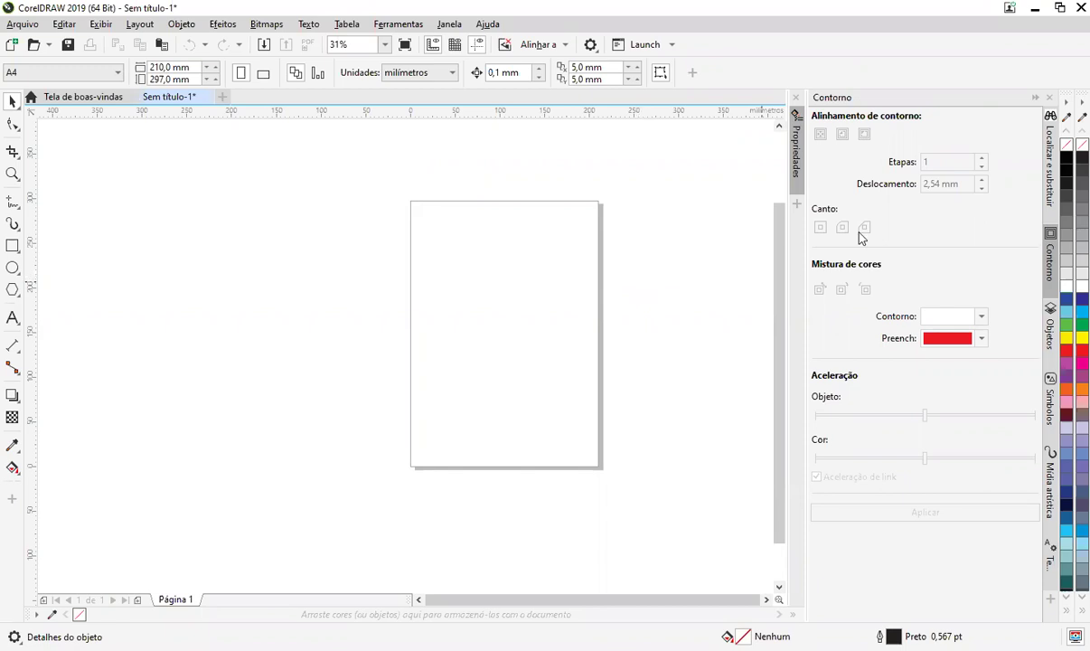
Step: Collapse the Contorno docker to widen the drawing area
{"action": "left_click", "coordinate": [1034, 99]}
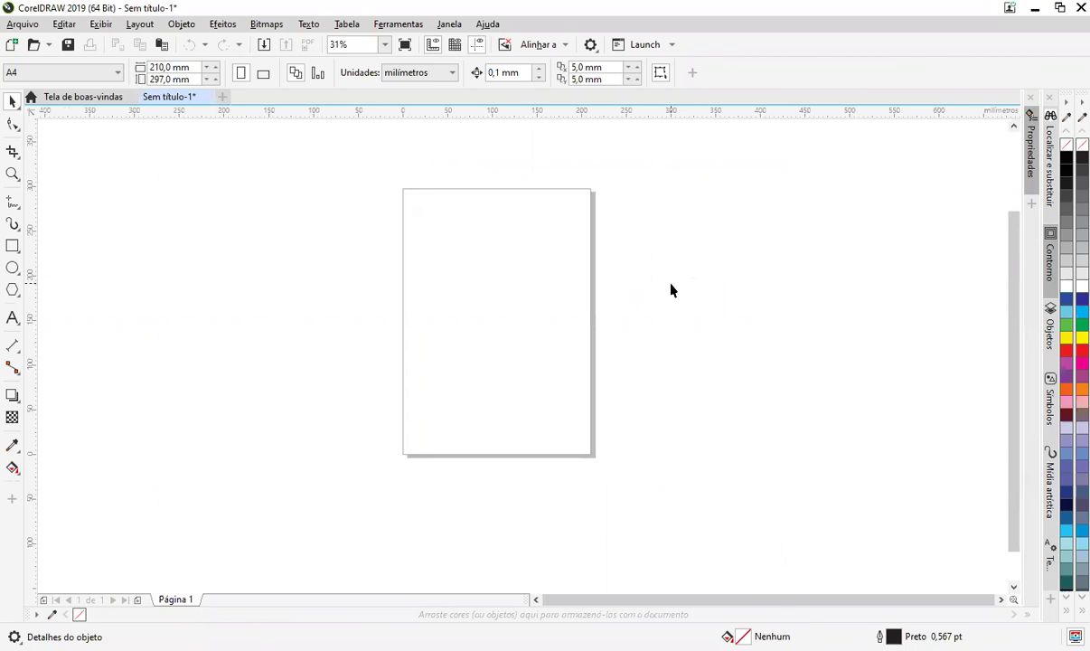
{"action": "left_click", "coordinate": [12, 321]}
{"action": "left_click", "coordinate": [18, 328]}
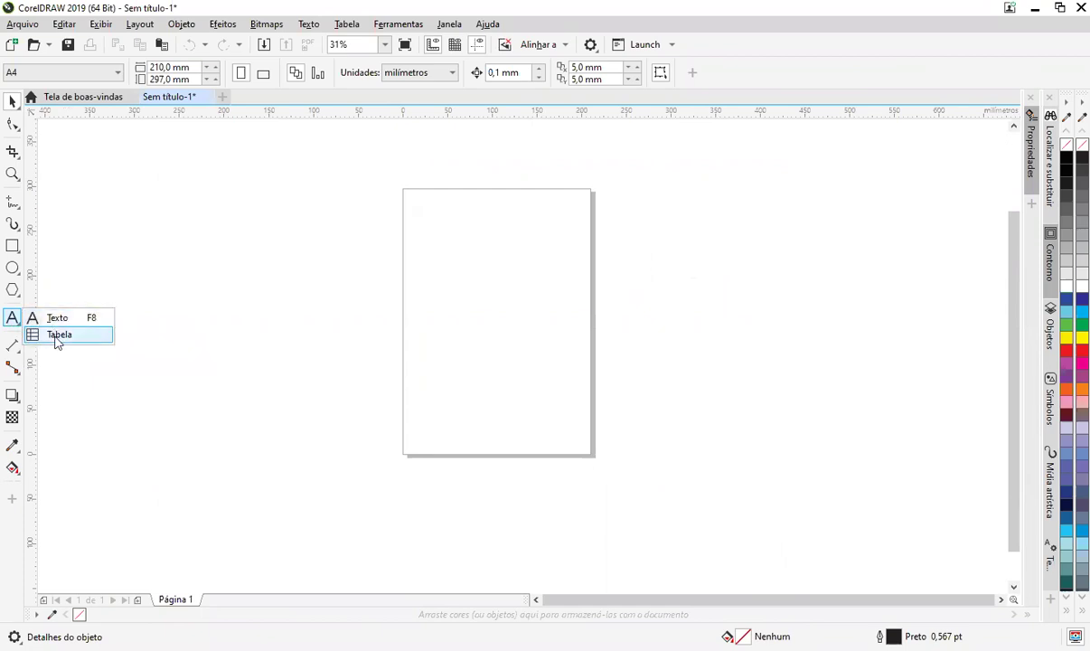
{"action": "left_click", "coordinate": [56, 336]}
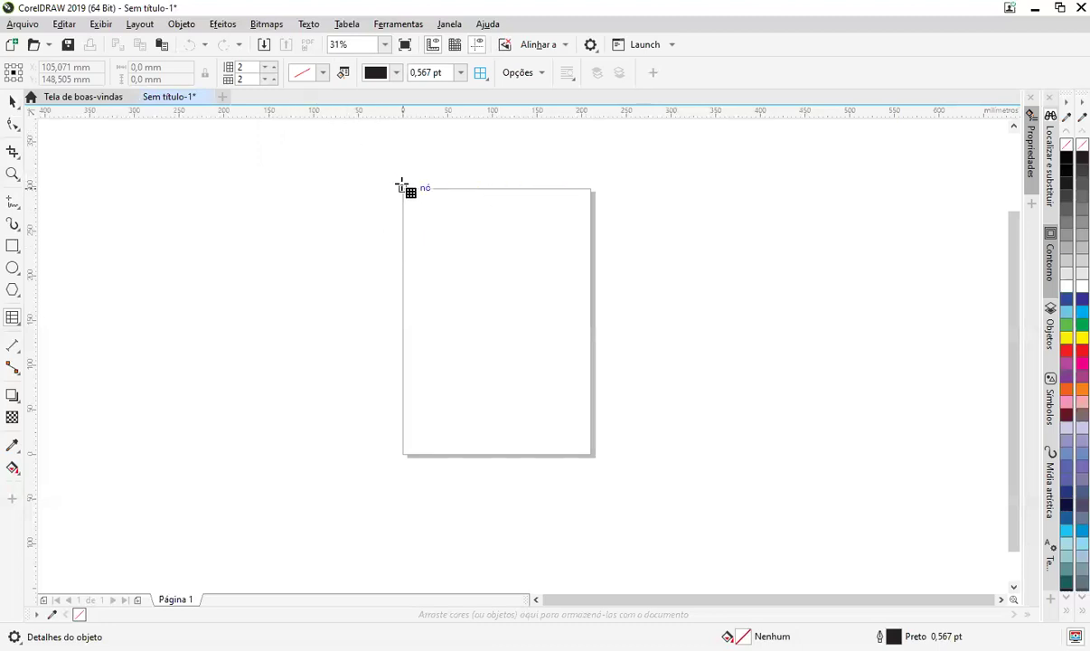
{"action": "left_click_drag", "start_coordinate": [404, 188], "coordinate": [591, 452]}
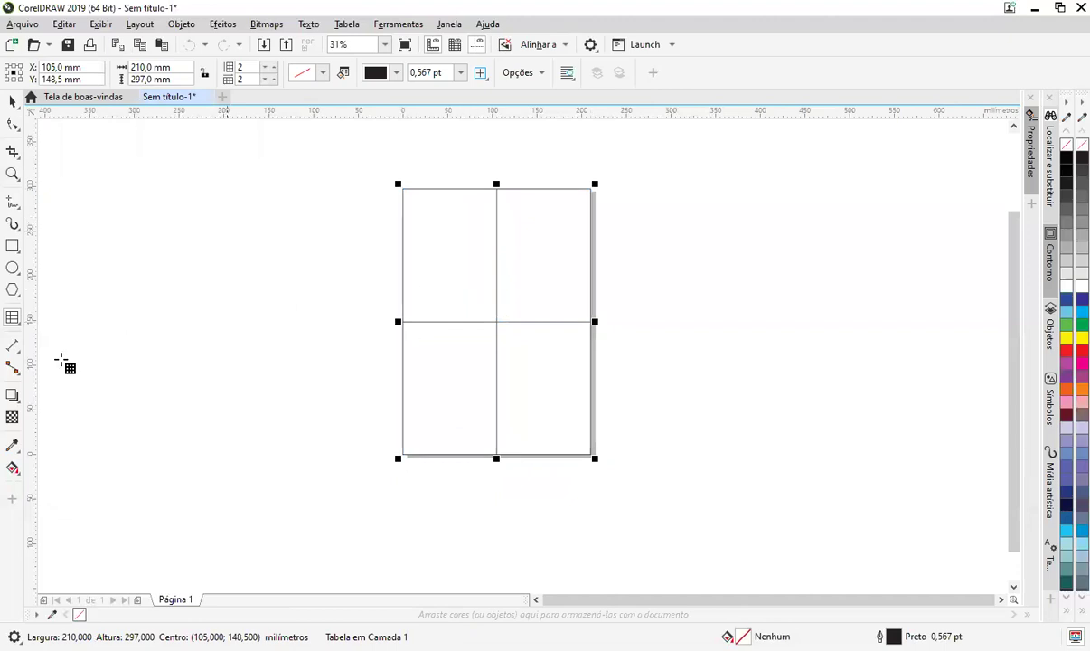
{"action": "left_click", "coordinate": [419, 209]}
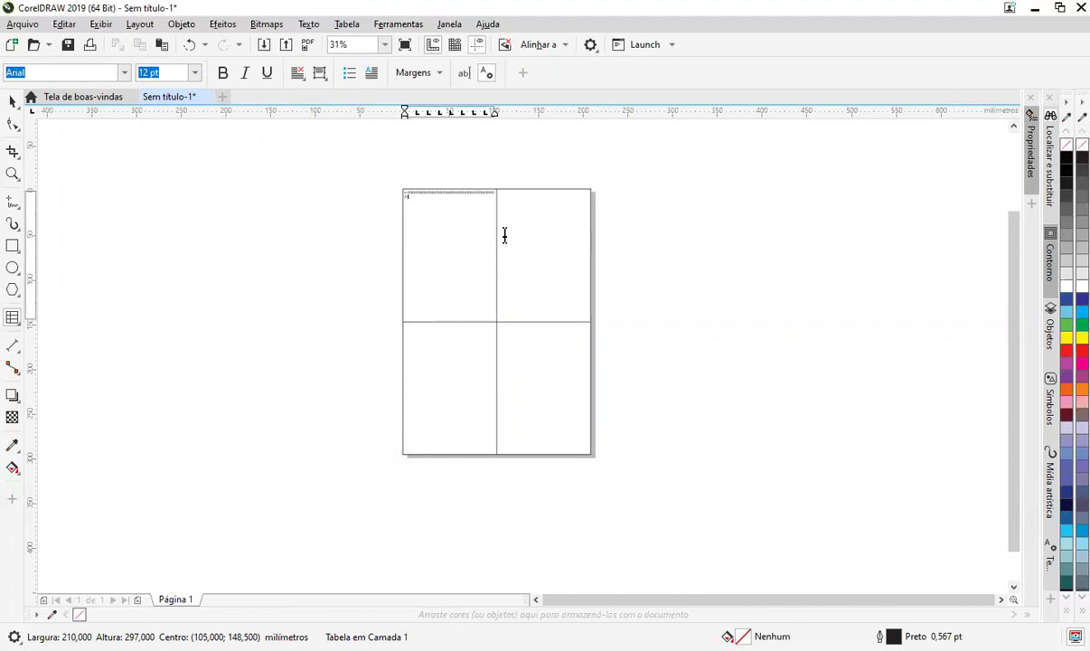
{"action": "key", "text": "ctrl+space"}
{"action": "key", "text": "ctrl+z"}
{"action": "key", "text": "ctrl+z"}
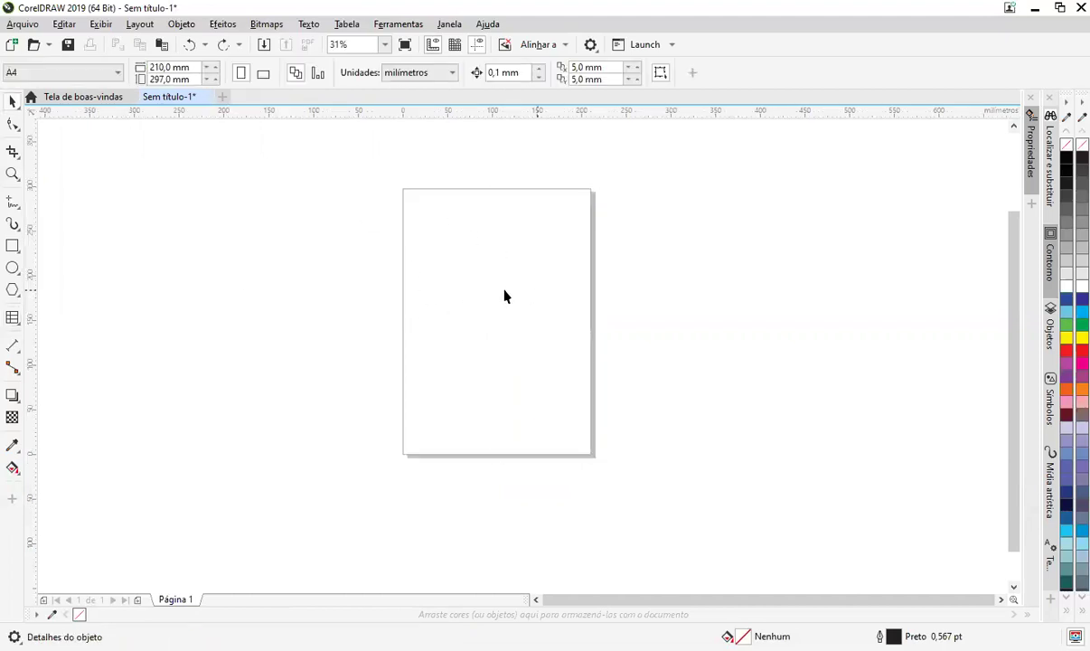
Step: Draw a paragraph text frame covering the whole A4 page and paste the copied article text into it
{"action": "left_click", "coordinate": [18, 324]}
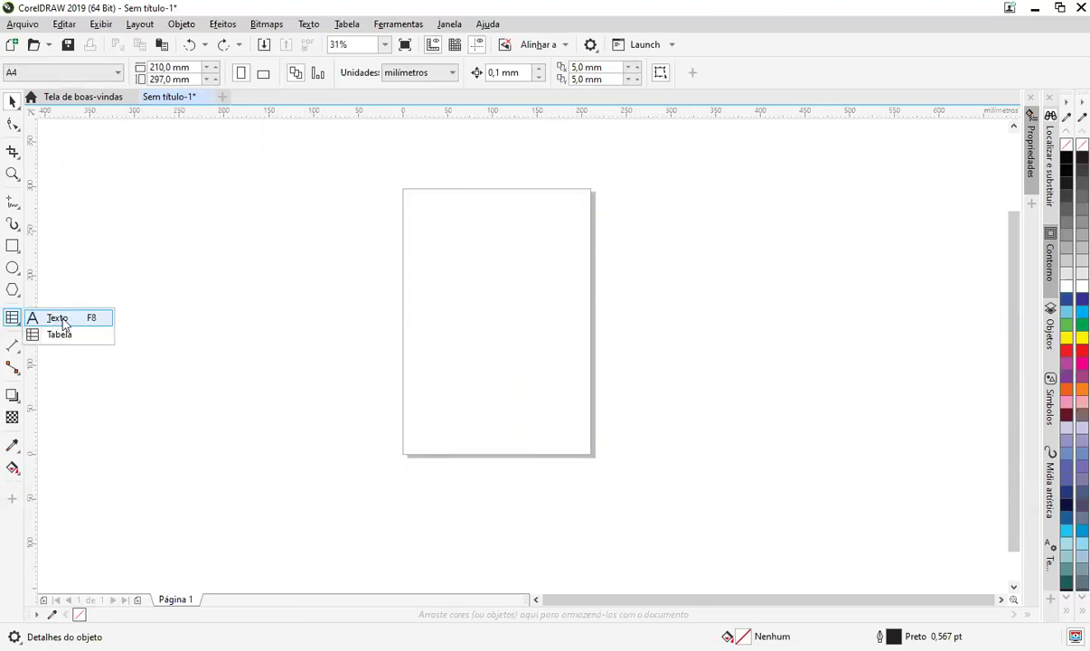
{"action": "left_click", "coordinate": [59, 318]}
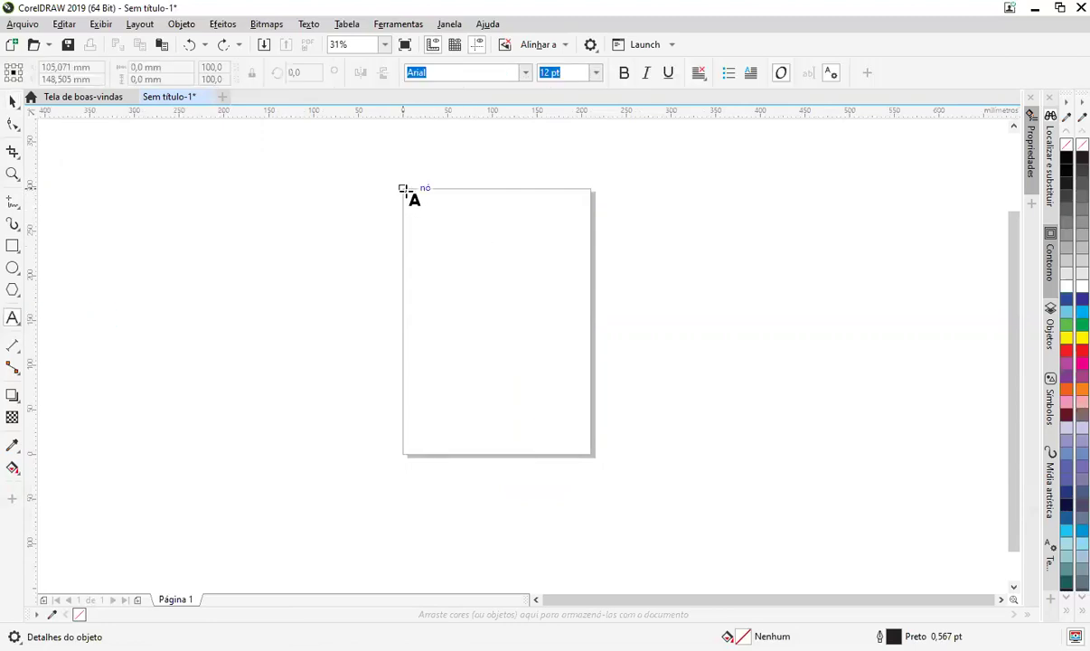
{"action": "left_click_drag", "start_coordinate": [404, 193], "coordinate": [591, 453]}
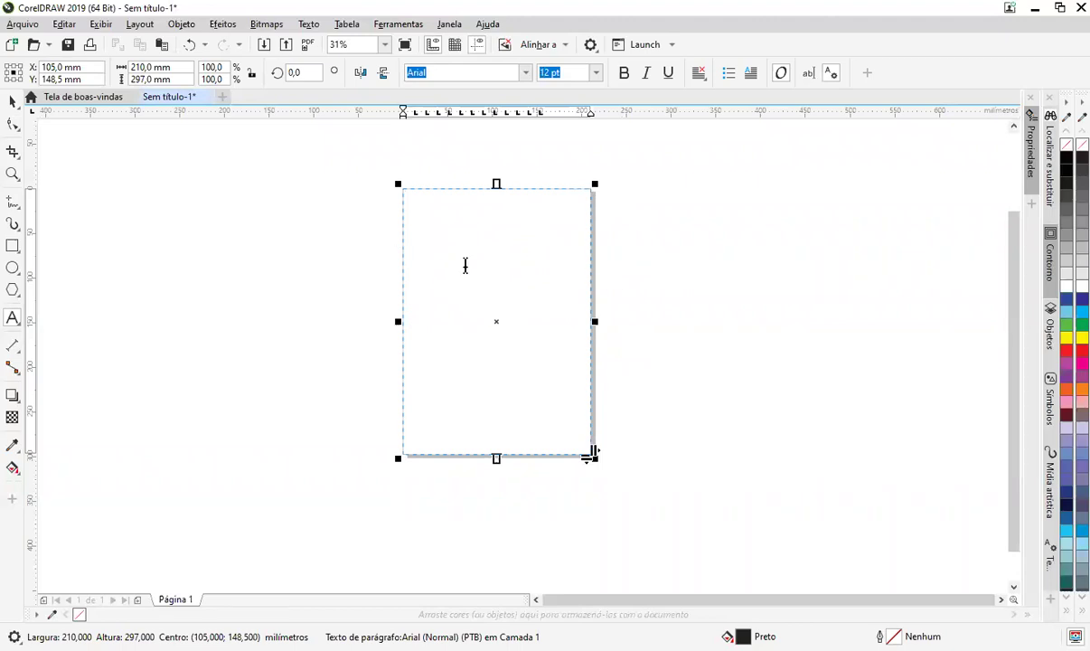
{"action": "left_click", "coordinate": [433, 220]}
{"action": "key", "text": "ctrl+v"}
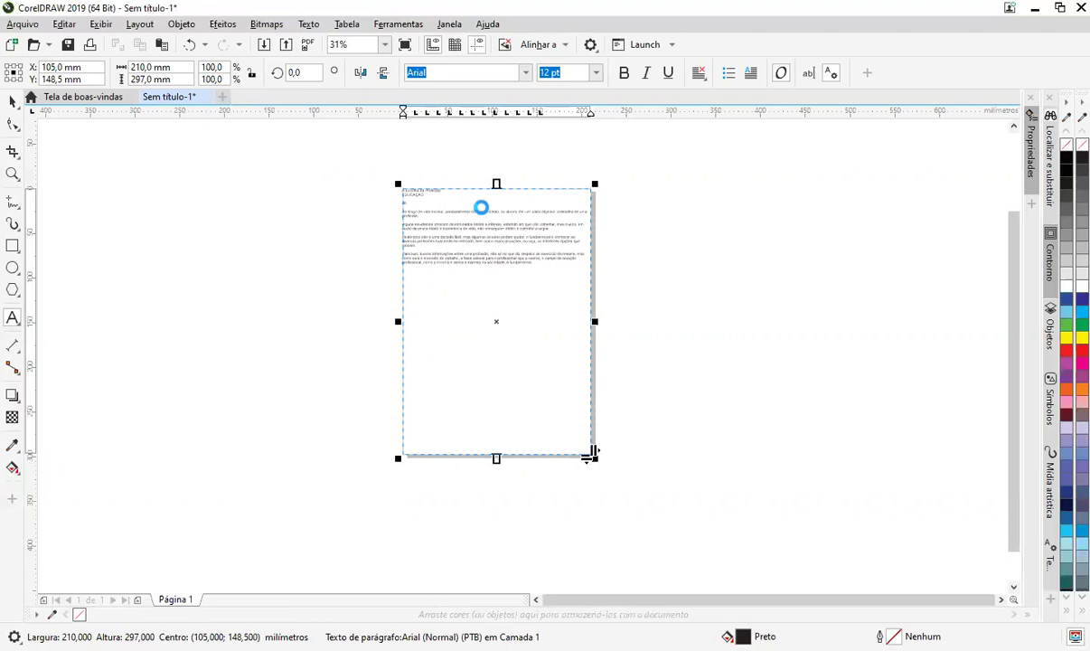
Step: Shrink the text frame inward on all four sides to about 198 × 286 mm
{"action": "scroll", "coordinate": [481, 208], "scroll_direction": "up", "scroll_amount": 1}
{"action": "left_click_drag", "start_coordinate": [644, 410], "coordinate": [622, 322]}
{"action": "scroll", "coordinate": [551, 319], "scroll_direction": "down", "scroll_amount": 1}
{"action": "scroll", "coordinate": [542, 307], "scroll_direction": "up", "scroll_amount": 1}
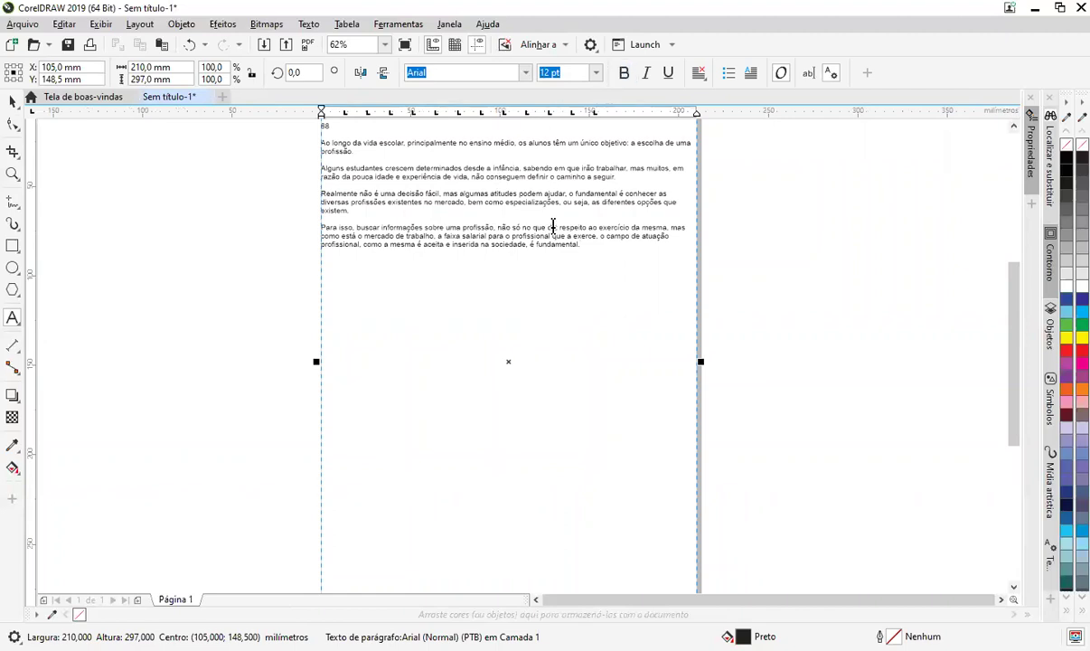
{"action": "scroll", "coordinate": [553, 226], "scroll_direction": "up", "scroll_amount": 2}
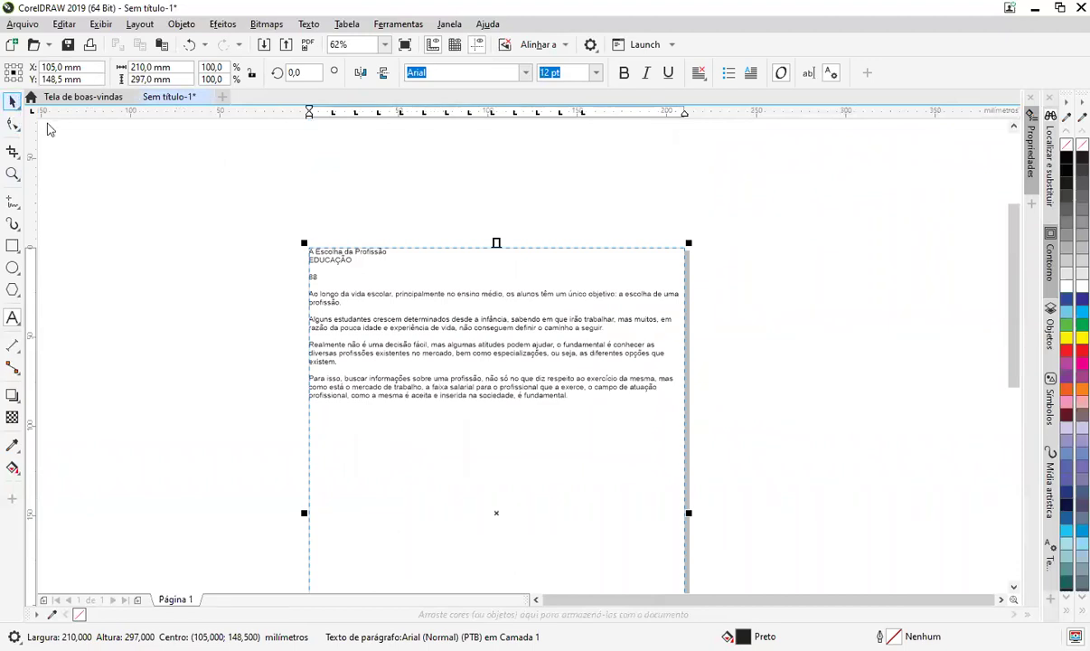
{"action": "left_click", "coordinate": [14, 102]}
{"action": "left_click", "coordinate": [305, 278]}
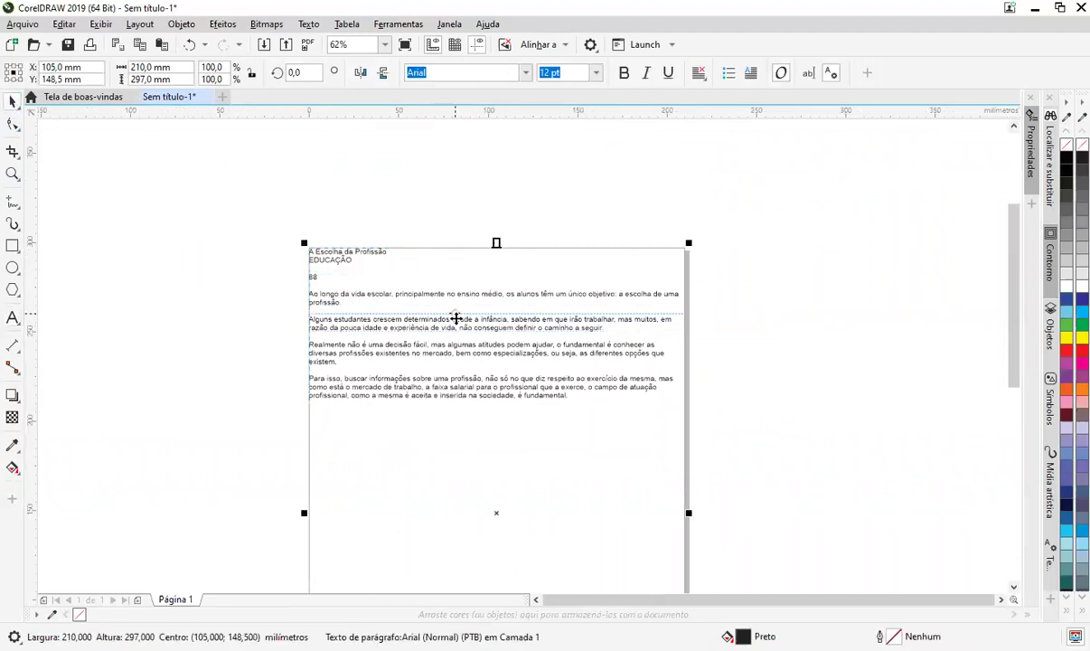
{"action": "scroll", "coordinate": [614, 336], "scroll_direction": "down", "scroll_amount": 2}
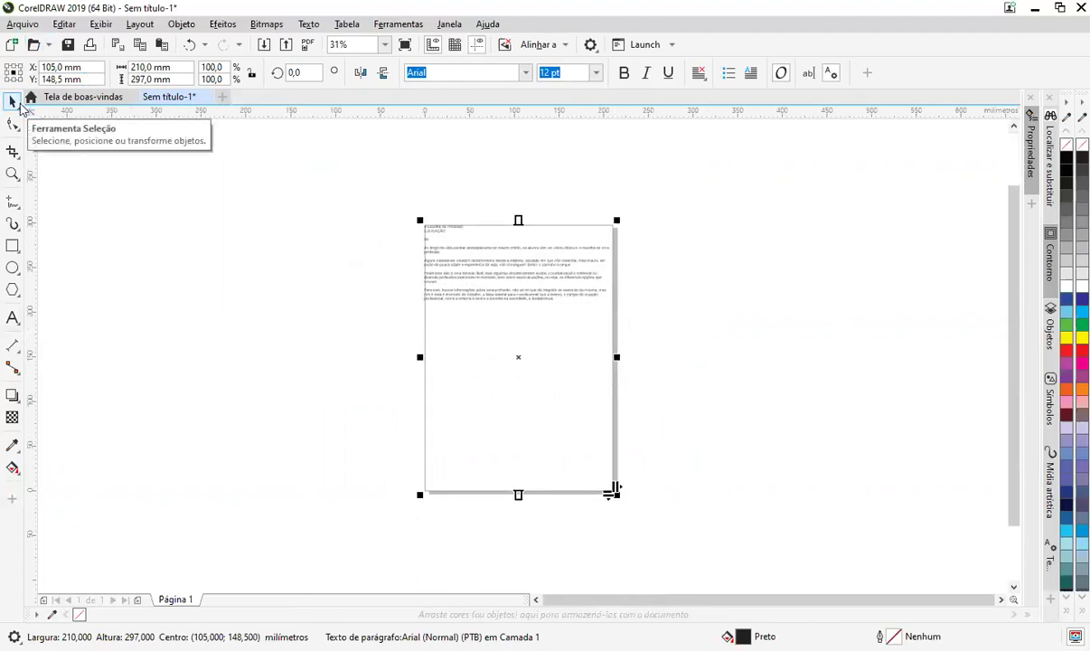
{"action": "left_click_drag", "start_coordinate": [519, 219], "coordinate": [551, 224]}
{"action": "left_click_drag", "start_coordinate": [419, 360], "coordinate": [425, 364]}
{"action": "mouse_move", "coordinate": [615, 362]}
{"action": "left_mouse_down"}
{"action": "mouse_move", "coordinate": [613, 372]}
{"action": "mouse_move", "coordinate": [611, 363]}
{"action": "left_mouse_up"}
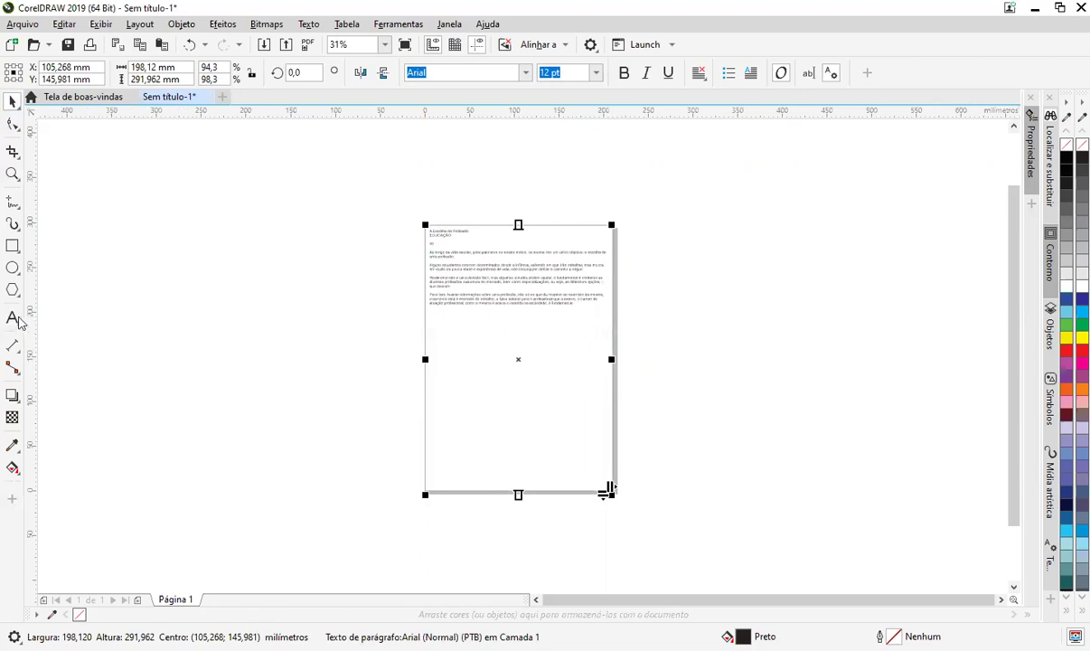
{"action": "left_click", "coordinate": [15, 319]}
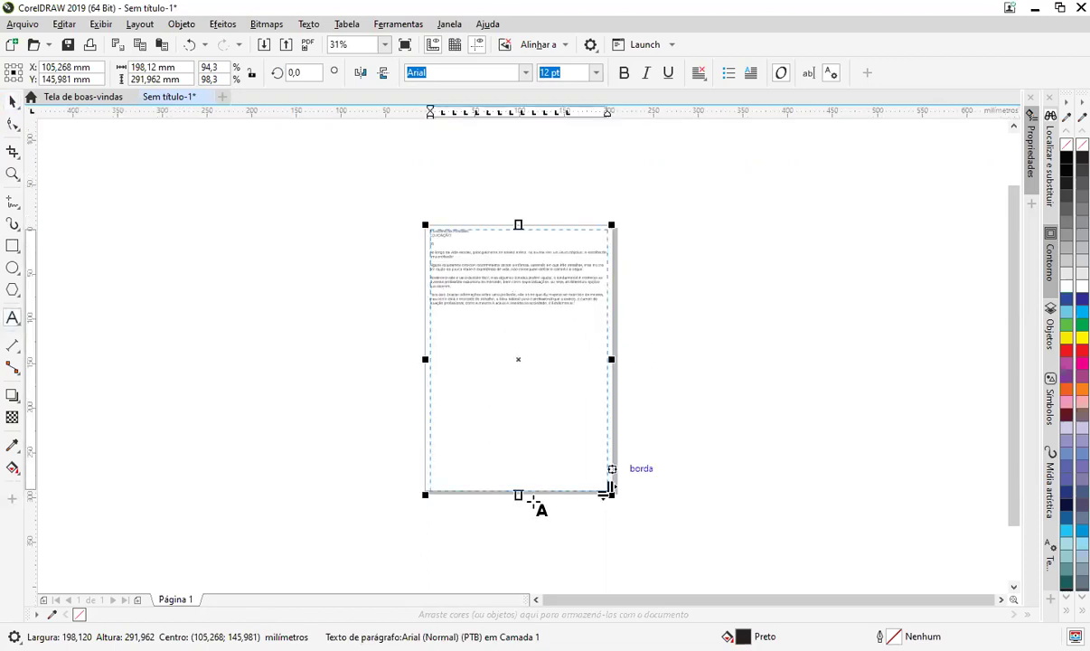
{"action": "left_click_drag", "start_coordinate": [519, 494], "coordinate": [553, 490]}
{"action": "key", "text": "ctrl+space"}
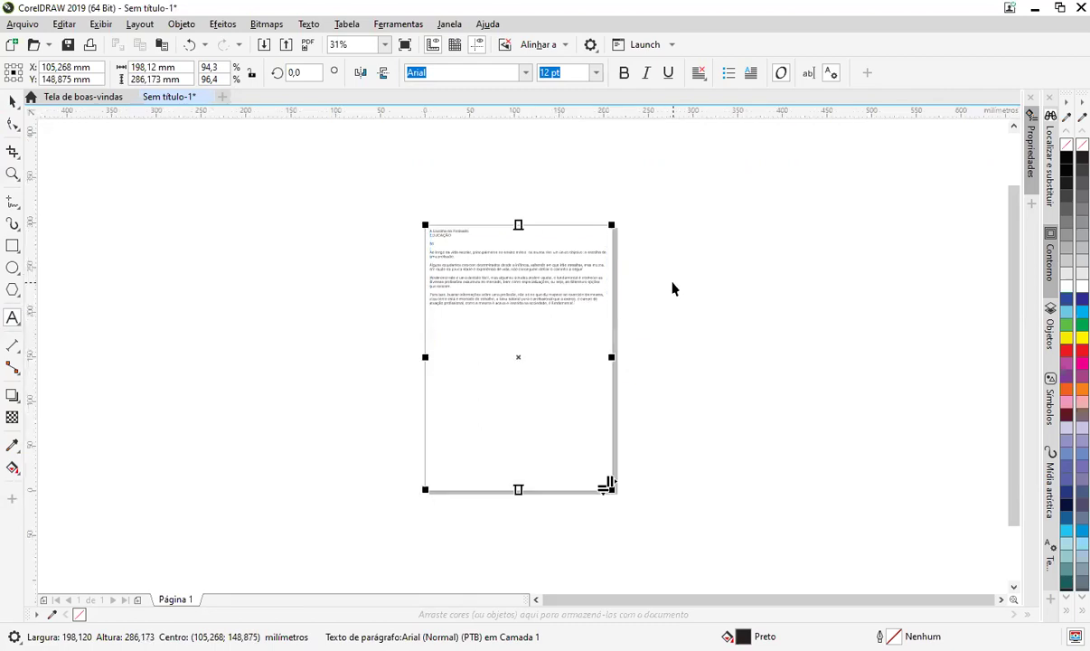
Step: With nothing selected, switch the document units to centimetres and set the nudge distance to 1 cm
{"action": "left_click", "coordinate": [762, 320]}
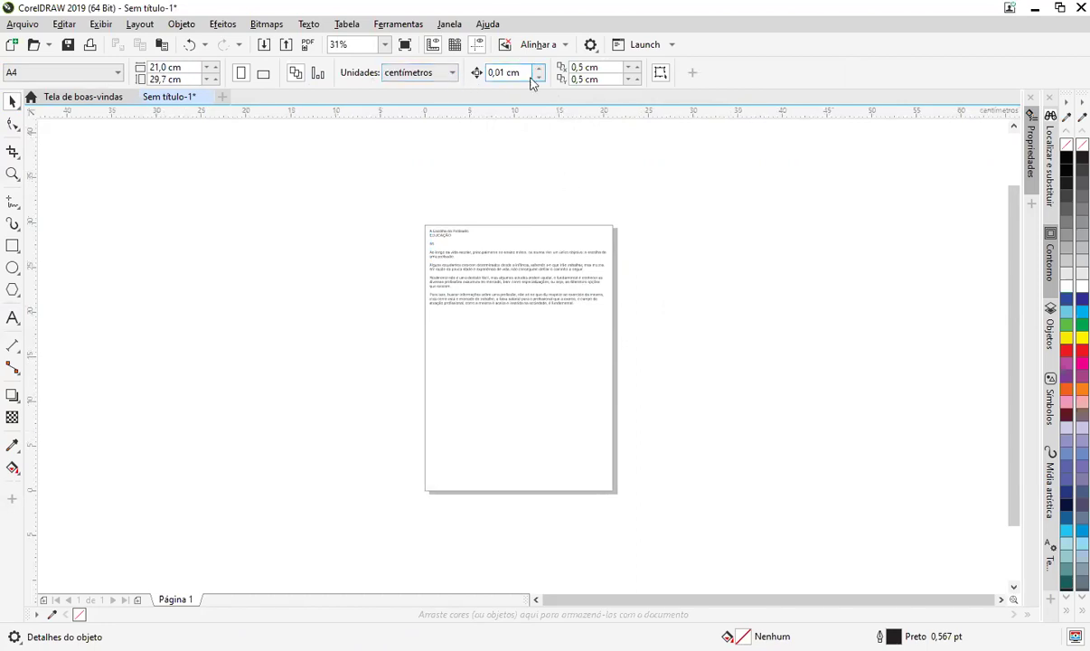
{"action": "left_click_drag", "start_coordinate": [525, 74], "coordinate": [480, 78]}
{"action": "type", "text": "2"}
{"action": "key", "text": "Return"}
{"action": "left_click", "coordinate": [520, 70]}
{"action": "type", "text": "1"}
{"action": "key", "text": "Return"}
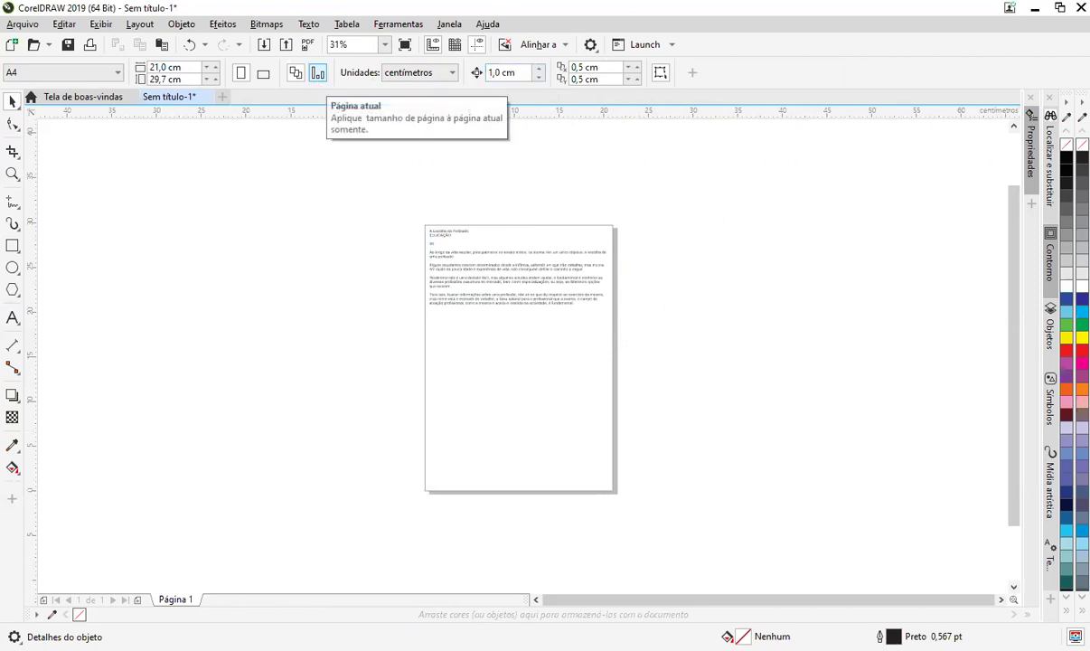
Step: Add a horizontal guideline at 28.7 cm and another at about 0.73 cm above the page's lower edge
{"action": "left_click_drag", "start_coordinate": [621, 203], "coordinate": [618, 231]}
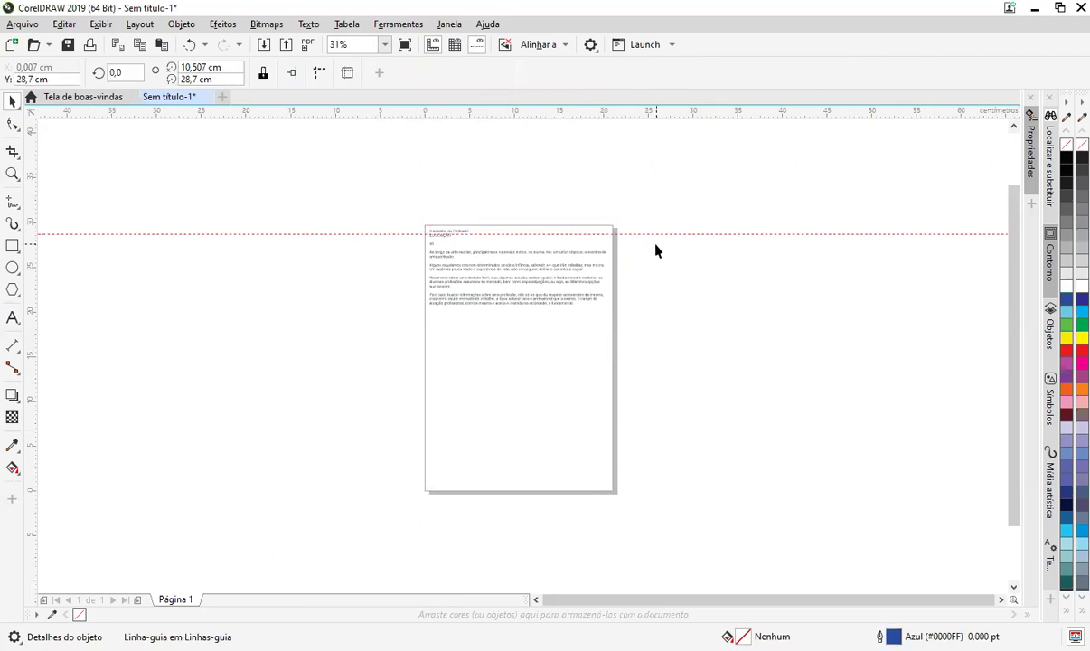
{"action": "left_click", "coordinate": [656, 250]}
{"action": "left_click_drag", "start_coordinate": [685, 232], "coordinate": [601, 492]}
{"action": "right_click", "coordinate": [602, 492]}
{"action": "key", "text": "Up"}
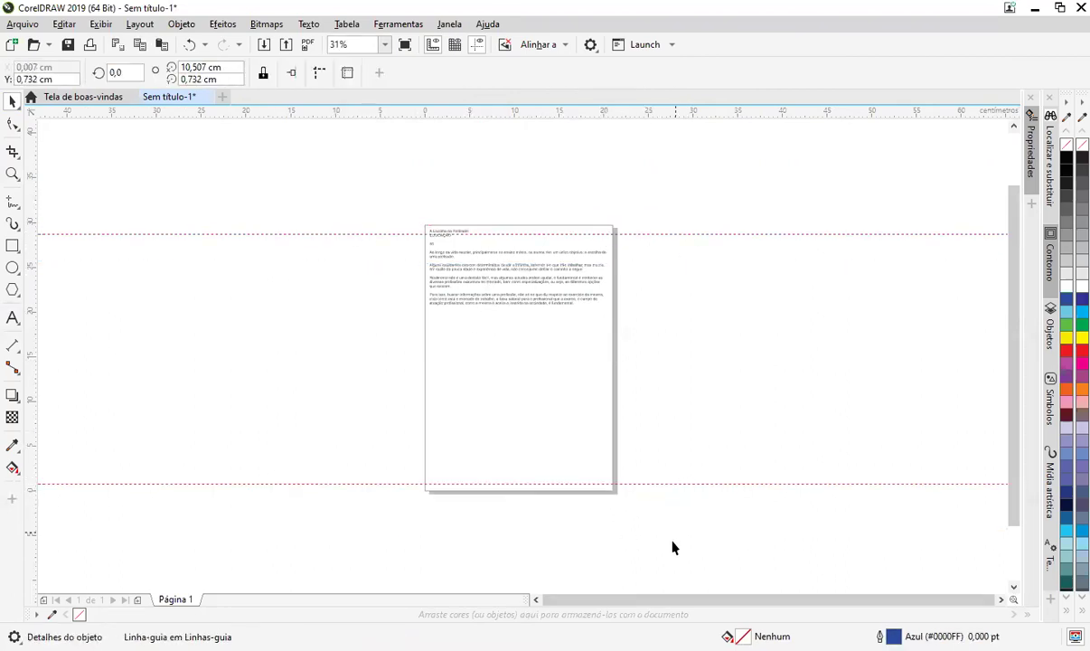
Step: Add vertical guidelines 1 cm inside the page's left and right edges
{"action": "left_click", "coordinate": [51, 441]}
{"action": "left_click_drag", "start_coordinate": [313, 450], "coordinate": [613, 500]}
{"action": "left_click", "coordinate": [436, 506]}
{"action": "right_click", "coordinate": [613, 500]}
{"action": "key", "text": "Left"}
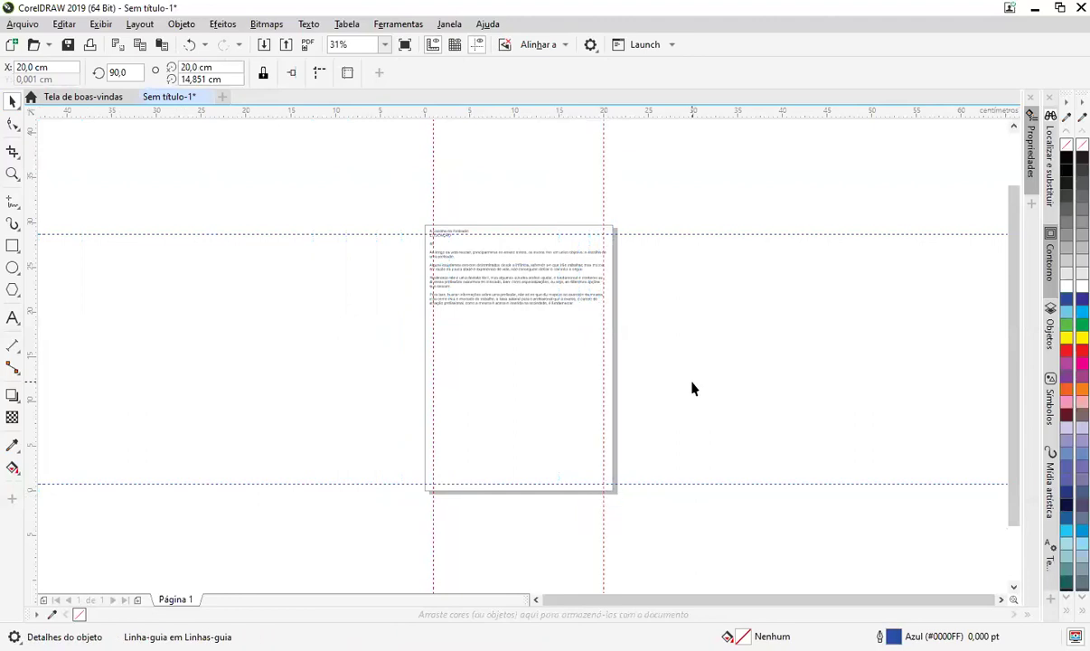
{"action": "left_click", "coordinate": [692, 382]}
Step: Lower the text frame's top edge to the upper guideline, giving a height of about 28.07 cm, and adjust the snapping options
{"action": "left_click", "coordinate": [426, 342]}
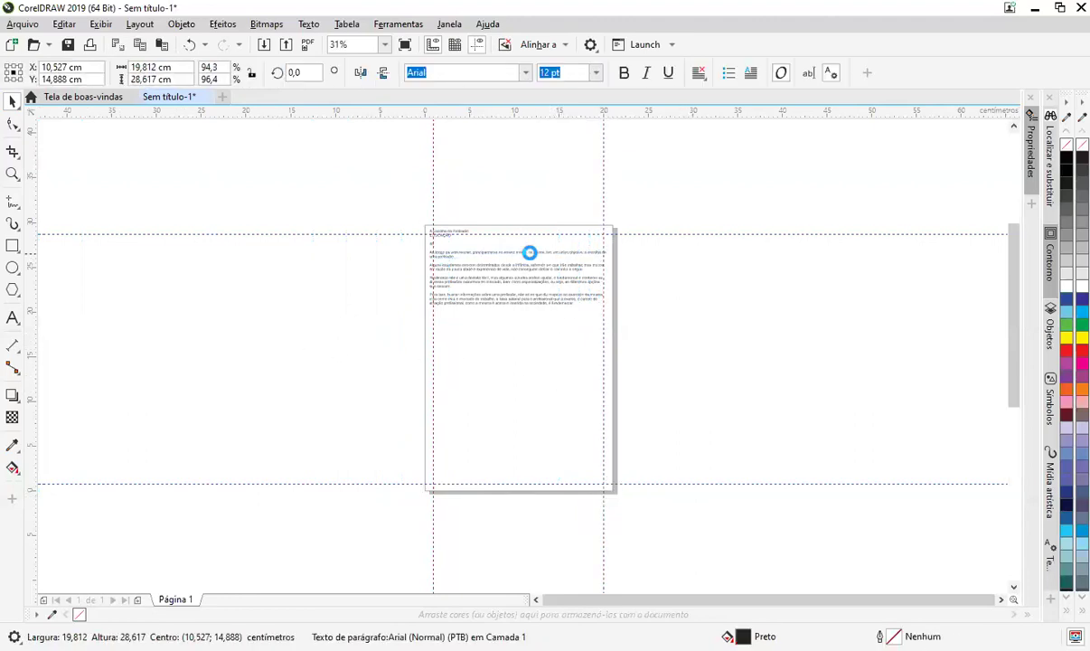
{"action": "scroll", "coordinate": [533, 256], "scroll_direction": "up", "scroll_amount": 1}
{"action": "key", "text": "F8"}
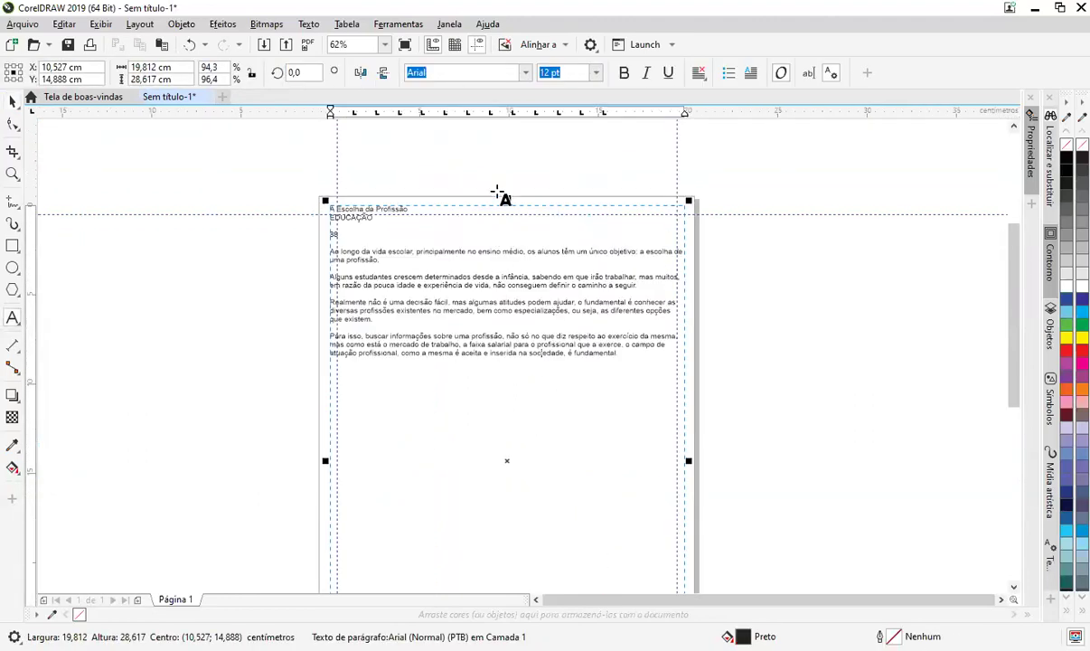
{"action": "left_click_drag", "start_coordinate": [508, 201], "coordinate": [517, 216]}
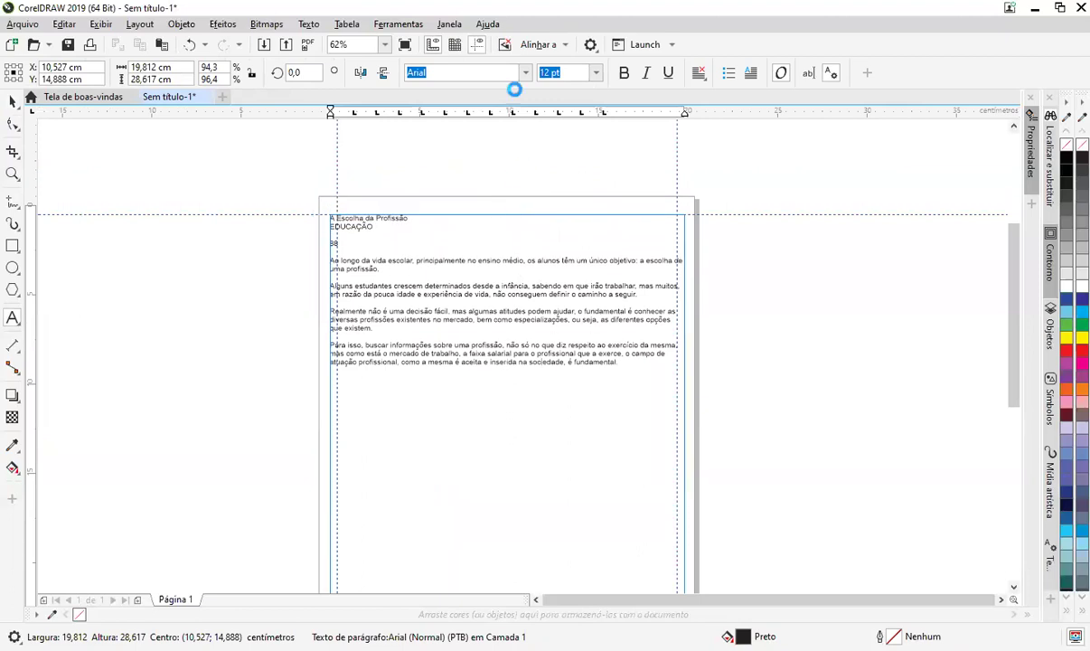
{"action": "left_click", "coordinate": [553, 45]}
{"action": "left_click", "coordinate": [554, 115]}
{"action": "left_click", "coordinate": [706, 240]}
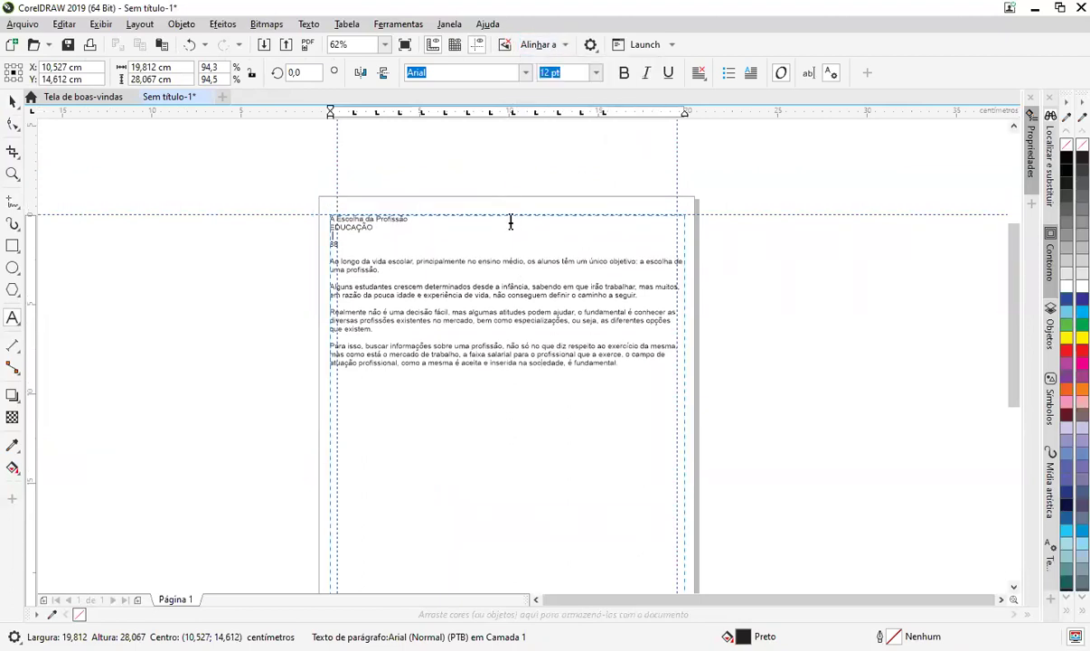
{"action": "left_click_drag", "start_coordinate": [508, 209], "coordinate": [520, 210]}
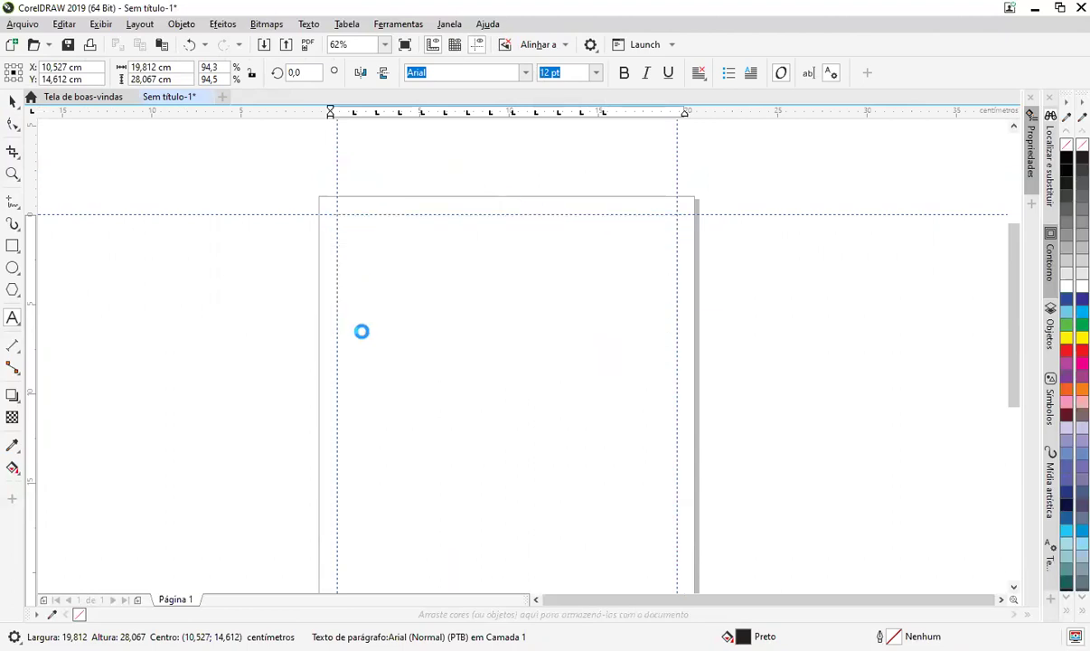
Step: Align the text frame's left and right edges to the vertical guidelines, giving a width of 19 cm
{"action": "left_click_drag", "start_coordinate": [326, 467], "coordinate": [337, 476]}
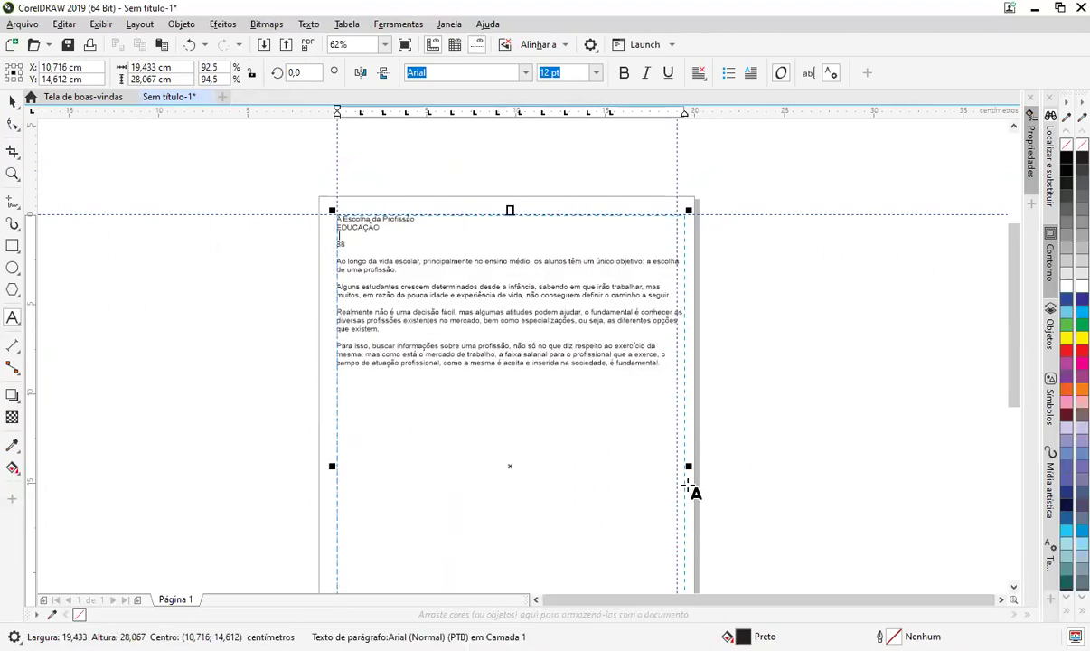
{"action": "left_click_drag", "start_coordinate": [684, 465], "coordinate": [677, 469]}
{"action": "scroll", "coordinate": [708, 392], "scroll_direction": "down", "scroll_amount": 5}
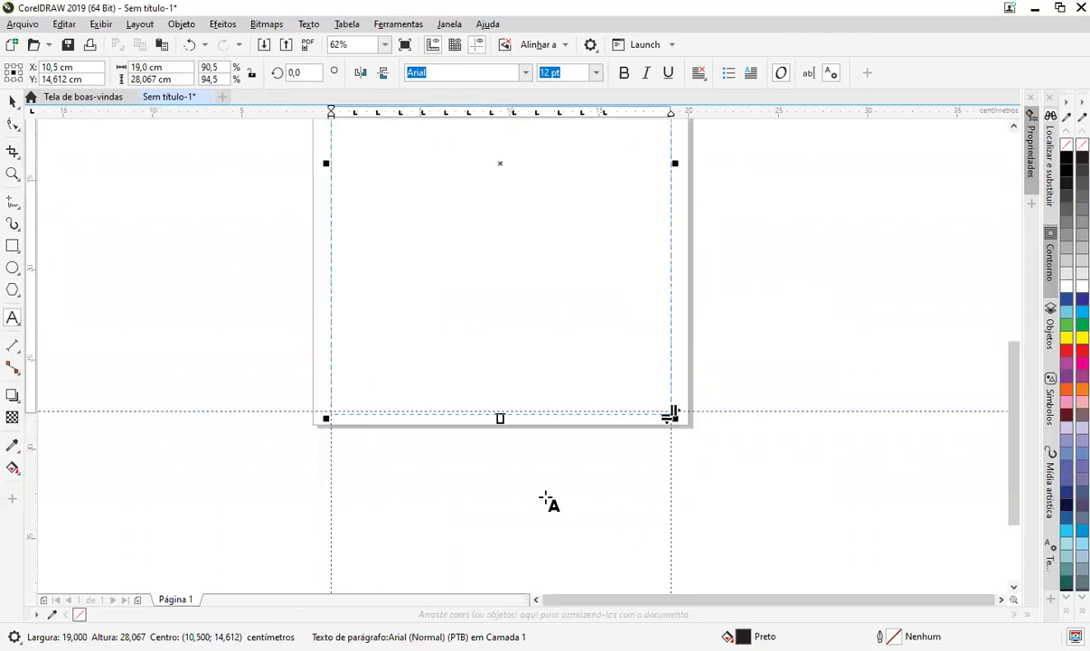
{"action": "left_click", "coordinate": [503, 412]}
{"action": "scroll", "coordinate": [746, 263], "scroll_direction": "down", "scroll_amount": 1}
{"action": "left_click_drag", "start_coordinate": [751, 250], "coordinate": [713, 371]}
{"action": "key", "text": "ctrl+space"}
{"action": "key", "text": "Escape"}
Step: Lower the text frame's top edge below the upper guideline, leaving a frame height of about 26.3 cm
{"action": "scroll", "coordinate": [608, 247], "scroll_direction": "up", "scroll_amount": 2}
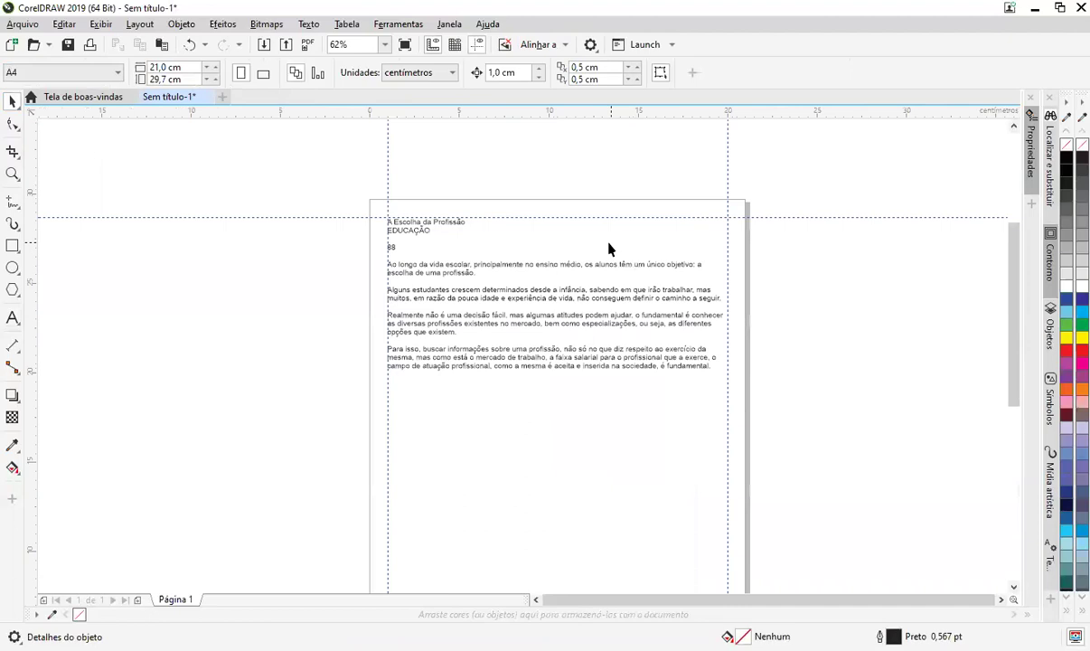
{"action": "left_click", "coordinate": [528, 236]}
{"action": "left_click_drag", "start_coordinate": [557, 210], "coordinate": [733, 244]}
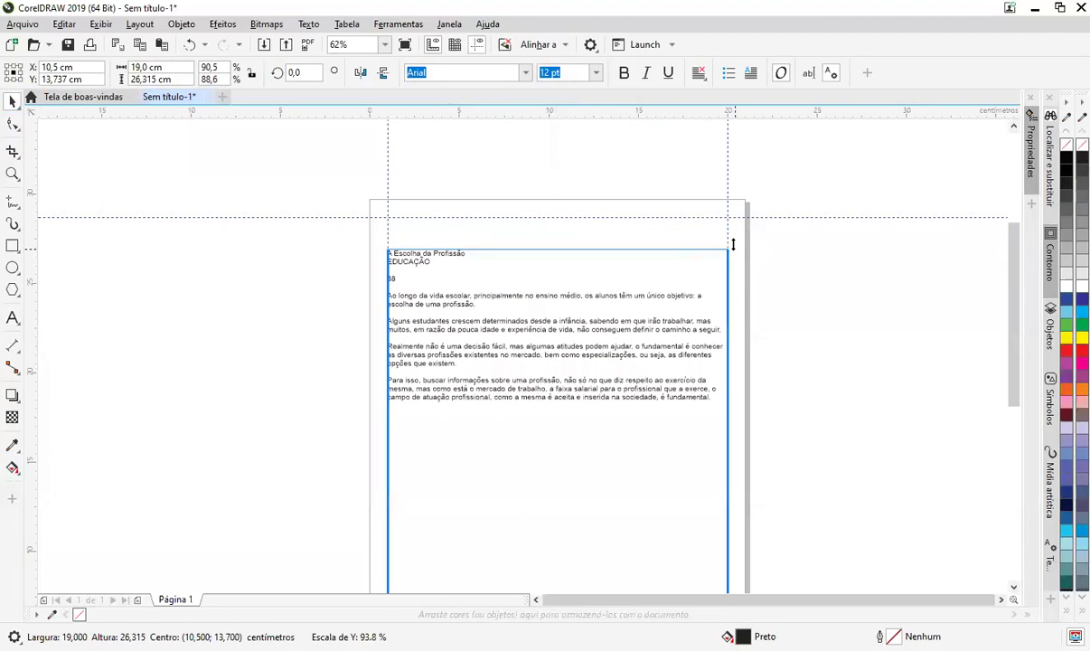
{"action": "left_click", "coordinate": [778, 224]}
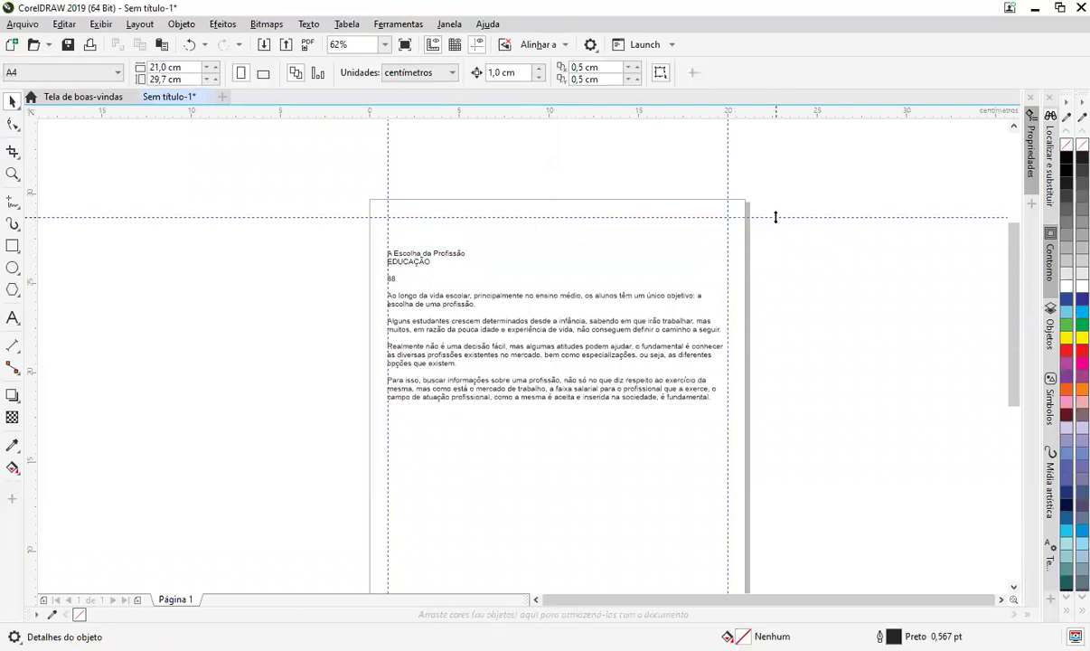
Step: Duplicate the upper horizontal guideline and move the copy 2 cm down
{"action": "left_click", "coordinate": [776, 217]}
{"action": "mouse_move", "coordinate": [754, 218]}
{"action": "left_mouse_down"}
{"action": "mouse_move", "coordinate": [725, 261]}
{"action": "mouse_move", "coordinate": [726, 222]}
{"action": "mouse_move", "coordinate": [749, 217]}
{"action": "left_mouse_up"}
{"action": "key", "text": "KP_Add"}
{"action": "key", "text": "Down"}
{"action": "key", "text": "Down"}
{"action": "left_click", "coordinate": [907, 305]}
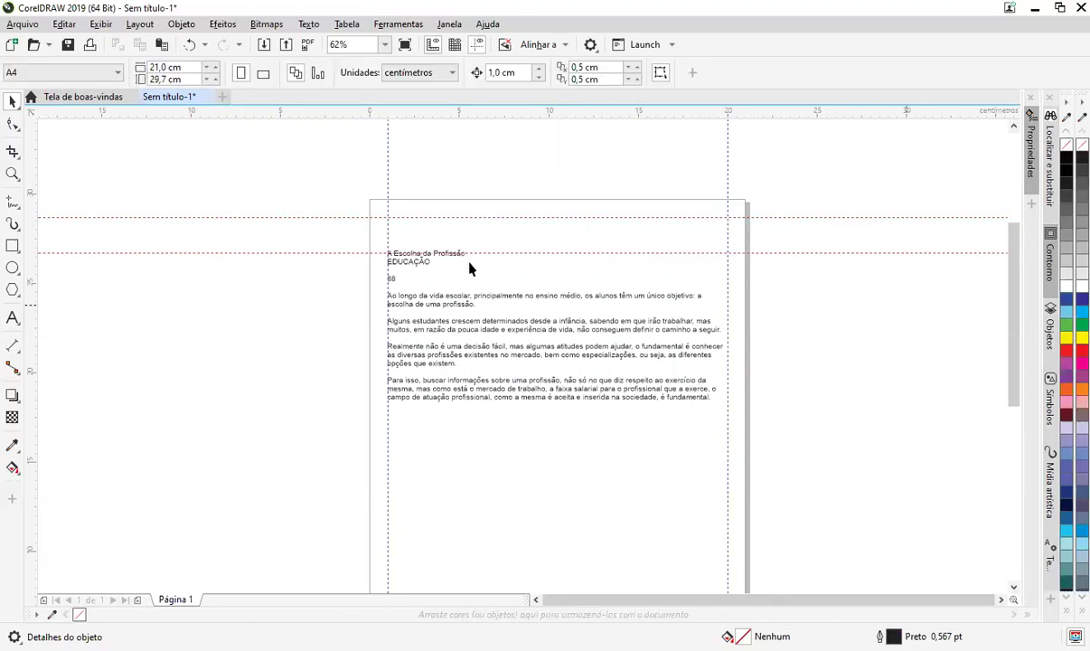
Step: Delete the stray number line below the two heading lines in the text frame
{"action": "left_click", "coordinate": [454, 302]}
{"action": "double_click", "coordinate": [403, 286]}
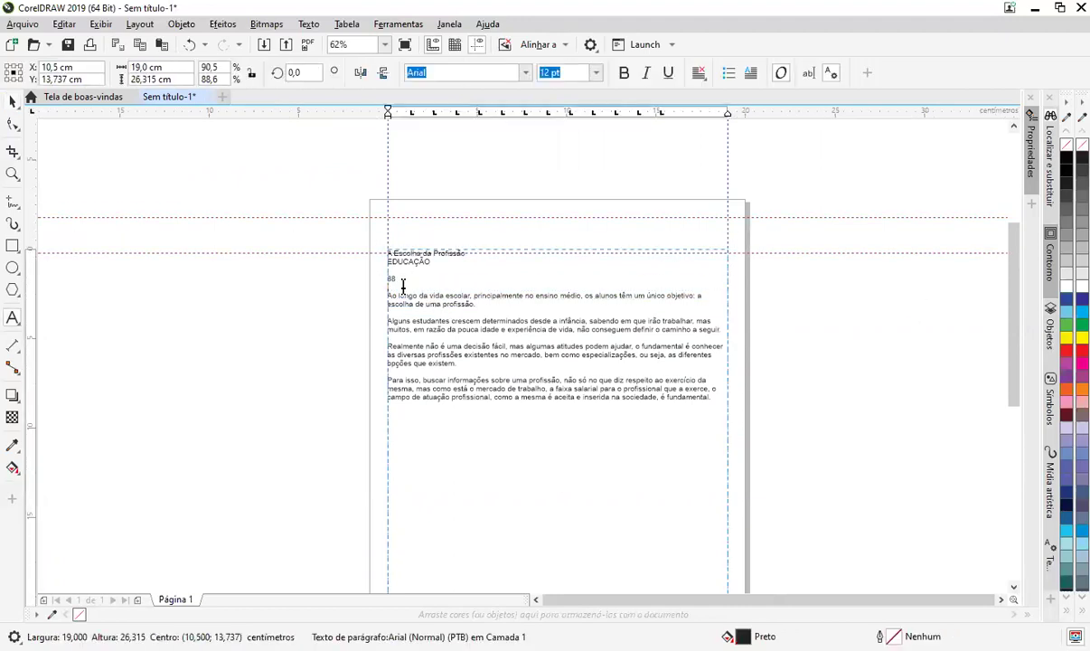
{"action": "key", "text": "Delete"}
{"action": "key", "text": "Escape"}
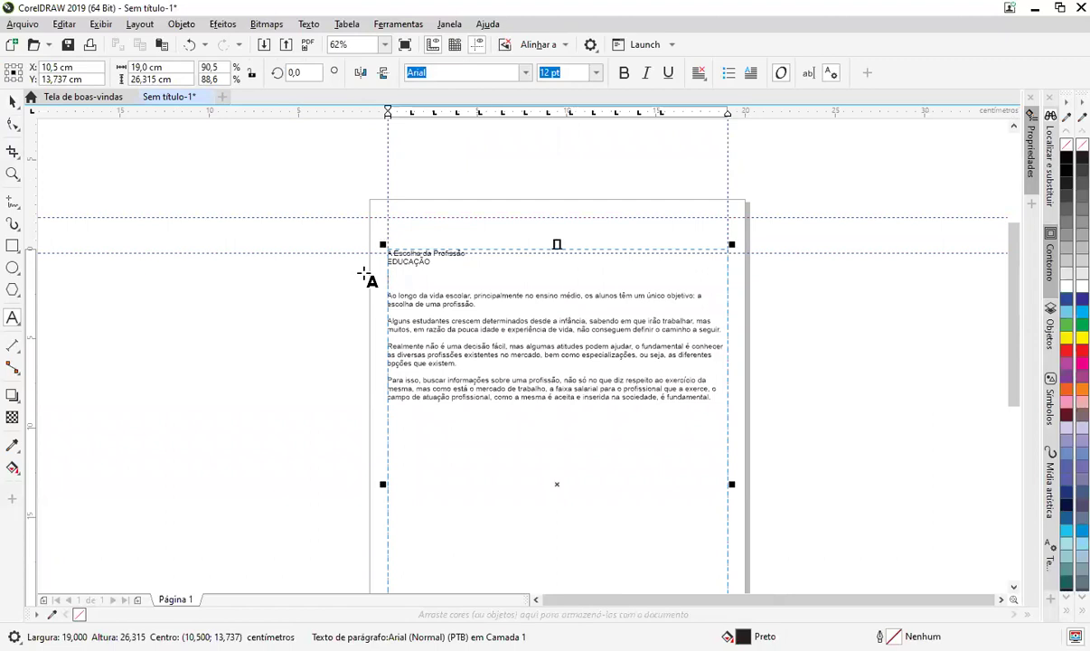
Step: Cut the heading lines "A Escolha da Profissão" and "EDUCAÇÃO" from the text frame and remove the blank lines above the body
{"action": "left_click", "coordinate": [394, 271]}
{"action": "scroll", "coordinate": [395, 270], "scroll_direction": "up", "scroll_amount": 2}
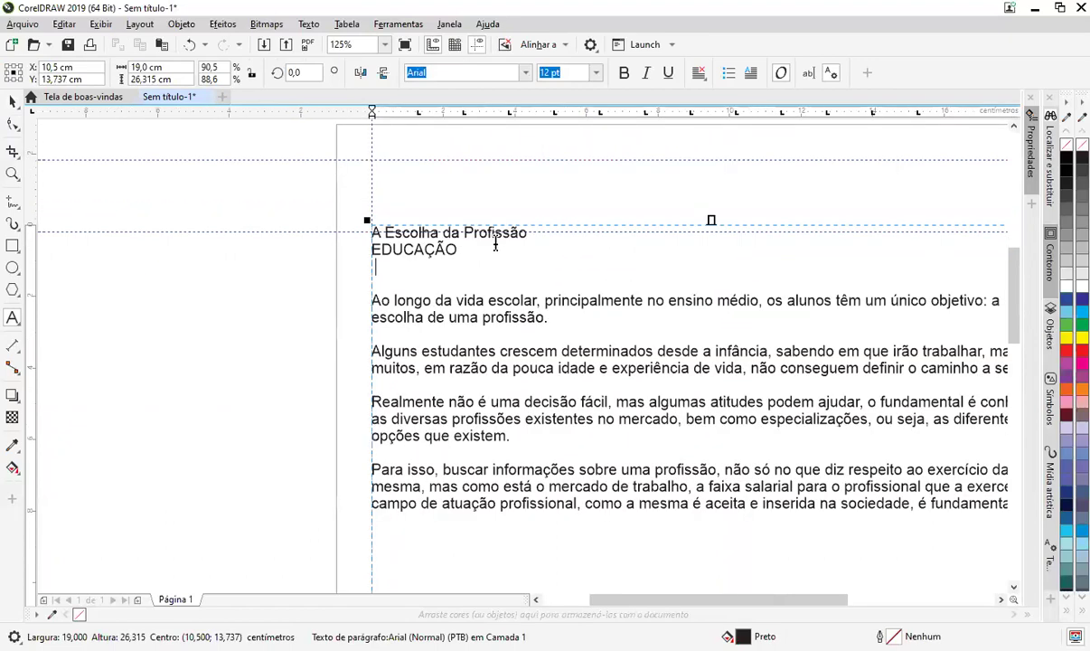
{"action": "left_click_drag", "start_coordinate": [465, 252], "coordinate": [371, 231]}
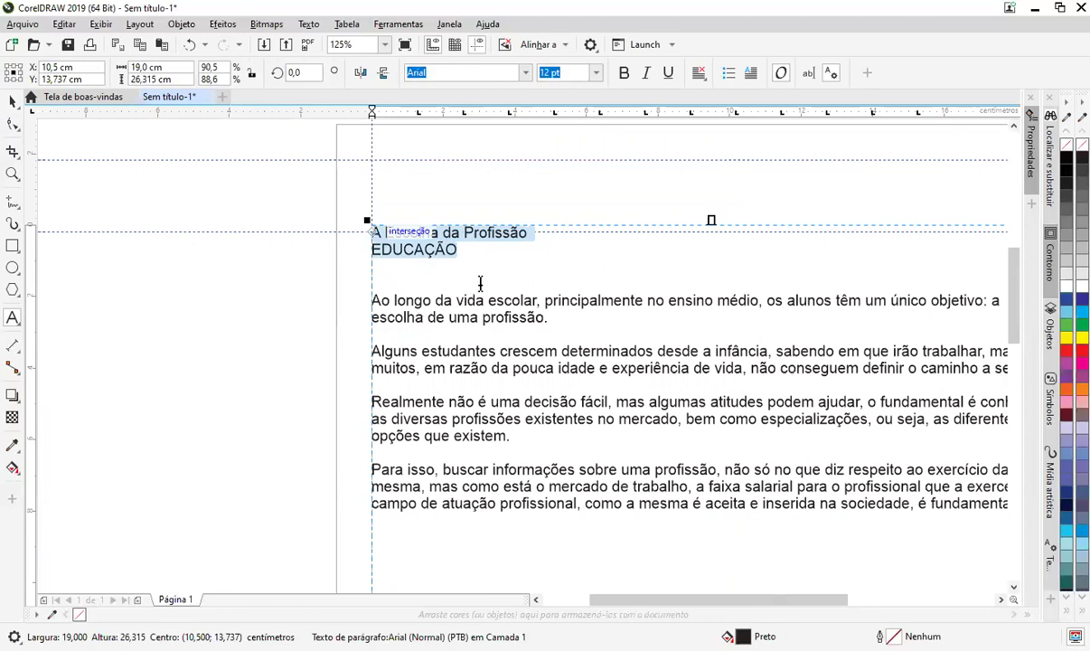
{"action": "key", "text": "Delete"}
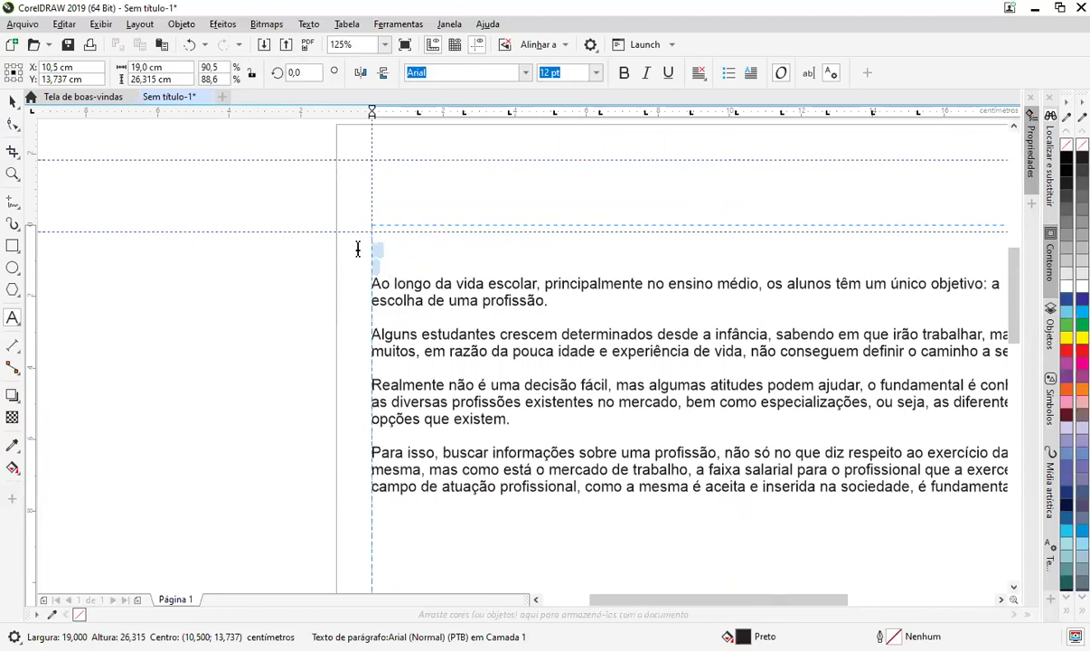
{"action": "key", "text": "Delete"}
Step: Paste the cut heading as separate artistic text between the two upper horizontal guidelines, above the body text
{"action": "scroll", "coordinate": [343, 225], "scroll_direction": "down", "scroll_amount": 1}
{"action": "left_click_drag", "start_coordinate": [295, 277], "coordinate": [226, 375]}
{"action": "left_click", "coordinate": [71, 306]}
{"action": "left_click", "coordinate": [12, 317]}
{"action": "left_click", "coordinate": [400, 312]}
{"action": "key", "text": "ctrl+v"}
{"action": "key", "text": "Escape"}
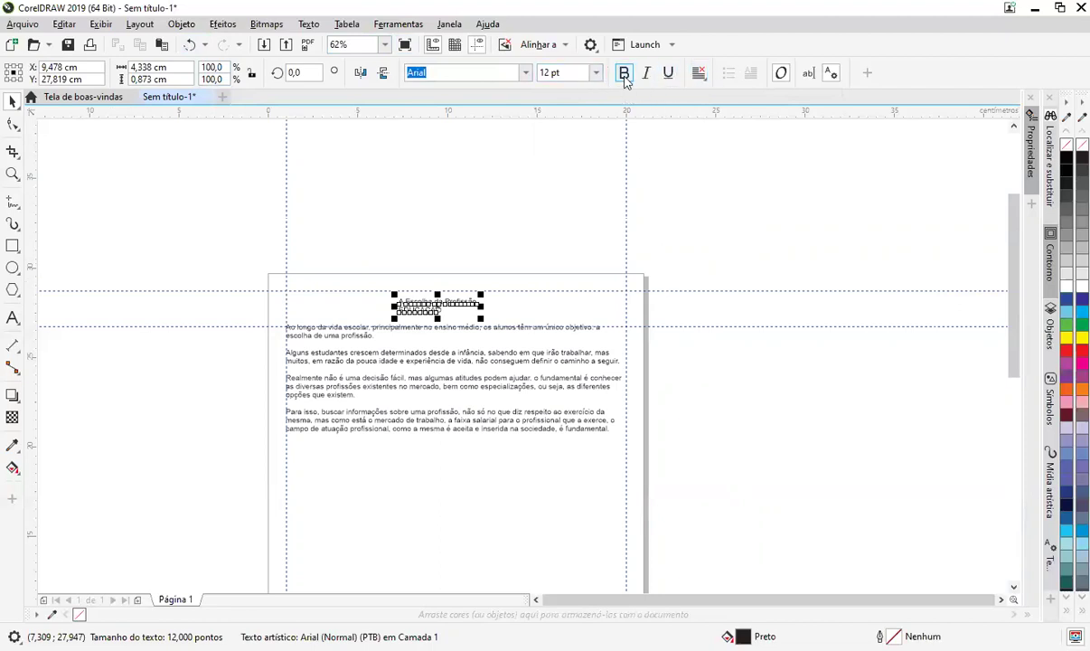
Step: Centre-align the two heading lines and scale the heading up to about 15 pt
{"action": "left_click", "coordinate": [708, 78]}
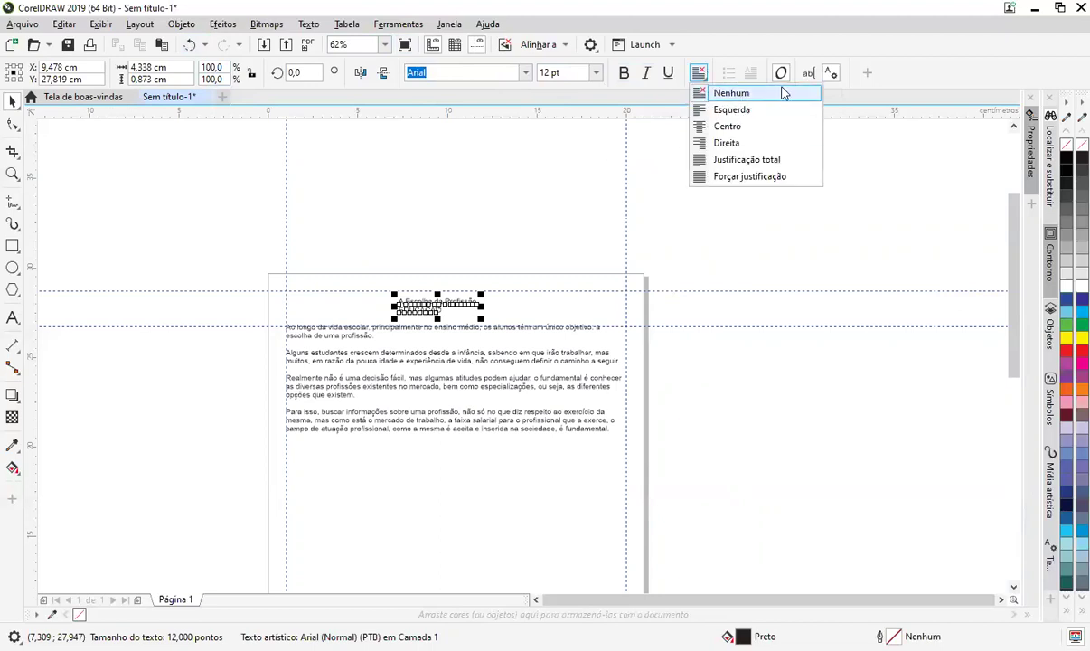
{"action": "left_click", "coordinate": [761, 131]}
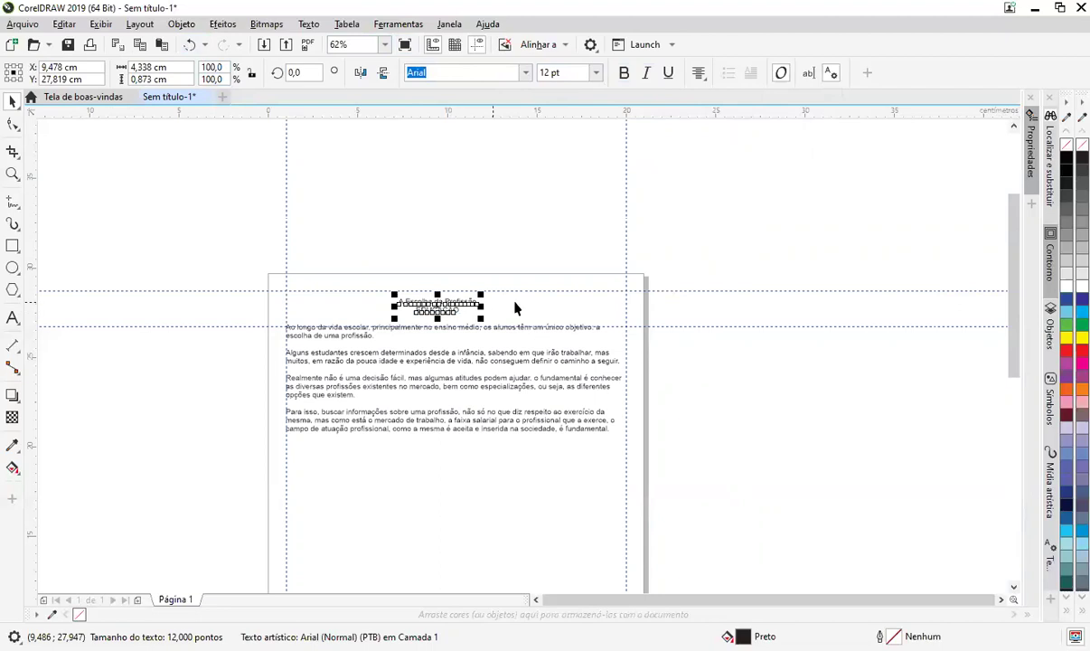
{"action": "left_click_drag", "start_coordinate": [485, 319], "coordinate": [507, 334]}
{"action": "left_click", "coordinate": [537, 312]}
{"action": "left_click", "coordinate": [452, 312]}
{"action": "left_click", "coordinate": [51, 355]}
{"action": "left_click", "coordinate": [449, 312]}
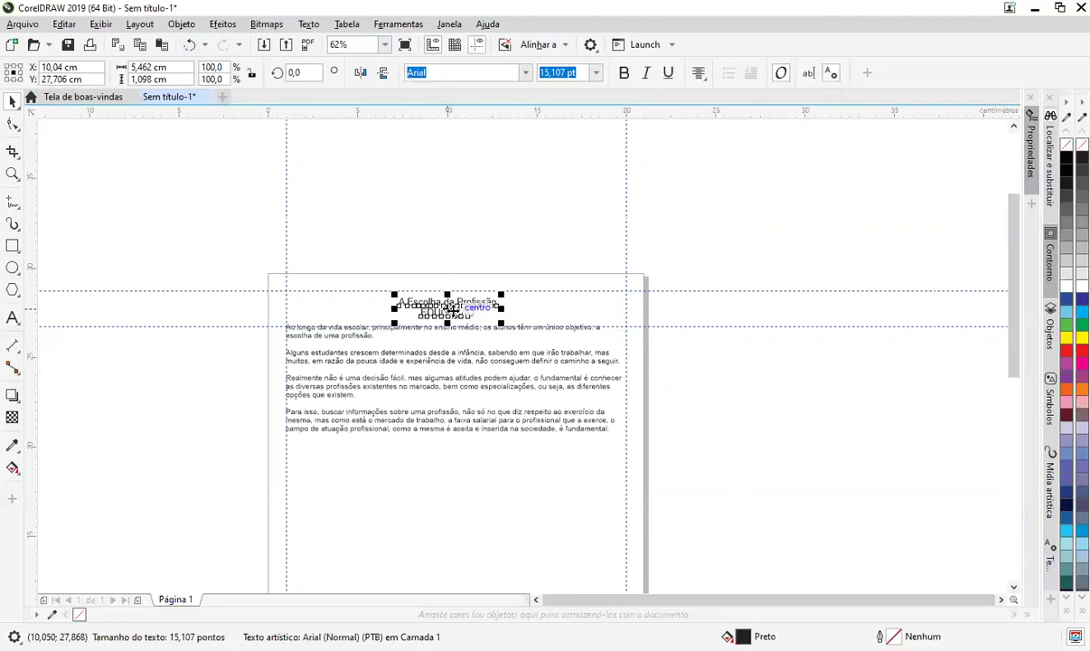
{"action": "left_click_drag", "start_coordinate": [482, 300], "coordinate": [508, 206]}
{"action": "left_click", "coordinate": [13, 317]}
{"action": "left_click", "coordinate": [363, 206]}
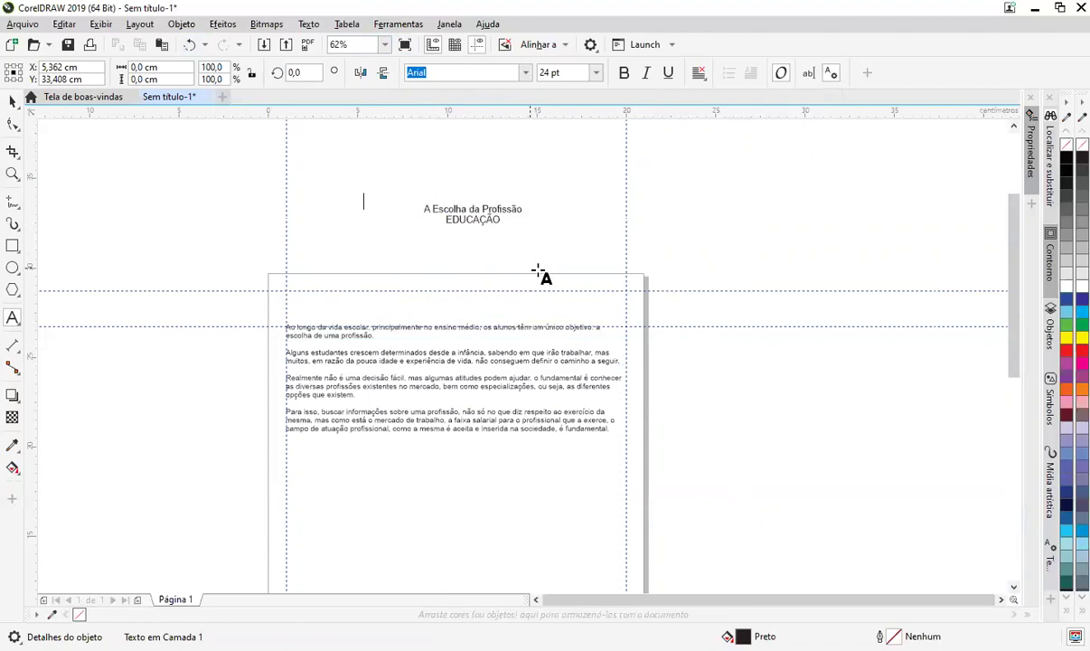
{"action": "left_click_drag", "start_coordinate": [372, 291], "coordinate": [547, 327]}
{"action": "left_click_drag", "start_coordinate": [550, 328], "coordinate": [543, 321]}
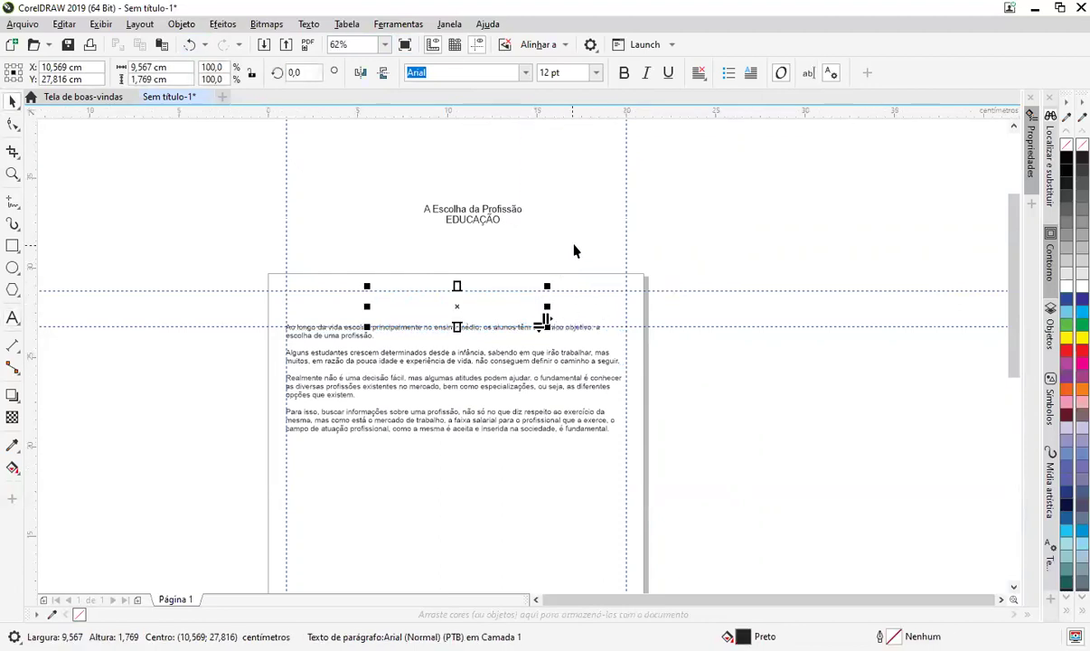
{"action": "key", "text": "Delete"}
{"action": "left_click", "coordinate": [495, 301]}
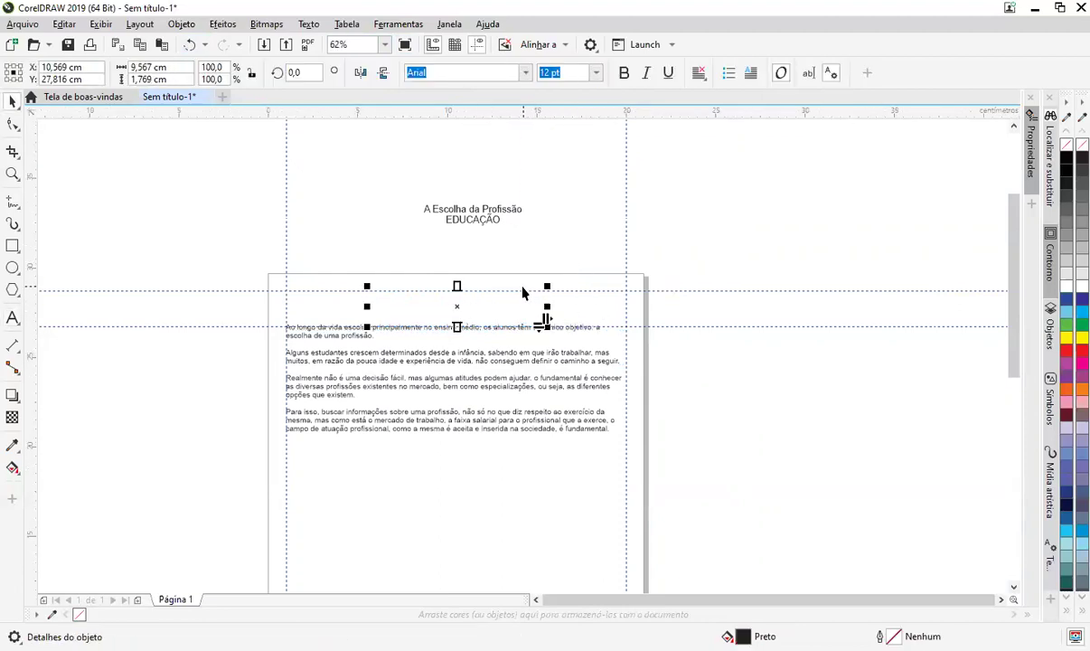
{"action": "left_click", "coordinate": [560, 243]}
Step: Move the heading back onto the page above the body text and format it as 24 pt bold
{"action": "left_click_drag", "start_coordinate": [492, 218], "coordinate": [472, 314]}
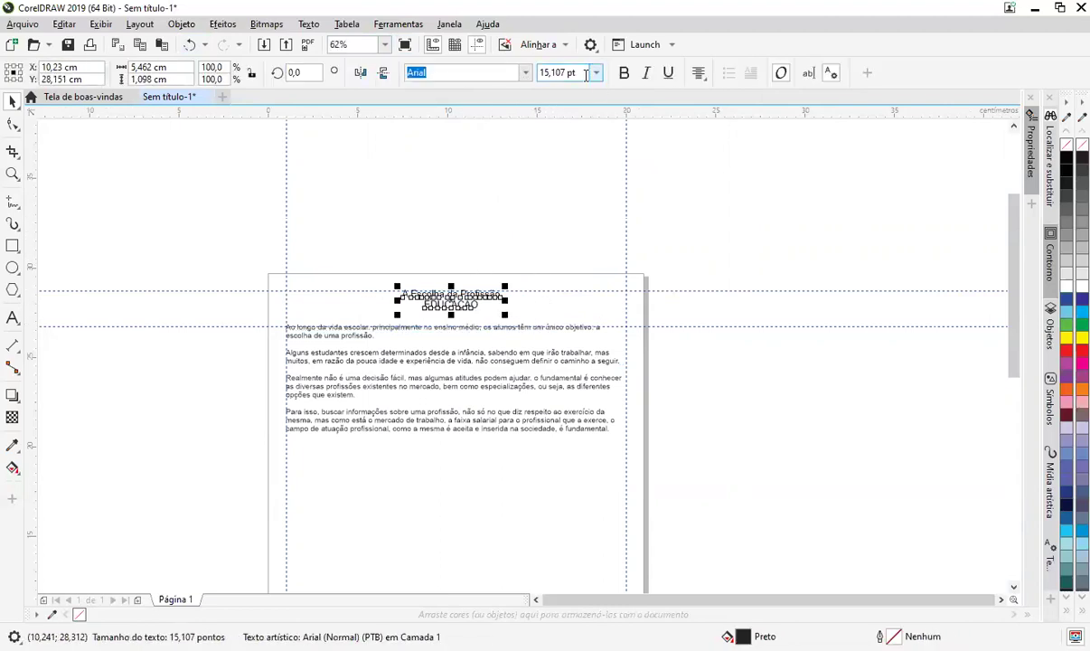
{"action": "left_click", "coordinate": [597, 73]}
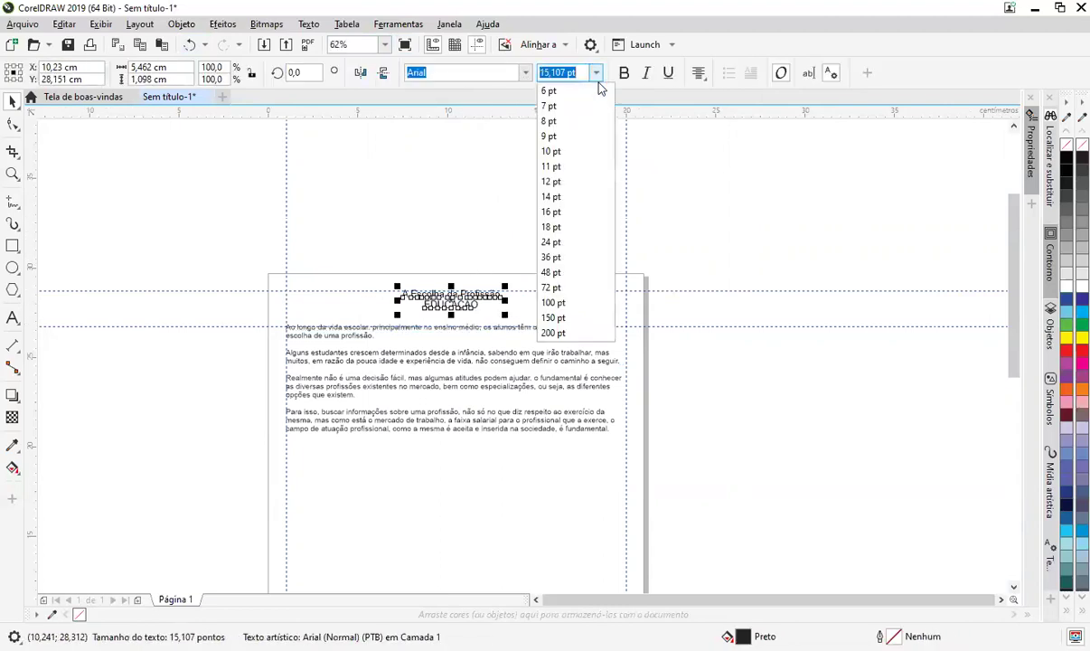
{"action": "left_click", "coordinate": [583, 243]}
{"action": "key", "text": "ctrl+b"}
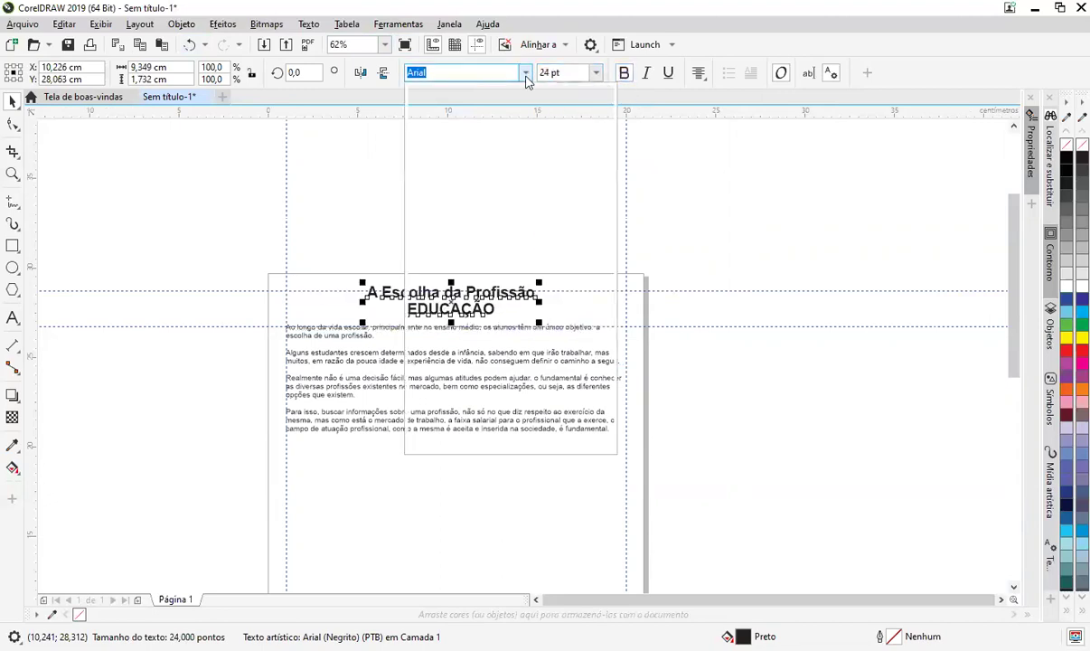
Step: Set the heading's font to Algerian and reposition it roughly centred between the vertical guidelines, just above the body text
{"action": "left_click", "coordinate": [526, 74]}
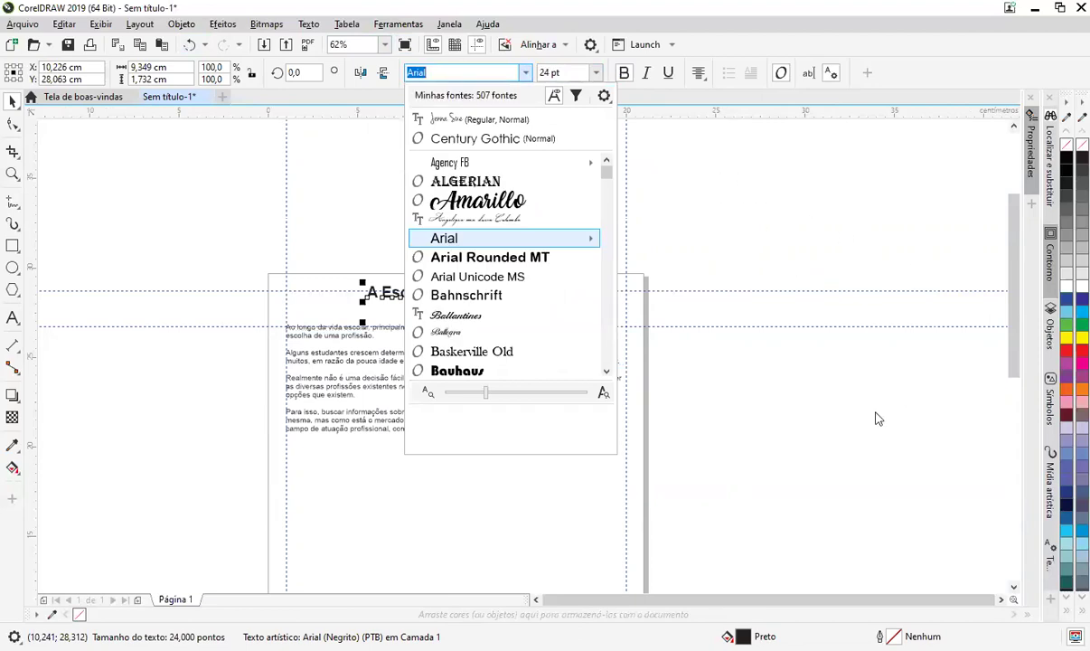
{"action": "left_click", "coordinate": [494, 183]}
{"action": "scroll", "coordinate": [434, 291], "scroll_direction": "up", "scroll_amount": 2}
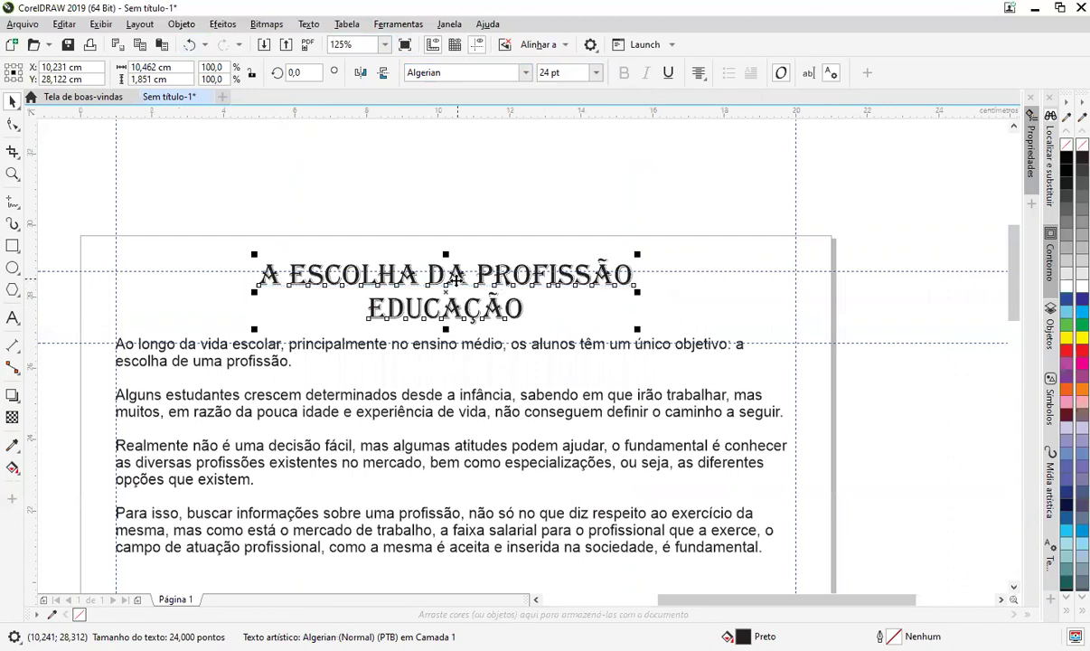
{"action": "left_click_drag", "start_coordinate": [446, 293], "coordinate": [453, 305]}
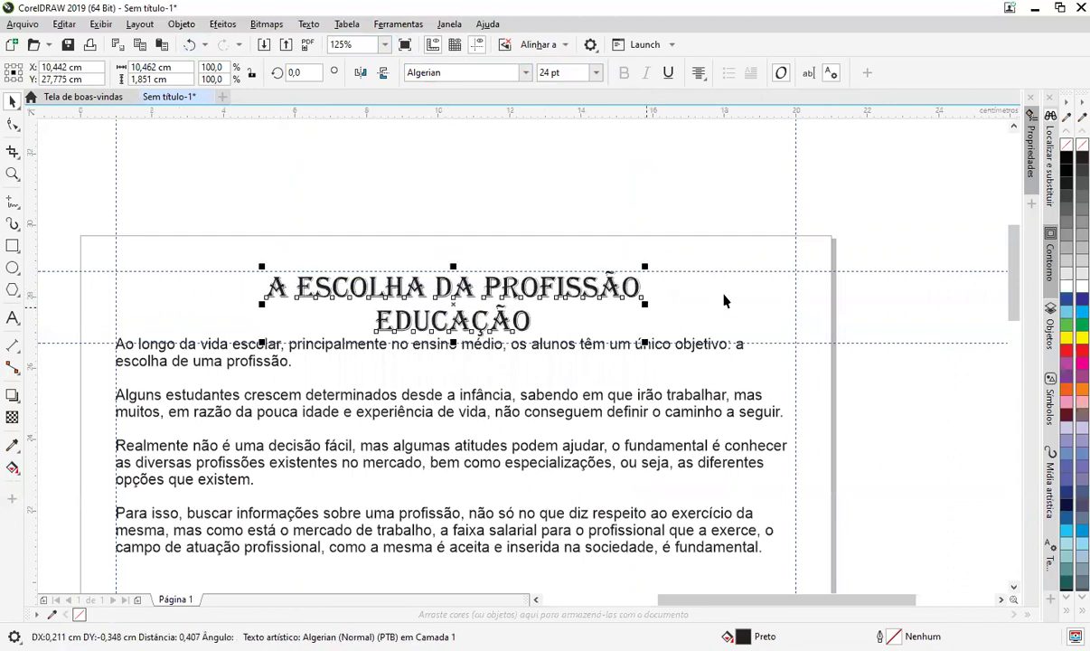
{"action": "scroll", "coordinate": [902, 369], "scroll_direction": "down", "scroll_amount": 1}
{"action": "left_click_drag", "start_coordinate": [907, 373], "coordinate": [845, 230]}
{"action": "left_click", "coordinate": [818, 257]}
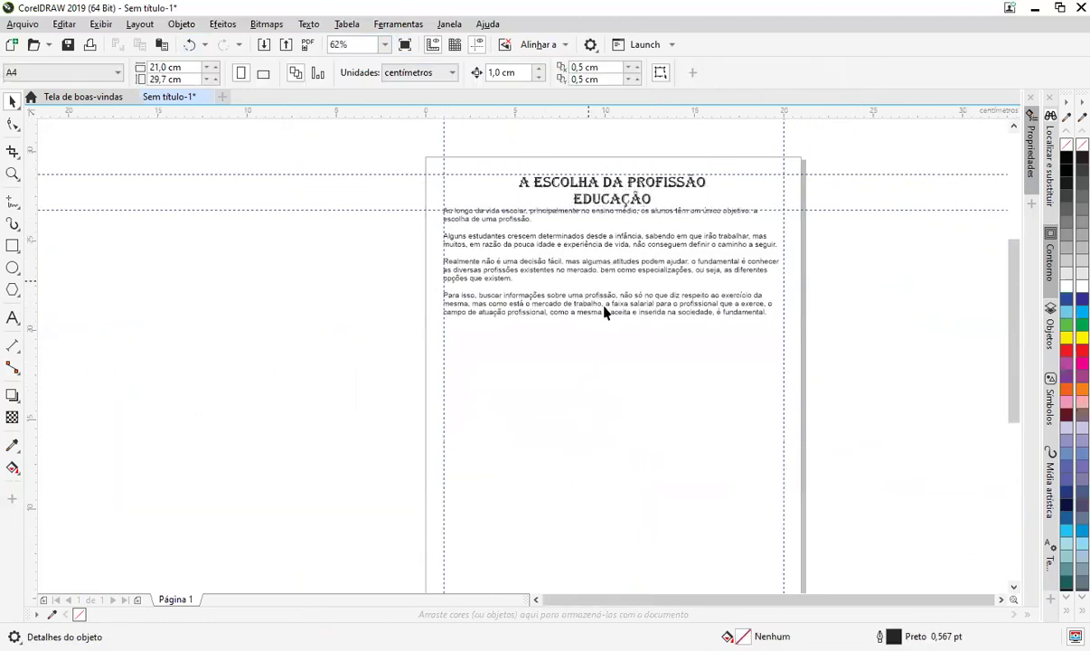
Step: Apply full justification (Justificação total) to the body text frame
{"action": "left_click", "coordinate": [633, 300]}
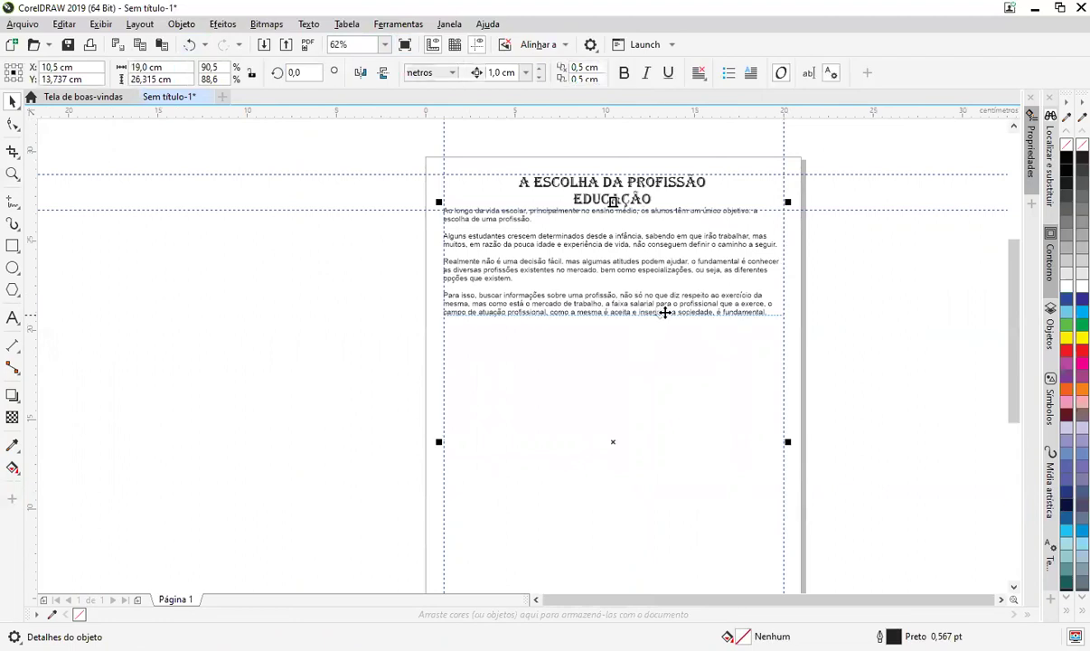
{"action": "left_click", "coordinate": [877, 288]}
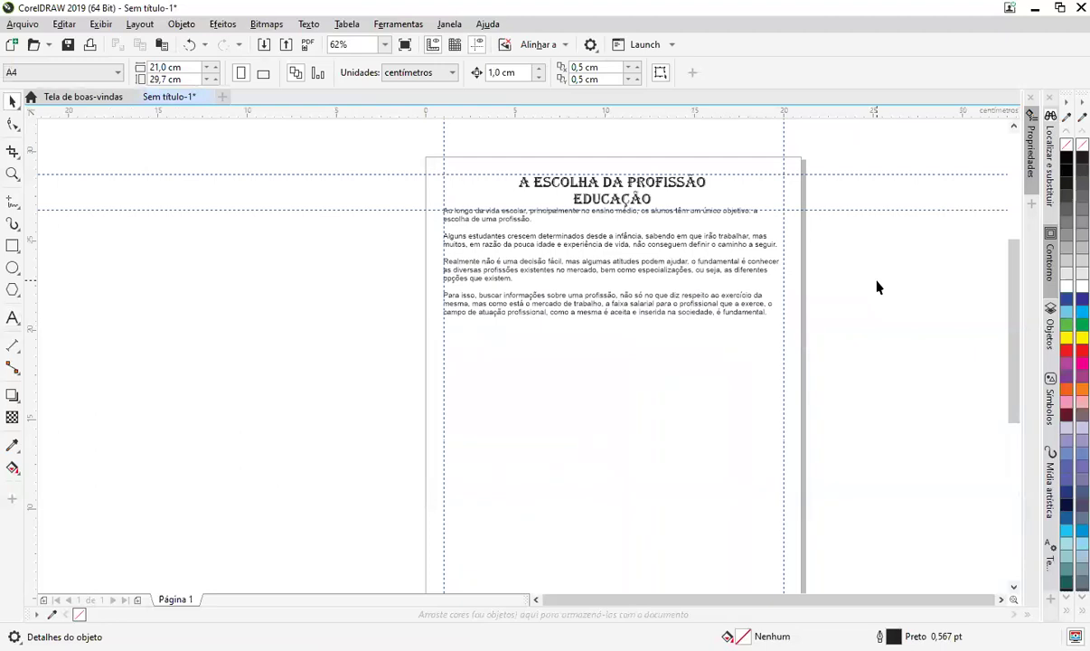
{"action": "left_click", "coordinate": [664, 304]}
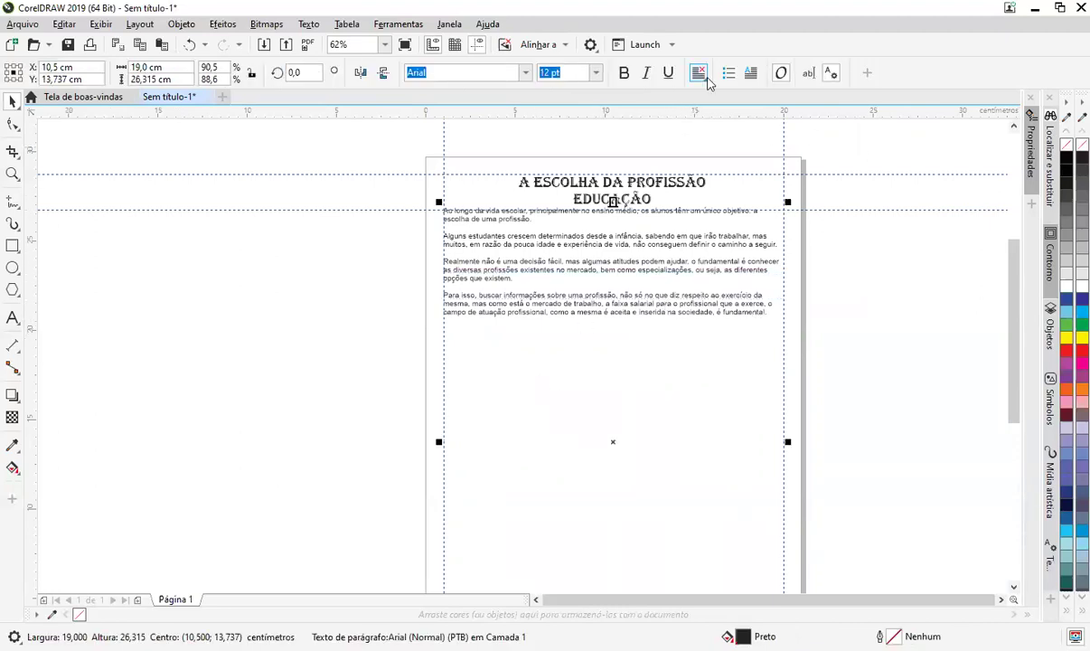
{"action": "left_click", "coordinate": [700, 74]}
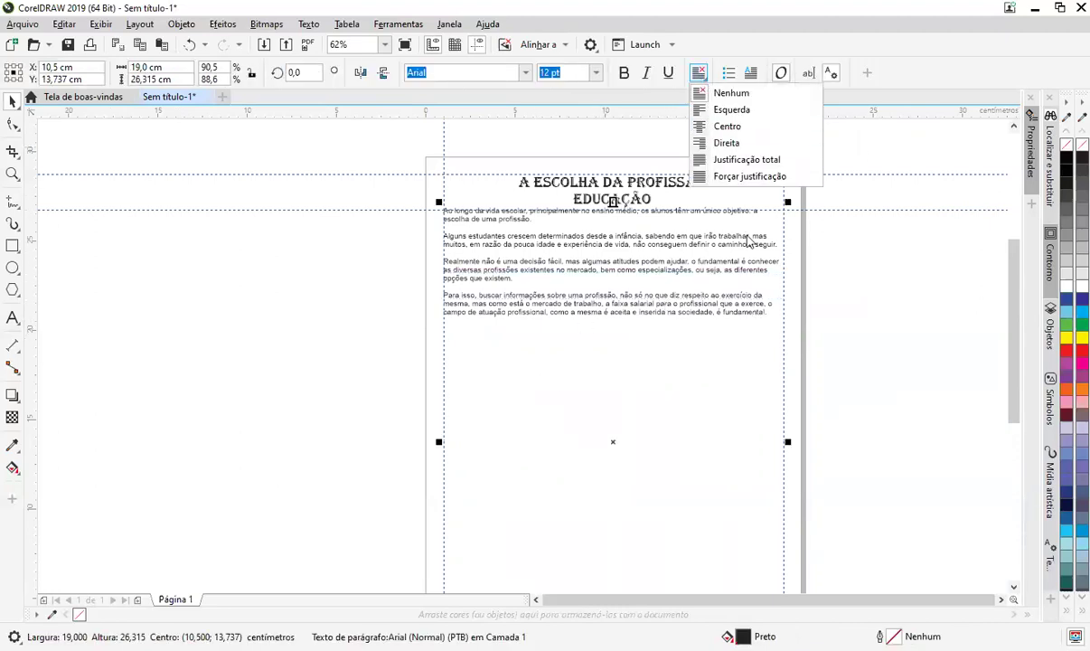
{"action": "left_click", "coordinate": [723, 164]}
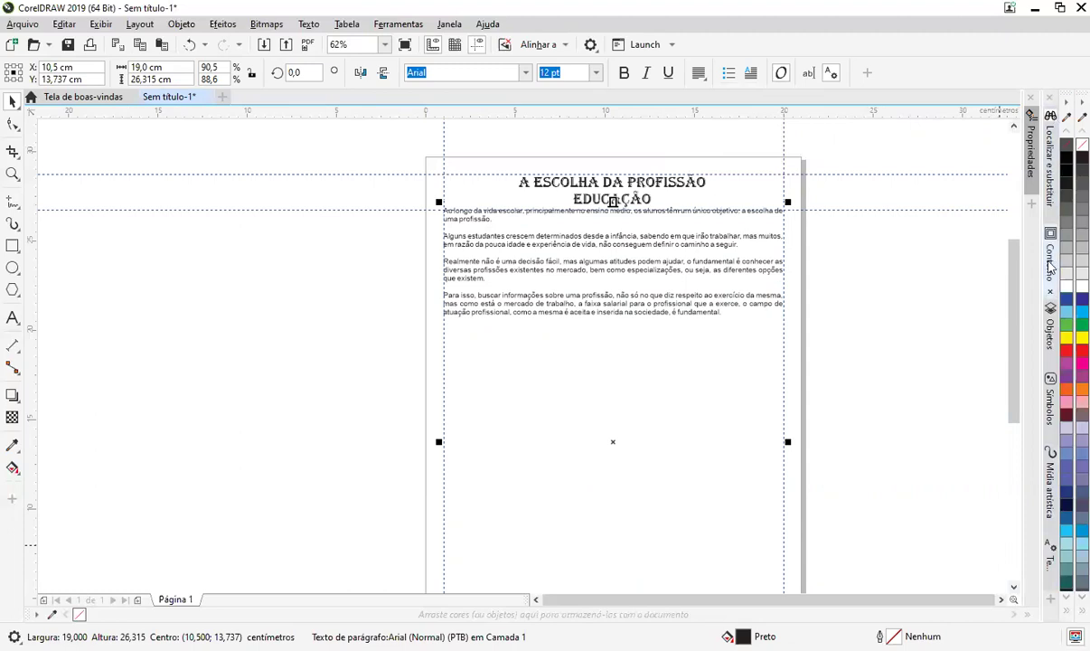
Step: Open the Texto properties at the Quadro settings and check the list of available dockers
{"action": "left_click", "coordinate": [1051, 564]}
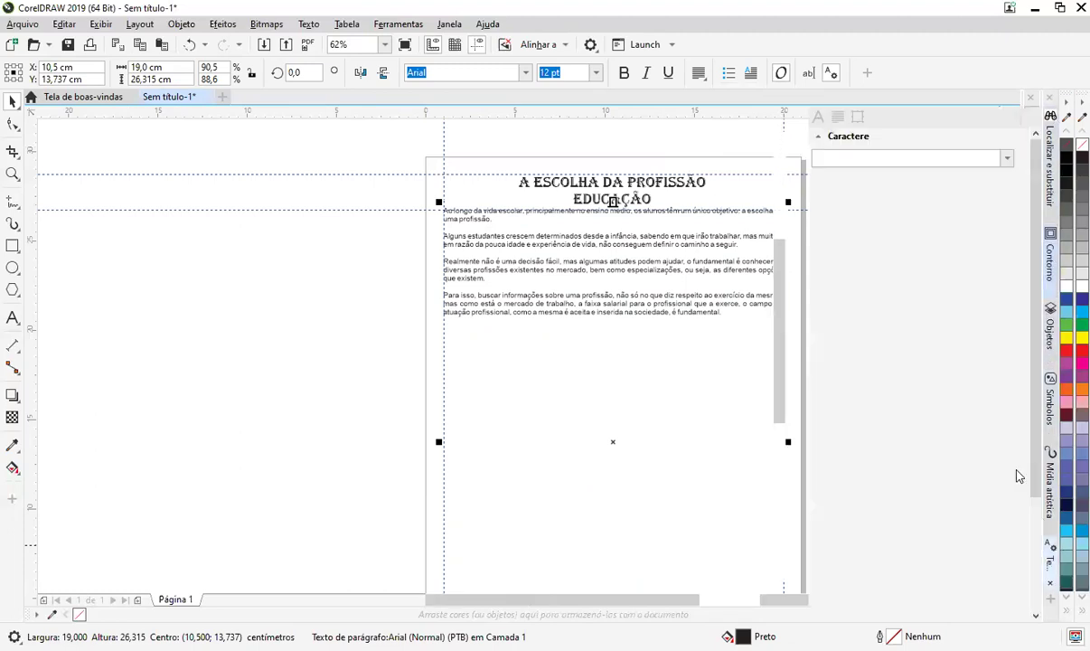
{"action": "scroll", "coordinate": [952, 389], "scroll_direction": "down", "scroll_amount": 5}
{"action": "scroll", "coordinate": [860, 148], "scroll_direction": "down", "scroll_amount": 1}
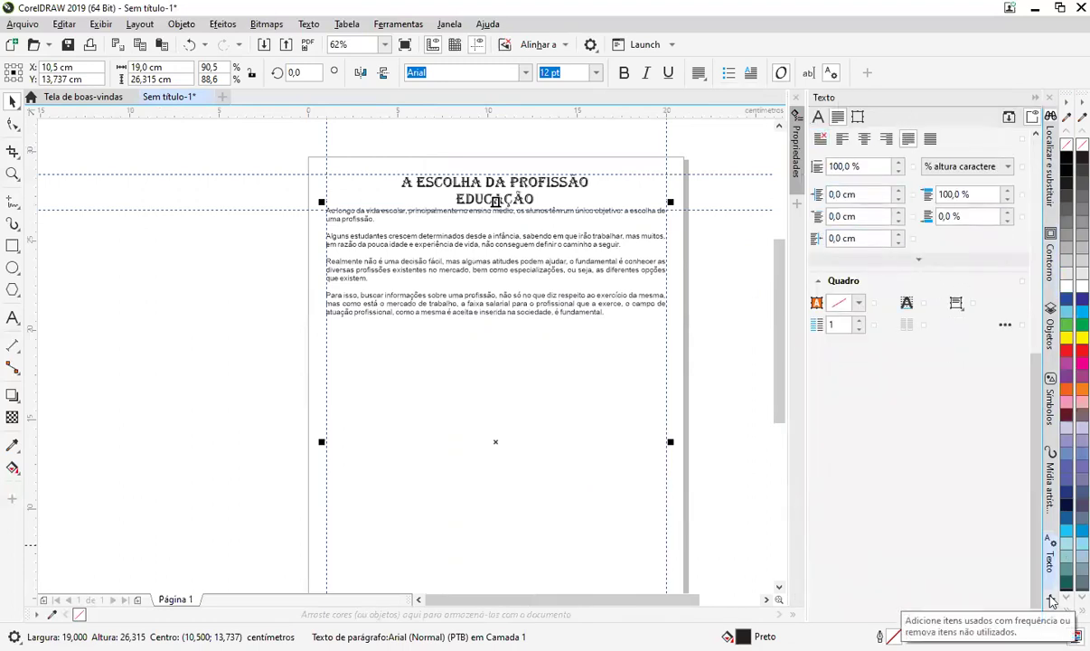
{"action": "left_click", "coordinate": [1052, 601]}
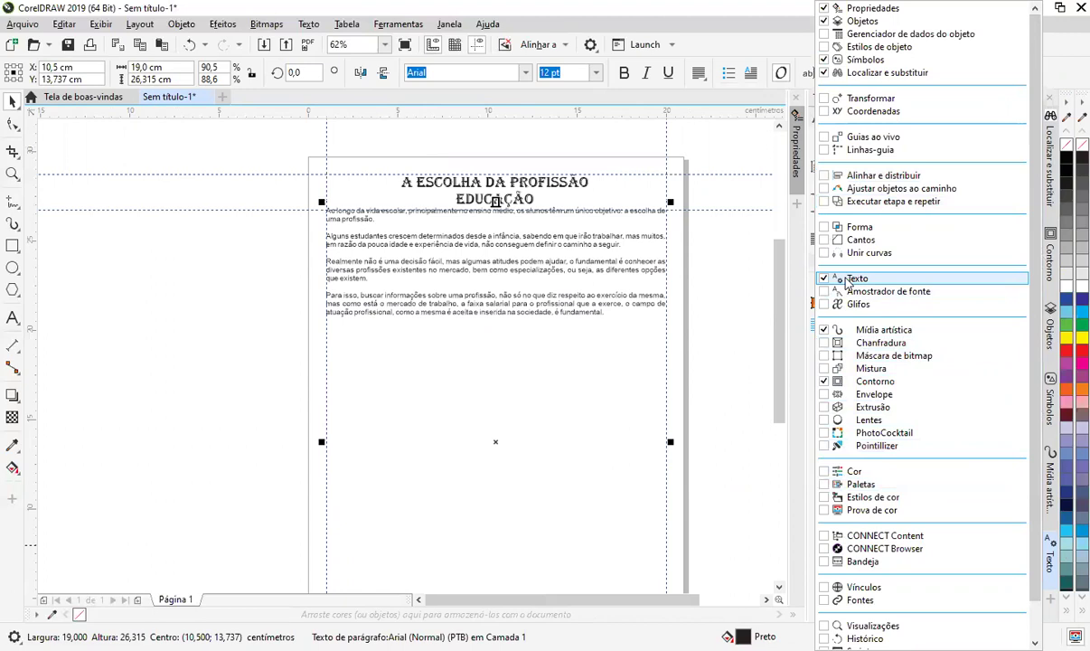
{"action": "left_click", "coordinate": [793, 293]}
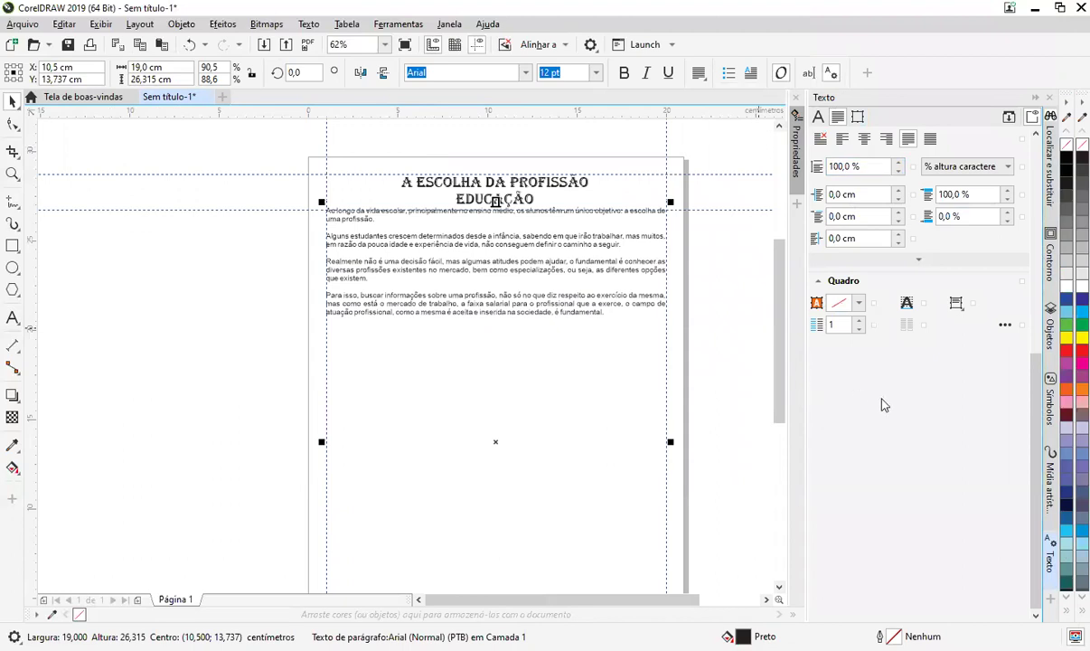
Step: Lower the body frame to the second horizontal guideline and raise its bottom edge to the lowest guideline, giving a height of about 25.97 cm
{"action": "left_click", "coordinate": [516, 258]}
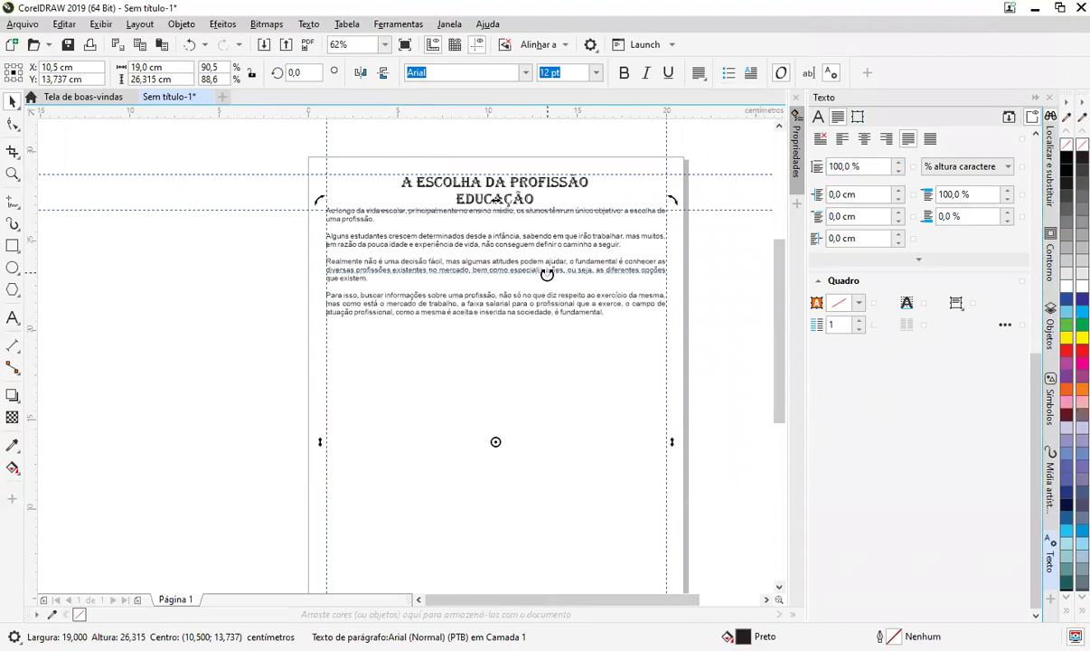
{"action": "left_click", "coordinate": [520, 238]}
{"action": "left_click_drag", "start_coordinate": [534, 265], "coordinate": [535, 269]}
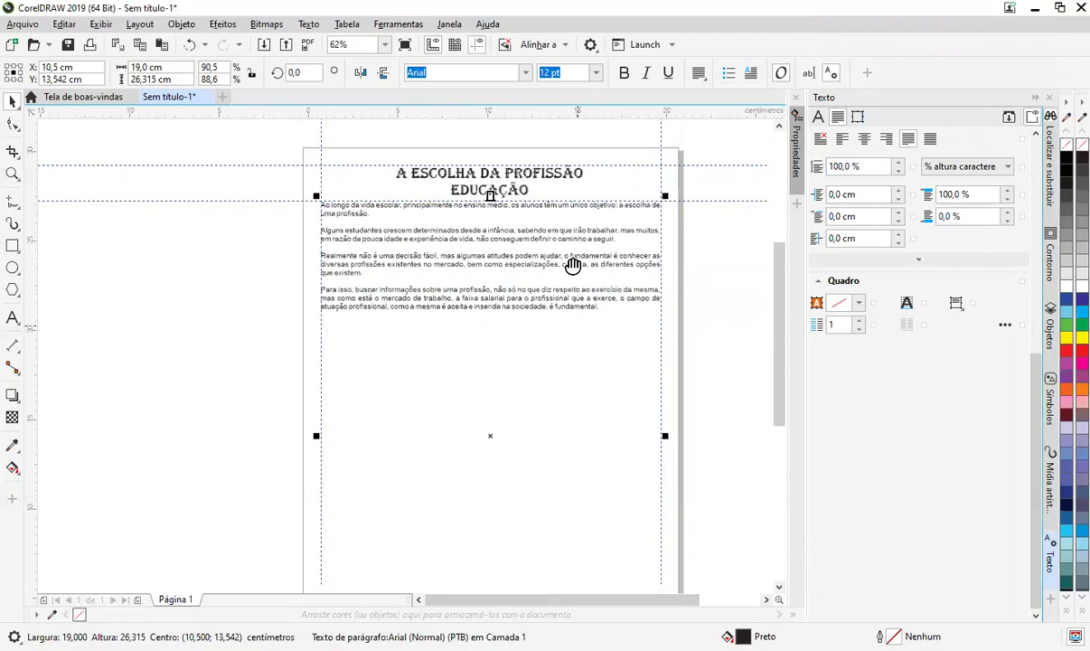
{"action": "scroll", "coordinate": [468, 541], "scroll_direction": "down", "scroll_amount": 3}
{"action": "left_click_drag", "start_coordinate": [489, 533], "coordinate": [489, 522]}
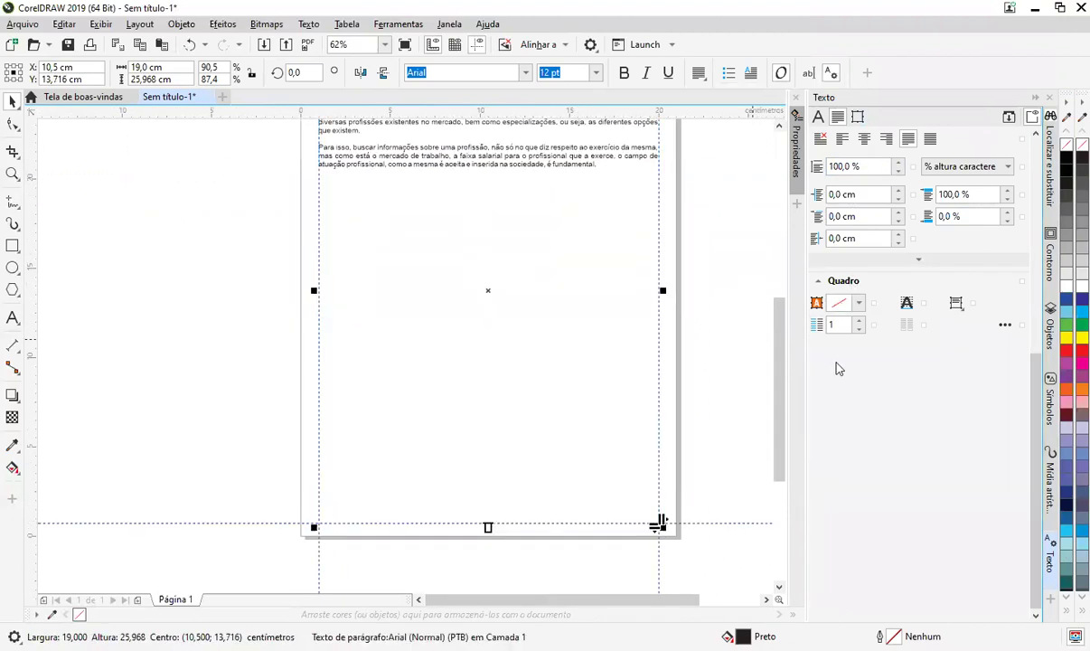
Step: Divide the body text frame into three columns
{"action": "scroll", "coordinate": [533, 318], "scroll_direction": "up", "scroll_amount": 1}
{"action": "scroll", "coordinate": [610, 305], "scroll_direction": "down", "scroll_amount": 2}
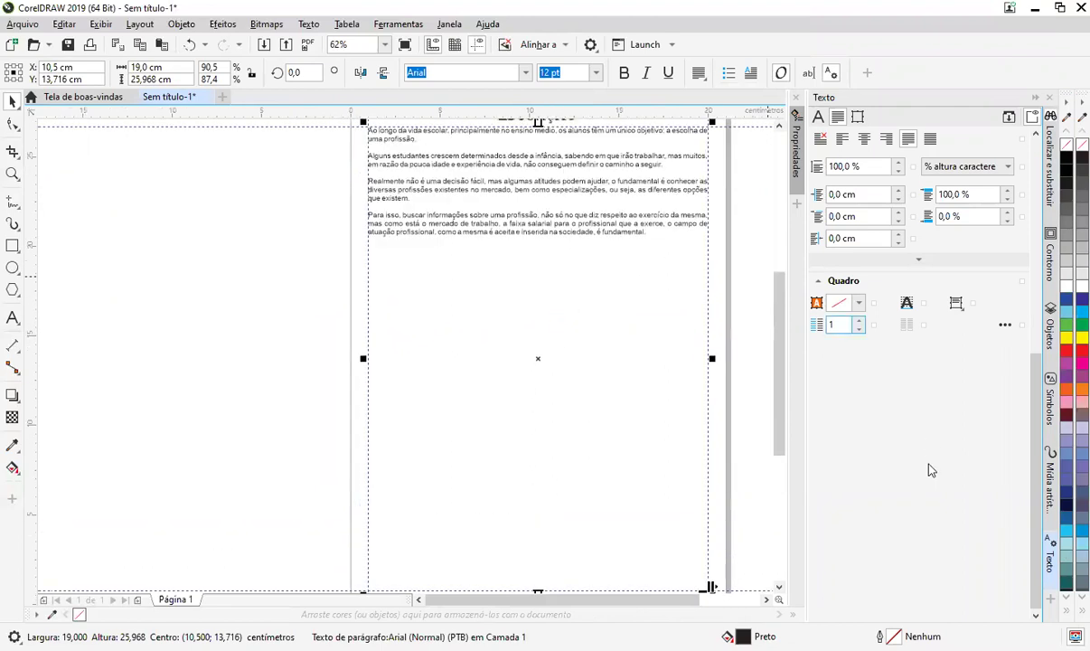
{"action": "left_click", "coordinate": [859, 320]}
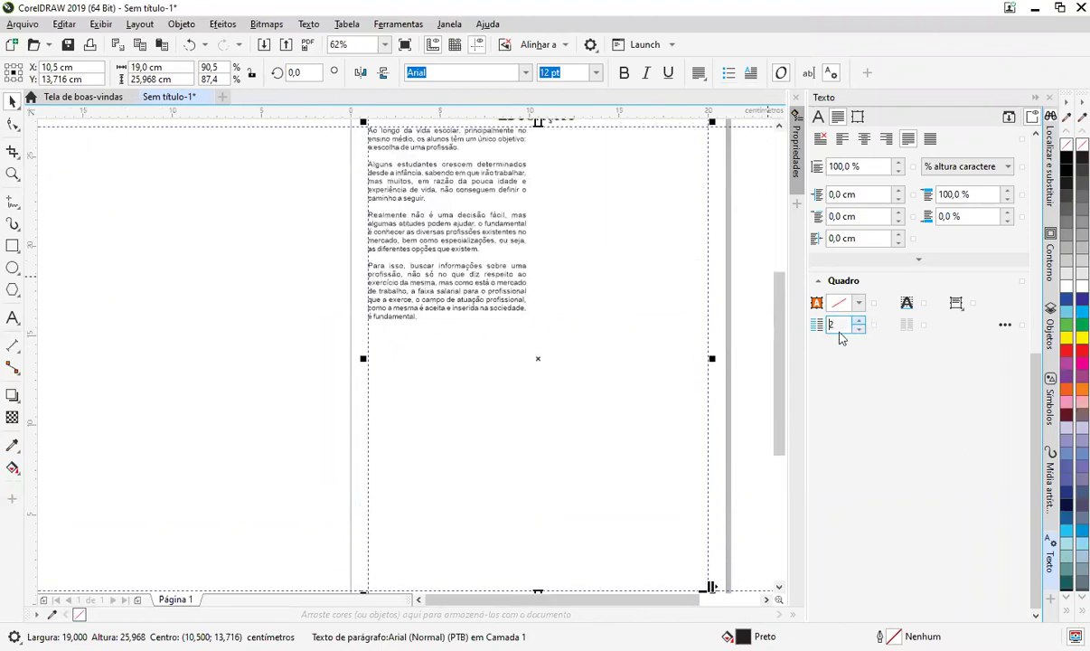
{"action": "scroll", "coordinate": [616, 349], "scroll_direction": "down", "scroll_amount": 1}
{"action": "scroll", "coordinate": [613, 317], "scroll_direction": "up", "scroll_amount": 1}
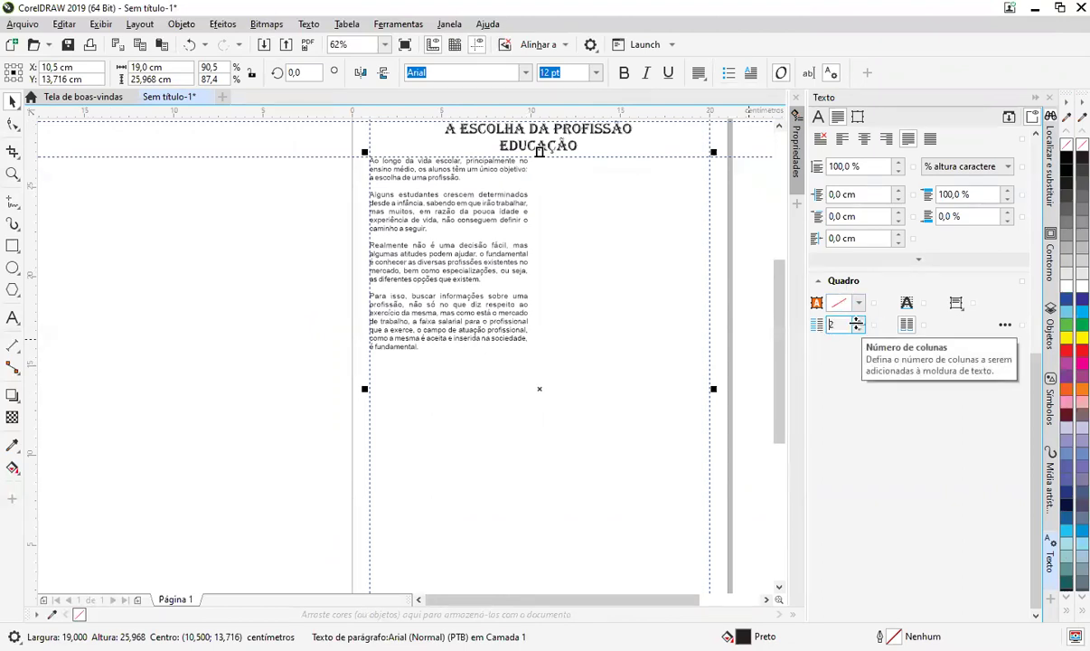
{"action": "left_click", "coordinate": [859, 323]}
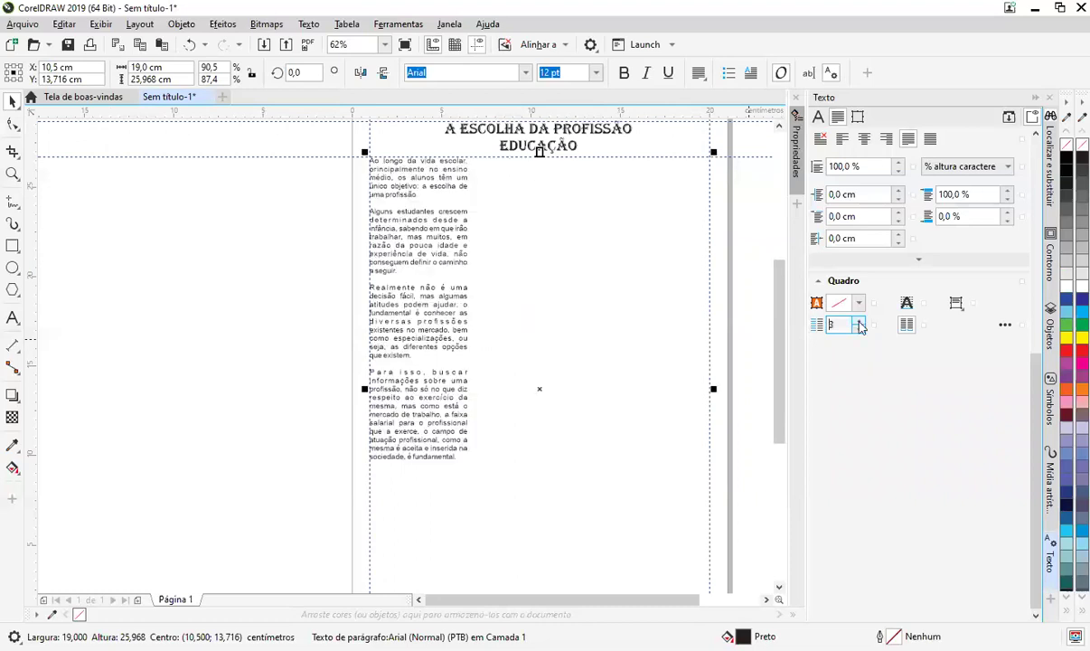
Step: Divide the body text frame into four equal-width columns with 0,5 cm of space between them
{"action": "left_click", "coordinate": [859, 323]}
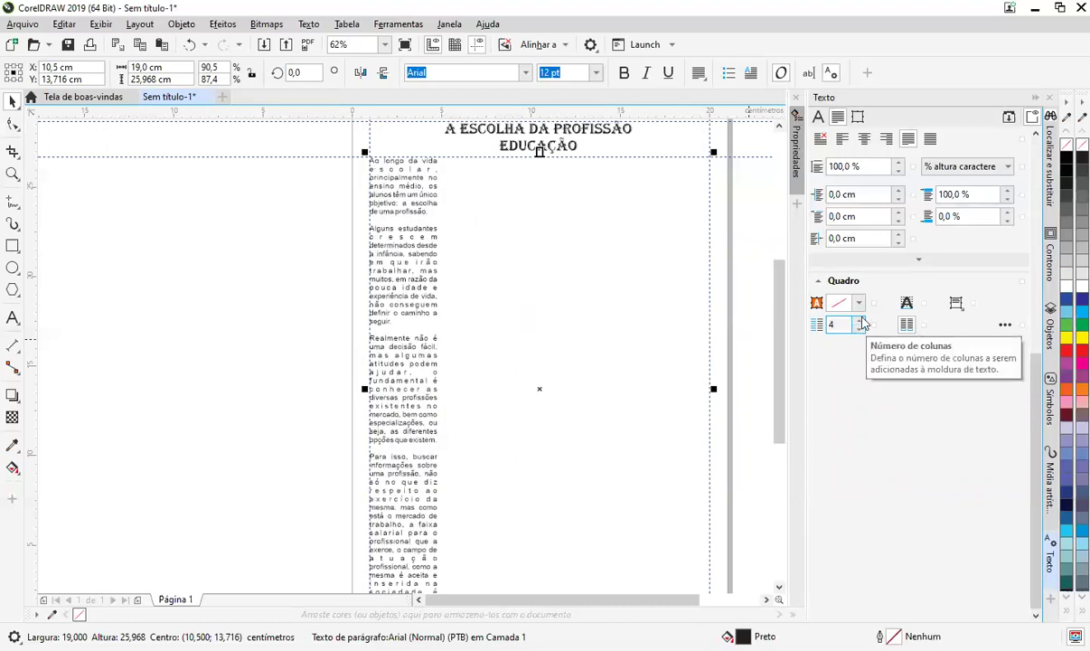
{"action": "left_click", "coordinate": [1006, 324]}
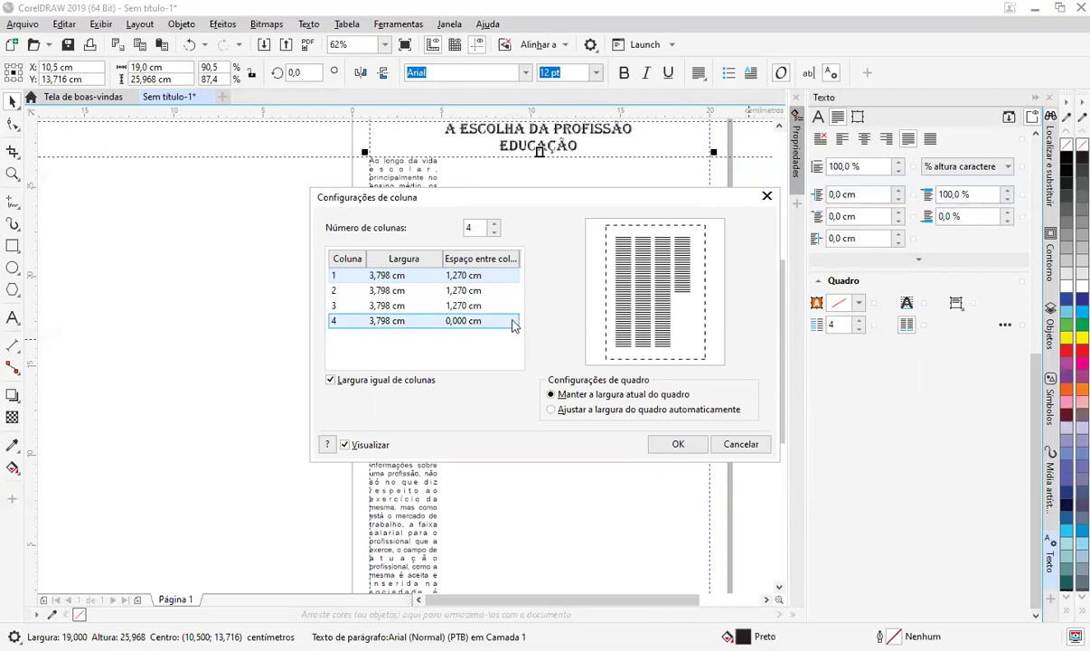
{"action": "left_click", "coordinate": [461, 290]}
{"action": "left_click", "coordinate": [432, 281]}
{"action": "left_click", "coordinate": [457, 287]}
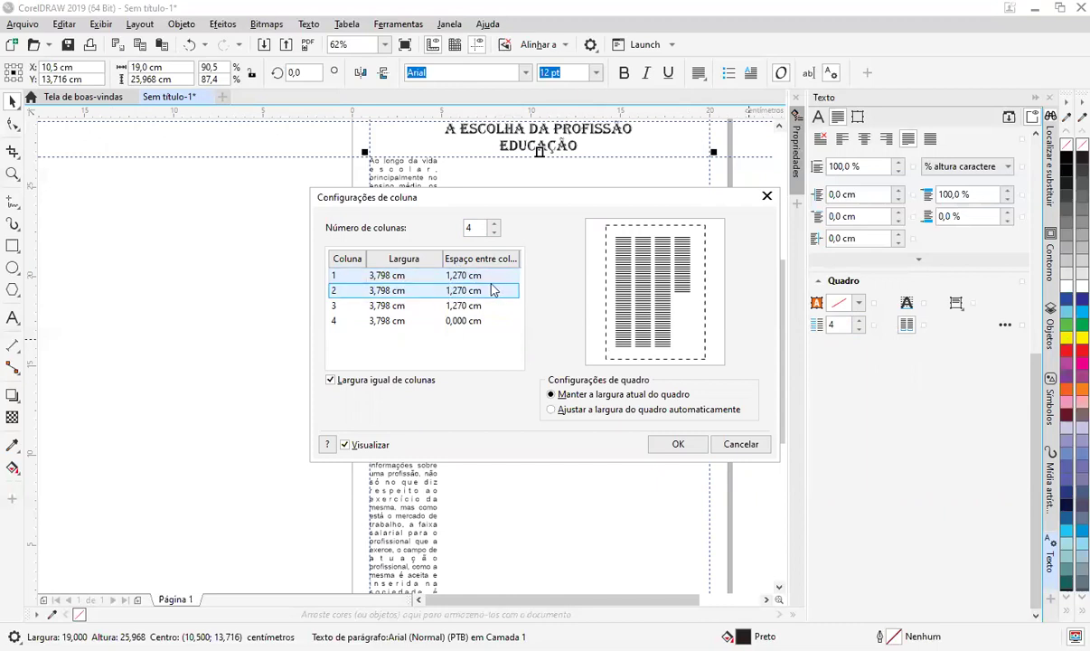
{"action": "left_click", "coordinate": [479, 276]}
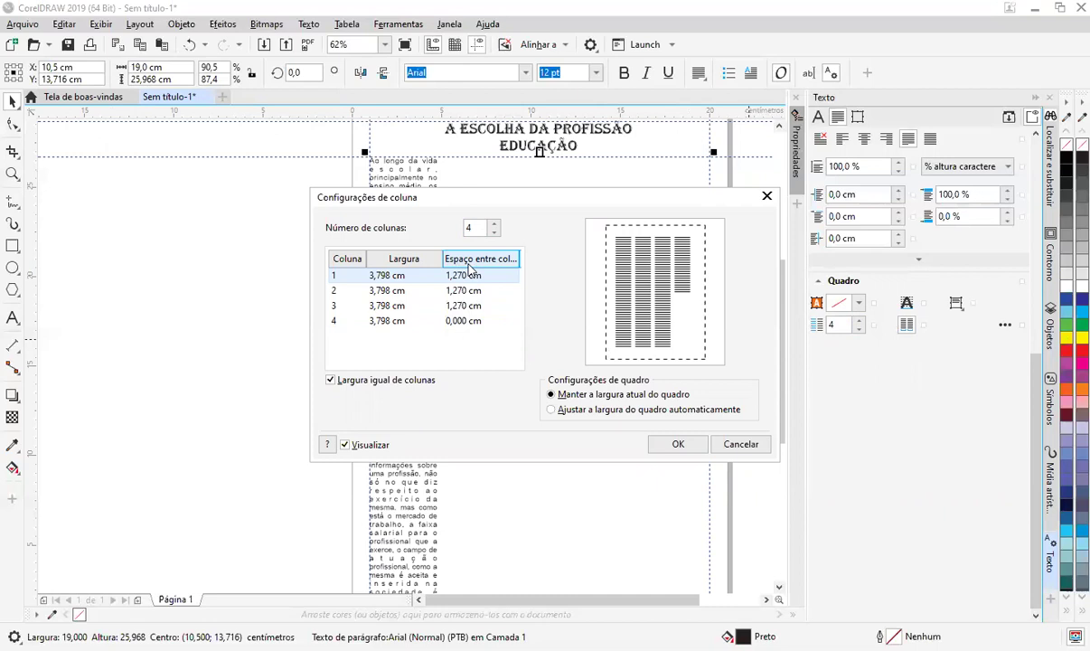
{"action": "left_click", "coordinate": [462, 290]}
{"action": "left_click", "coordinate": [462, 275]}
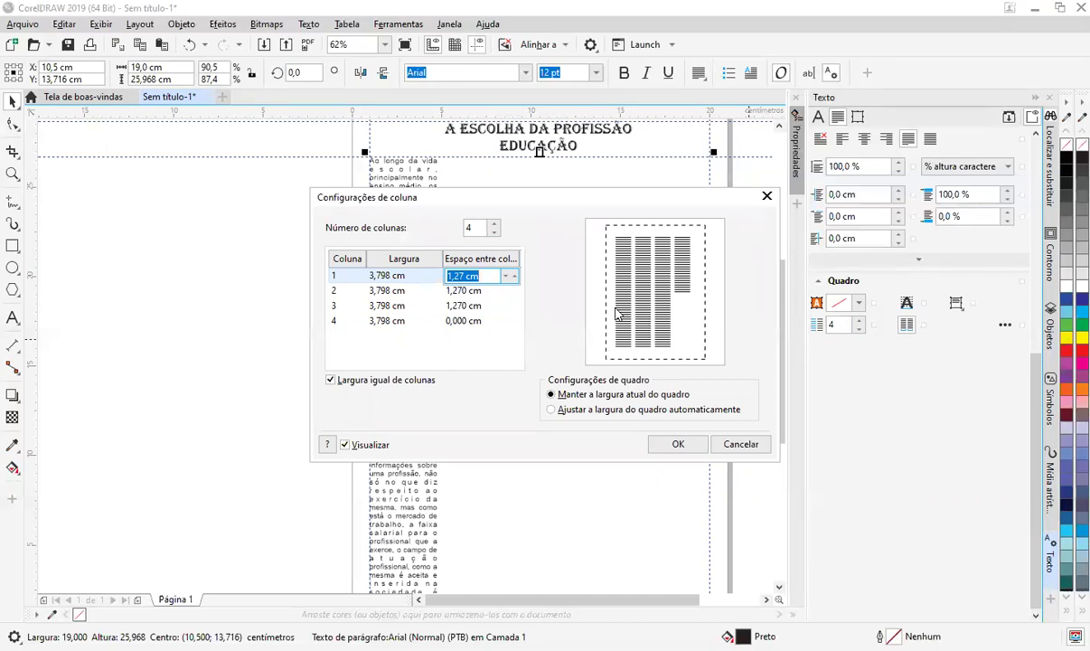
{"action": "type", "text": "0,5"}
{"action": "key", "text": "Return"}
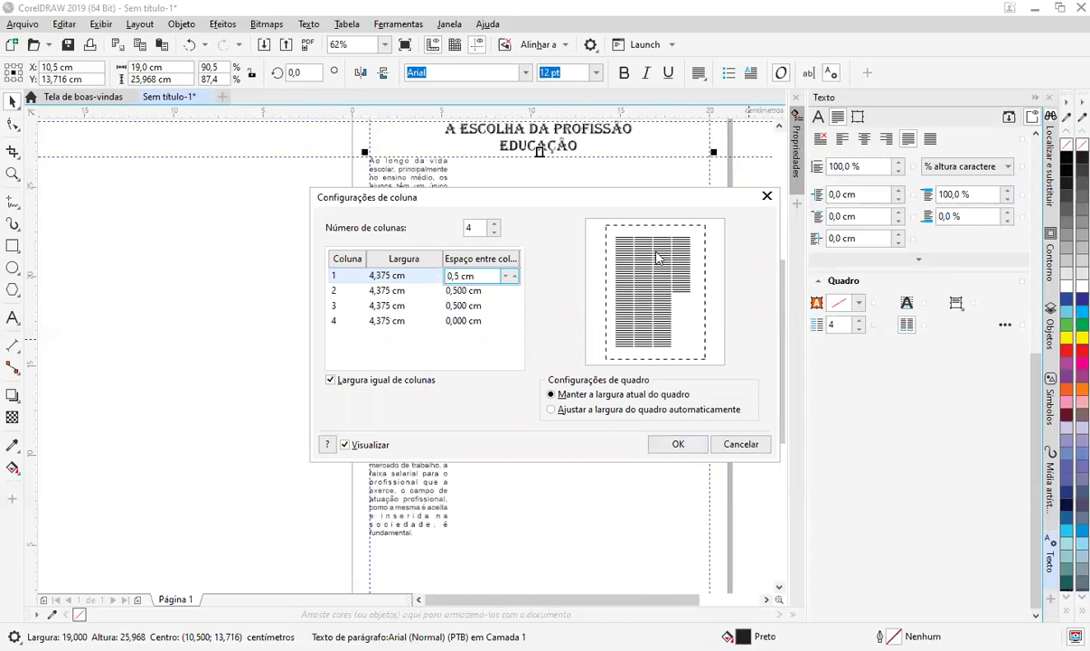
{"action": "left_click", "coordinate": [678, 444]}
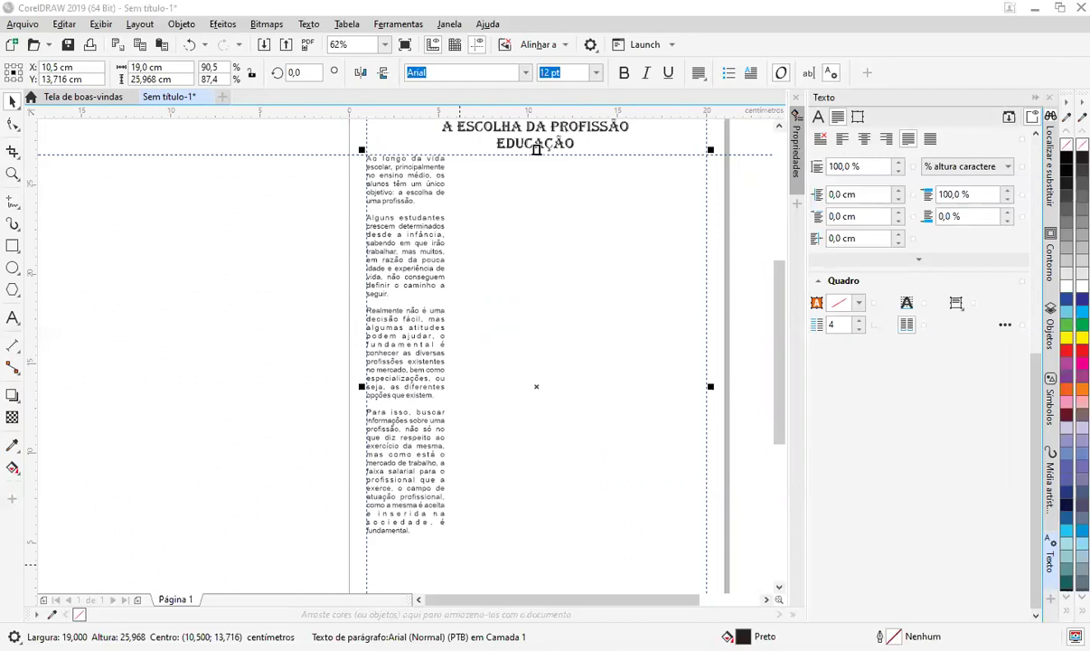
Step: Paste the copied article text at the end of the body text, after the paragraph ending in "fundamental."
{"action": "double_click", "coordinate": [409, 530]}
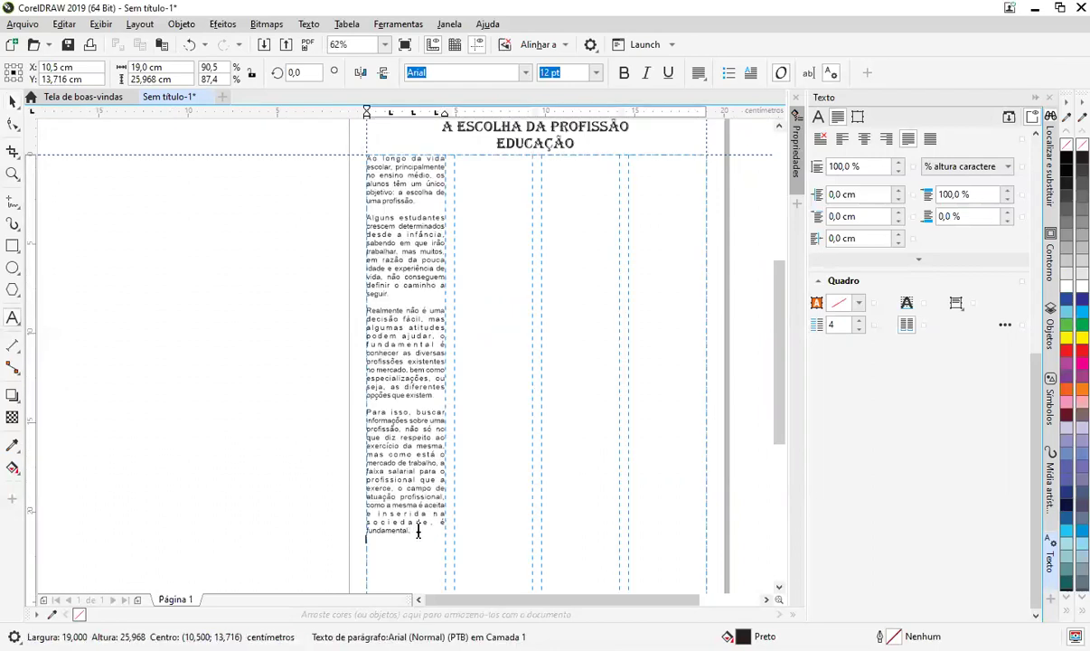
{"action": "key", "text": "ctrl+v"}
{"action": "key", "text": "ctrl+space"}
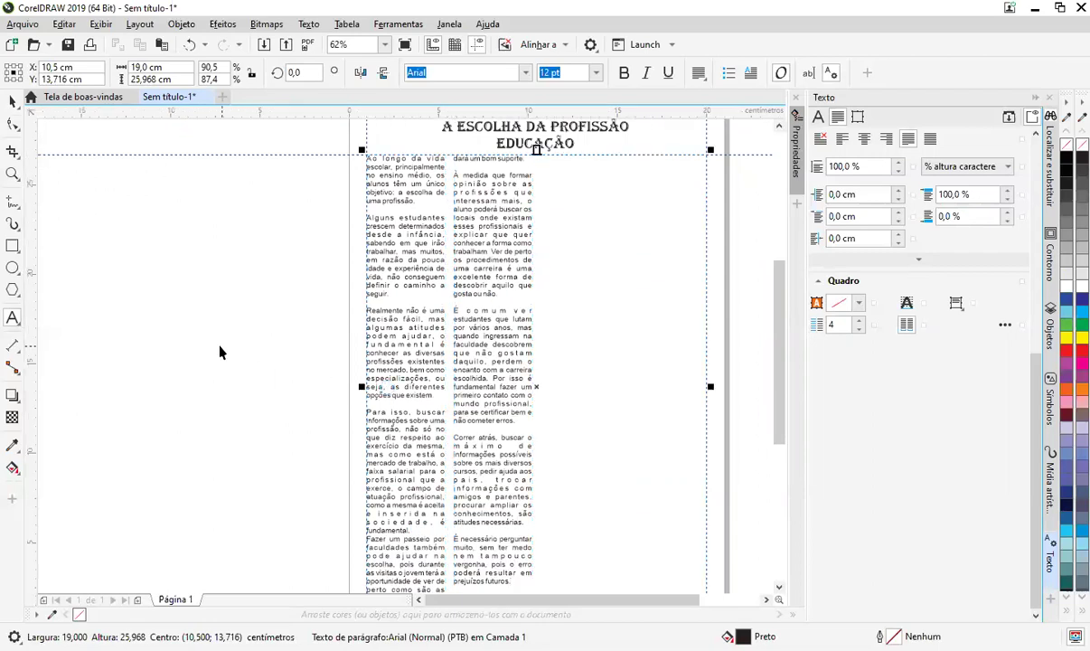
Step: Raise the bottom edge of the body frame to a height of about 12,62 cm so the text spreads across all four columns
{"action": "scroll", "coordinate": [219, 351], "scroll_direction": "down", "scroll_amount": 1}
{"action": "scroll", "coordinate": [353, 347], "scroll_direction": "up", "scroll_amount": 1}
{"action": "left_click_drag", "start_coordinate": [274, 411], "coordinate": [406, 400]}
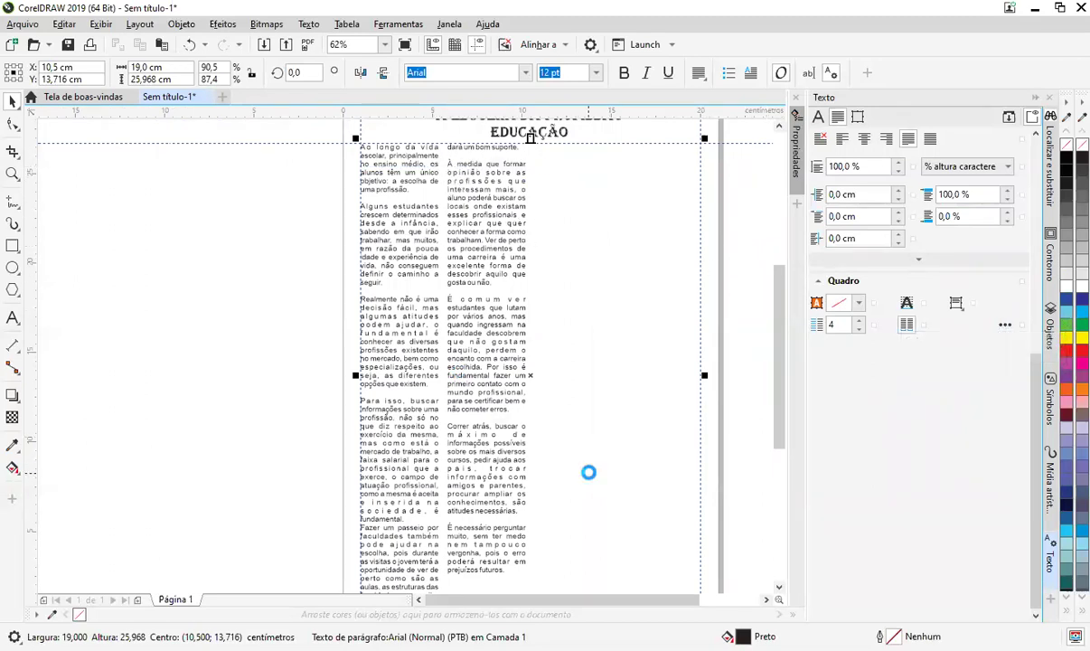
{"action": "scroll", "coordinate": [569, 487], "scroll_direction": "down", "scroll_amount": 2}
{"action": "scroll", "coordinate": [577, 506], "scroll_direction": "up", "scroll_amount": 1}
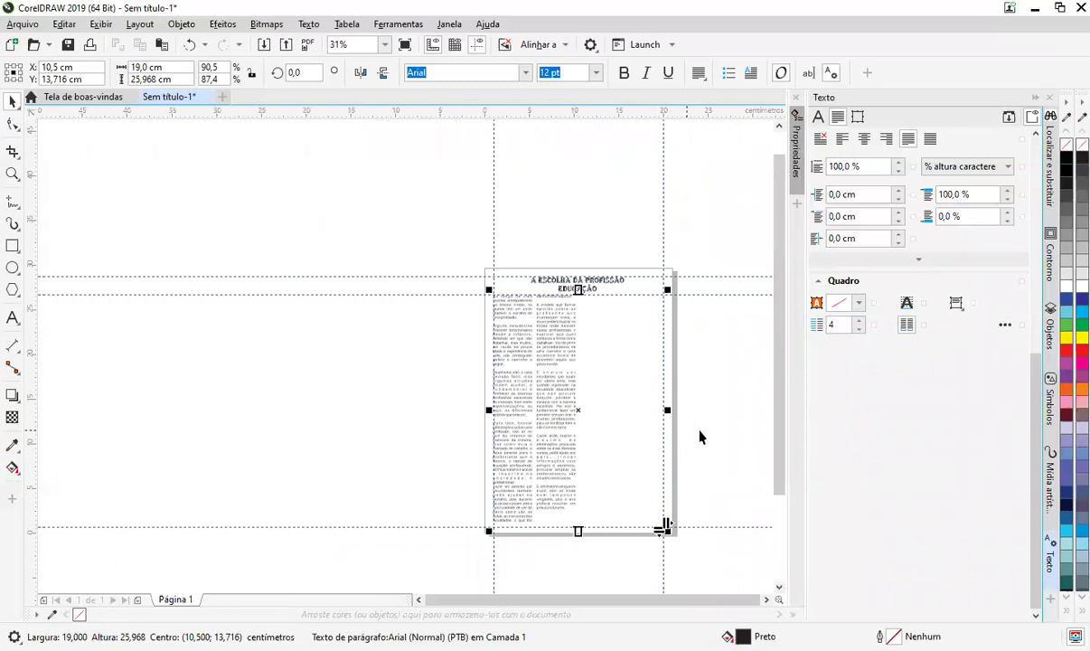
{"action": "left_click_drag", "start_coordinate": [707, 428], "coordinate": [592, 381]}
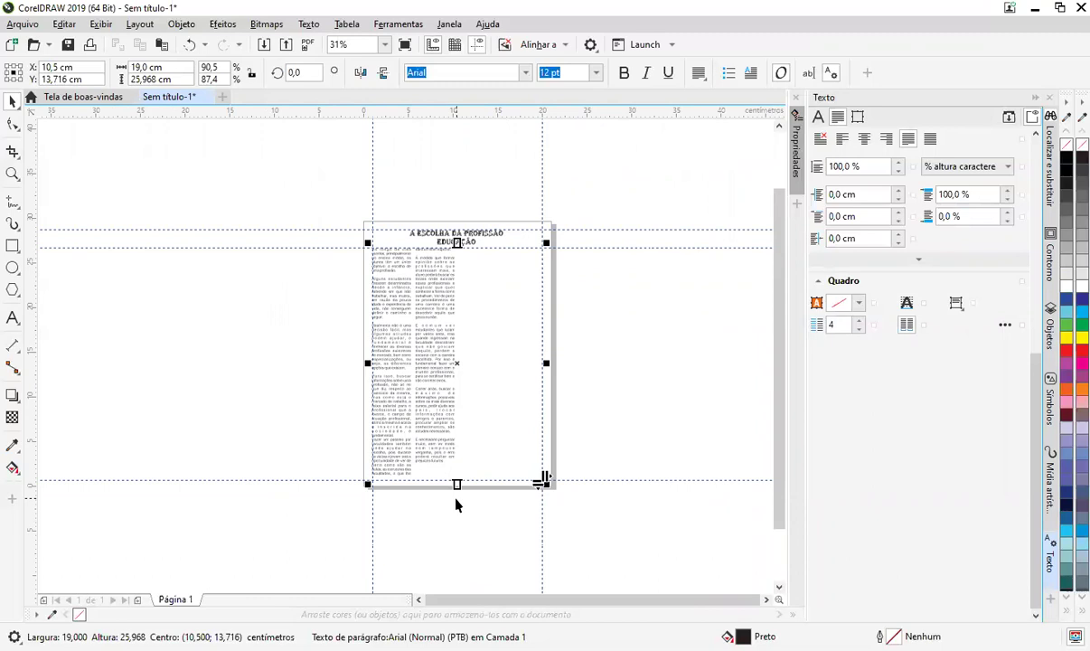
{"action": "left_click_drag", "start_coordinate": [458, 485], "coordinate": [492, 398]}
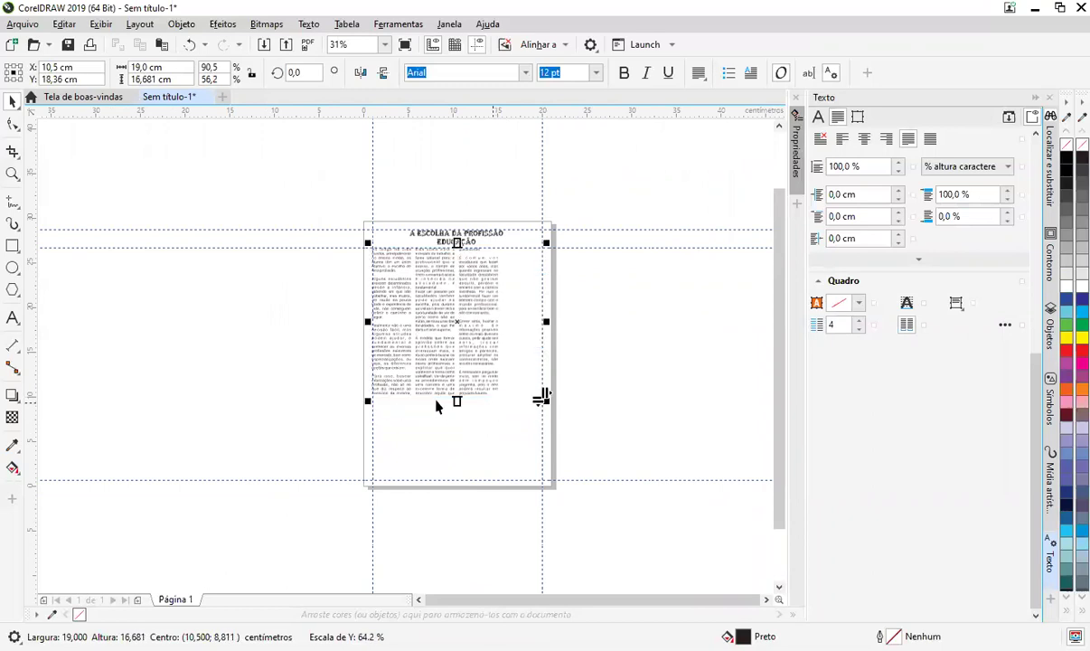
{"action": "scroll", "coordinate": [454, 380], "scroll_direction": "up", "scroll_amount": 1}
{"action": "left_click_drag", "start_coordinate": [562, 188], "coordinate": [563, 230]}
{"action": "left_click_drag", "start_coordinate": [462, 459], "coordinate": [513, 389]}
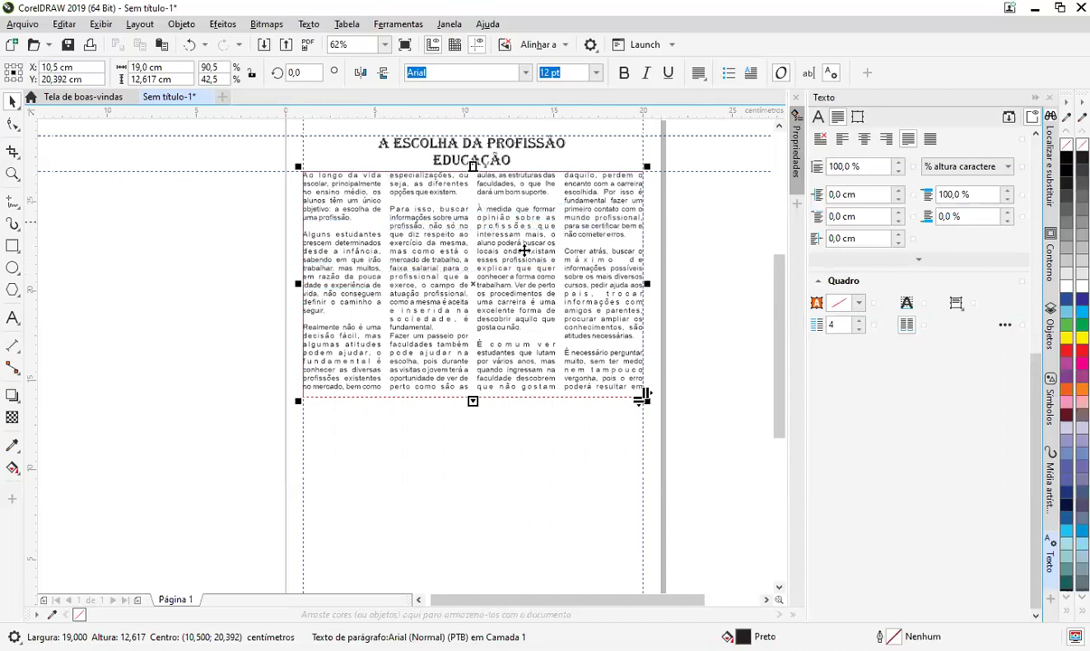
Step: Try removing the blank line above the "Correr atrás" paragraph and undo the removal
{"action": "double_click", "coordinate": [565, 240]}
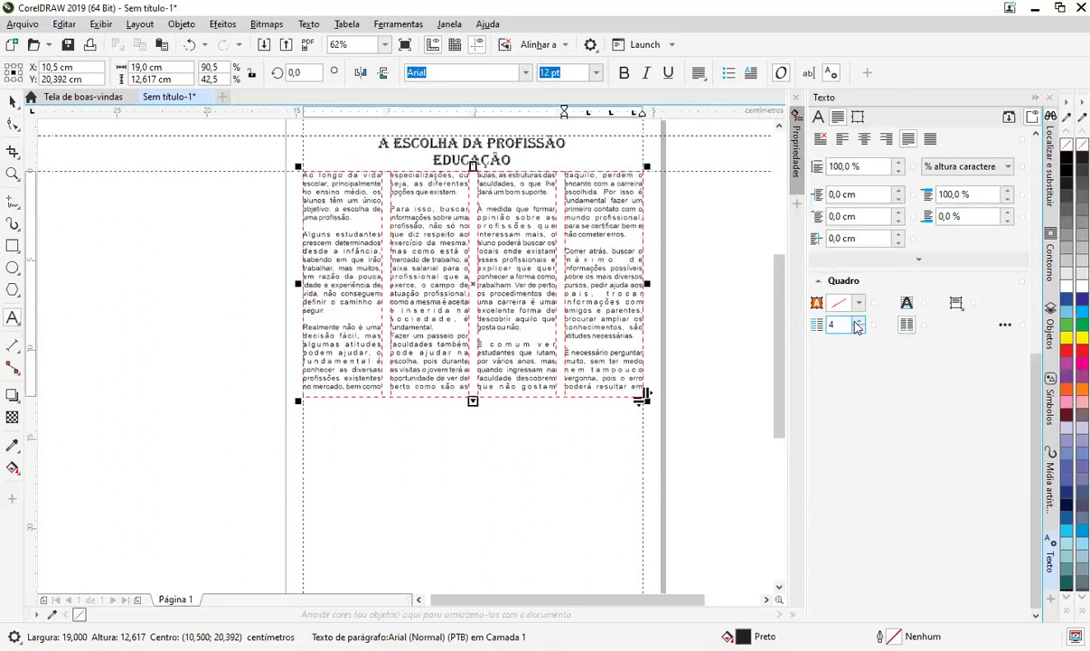
{"action": "key", "text": "BackSpace"}
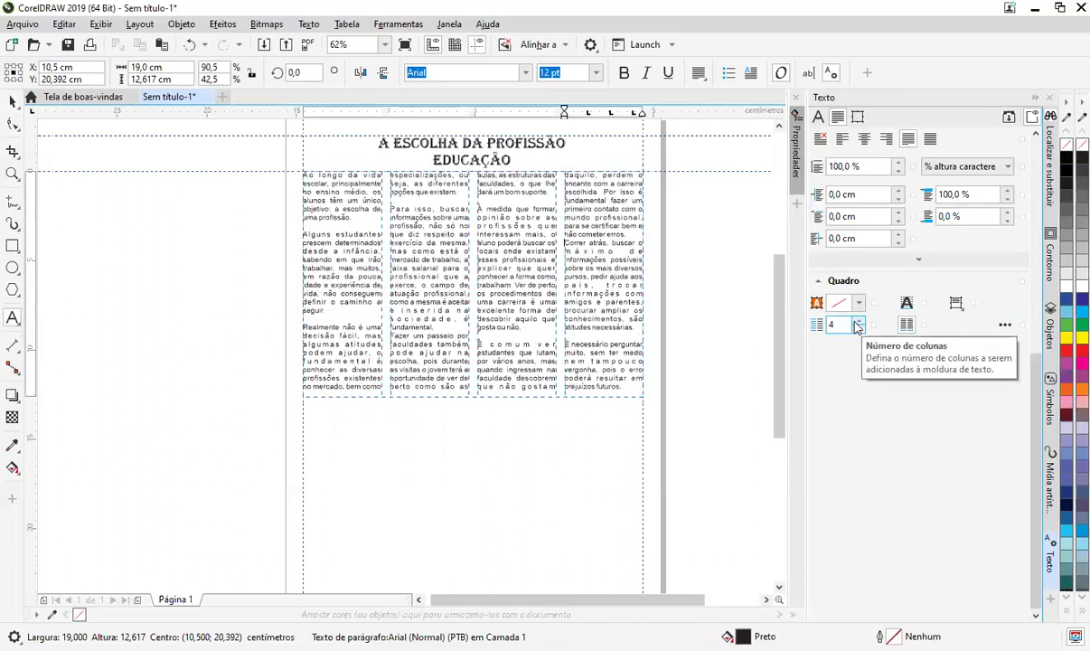
{"action": "key", "text": "ctrl+z"}
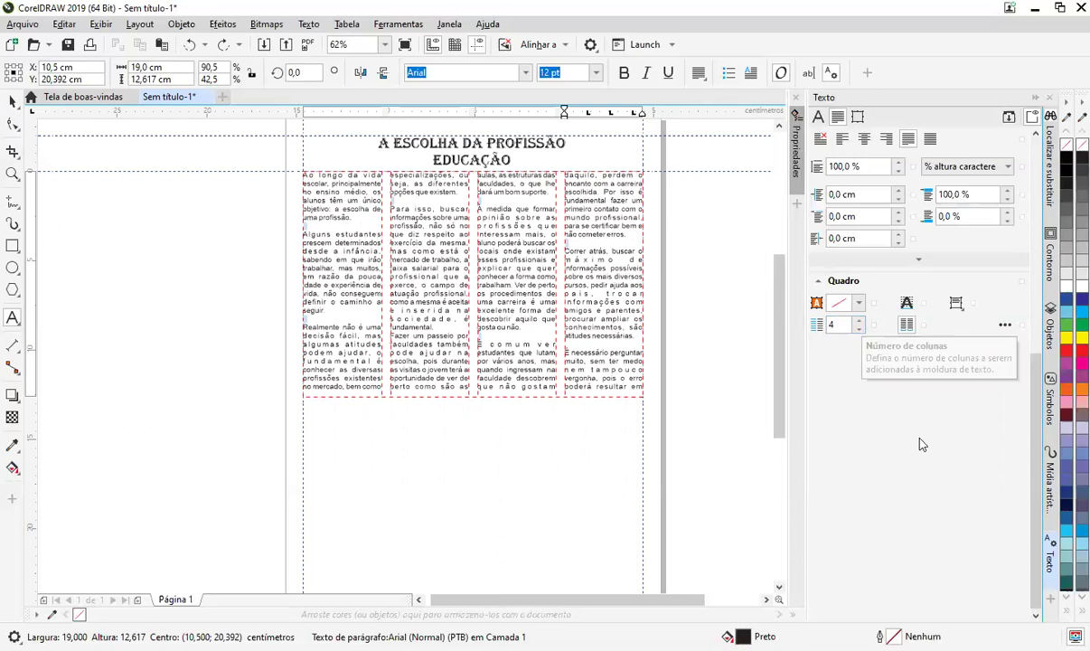
Step: Expand the additional paragraph spacing options and try a character spacing of -6,0 % on the body text
{"action": "left_click", "coordinate": [918, 260]}
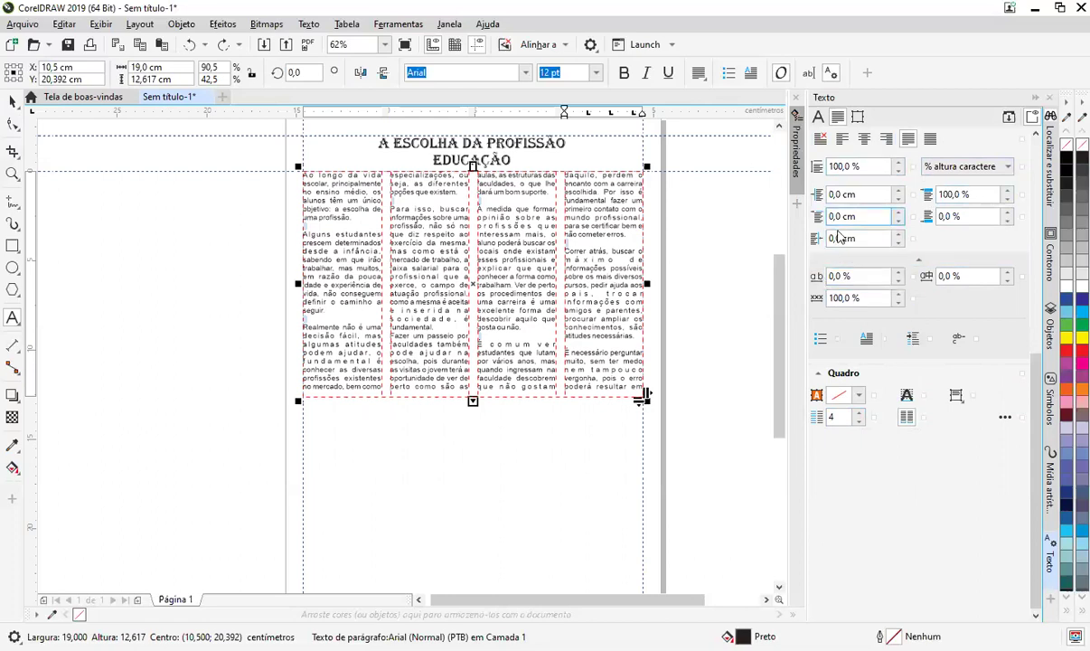
{"action": "left_click_drag", "start_coordinate": [898, 275], "coordinate": [900, 281]}
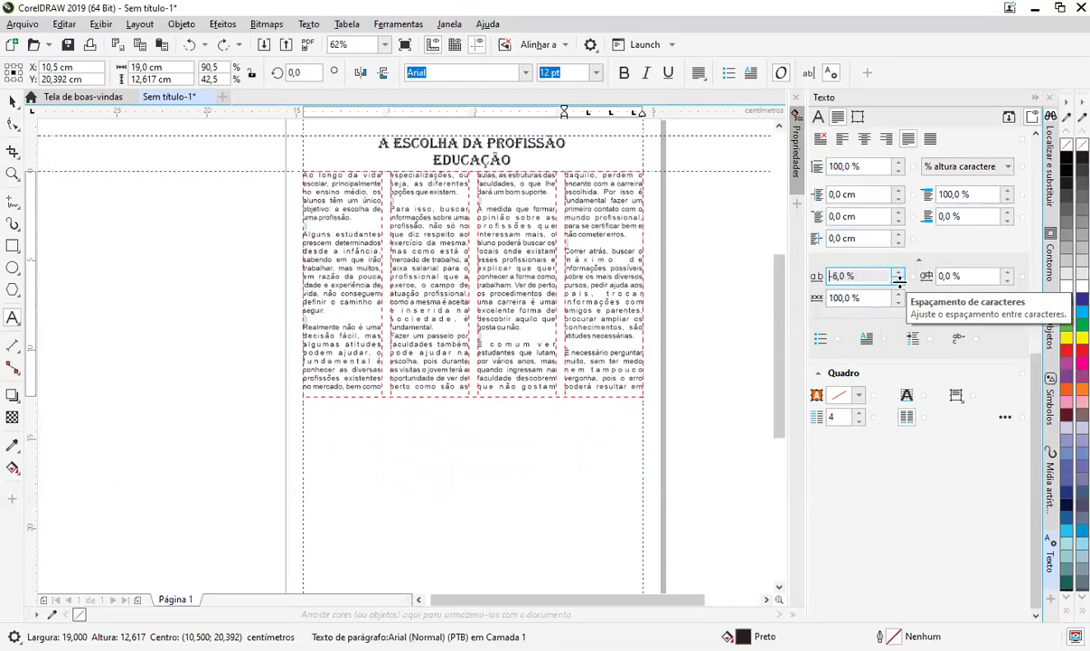
{"action": "scroll", "coordinate": [534, 271], "scroll_direction": "up", "scroll_amount": 2}
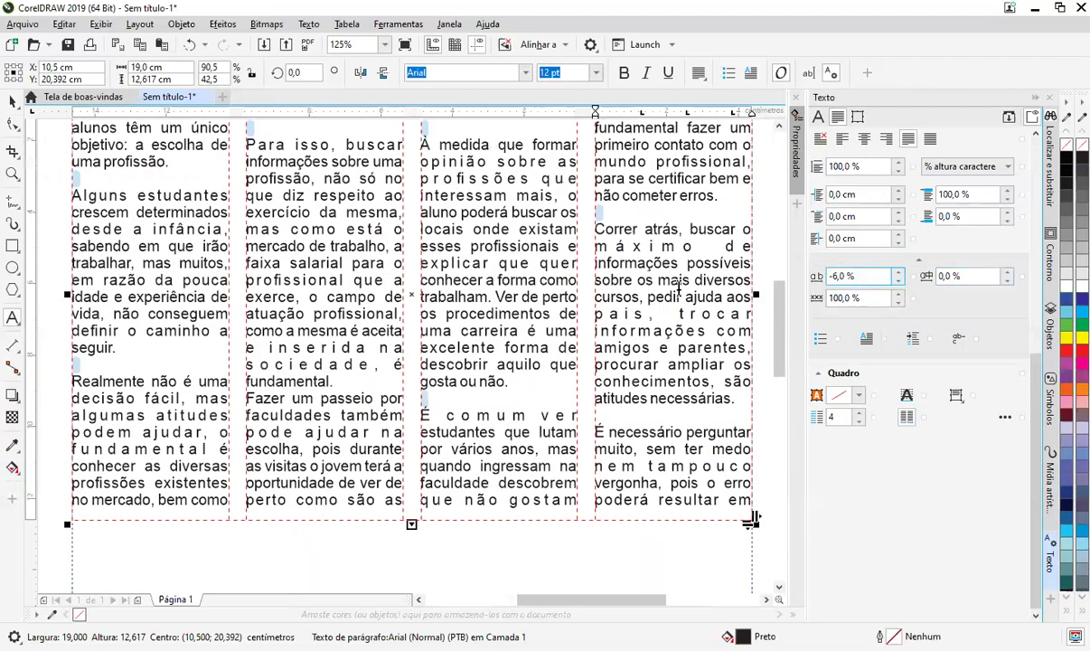
{"action": "left_click", "coordinate": [13, 100]}
{"action": "left_click", "coordinate": [538, 263]}
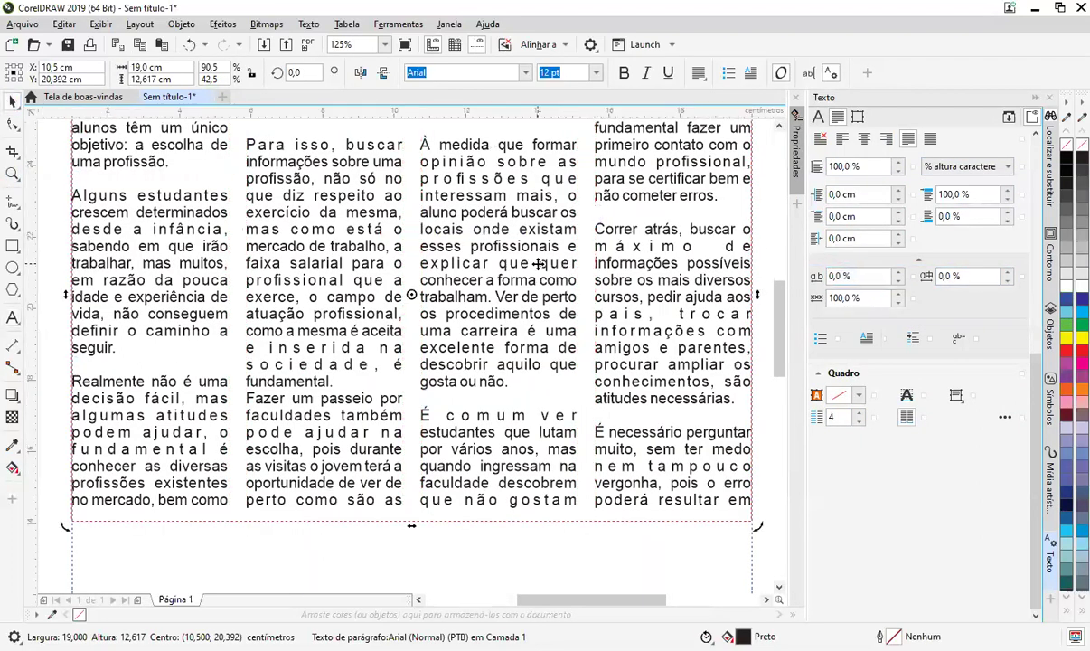
Step: Select all the body text and extend the bottom of its frame to a height of about 13,57 cm
{"action": "double_click", "coordinate": [491, 263]}
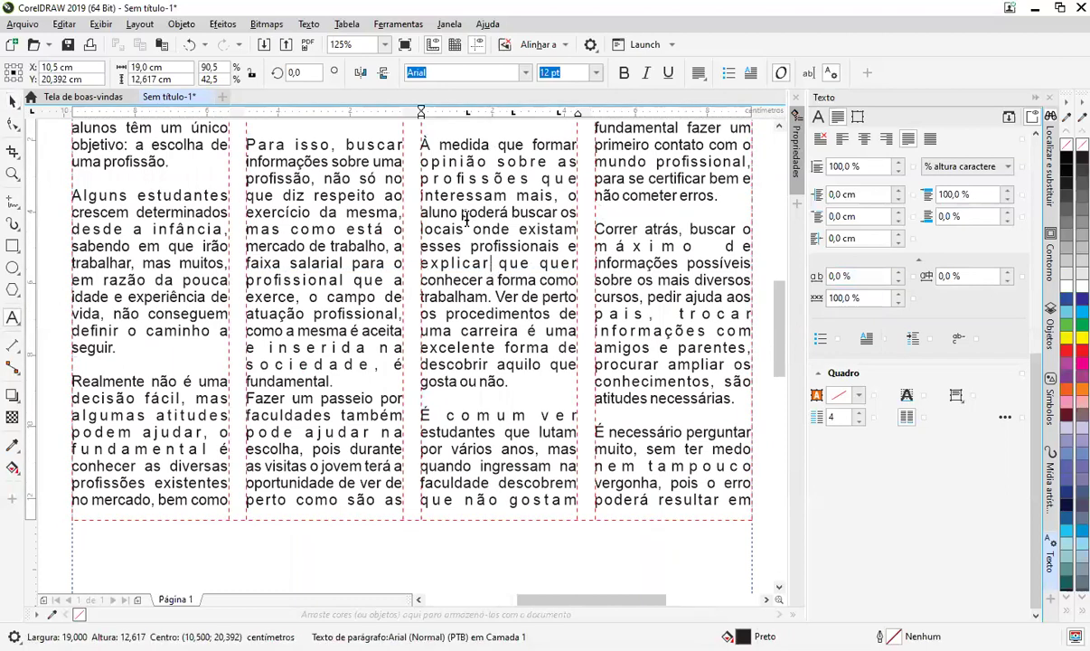
{"action": "key", "text": "ctrl+a"}
{"action": "left_click_drag", "start_coordinate": [416, 529], "coordinate": [413, 557]}
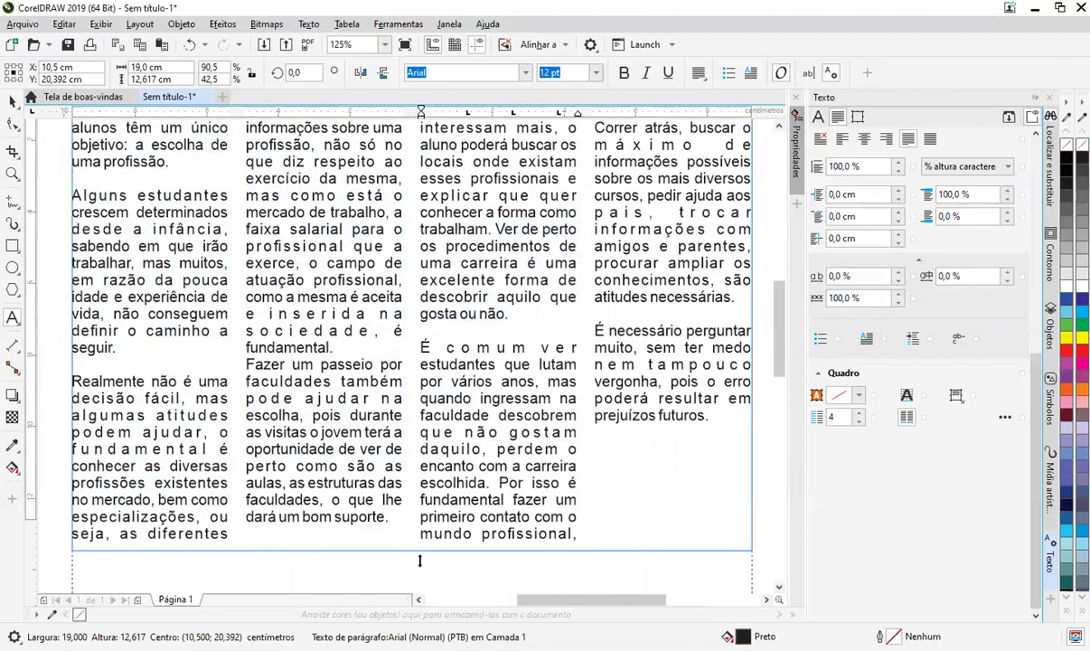
Step: Tighten the selected body text's character spacing to -37,0 % and loosen it to -15,0 %
{"action": "left_click_drag", "start_coordinate": [899, 275], "coordinate": [898, 304]}
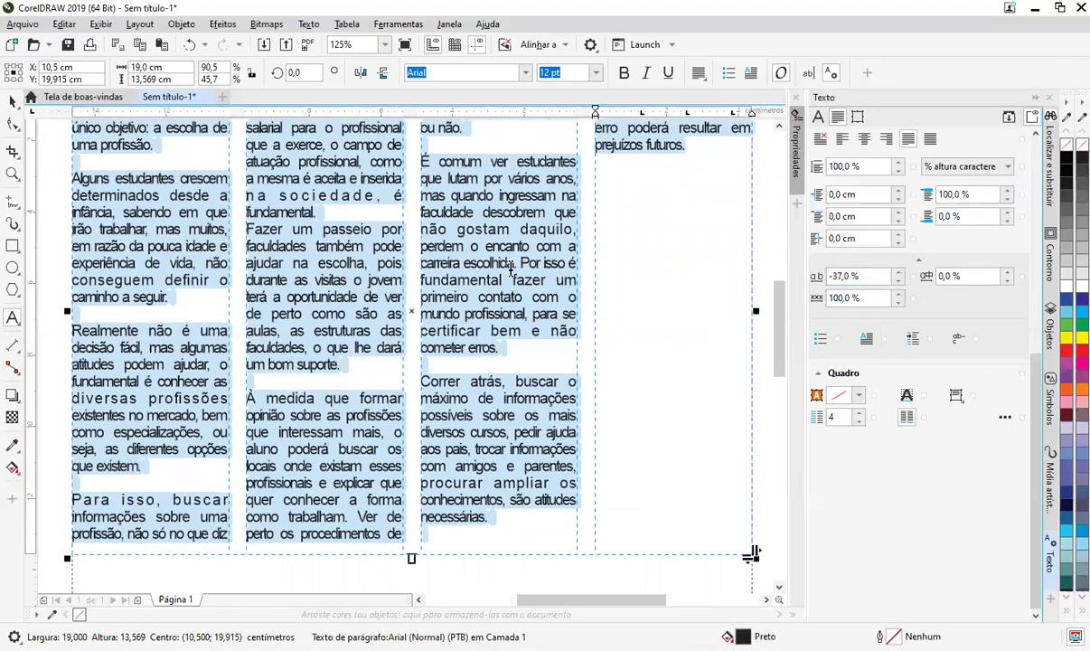
{"action": "scroll", "coordinate": [466, 271], "scroll_direction": "up", "scroll_amount": 4}
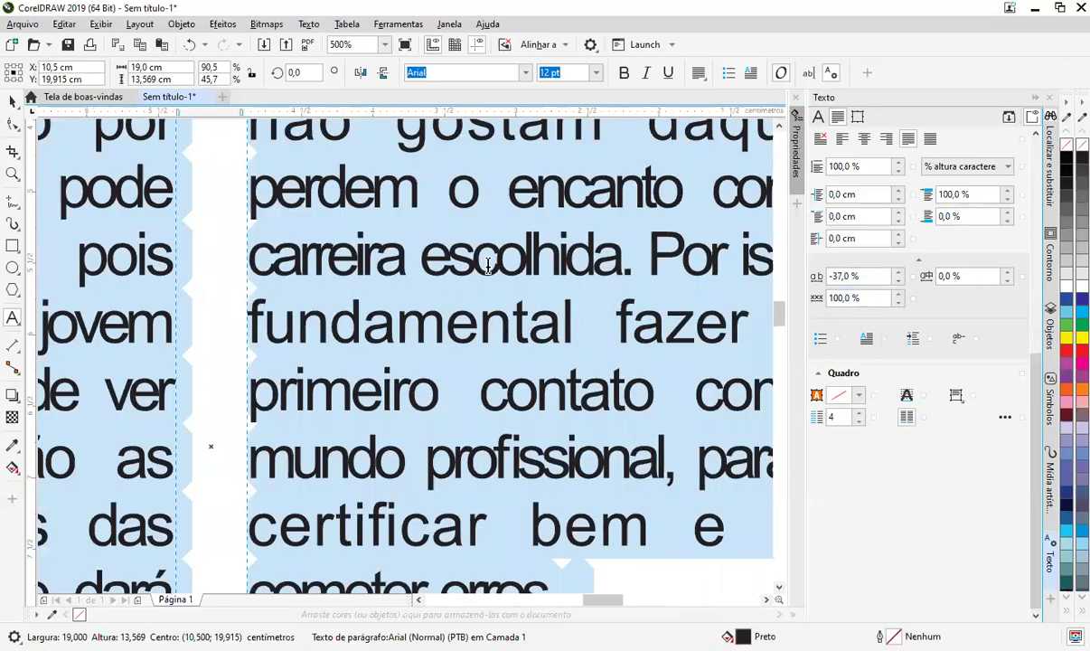
{"action": "left_click", "coordinate": [902, 275]}
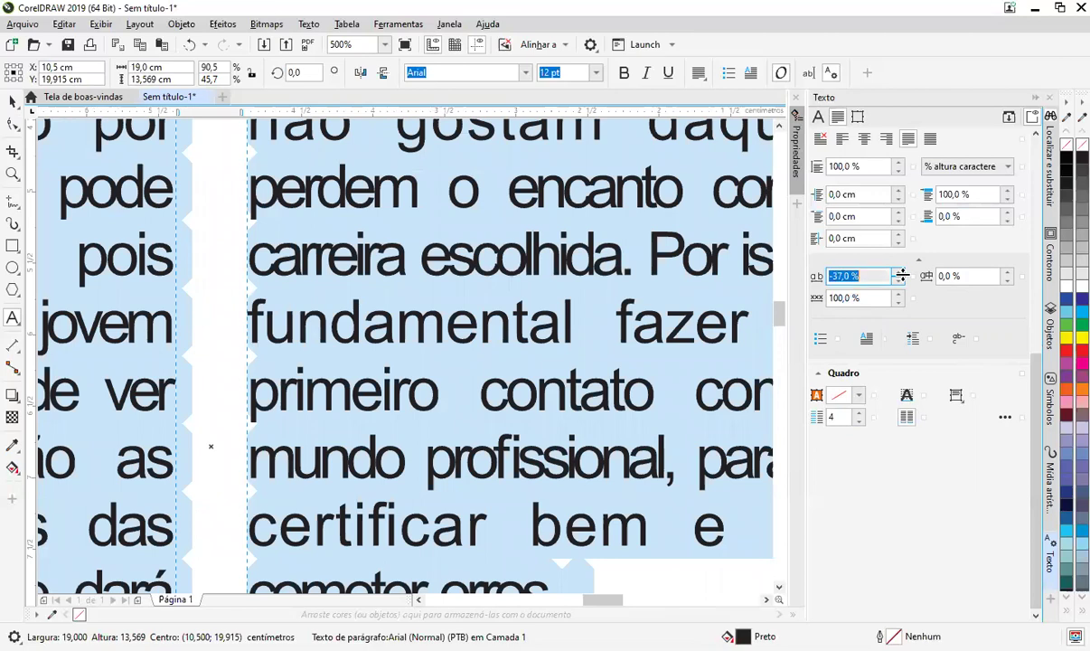
{"action": "left_click_drag", "start_coordinate": [900, 271], "coordinate": [901, 261]}
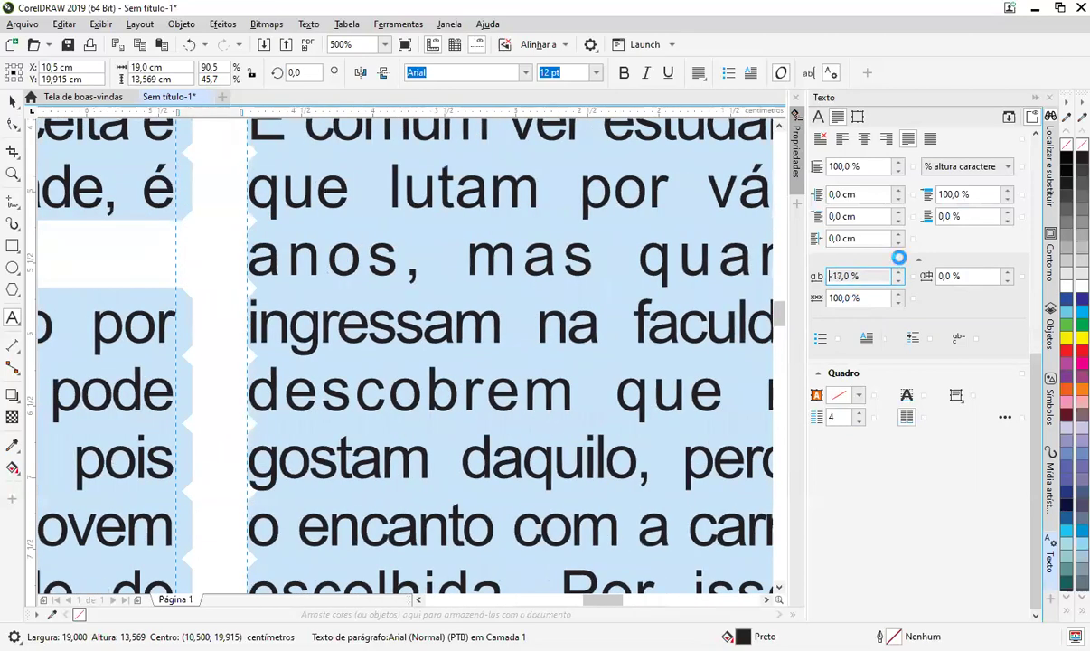
{"action": "scroll", "coordinate": [570, 312], "scroll_direction": "down", "scroll_amount": 2}
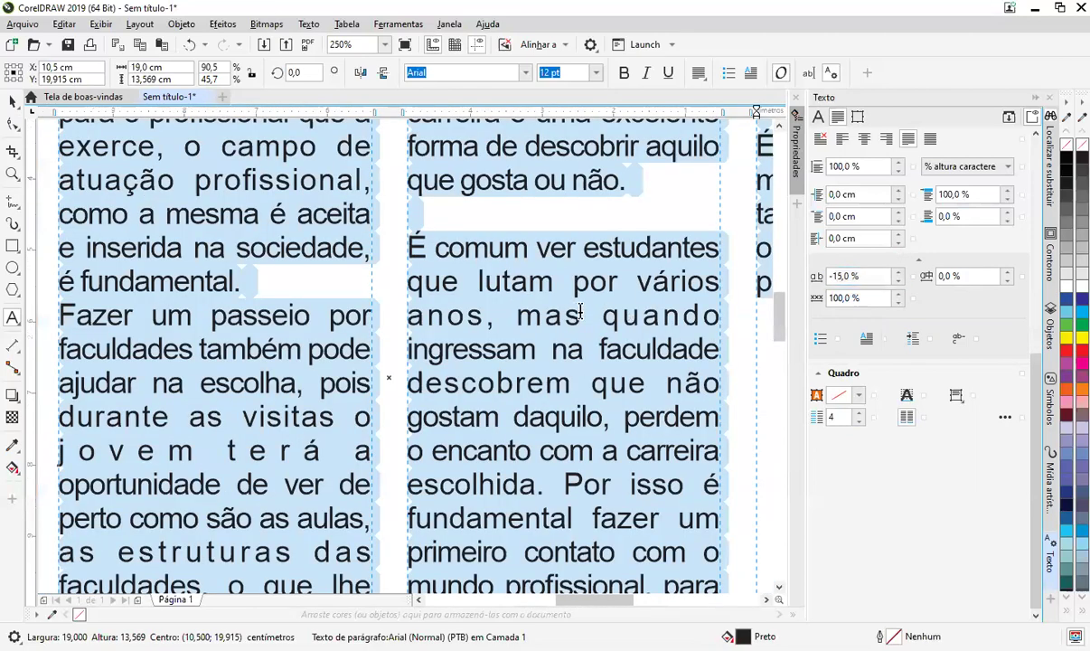
{"action": "scroll", "coordinate": [611, 305], "scroll_direction": "down", "scroll_amount": 3}
{"action": "scroll", "coordinate": [610, 332], "scroll_direction": "up", "scroll_amount": 1}
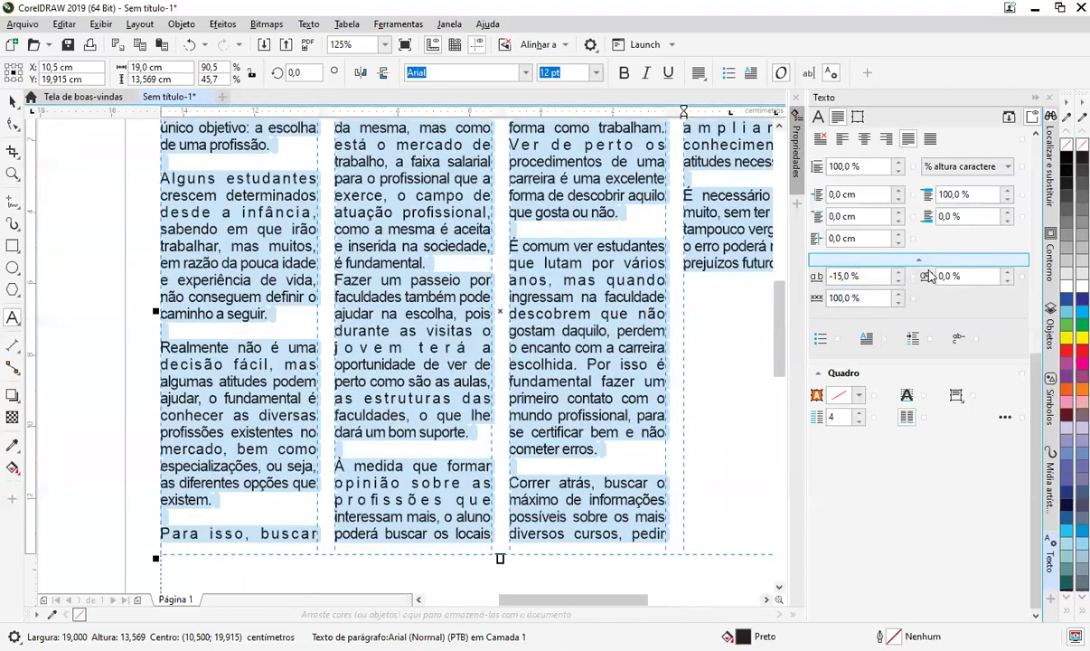
Step: Reset the body text's character spacing to 0 % and shorten its frame to a height of about 12,45 cm
{"action": "left_click_drag", "start_coordinate": [775, 277], "coordinate": [598, 258]}
{"action": "type", "text": "0"}
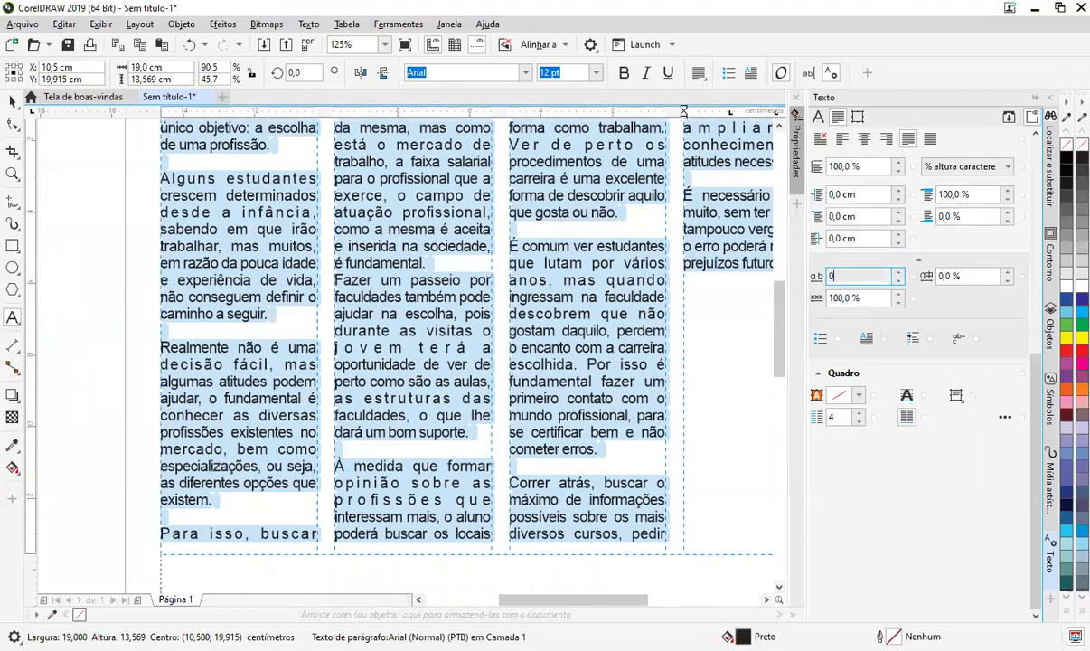
{"action": "key", "text": "Return"}
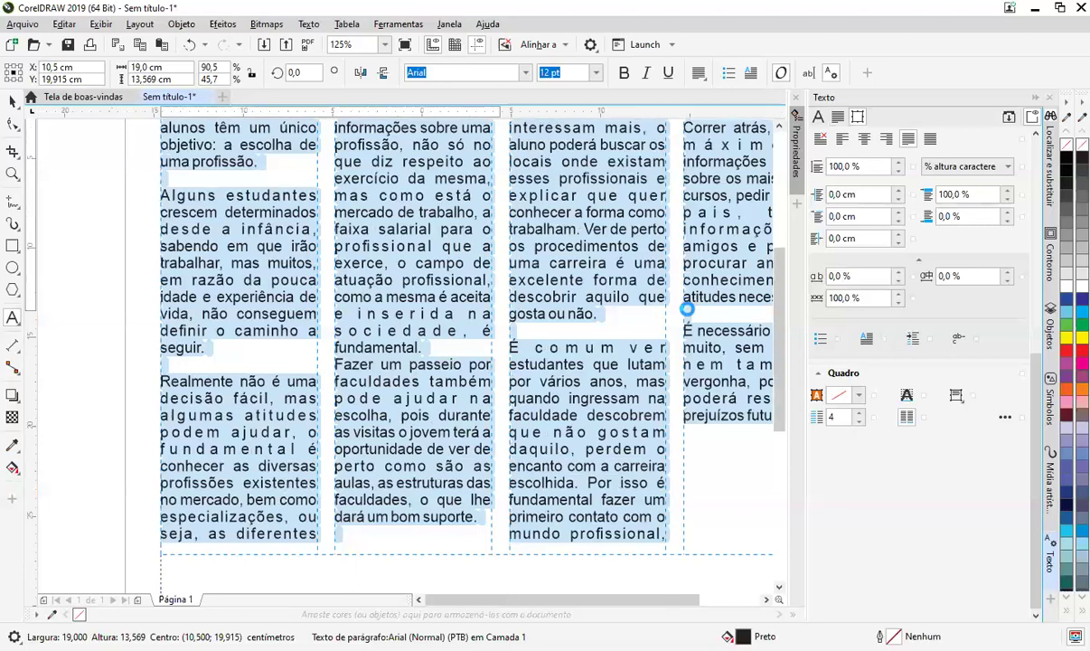
{"action": "scroll", "coordinate": [516, 327], "scroll_direction": "down", "scroll_amount": 1}
{"action": "left_click_drag", "start_coordinate": [406, 450], "coordinate": [409, 432]}
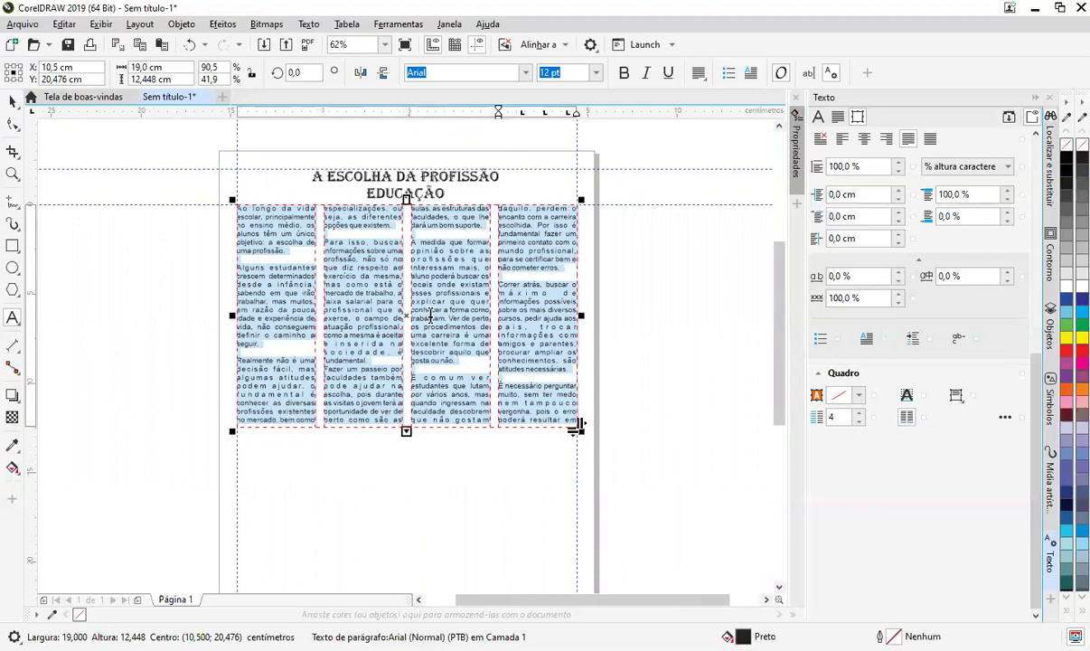
Step: Set the character spacing of the selected body text to -5,0 % so the whole article fits the frame
{"action": "scroll", "coordinate": [409, 426], "scroll_direction": "up", "scroll_amount": 1}
{"action": "scroll", "coordinate": [433, 382], "scroll_direction": "down", "scroll_amount": 1}
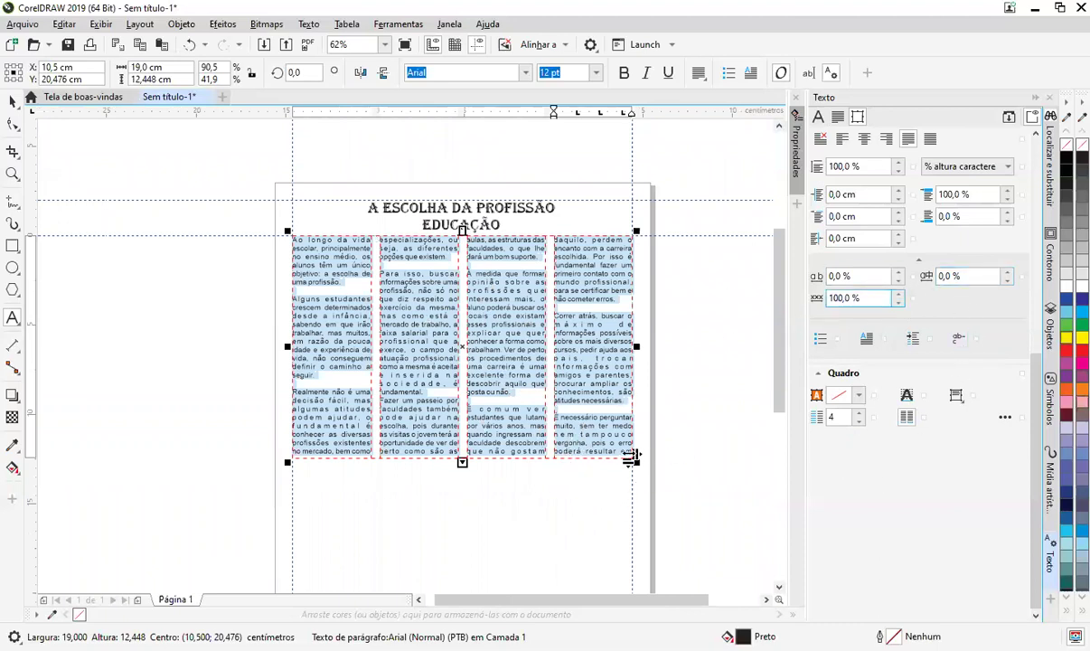
{"action": "left_click_drag", "start_coordinate": [902, 276], "coordinate": [902, 281]}
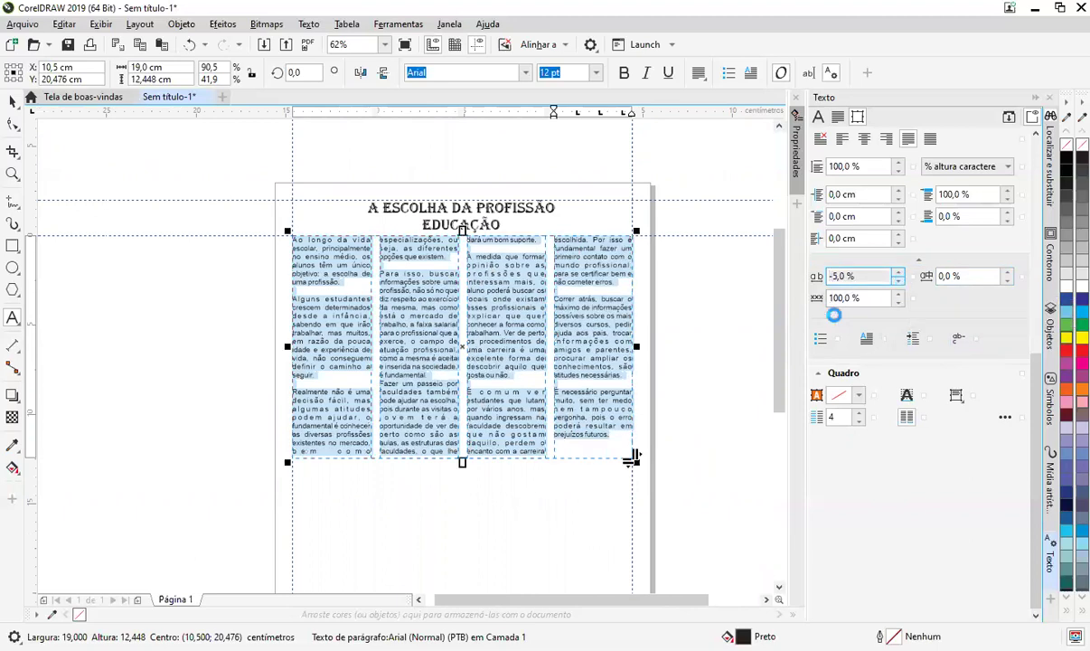
{"action": "scroll", "coordinate": [631, 459], "scroll_direction": "up", "scroll_amount": 2}
{"action": "scroll", "coordinate": [637, 455], "scroll_direction": "down", "scroll_amount": 2}
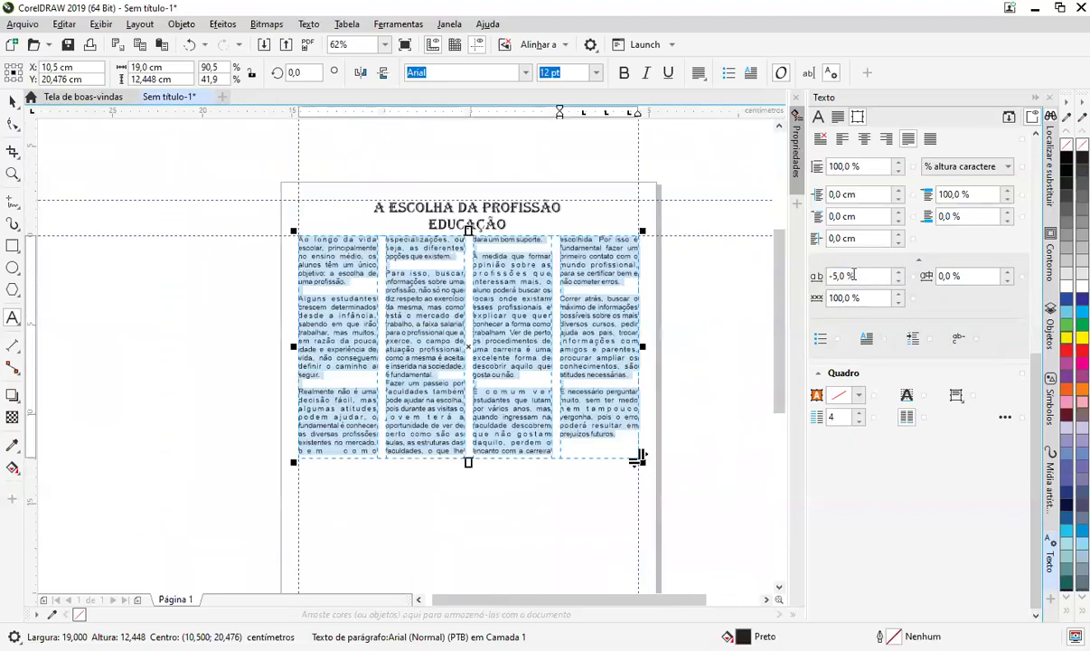
Step: Set the selected body text's character spacing to -4,0 % and its word spacing to 115,0 %
{"action": "left_click", "coordinate": [898, 271]}
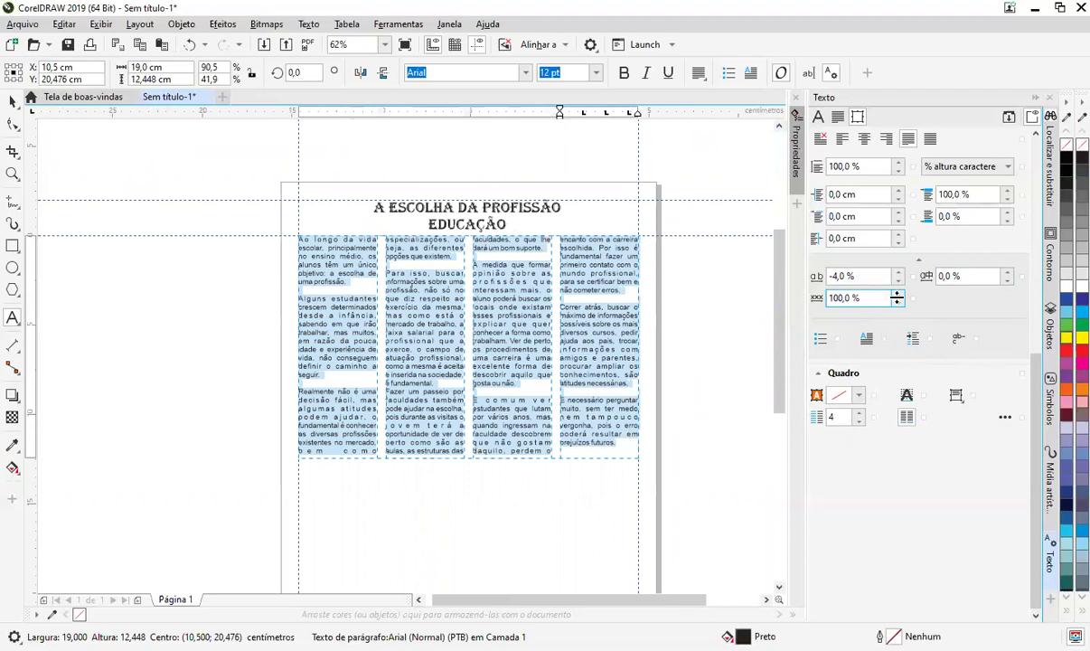
{"action": "left_click", "coordinate": [897, 294]}
{"action": "left_click", "coordinate": [900, 293]}
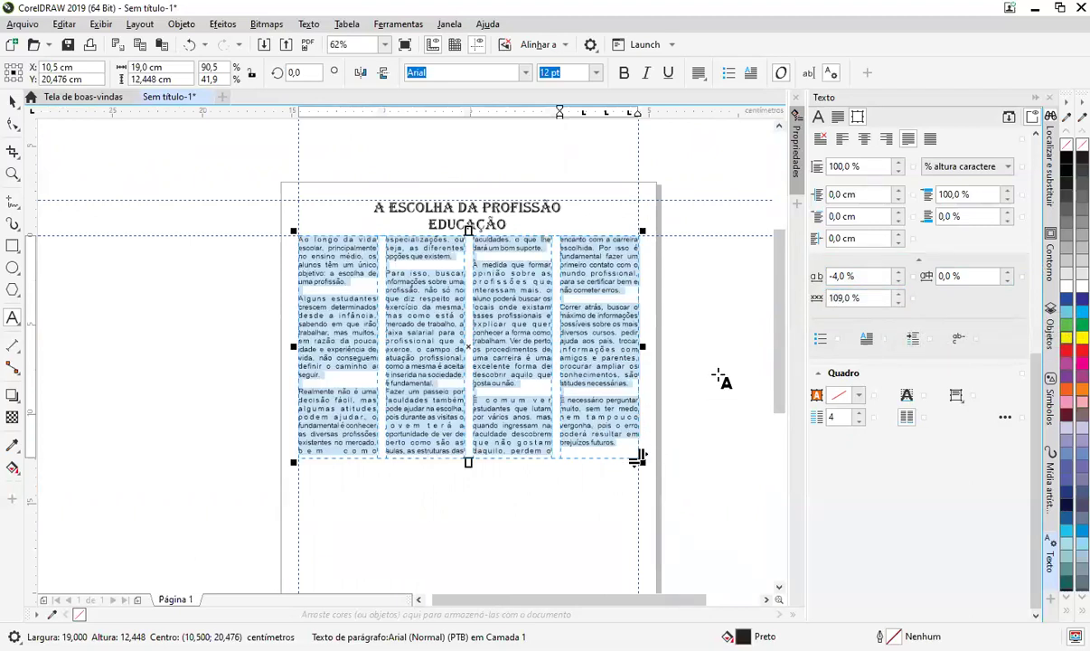
{"action": "left_click", "coordinate": [898, 294]}
{"action": "left_click", "coordinate": [898, 294]}
{"action": "left_click", "coordinate": [899, 294]}
{"action": "key", "text": "Up"}
{"action": "key", "text": "Up"}
Step: Set the selected body text's language spacing to 2,0 % and its line spacing to 100,0 %
{"action": "key", "text": "Up"}
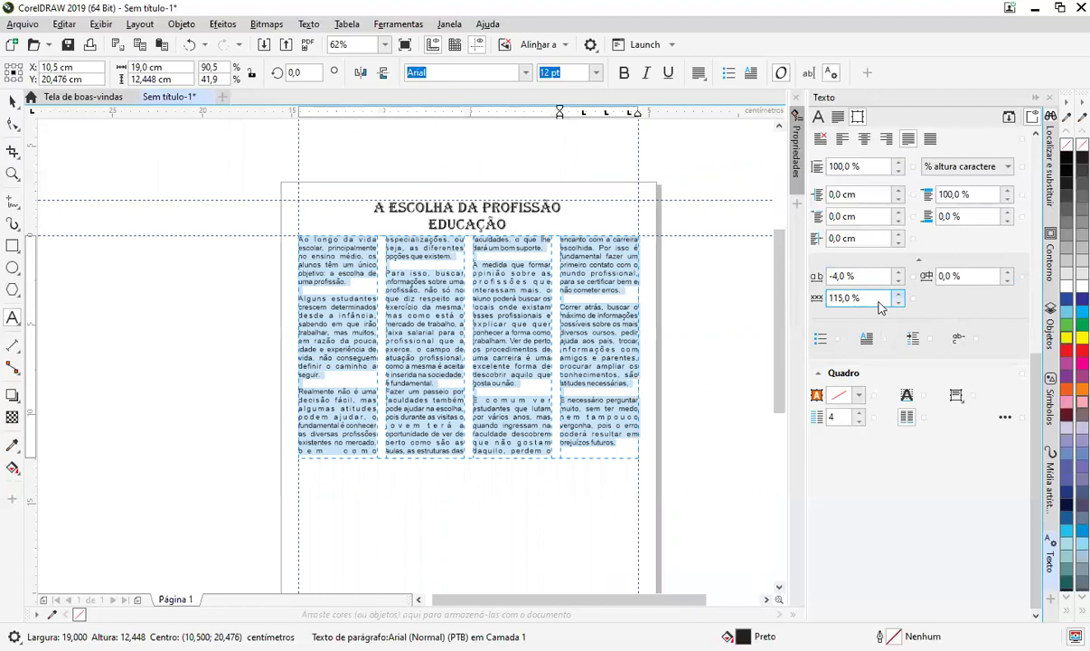
{"action": "key", "text": "Tab"}
{"action": "key", "text": "Up"}
{"action": "key", "text": "Up"}
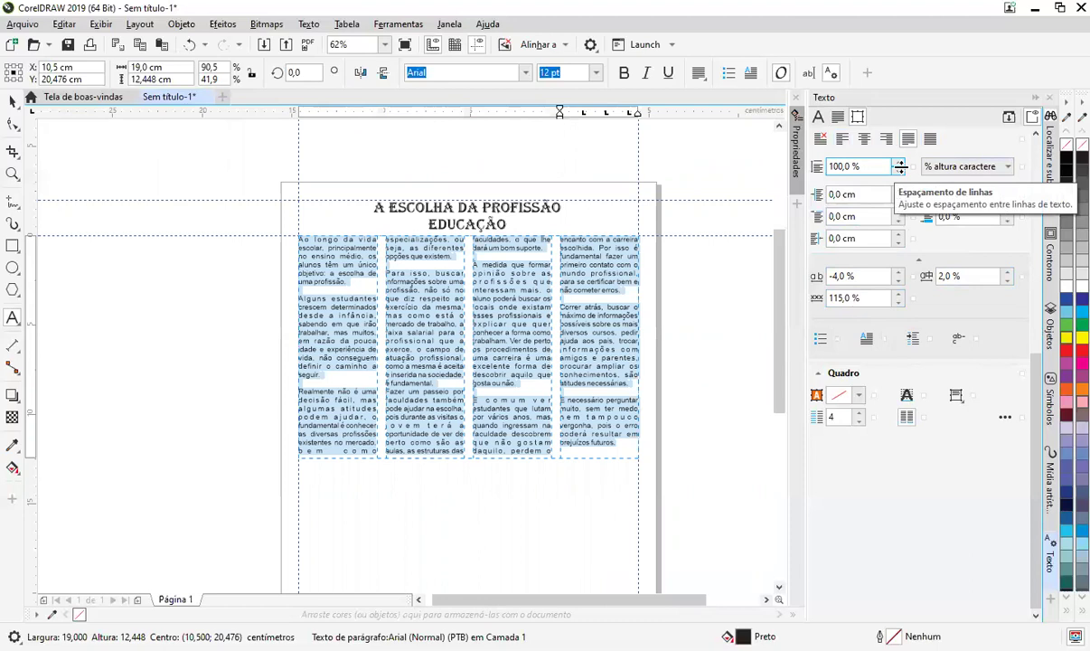
{"action": "left_click", "coordinate": [895, 167]}
{"action": "left_click_drag", "start_coordinate": [895, 167], "coordinate": [895, 179]}
{"action": "type", "text": "100"}
{"action": "key", "text": "Return"}
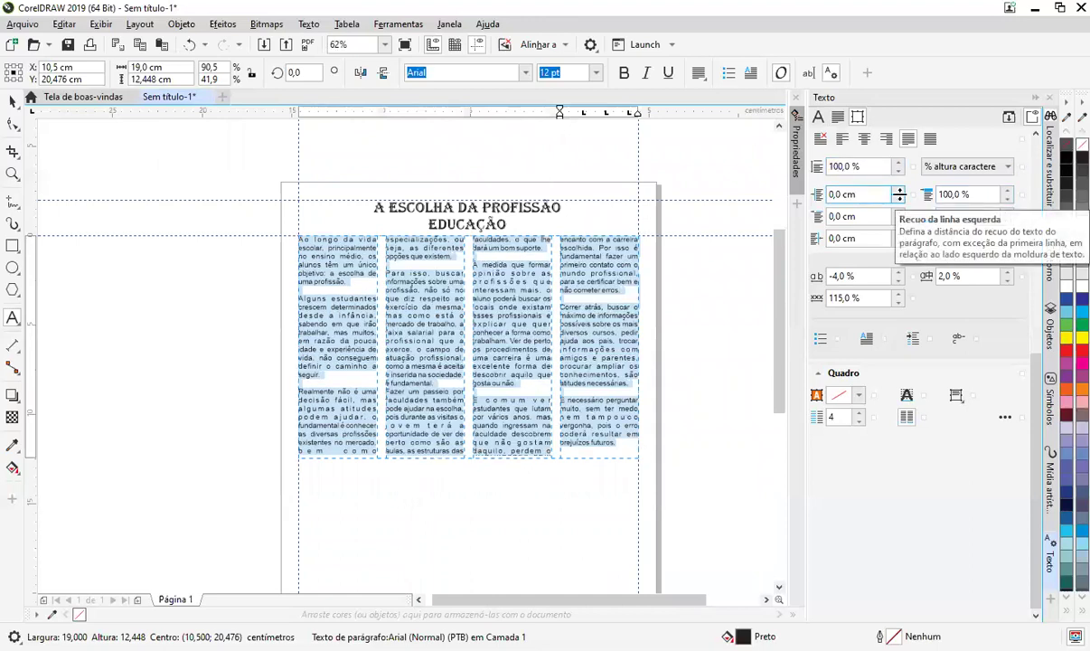
Step: Set the body text's first-line indent to 0,2 cm, trying 1,0 cm left and 0,8 cm right indents and resetting both to 0,0 cm
{"action": "left_click", "coordinate": [899, 191]}
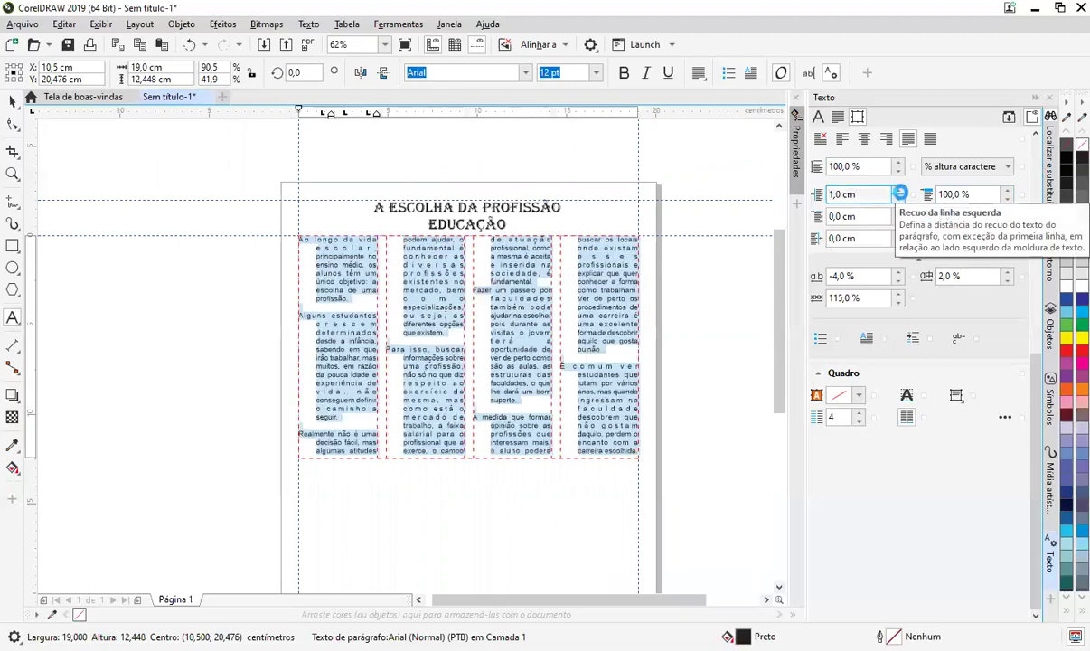
{"action": "left_click", "coordinate": [899, 198]}
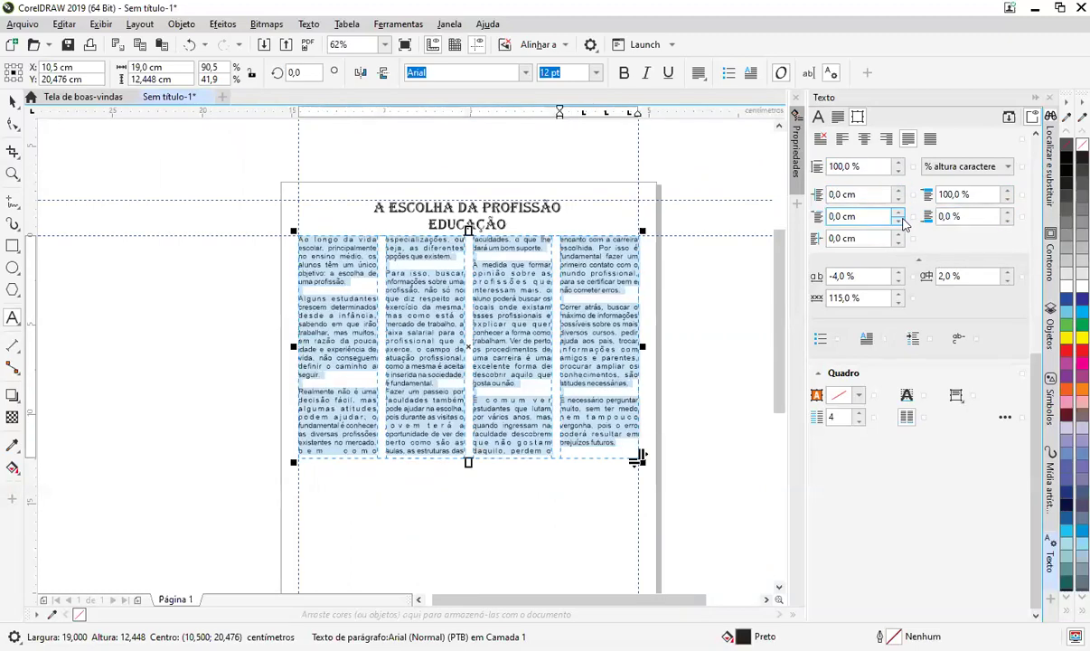
{"action": "left_click", "coordinate": [900, 211]}
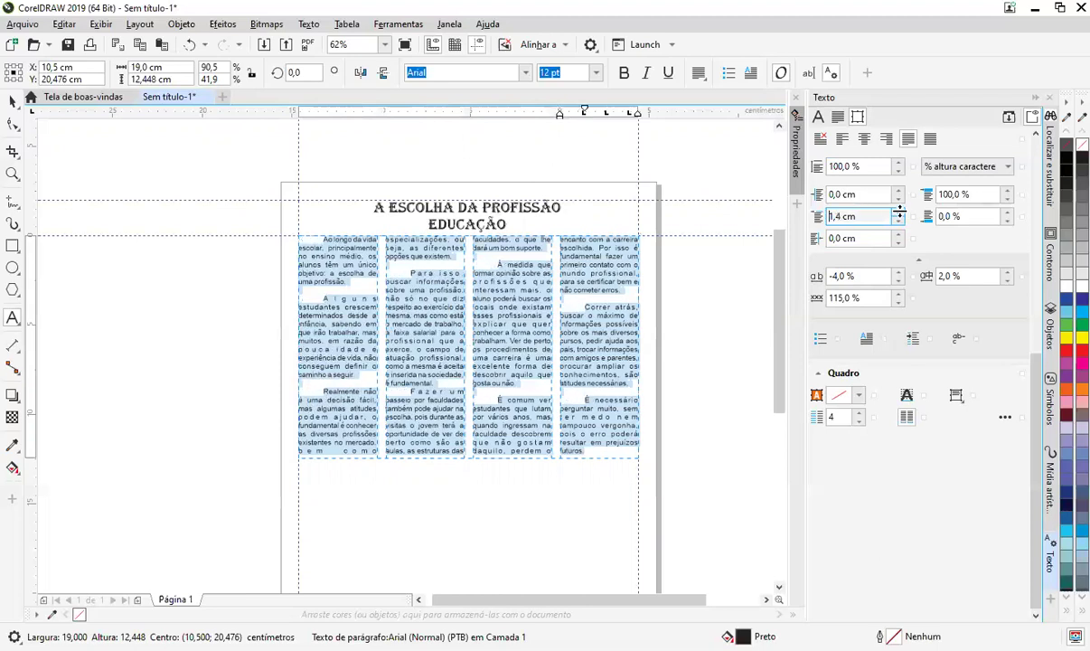
{"action": "left_click", "coordinate": [899, 217]}
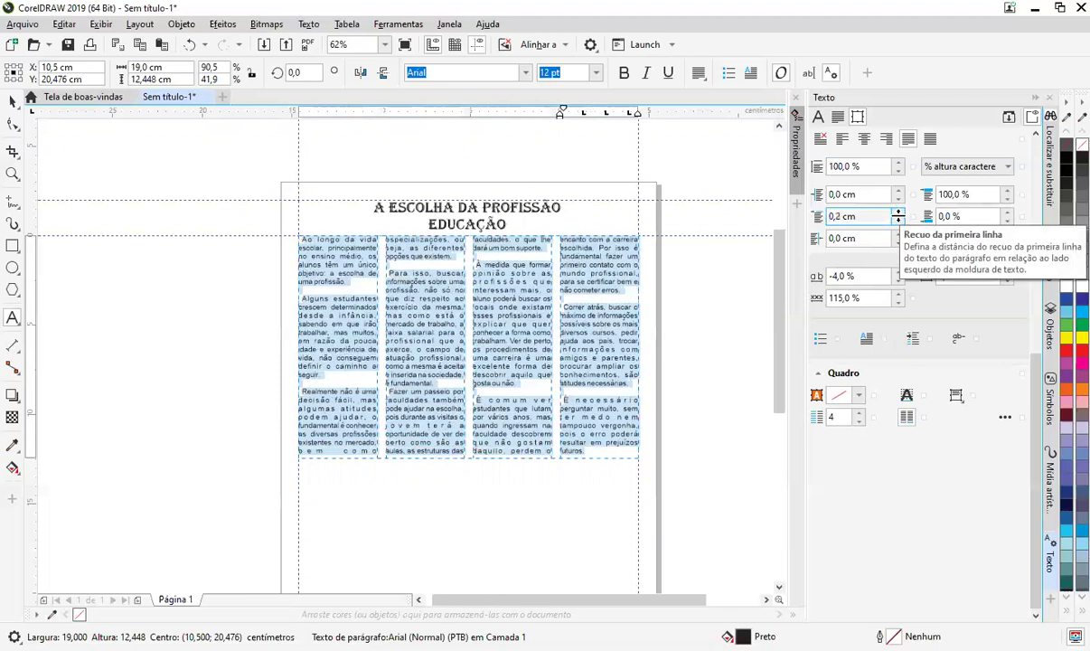
{"action": "left_click", "coordinate": [899, 213]}
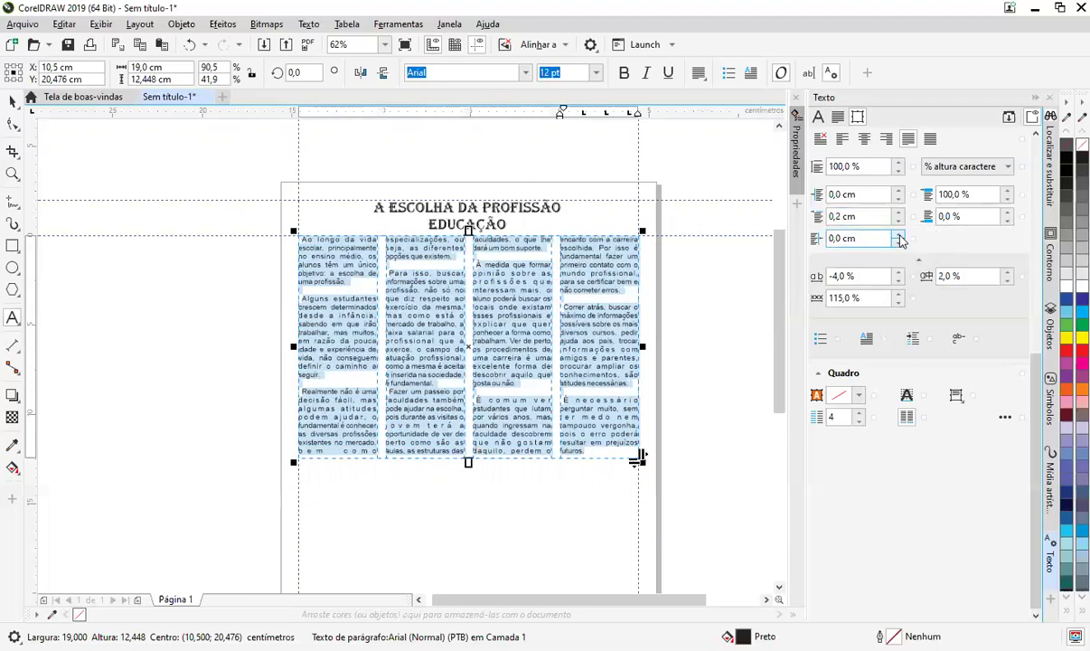
{"action": "left_click", "coordinate": [896, 234]}
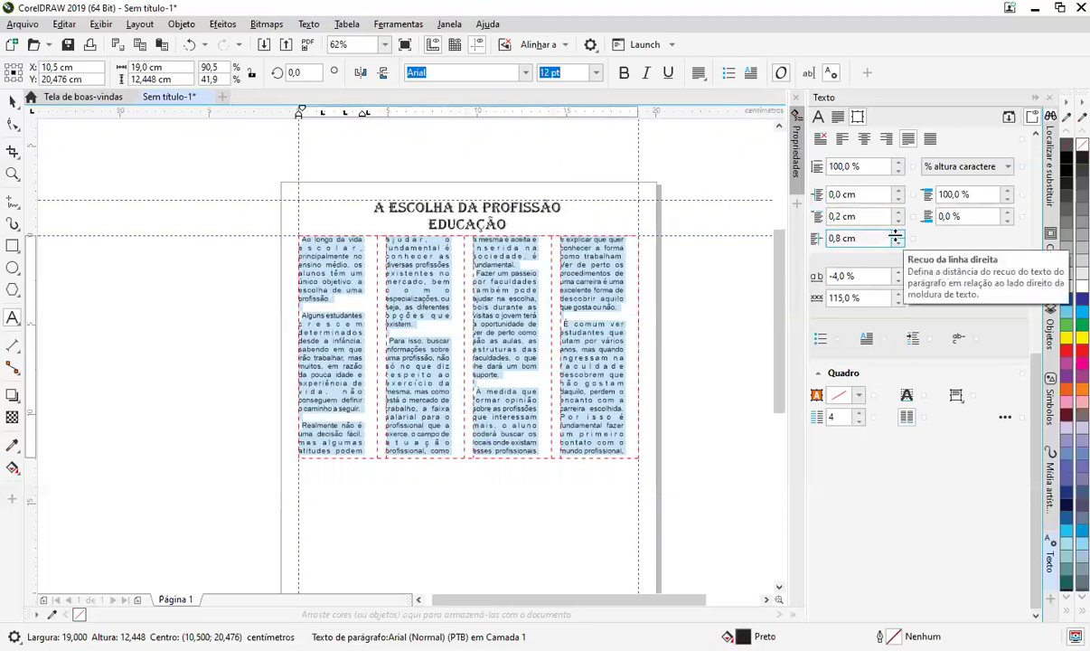
{"action": "left_click", "coordinate": [898, 240]}
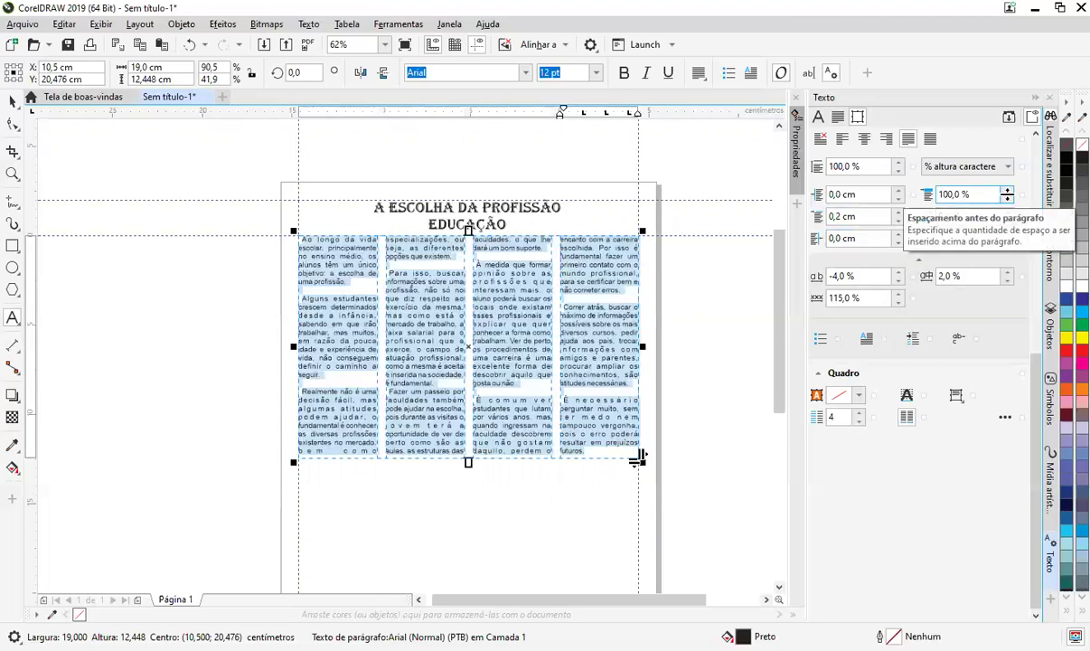
Step: Try spacing before the paragraphs of 113,0 % and 33,0 %, and settle on 93,0 % for the whole body text
{"action": "mouse_move", "coordinate": [1007, 192]}
{"action": "left_mouse_down"}
{"action": "mouse_move", "coordinate": [1000, 109]}
{"action": "mouse_move", "coordinate": [999, 193]}
{"action": "left_mouse_up"}
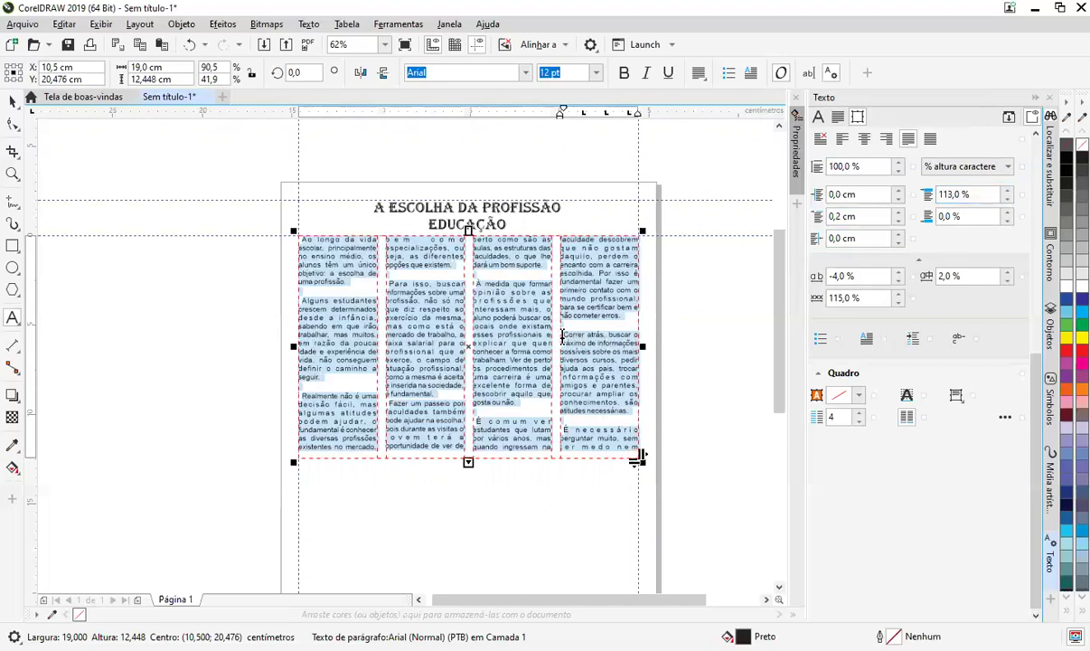
{"action": "left_click_drag", "start_coordinate": [1009, 195], "coordinate": [1018, 225]}
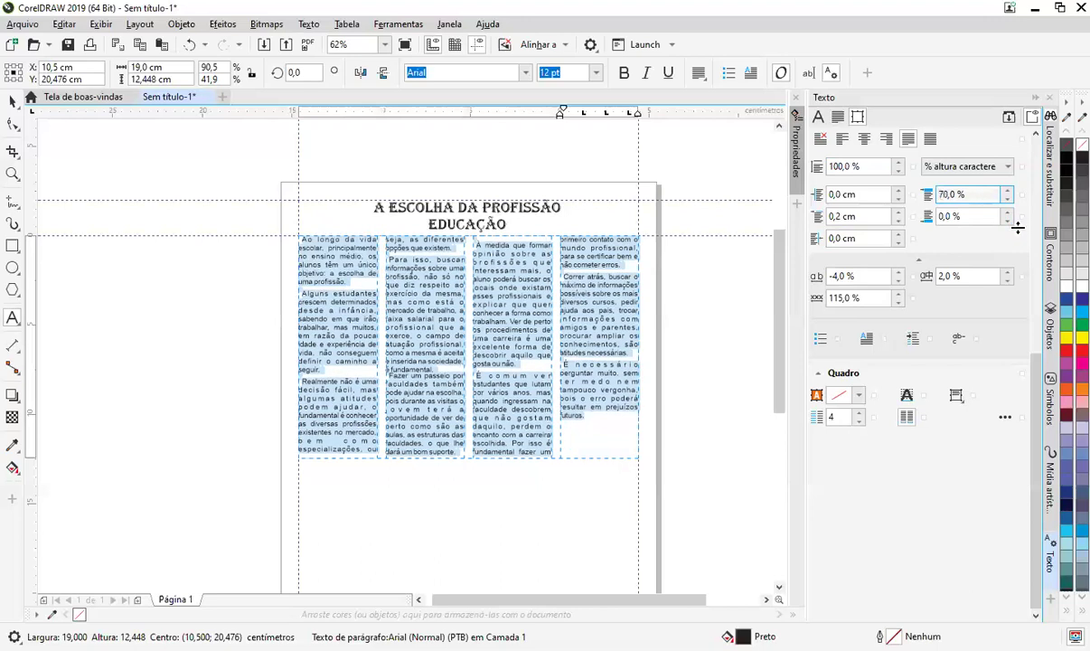
{"action": "scroll", "coordinate": [413, 370], "scroll_direction": "up", "scroll_amount": 2}
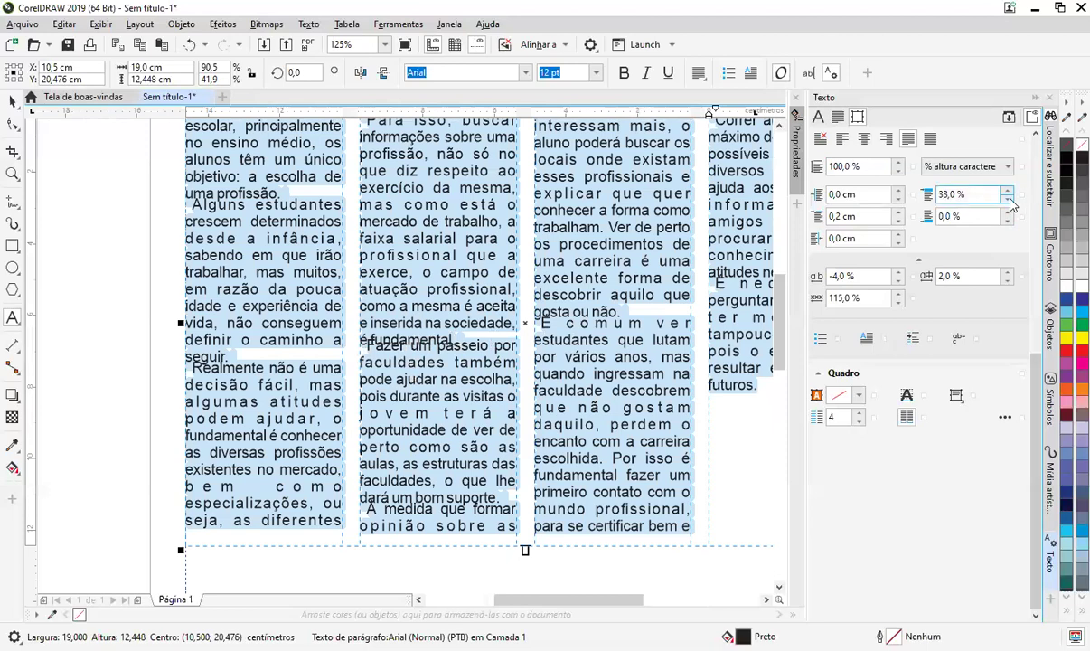
{"action": "left_click_drag", "start_coordinate": [1008, 194], "coordinate": [1007, 146]}
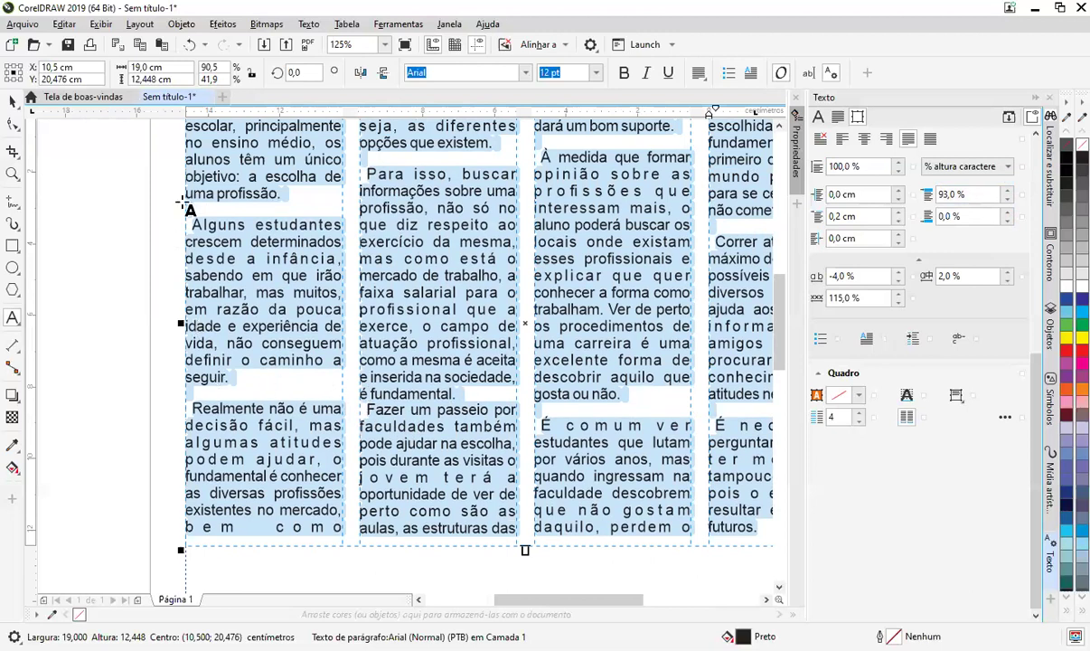
{"action": "scroll", "coordinate": [543, 398], "scroll_direction": "right", "scroll_amount": 1}
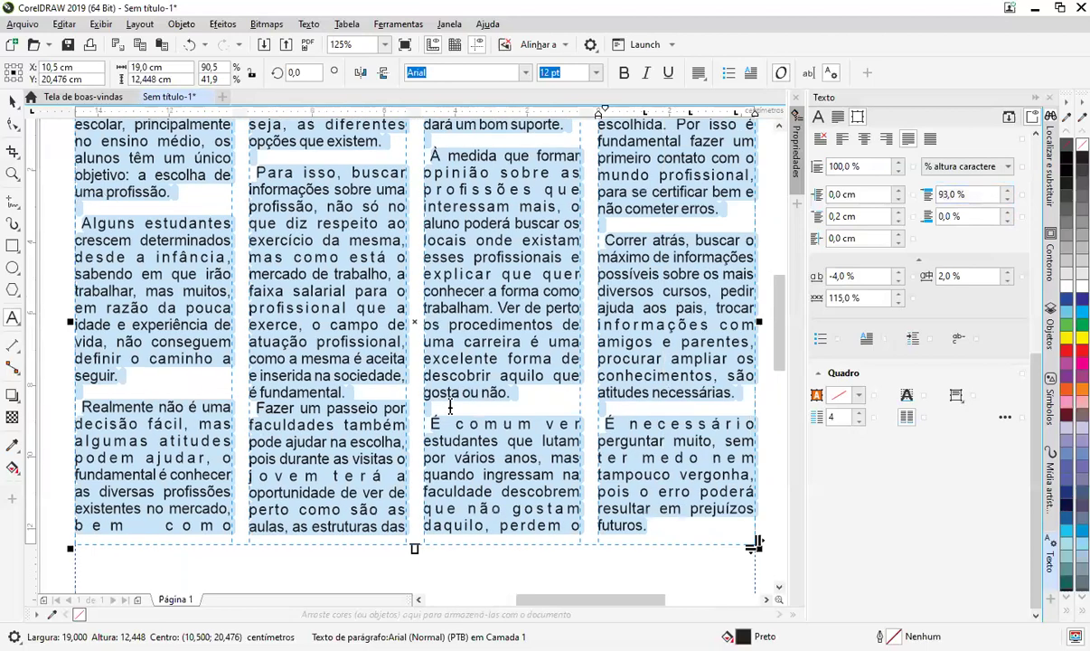
{"action": "scroll", "coordinate": [354, 391], "scroll_direction": "down", "scroll_amount": 1}
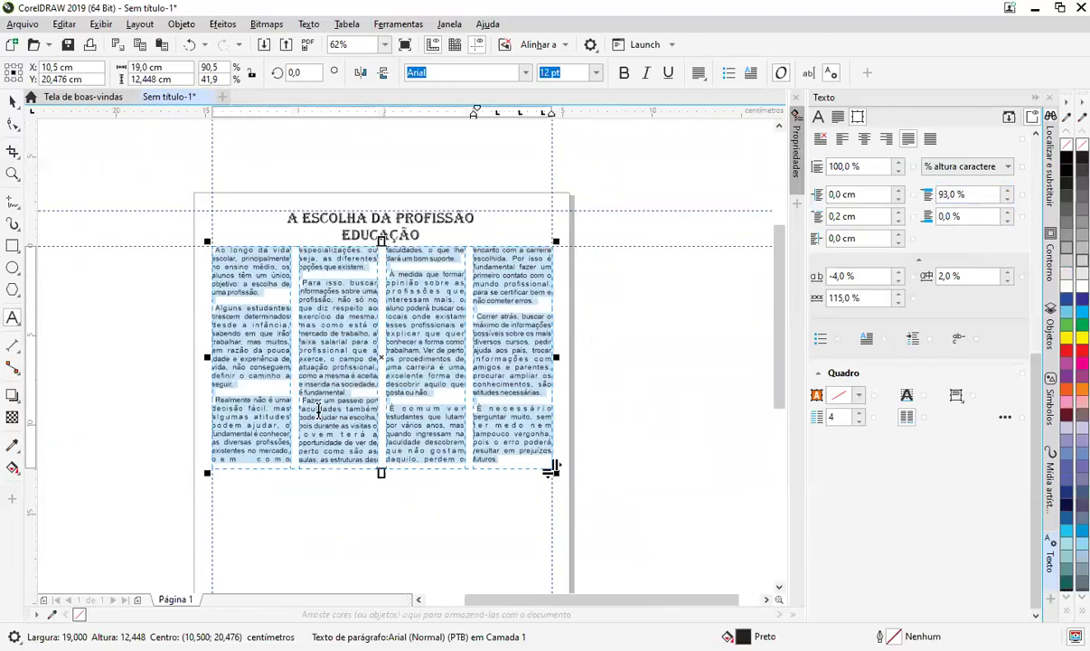
Step: Set the spacing before the paragraph starting "Alguns estudantes" to 0,0 %
{"action": "left_click", "coordinate": [221, 308]}
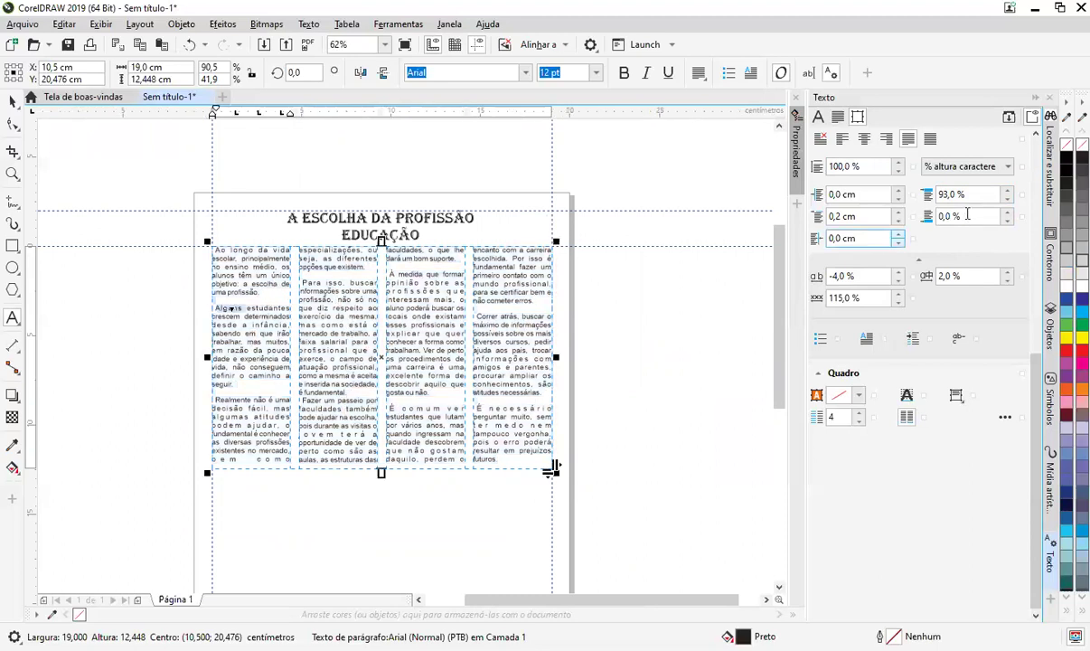
{"action": "key", "text": "Return"}
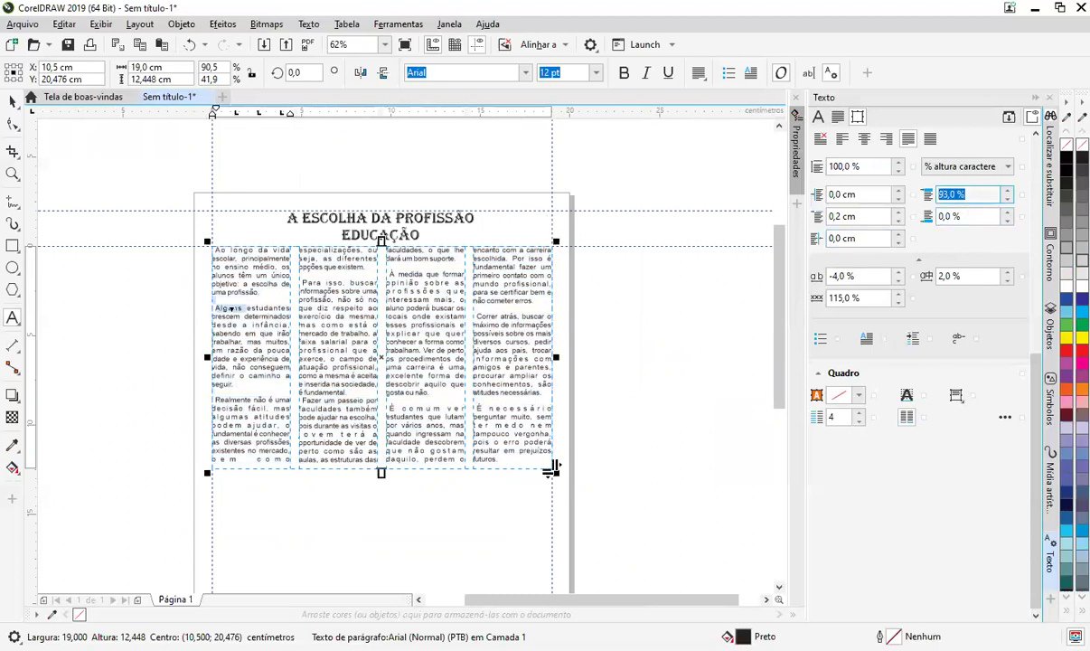
{"action": "type", "text": "0"}
{"action": "key", "text": "Return"}
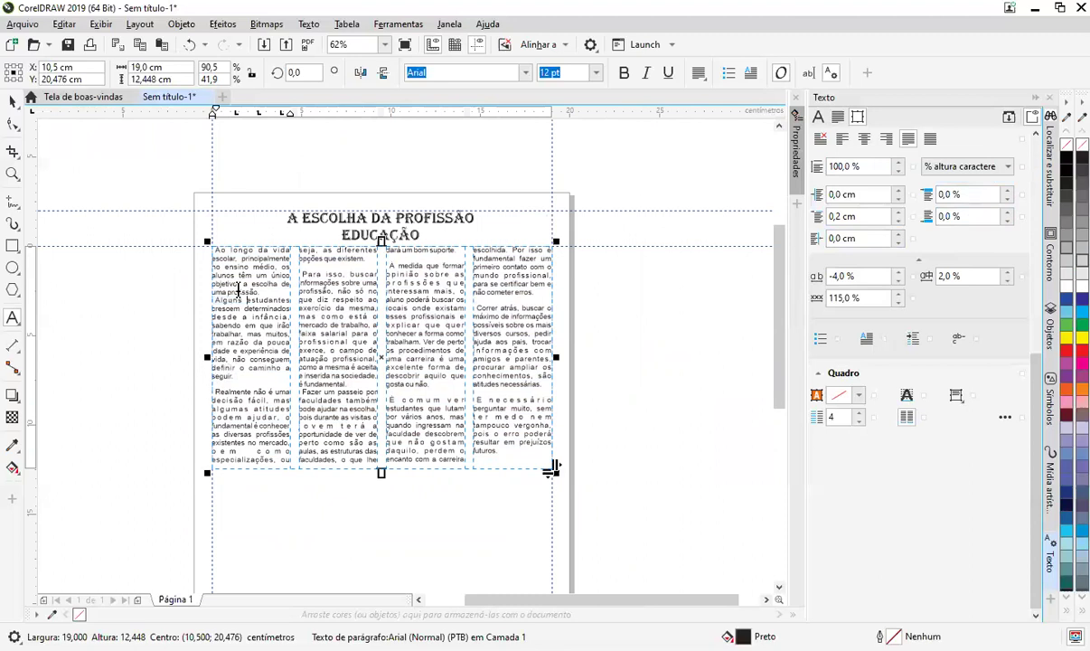
Step: Delete the blank lines above the paragraphs starting "Realmente não é", "É comum ver", "É necessário", "Correr atrás" and "À medida que"
{"action": "left_click", "coordinate": [216, 390]}
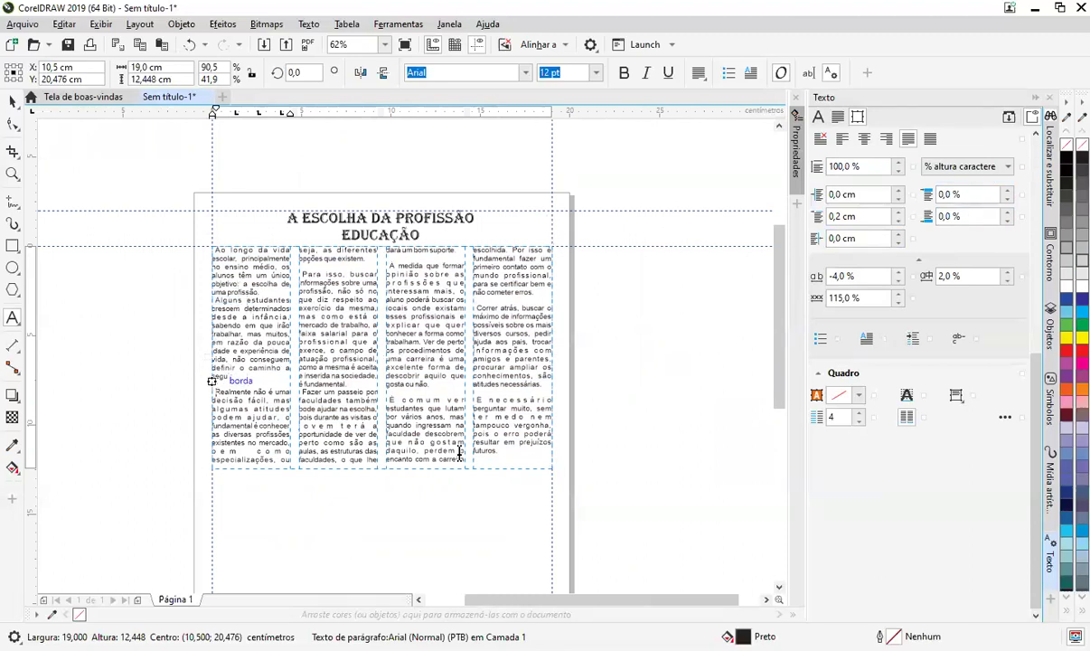
{"action": "key", "text": "BackSpace"}
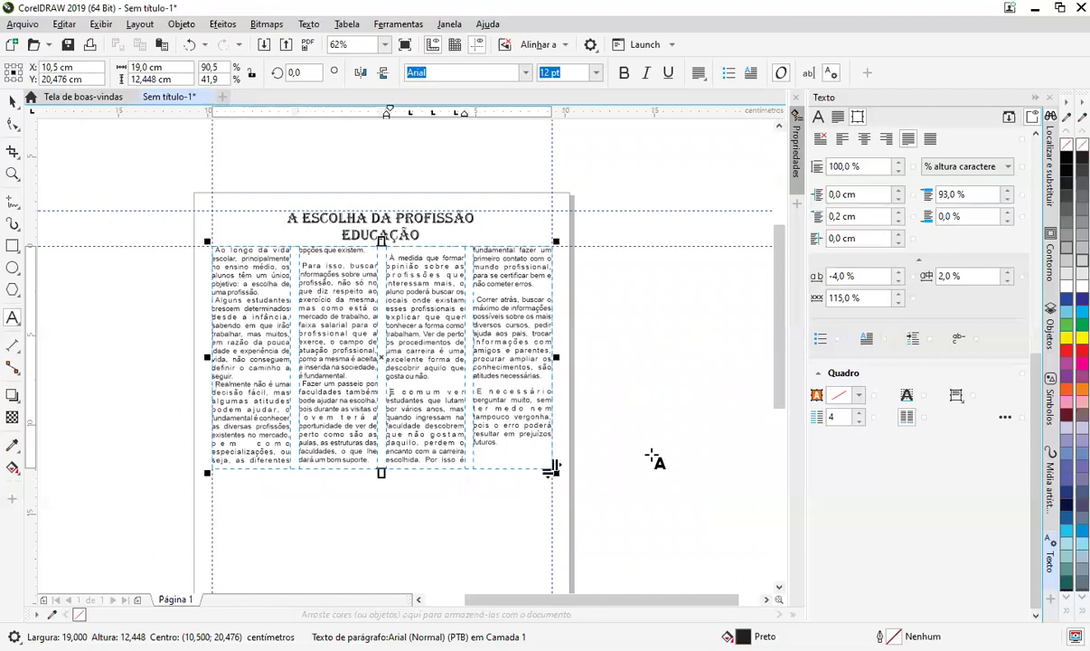
{"action": "left_click", "coordinate": [480, 385]}
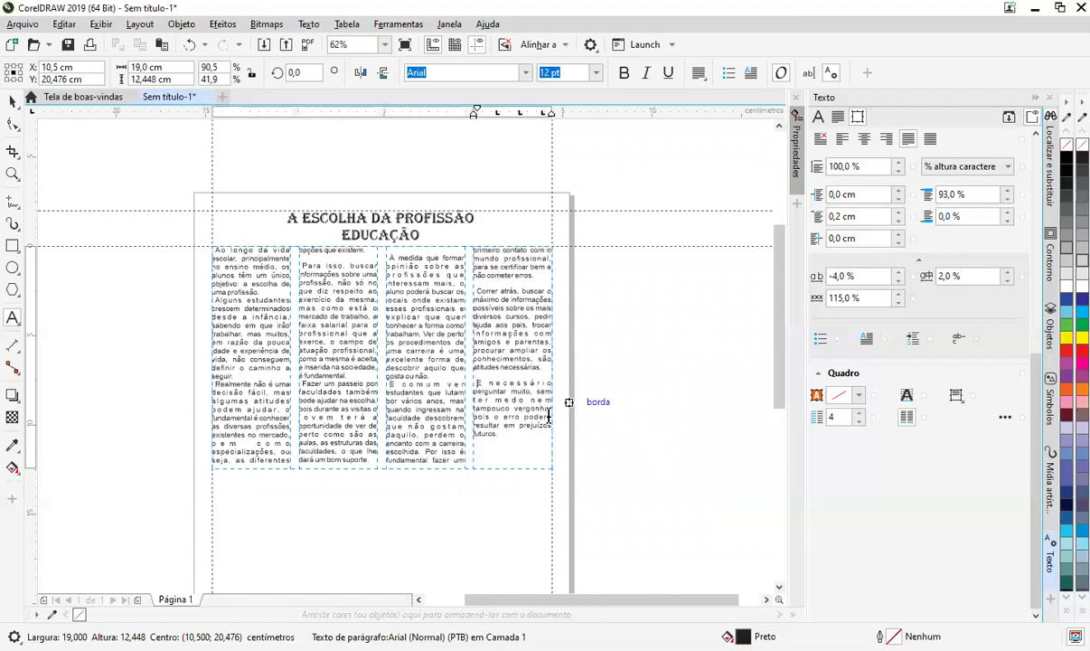
{"action": "key", "text": "BackSpace"}
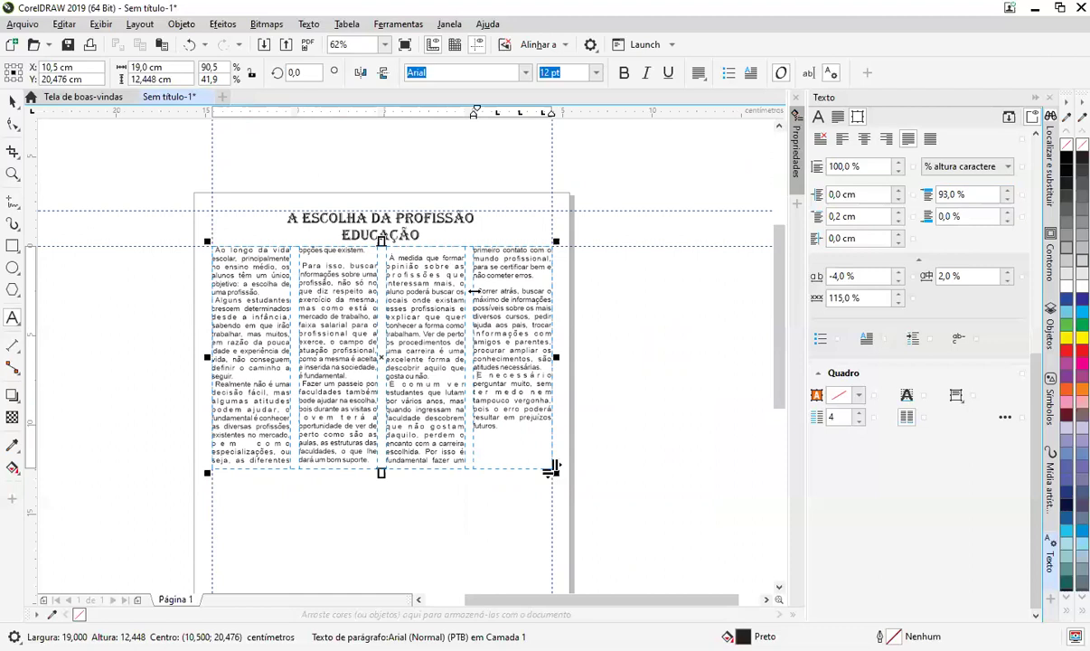
{"action": "left_click", "coordinate": [477, 291]}
{"action": "key", "text": "BackSpace"}
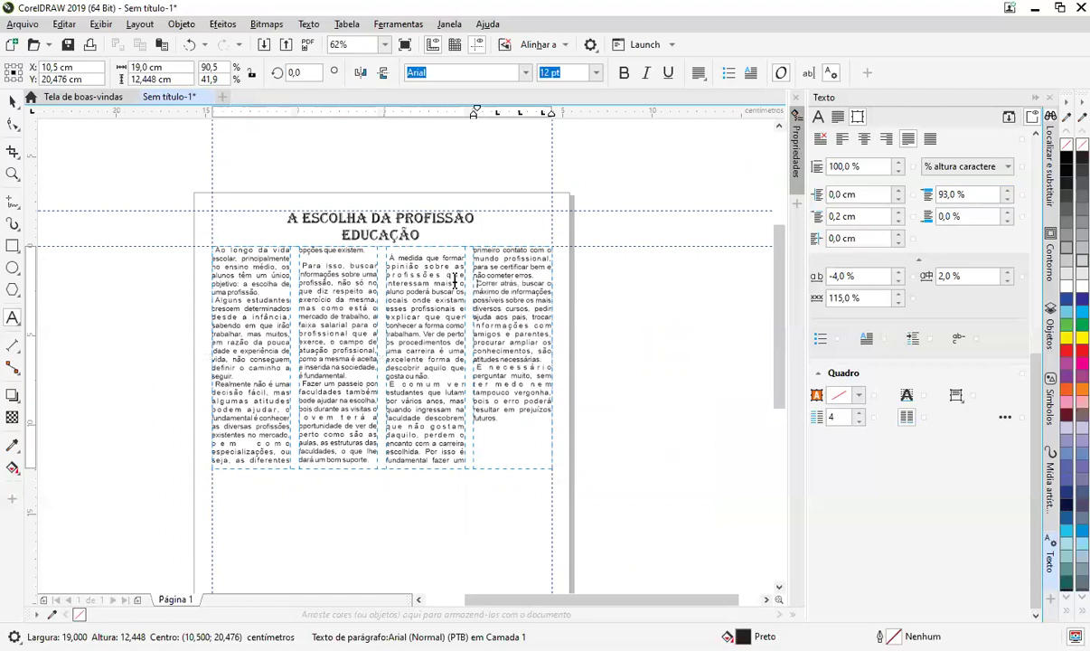
{"action": "left_click", "coordinate": [389, 260]}
{"action": "key", "text": "BackSpace"}
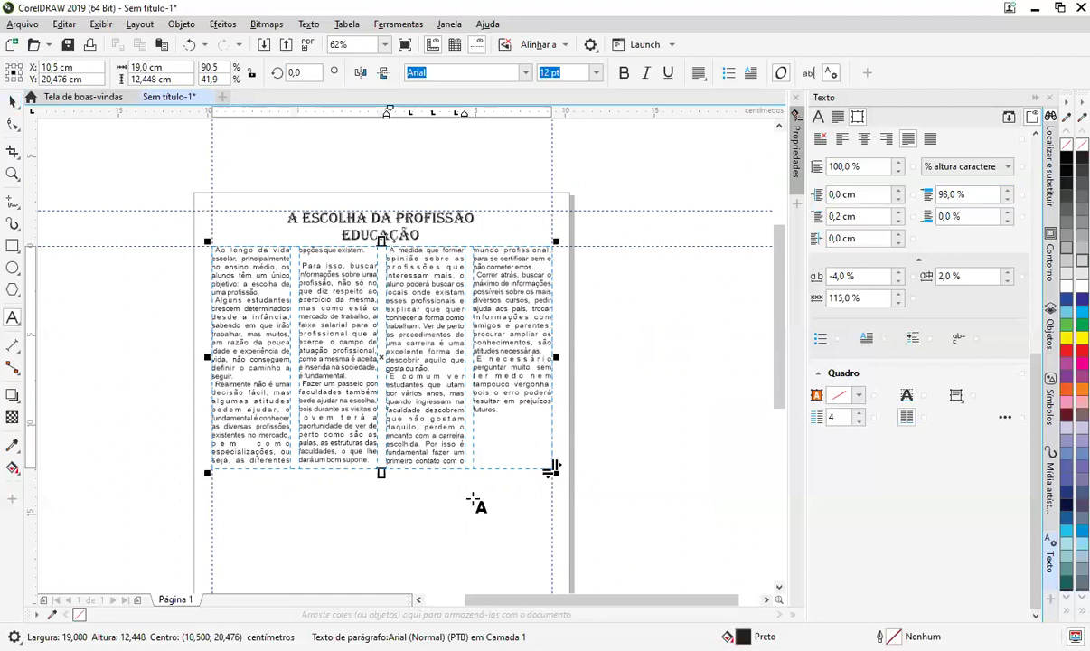
Step: Shorten the body text frame from its bottom edge to a height of about 12,07 cm
{"action": "left_click_drag", "start_coordinate": [382, 474], "coordinate": [396, 467]}
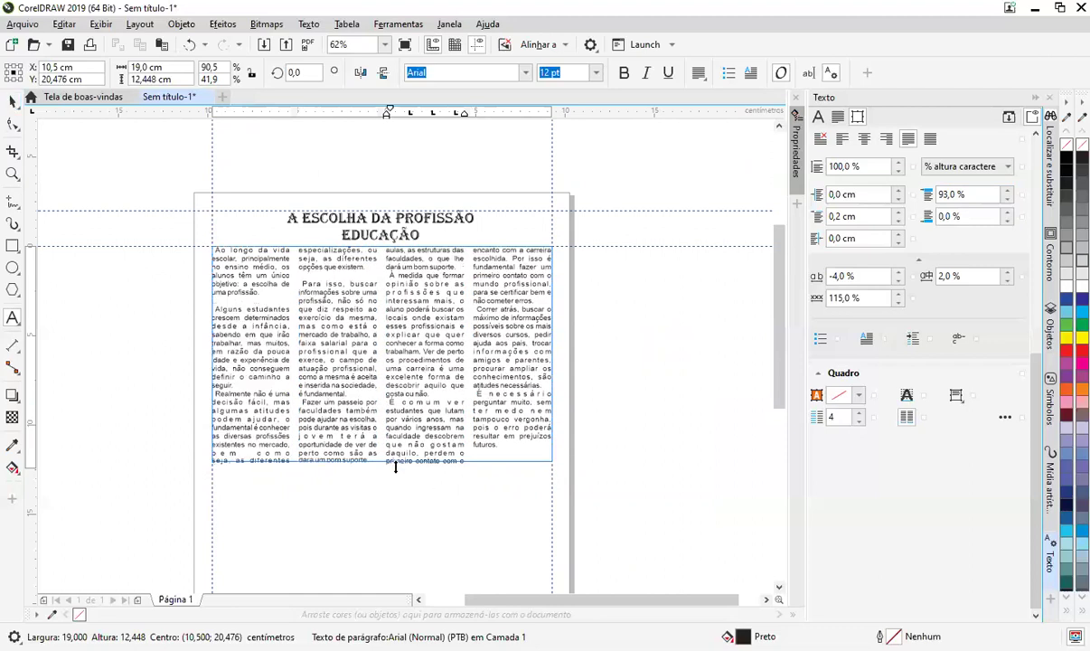
{"action": "key", "text": "Escape"}
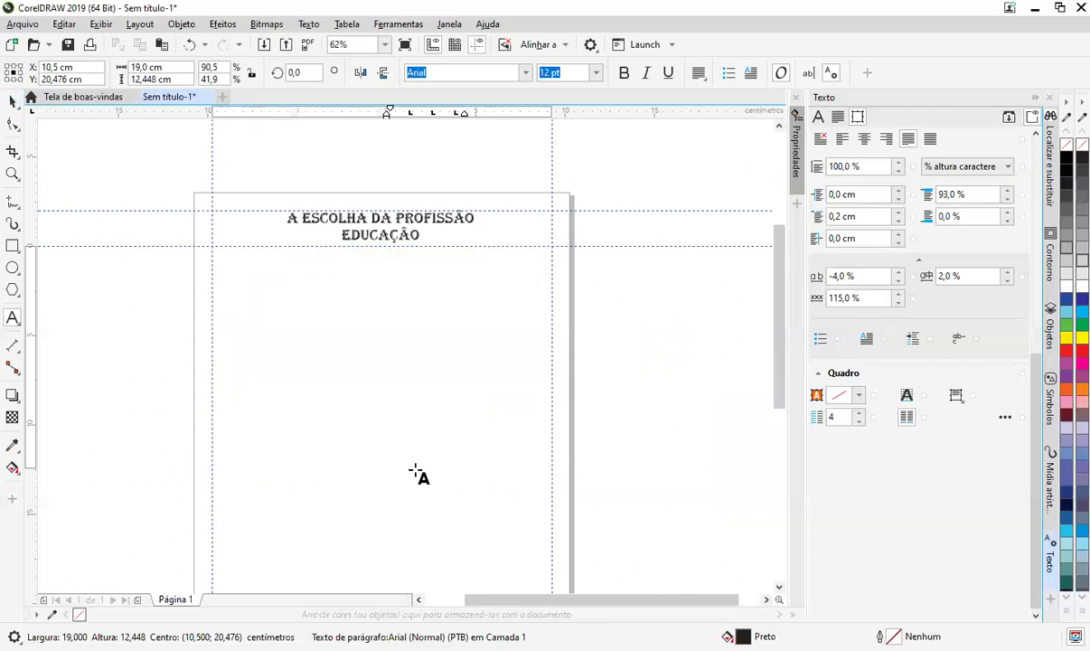
{"action": "scroll", "coordinate": [551, 462], "scroll_direction": "up", "scroll_amount": 2}
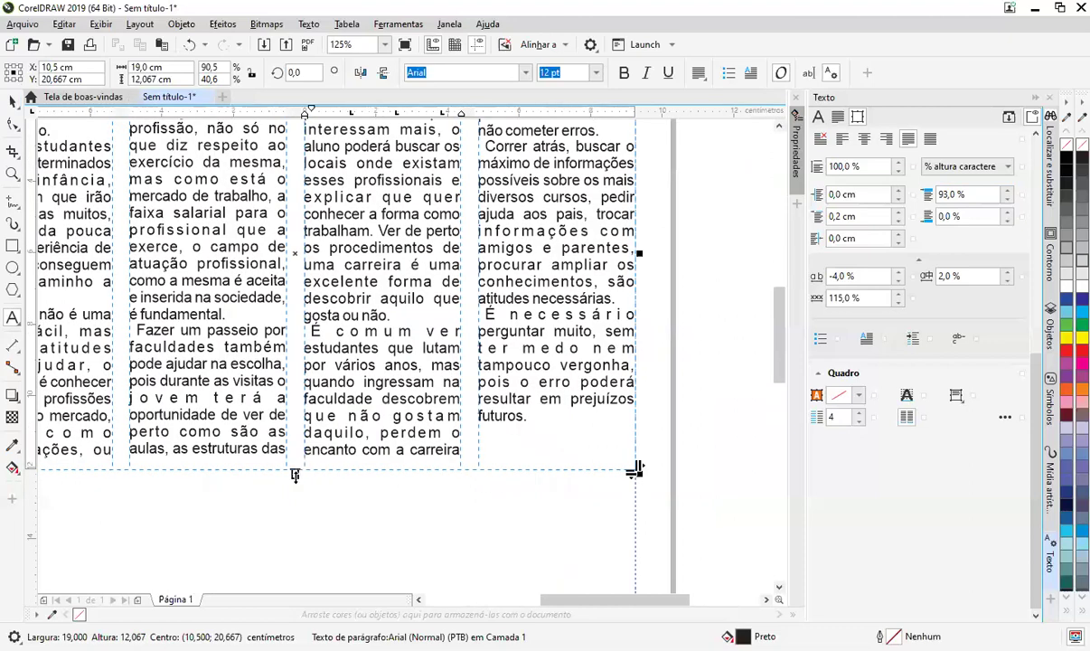
Step: Try to set the character spacing to 0 % with the text cursor in the fourth column
{"action": "left_click", "coordinate": [854, 275]}
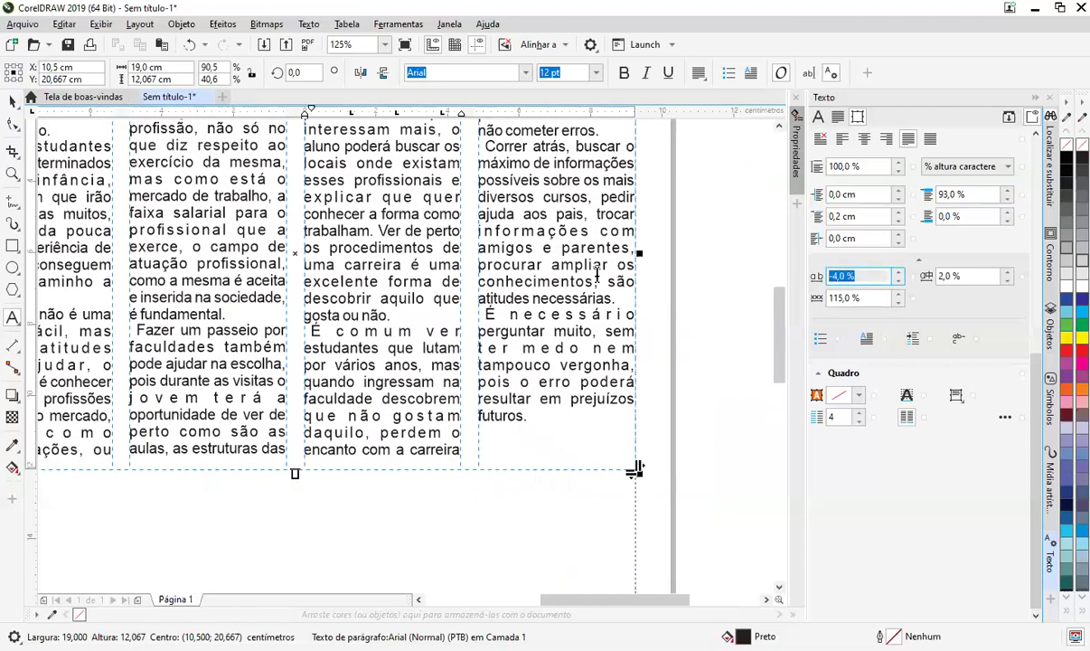
{"action": "left_click", "coordinate": [597, 274]}
{"action": "left_click_drag", "start_coordinate": [864, 277], "coordinate": [701, 240]}
{"action": "type", "text": "0"}
{"action": "key", "text": "Return"}
Step: Select the whole body text frame as an object, set its character spacing to 0,0 %, and deselect it
{"action": "left_click", "coordinate": [13, 100]}
{"action": "left_click", "coordinate": [598, 439]}
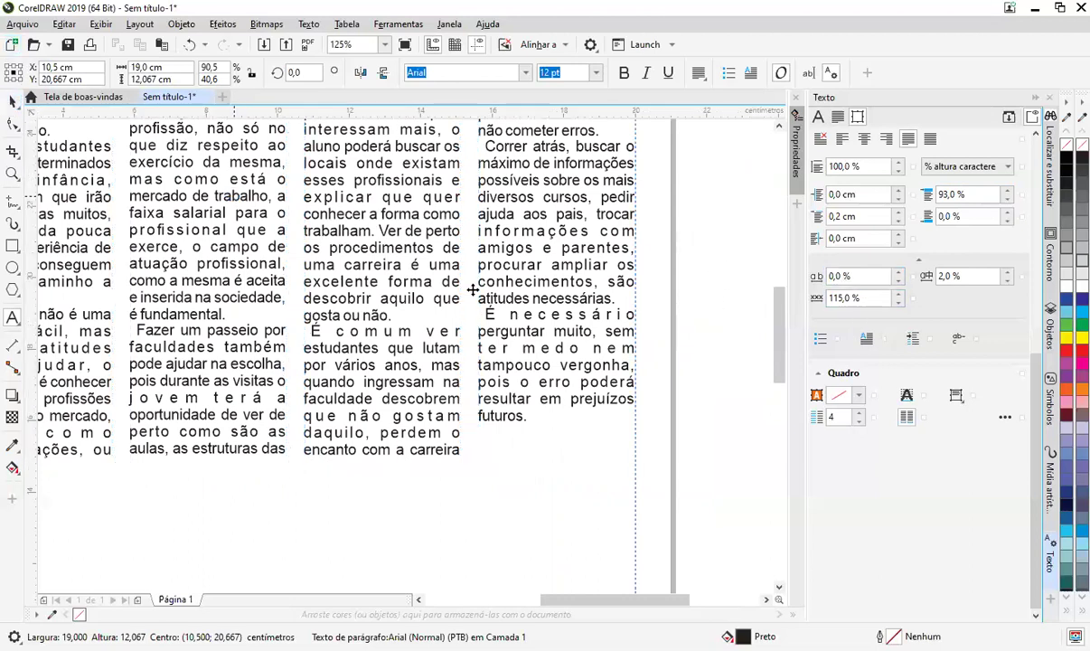
{"action": "left_click", "coordinate": [854, 276]}
{"action": "type", "text": "0,"}
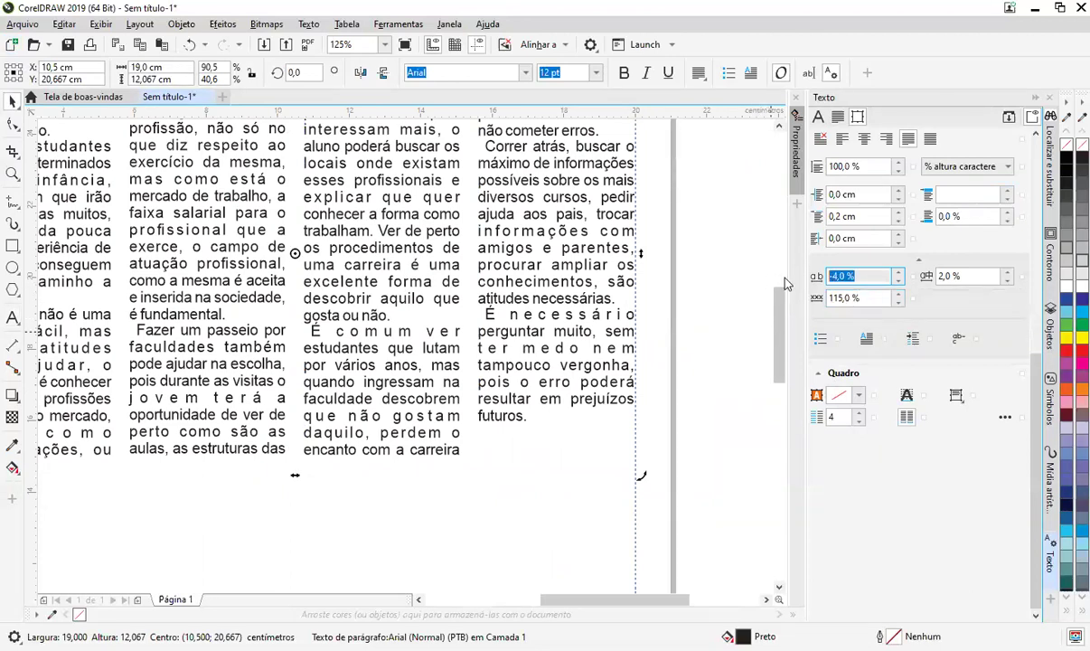
{"action": "type", "text": "0"}
{"action": "key", "text": "Return"}
{"action": "scroll", "coordinate": [365, 462], "scroll_direction": "down", "scroll_amount": 2}
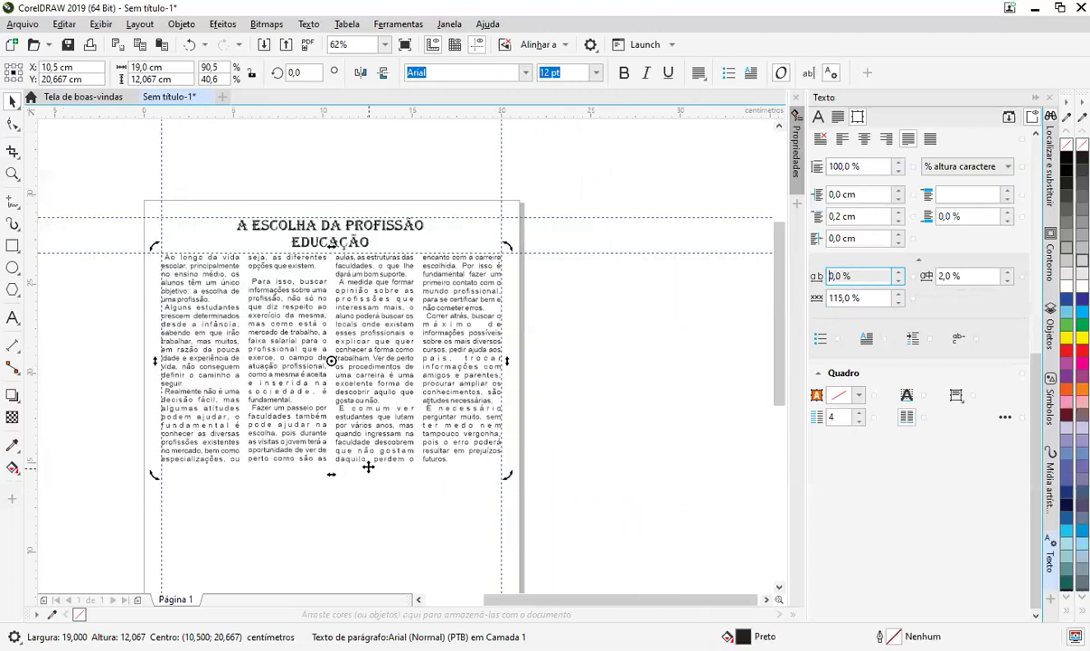
{"action": "left_click", "coordinate": [529, 128]}
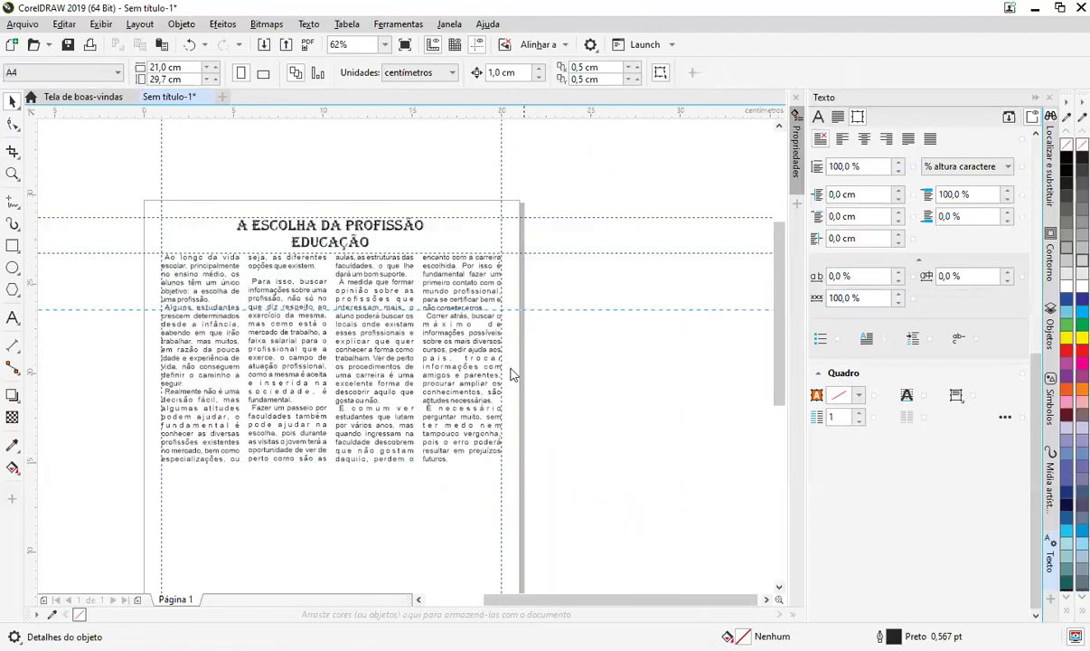
Step: Delete the blank line above the paragraph starting "Para isso, buscar" in the second column
{"action": "left_click", "coordinate": [429, 420]}
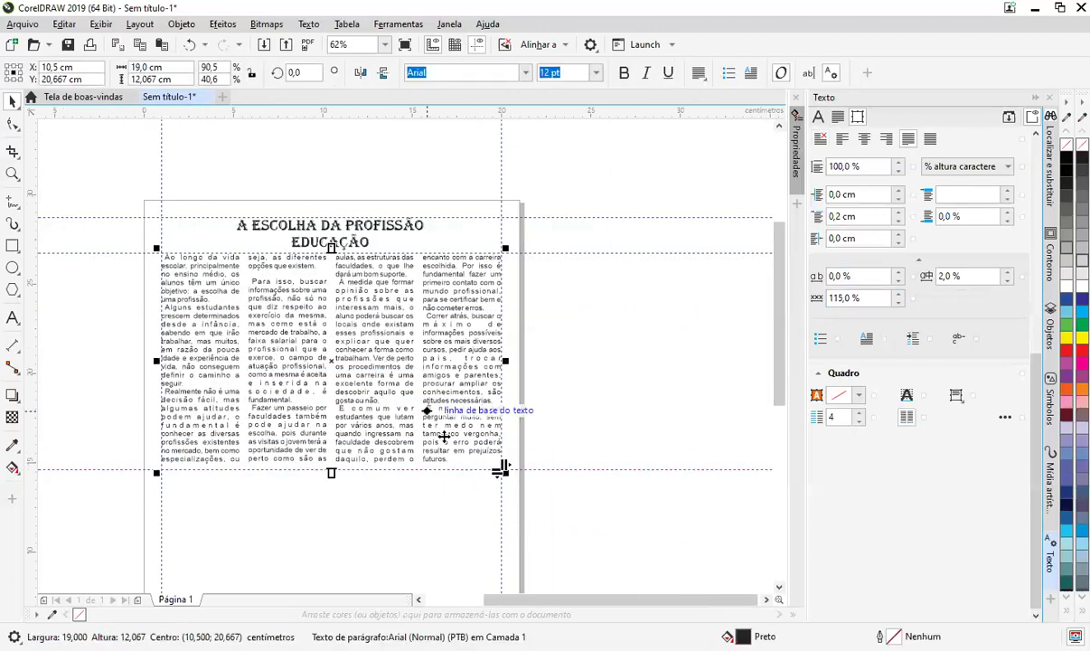
{"action": "scroll", "coordinate": [564, 254], "scroll_direction": "up", "scroll_amount": 2}
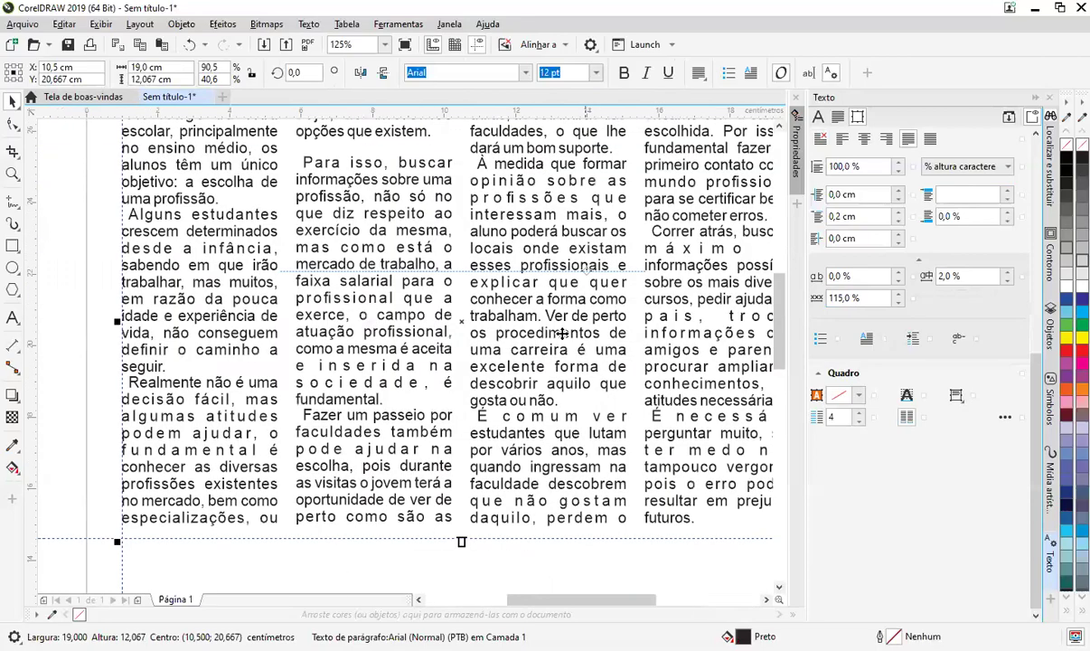
{"action": "double_click", "coordinate": [525, 452]}
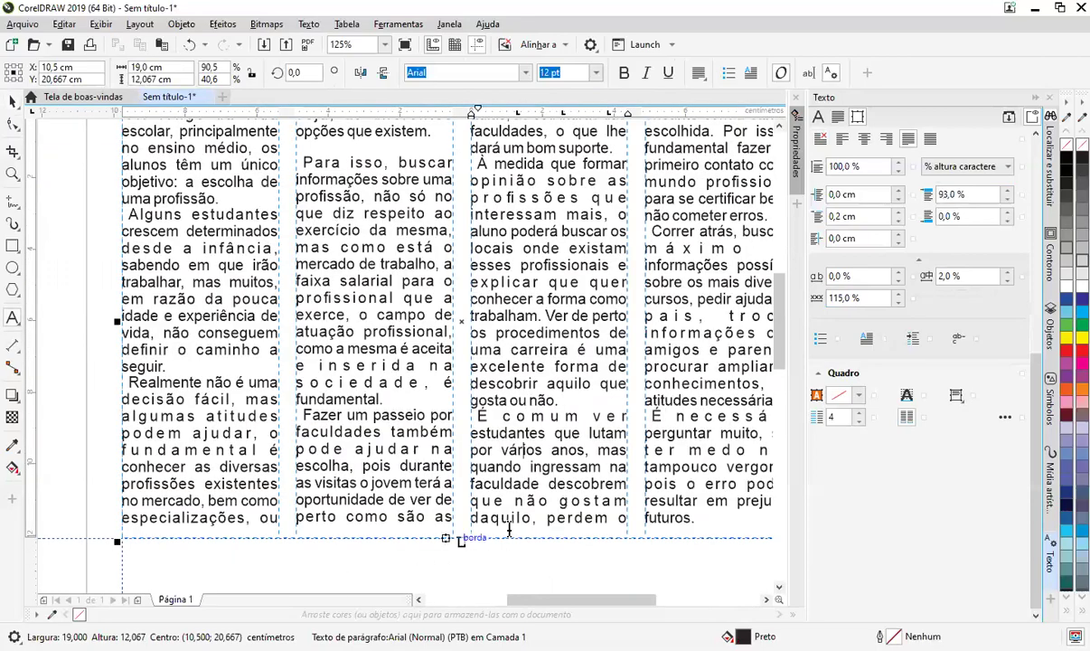
{"action": "left_click_drag", "start_coordinate": [508, 528], "coordinate": [358, 467]}
{"action": "left_click_drag", "start_coordinate": [329, 391], "coordinate": [475, 491]}
{"action": "scroll", "coordinate": [474, 491], "scroll_direction": "up", "scroll_amount": 4}
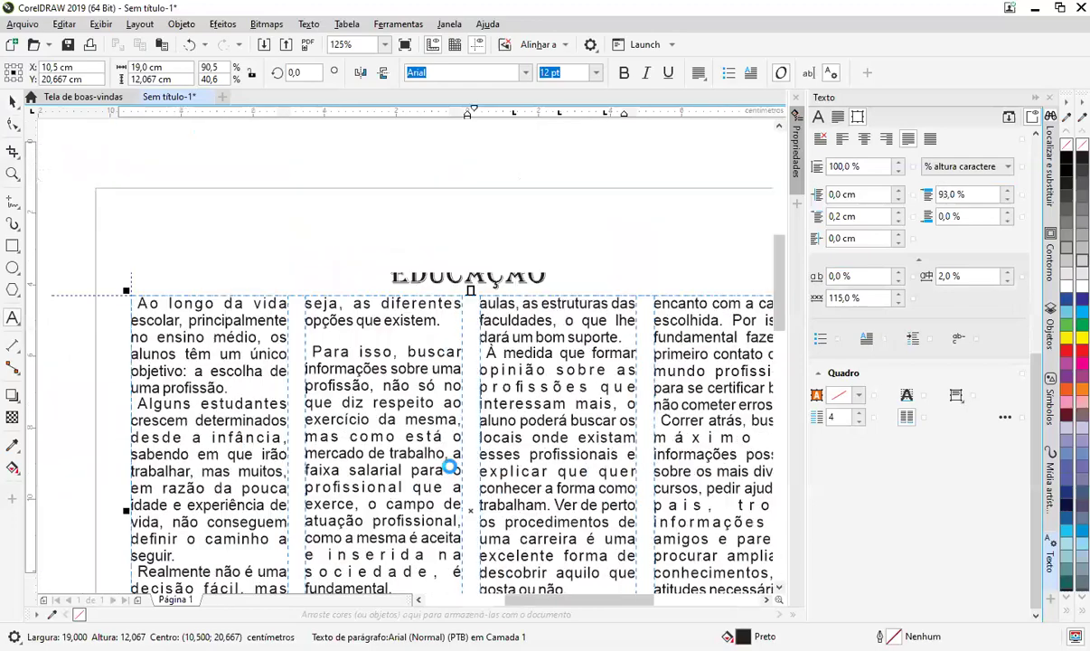
{"action": "scroll", "coordinate": [441, 489], "scroll_direction": "down", "scroll_amount": 5}
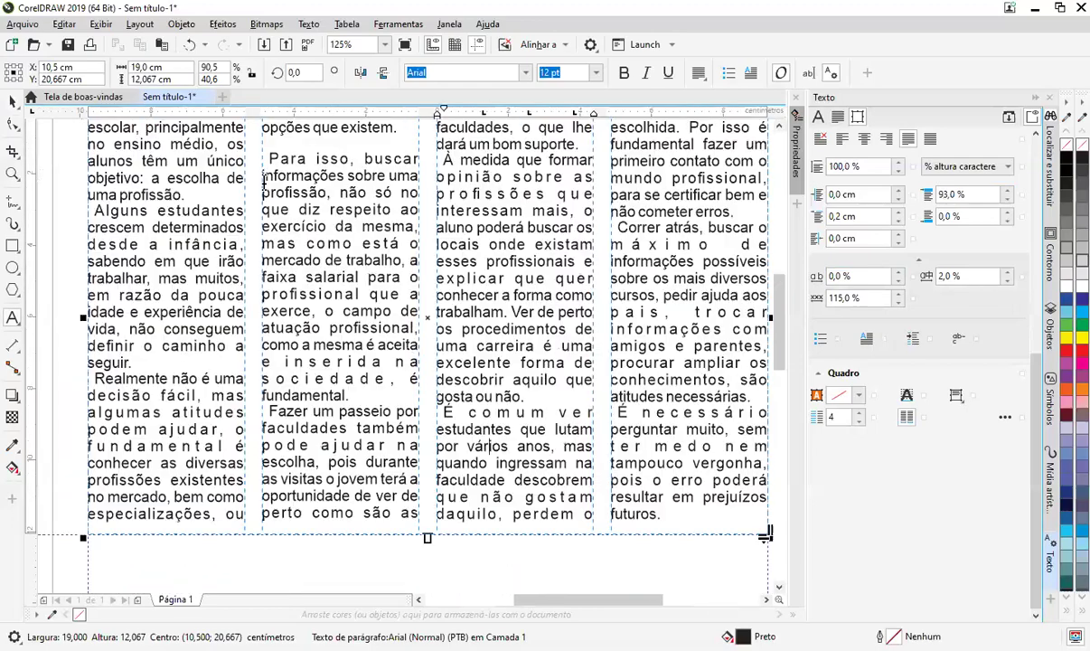
{"action": "left_click", "coordinate": [268, 160]}
{"action": "key", "text": "BackSpace"}
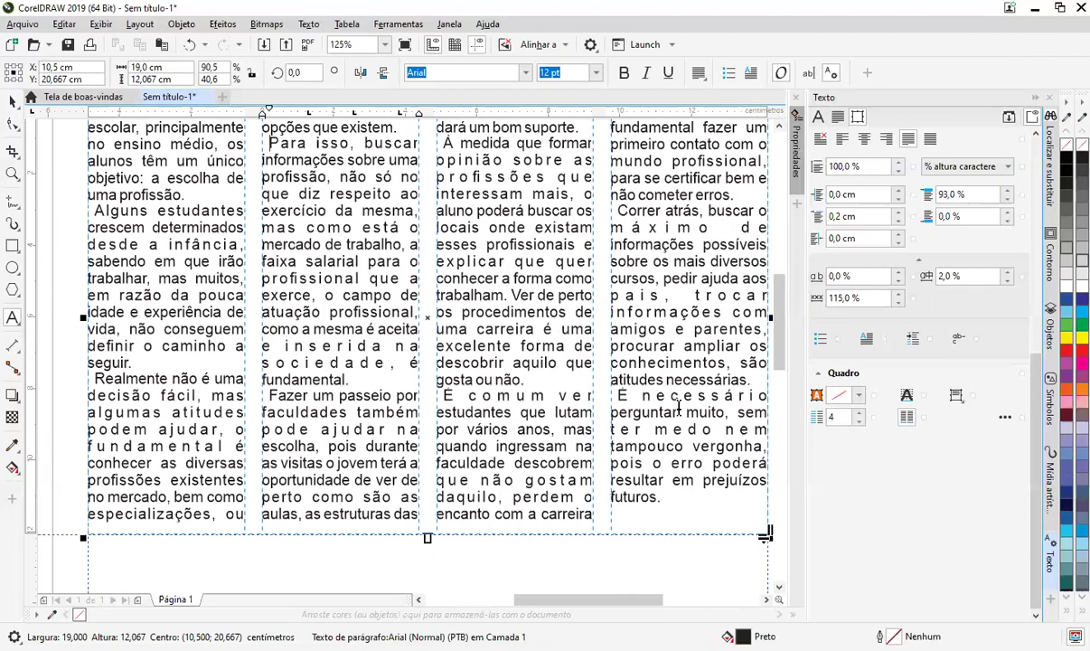
Step: Set the "Para isso, buscar" paragraph's language spacing, space before paragraph and word spacing to 0 %
{"action": "scroll", "coordinate": [706, 378], "scroll_direction": "right", "scroll_amount": 2}
{"action": "left_click_drag", "start_coordinate": [980, 278], "coordinate": [839, 294]}
{"action": "type", "text": "0"}
{"action": "key", "text": "Return"}
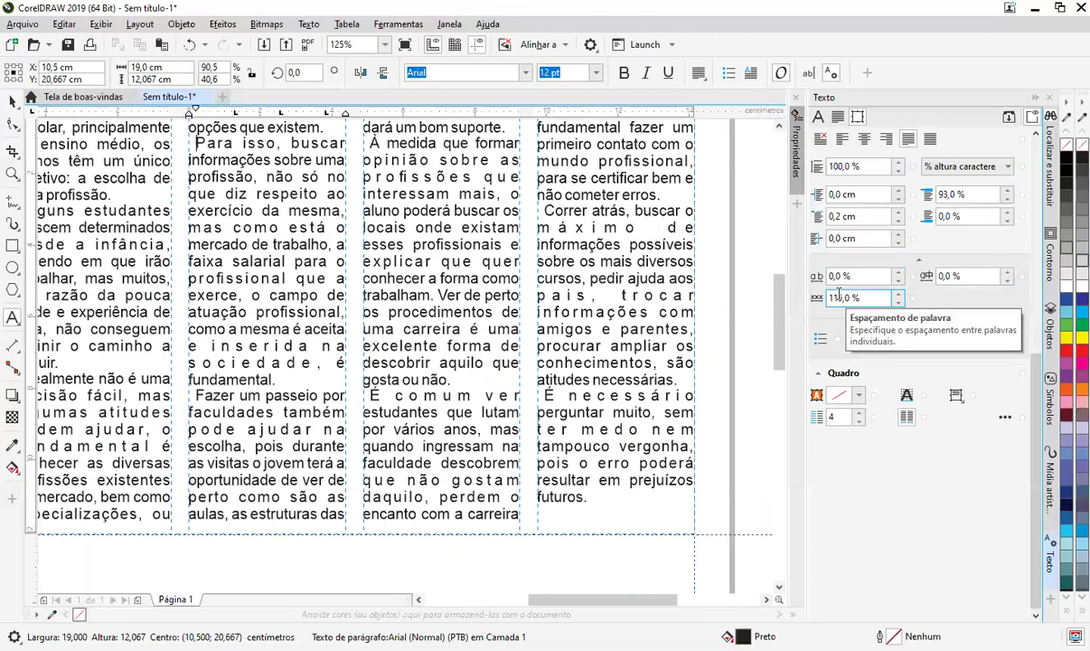
{"action": "double_click", "coordinate": [963, 195]}
{"action": "type", "text": "0"}
{"action": "key", "text": "Return"}
{"action": "left_click_drag", "start_coordinate": [883, 296], "coordinate": [670, 296]}
{"action": "type", "text": "0"}
{"action": "key", "text": "Return"}
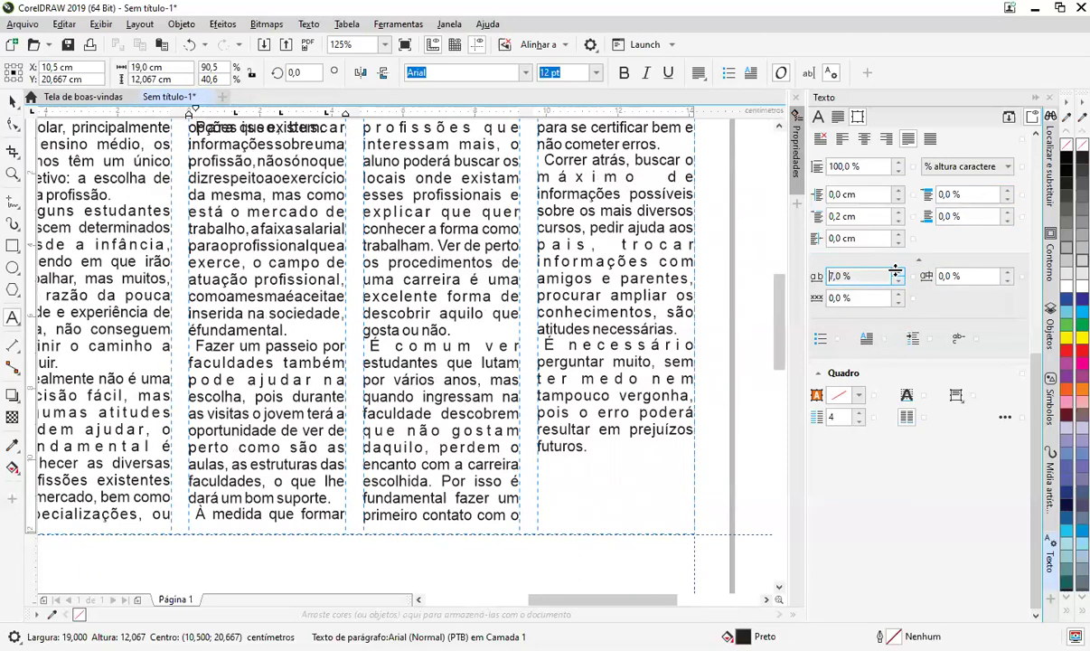
Step: Try a character spacing of 2,0 % on the "Para isso, buscar" paragraph and undo it
{"action": "left_click", "coordinate": [895, 273]}
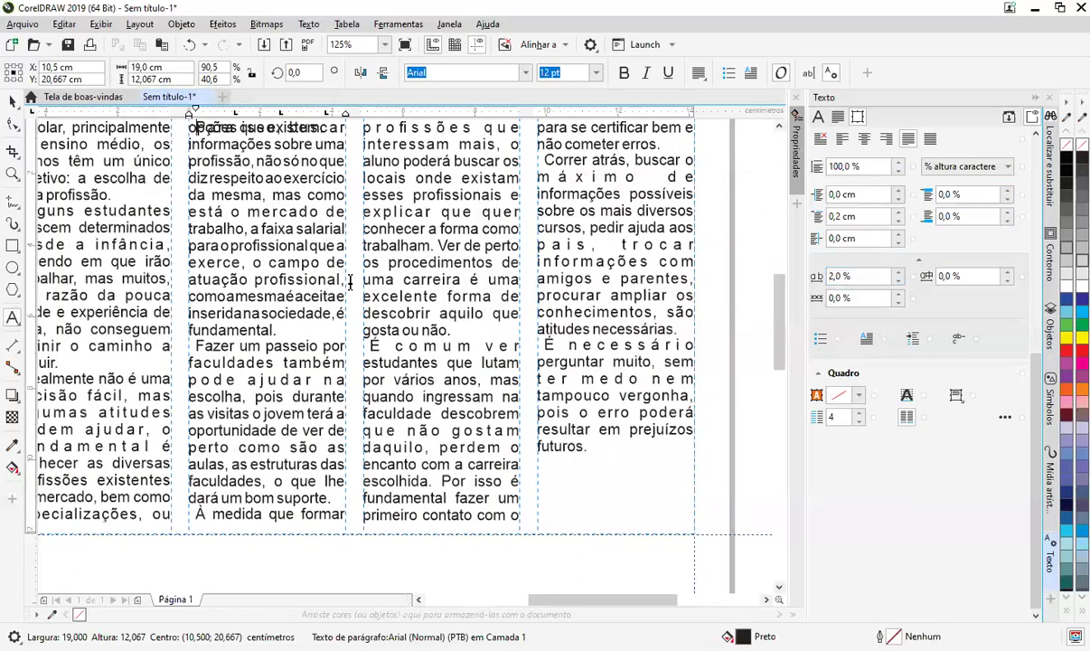
{"action": "key", "text": "ctrl+z"}
{"action": "scroll", "coordinate": [350, 284], "scroll_direction": "down", "scroll_amount": 2}
{"action": "scroll", "coordinate": [330, 267], "scroll_direction": "up", "scroll_amount": 2}
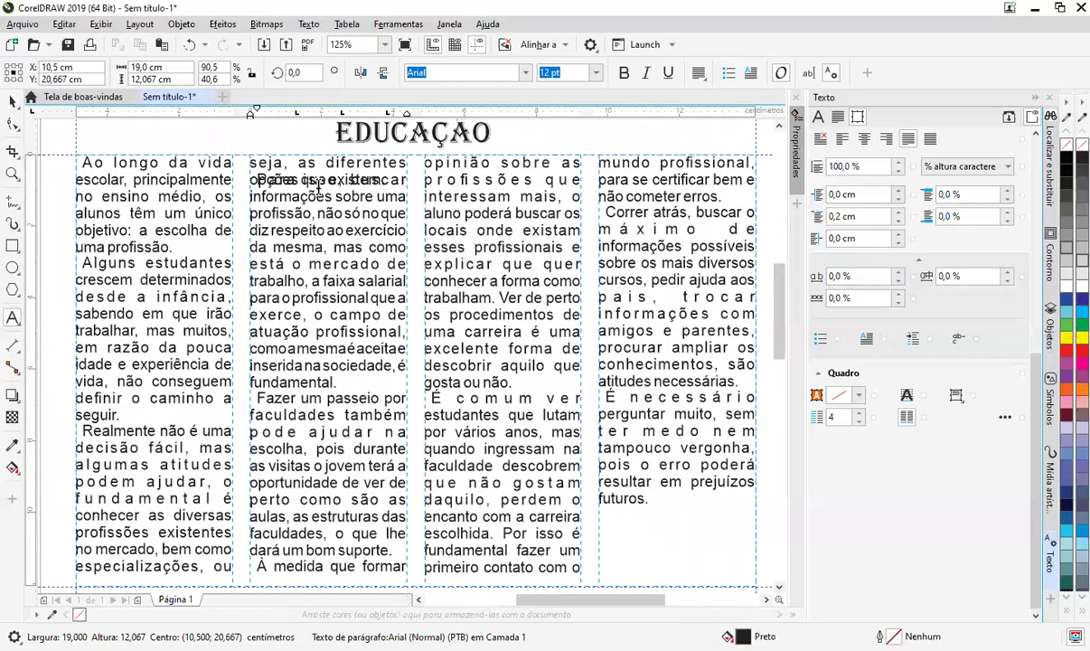
Step: Try separating the overlapping lines with line breaks after "diferentes", undo the recent line and spacing edits, and leave text editing
{"action": "double_click", "coordinate": [366, 163]}
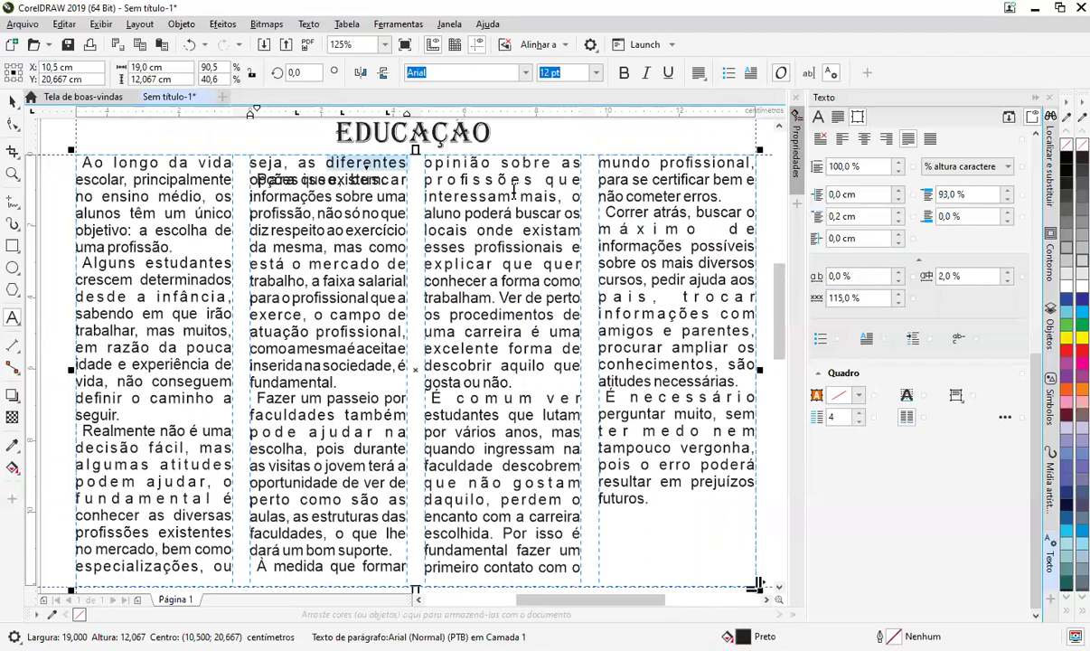
{"action": "key", "text": "Right"}
{"action": "key", "text": "Return"}
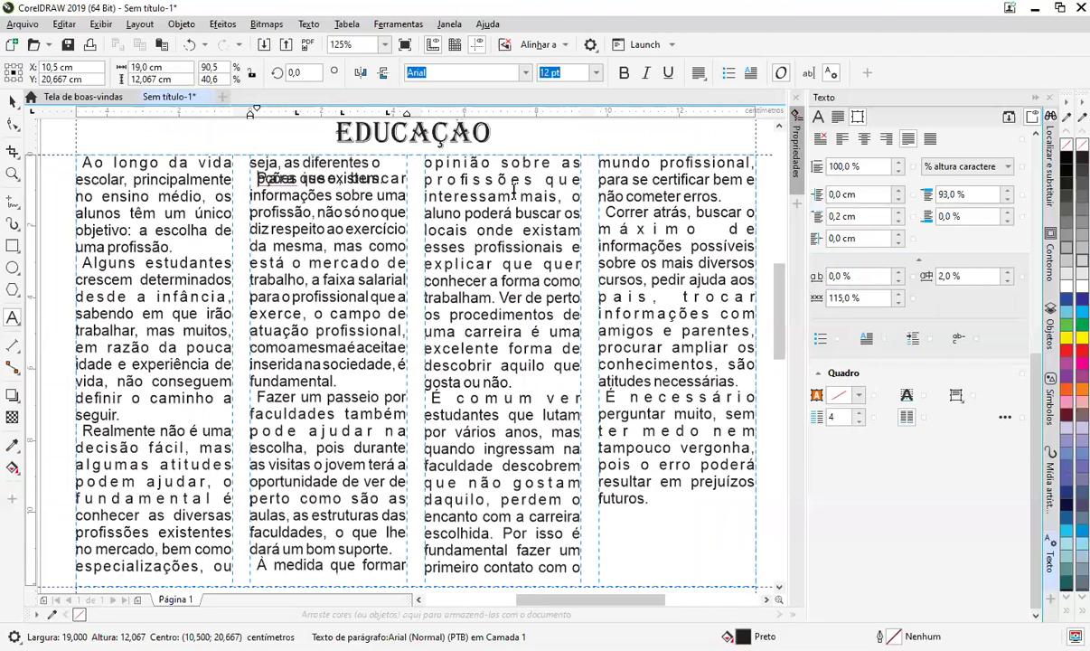
{"action": "key", "text": "Return"}
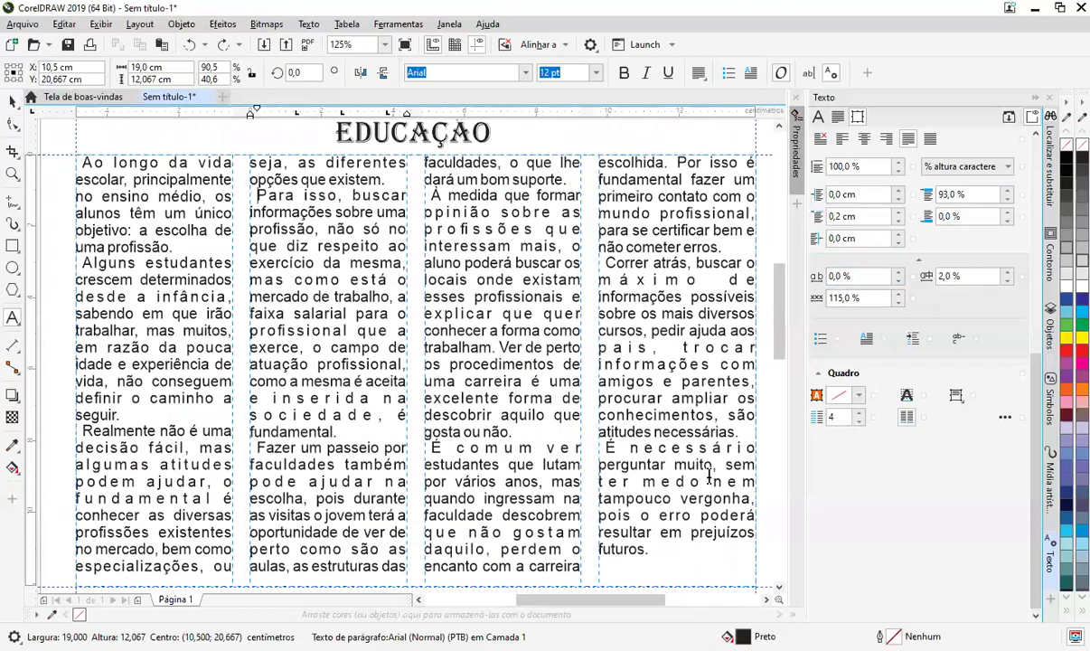
{"action": "scroll", "coordinate": [723, 485], "scroll_direction": "down", "scroll_amount": 2}
{"action": "left_click_drag", "start_coordinate": [729, 486], "coordinate": [637, 382]}
{"action": "key", "text": "ctrl+space"}
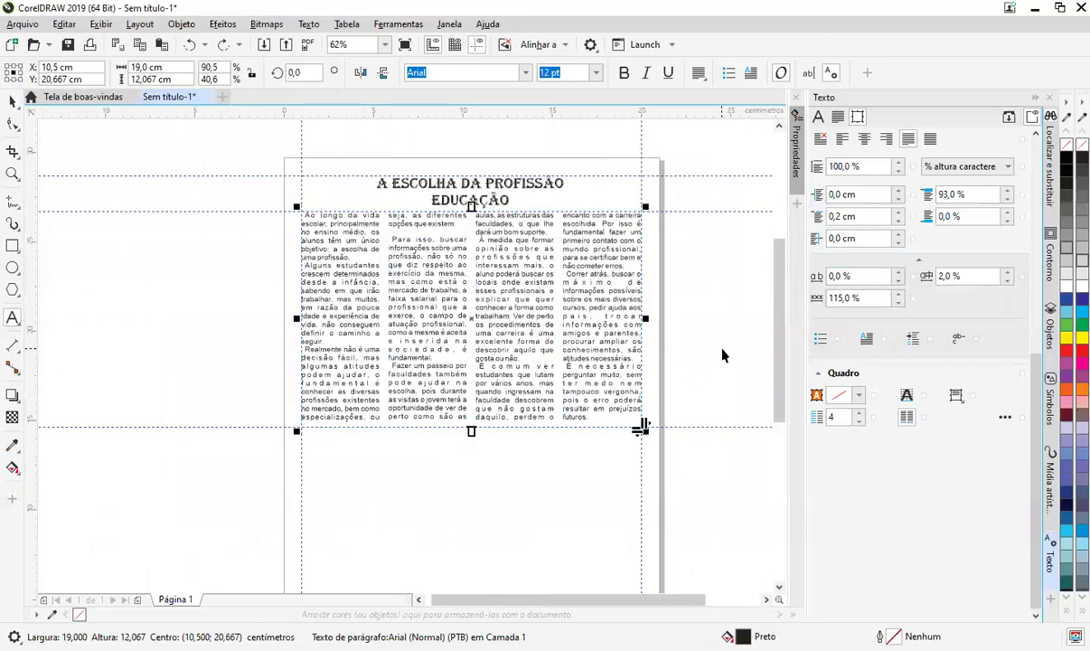
Step: Change the font of the whole four-column body text frame to Bahnschrift
{"action": "left_click", "coordinate": [723, 353]}
{"action": "scroll", "coordinate": [312, 389], "scroll_direction": "down", "scroll_amount": 3}
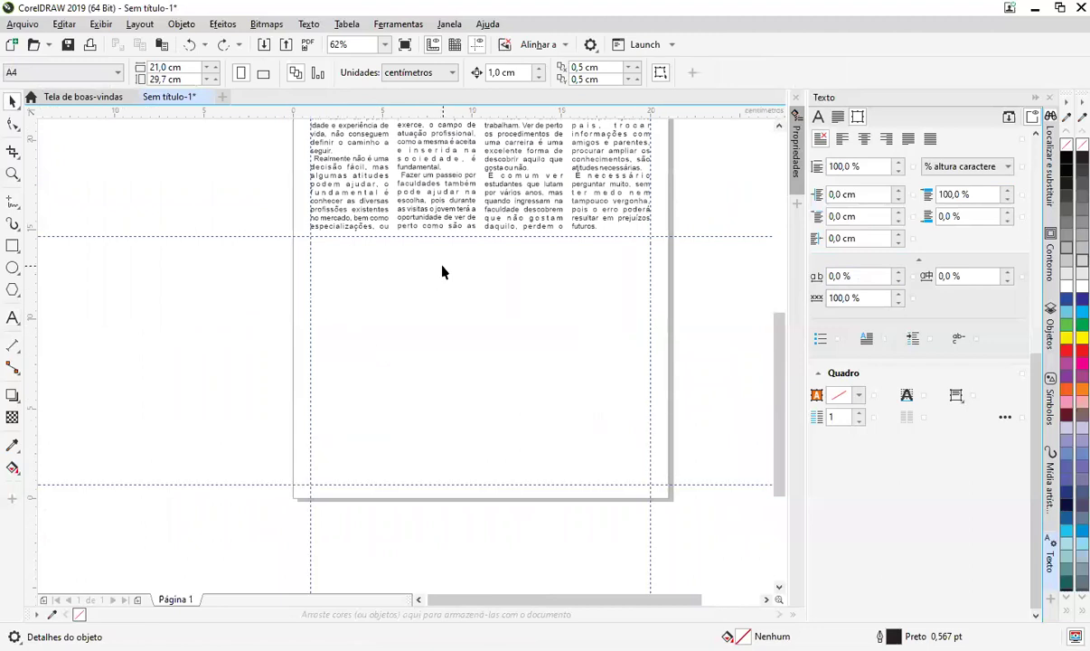
{"action": "scroll", "coordinate": [543, 325], "scroll_direction": "down", "scroll_amount": 2}
{"action": "scroll", "coordinate": [614, 235], "scroll_direction": "down", "scroll_amount": 1}
{"action": "left_click_drag", "start_coordinate": [591, 225], "coordinate": [617, 288]}
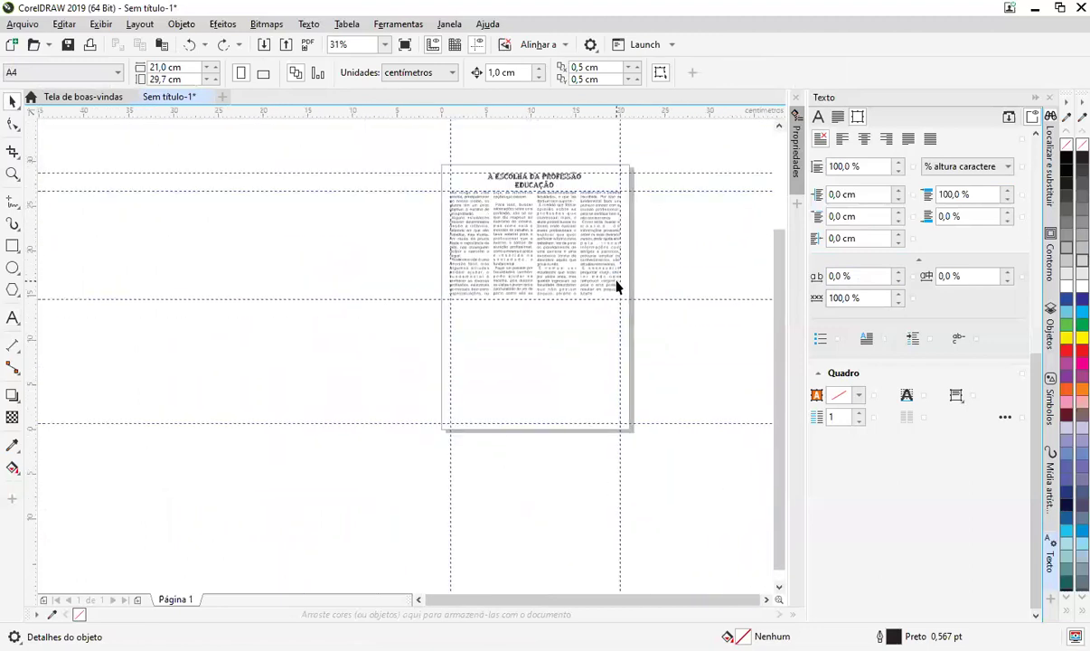
{"action": "scroll", "coordinate": [565, 237], "scroll_direction": "up", "scroll_amount": 4}
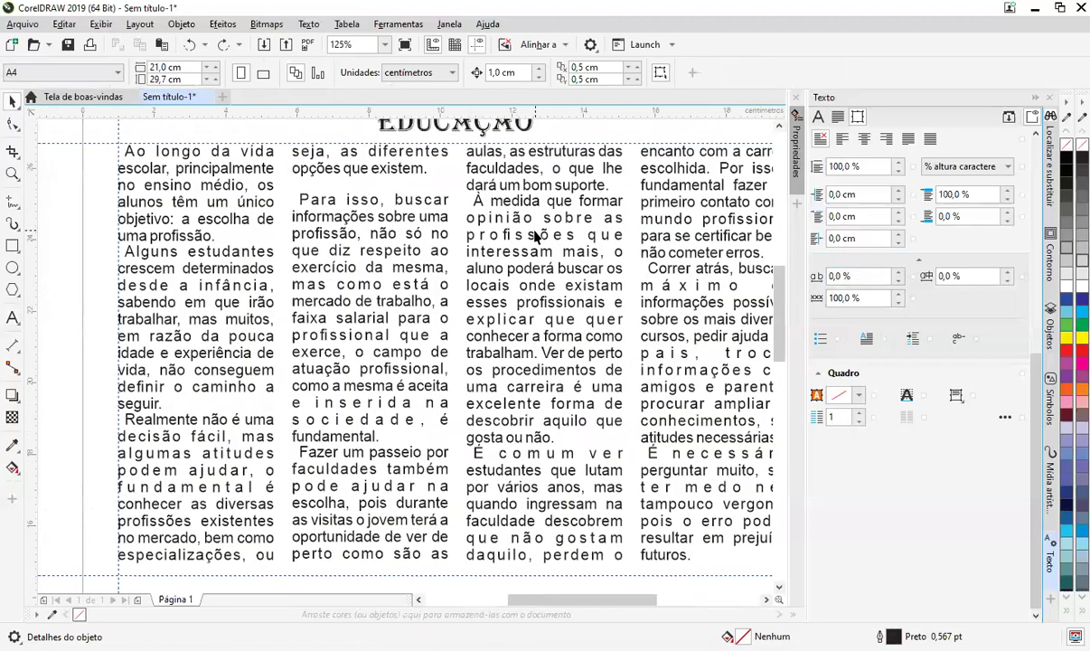
{"action": "left_click", "coordinate": [506, 223]}
{"action": "left_click", "coordinate": [525, 73]}
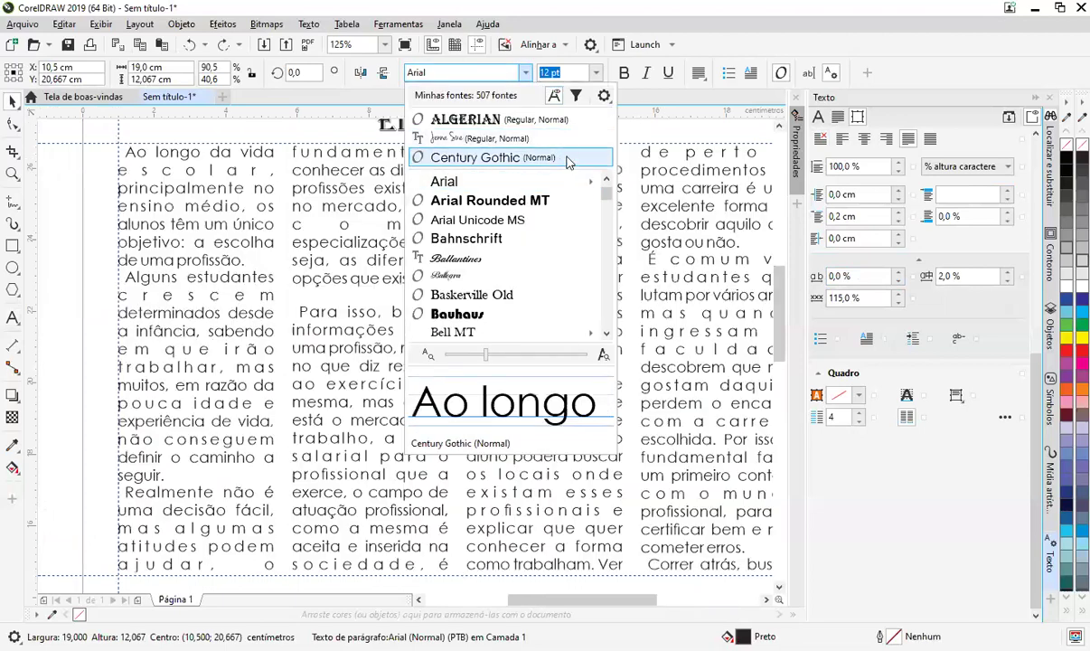
{"action": "left_click", "coordinate": [527, 237]}
Step: Lengthen the body text frame from its bottom edge to a height of about 13,42 cm
{"action": "scroll", "coordinate": [681, 459], "scroll_direction": "down", "scroll_amount": 1}
{"action": "left_click_drag", "start_coordinate": [683, 460], "coordinate": [591, 298]}
{"action": "left_click_drag", "start_coordinate": [476, 360], "coordinate": [478, 383]}
{"action": "left_click", "coordinate": [754, 232]}
{"action": "left_click", "coordinate": [598, 210]}
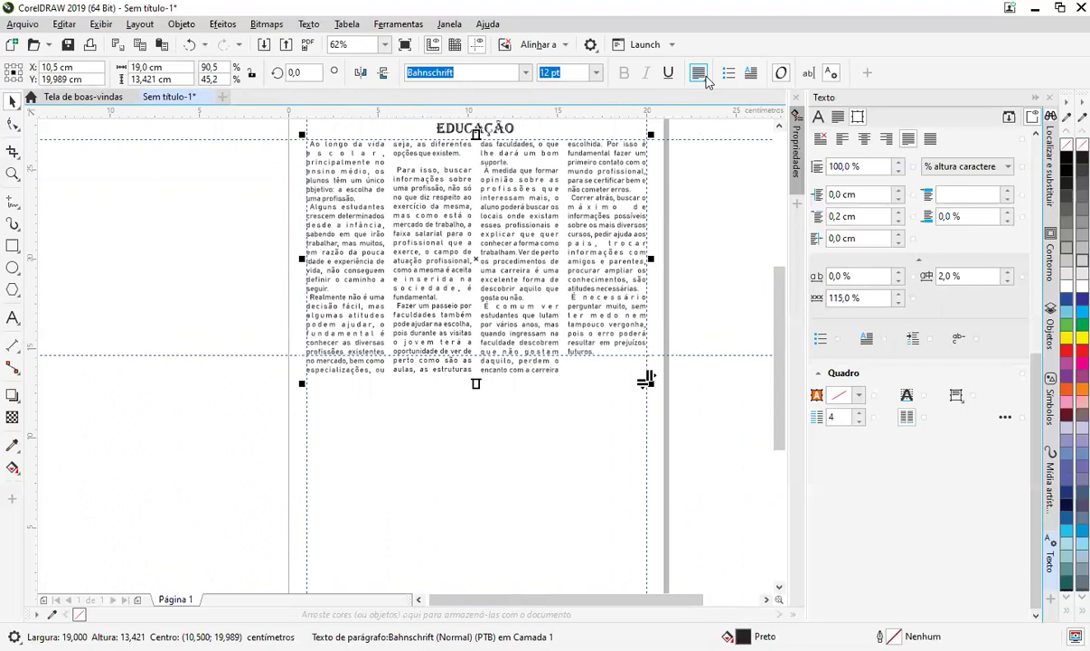
Step: Try Forçar justificação on the body text and restore Justificação total
{"action": "left_click", "coordinate": [706, 78]}
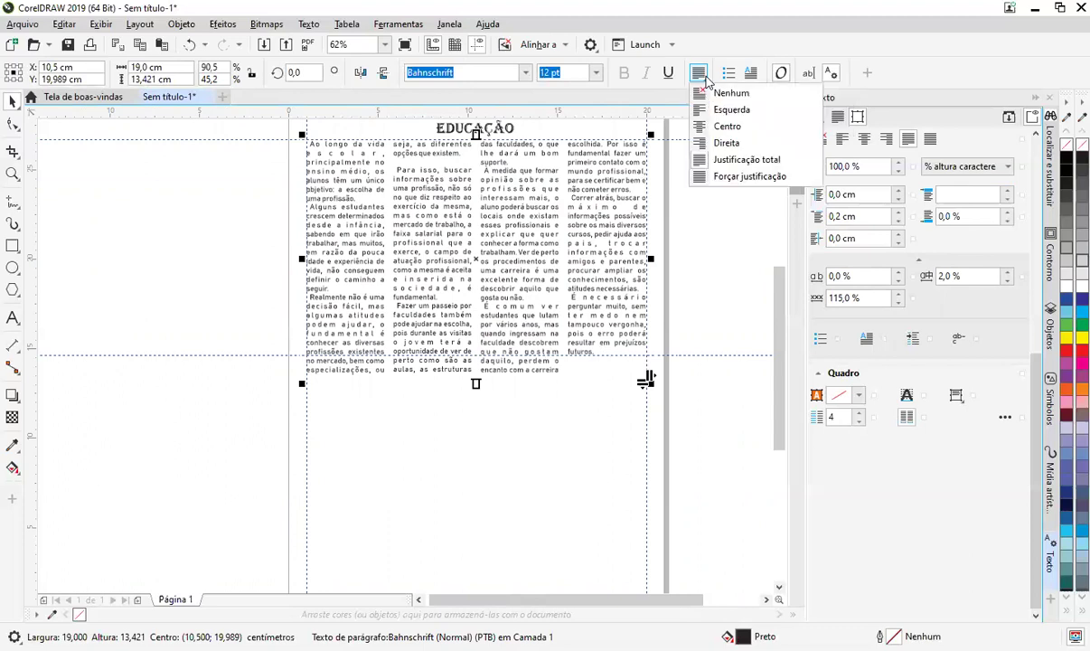
{"action": "left_click", "coordinate": [741, 177]}
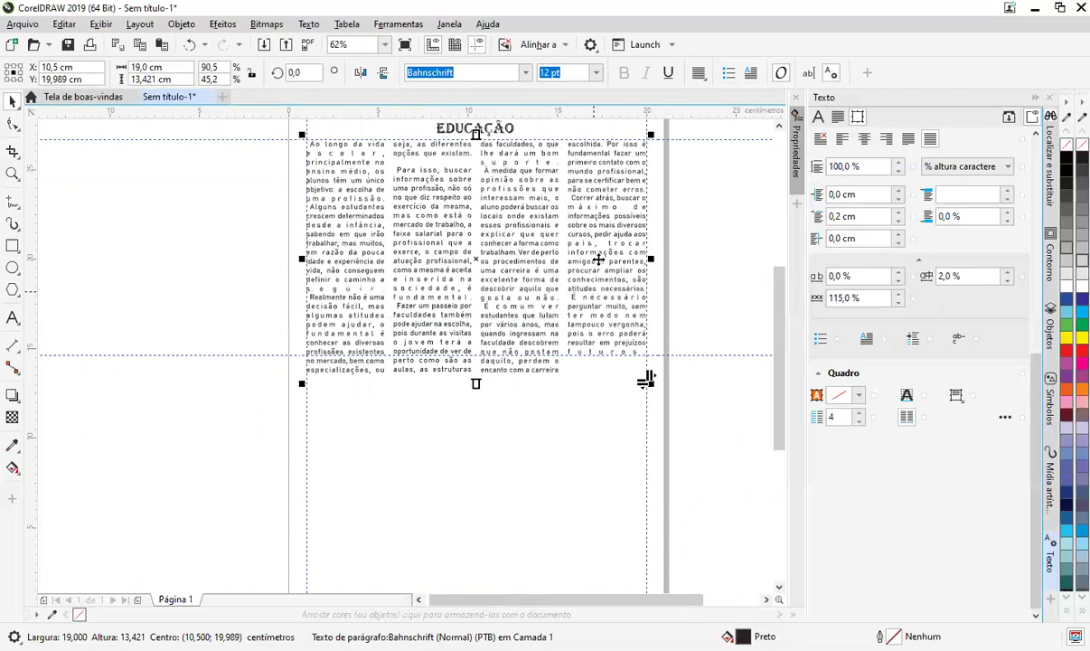
{"action": "left_click", "coordinate": [699, 74]}
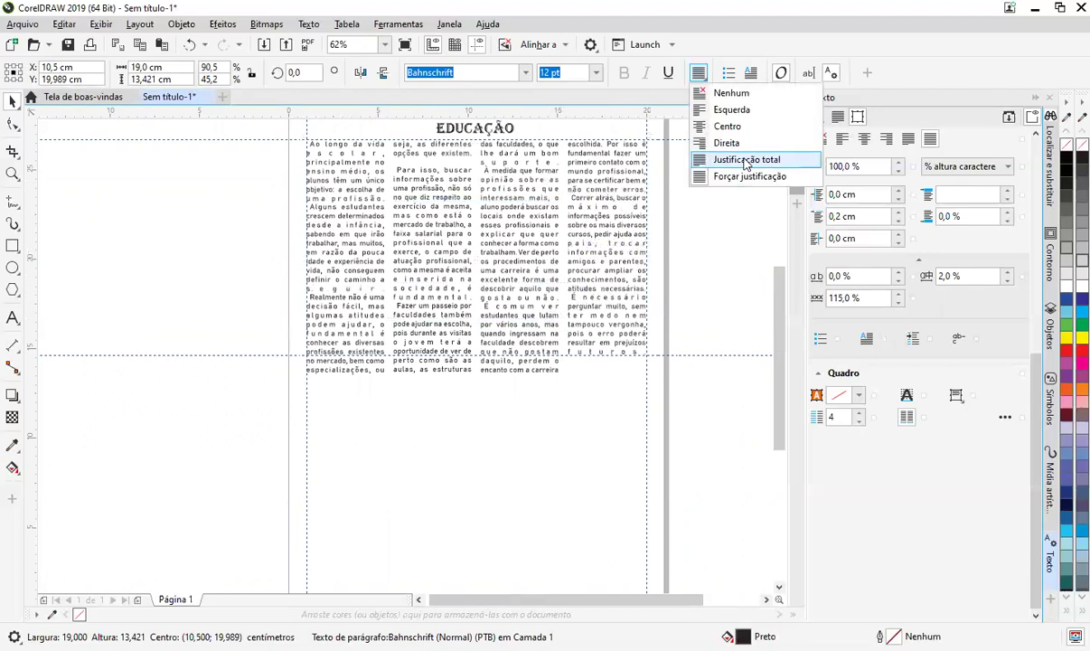
{"action": "left_click", "coordinate": [746, 160]}
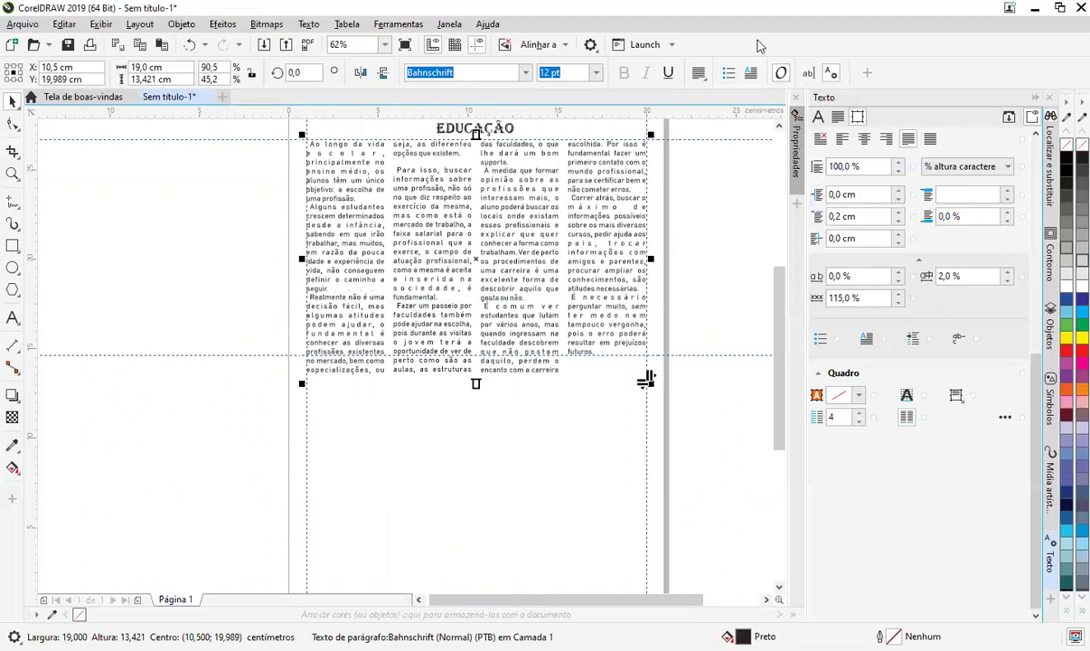
Step: Try right, centre, left and no alignment on the body text in turn, and restore Justificação total
{"action": "left_click", "coordinate": [699, 74]}
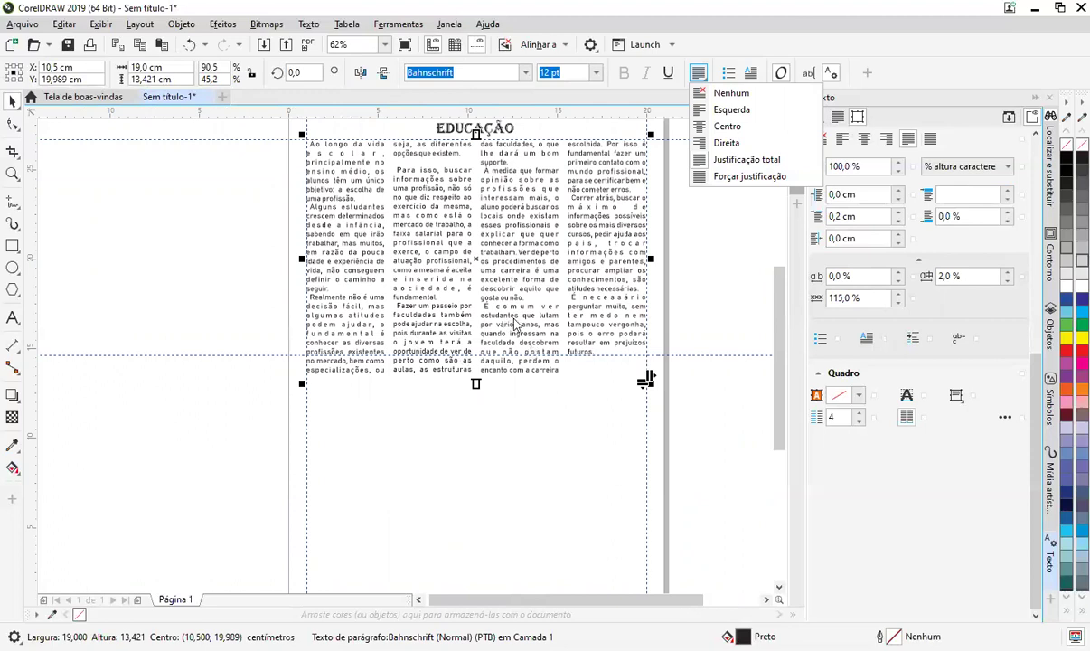
{"action": "left_click", "coordinate": [726, 142]}
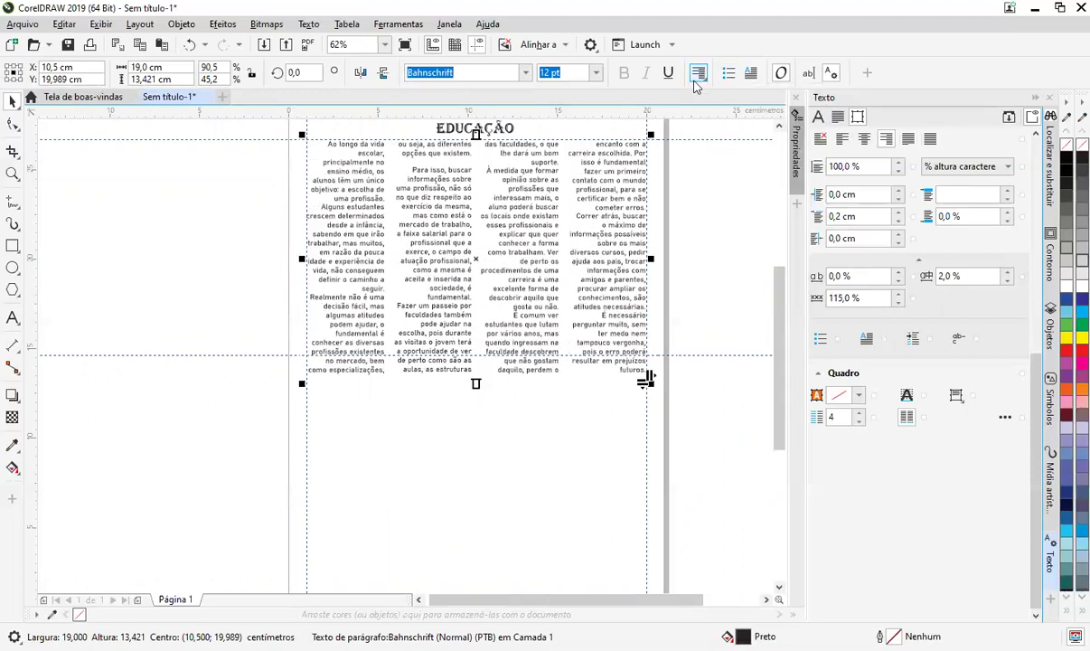
{"action": "left_click", "coordinate": [699, 75]}
{"action": "left_click", "coordinate": [723, 124]}
{"action": "left_click", "coordinate": [699, 74]}
{"action": "left_click", "coordinate": [718, 109]}
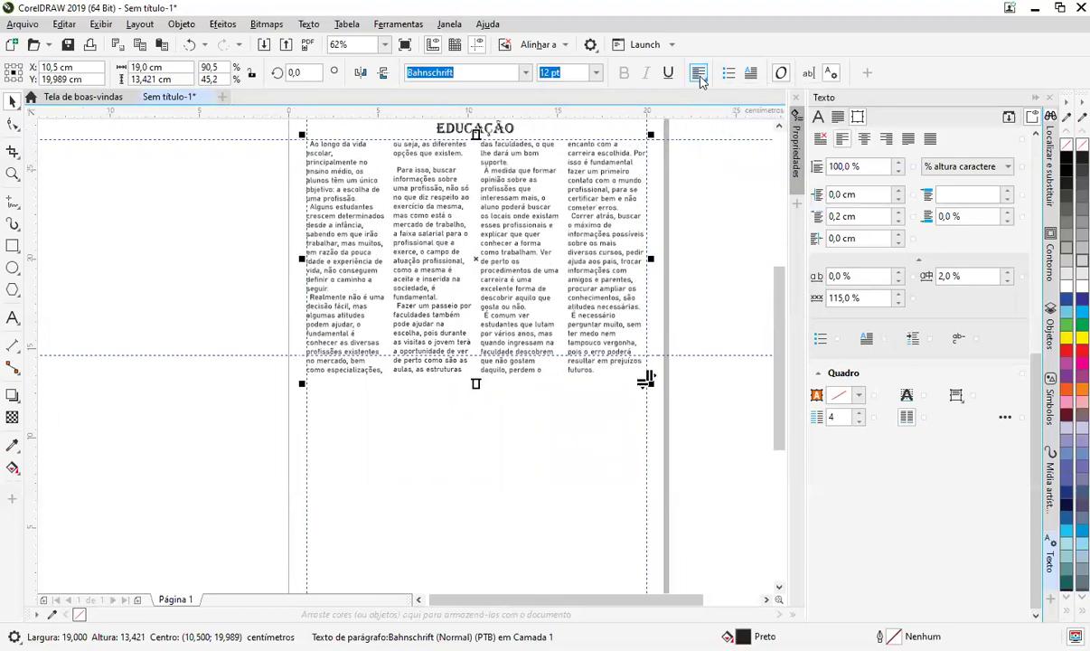
{"action": "left_click", "coordinate": [699, 74]}
{"action": "left_click", "coordinate": [723, 93]}
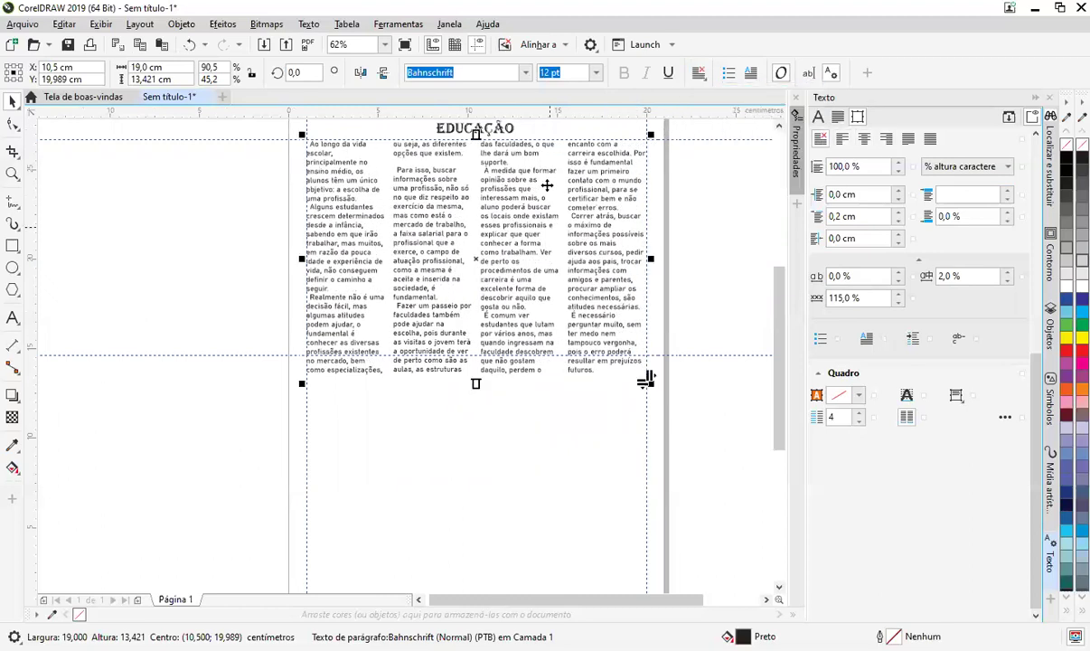
{"action": "left_click", "coordinate": [699, 74]}
{"action": "left_click", "coordinate": [727, 142]}
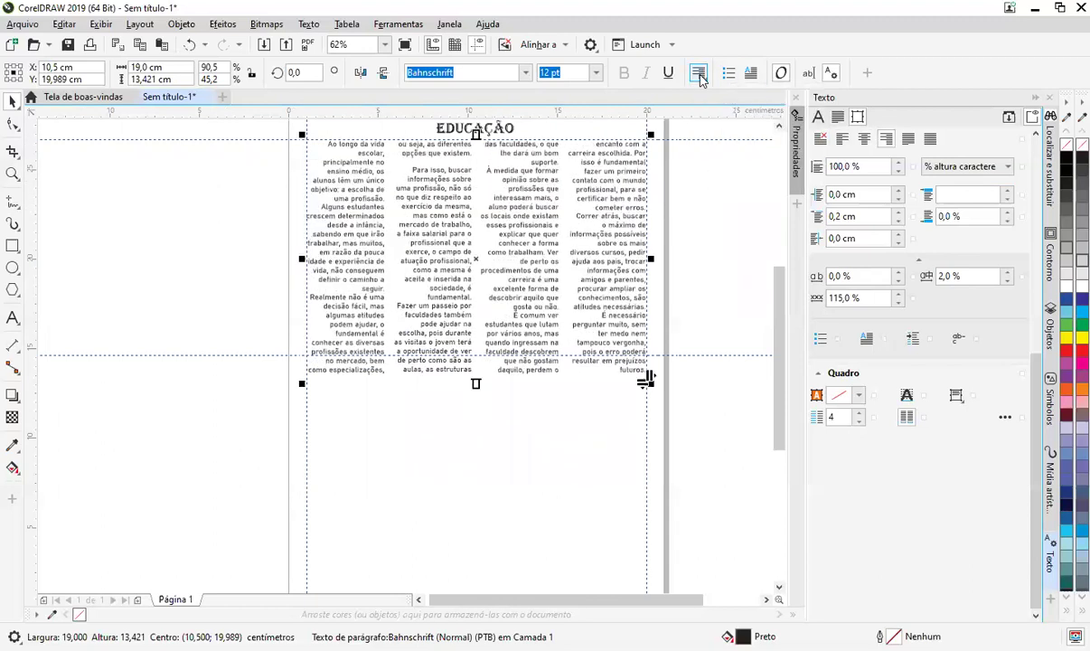
{"action": "left_click", "coordinate": [699, 74]}
{"action": "left_click", "coordinate": [744, 160]}
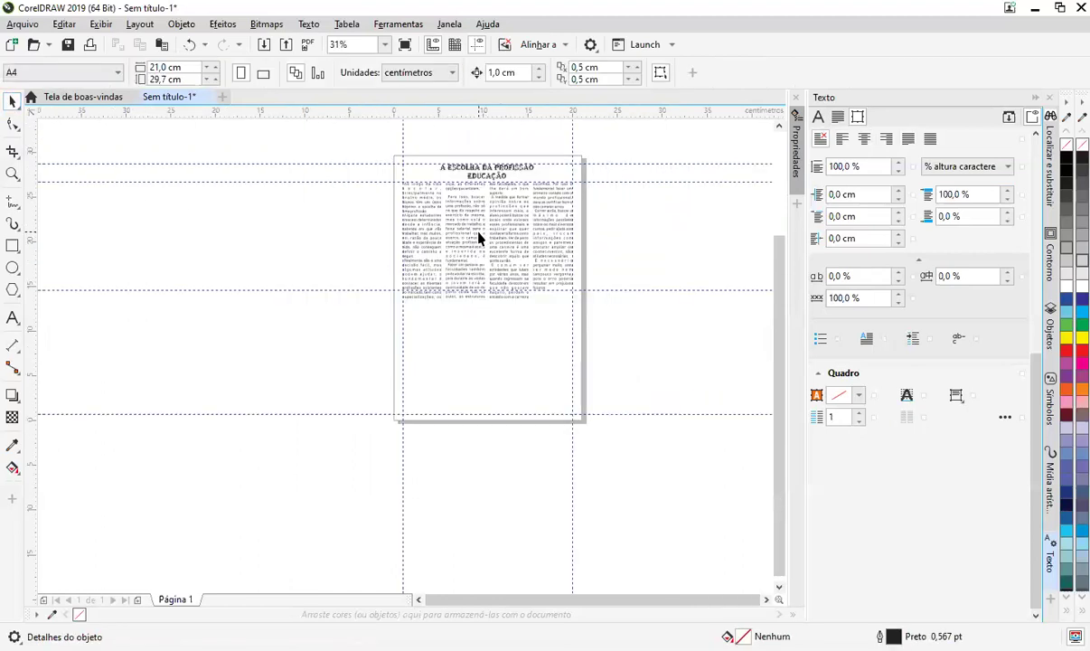
Step: Paste the copied picture below the body text and scale it to fill the space between the side margin guides
{"action": "scroll", "coordinate": [482, 239], "scroll_direction": "up", "scroll_amount": 1}
{"action": "scroll", "coordinate": [493, 286], "scroll_direction": "down", "scroll_amount": 1}
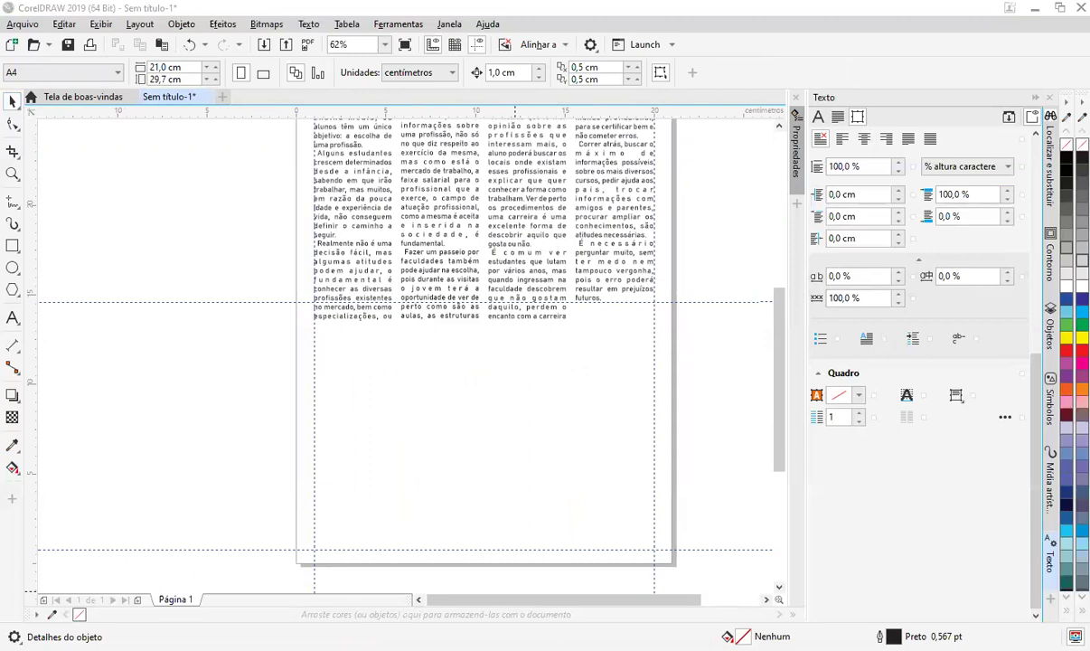
{"action": "key", "text": "ctrl+v"}
{"action": "left_click_drag", "start_coordinate": [492, 311], "coordinate": [430, 420]}
{"action": "left_click_drag", "start_coordinate": [538, 477], "coordinate": [662, 558]}
{"action": "left_click_drag", "start_coordinate": [653, 322], "coordinate": [657, 320]}
{"action": "left_click", "coordinate": [720, 346]}
Step: Add the page number "01" as 24 pt Arial artistic text near the page's upper-right margin corner
{"action": "scroll", "coordinate": [578, 377], "scroll_direction": "down", "scroll_amount": 1}
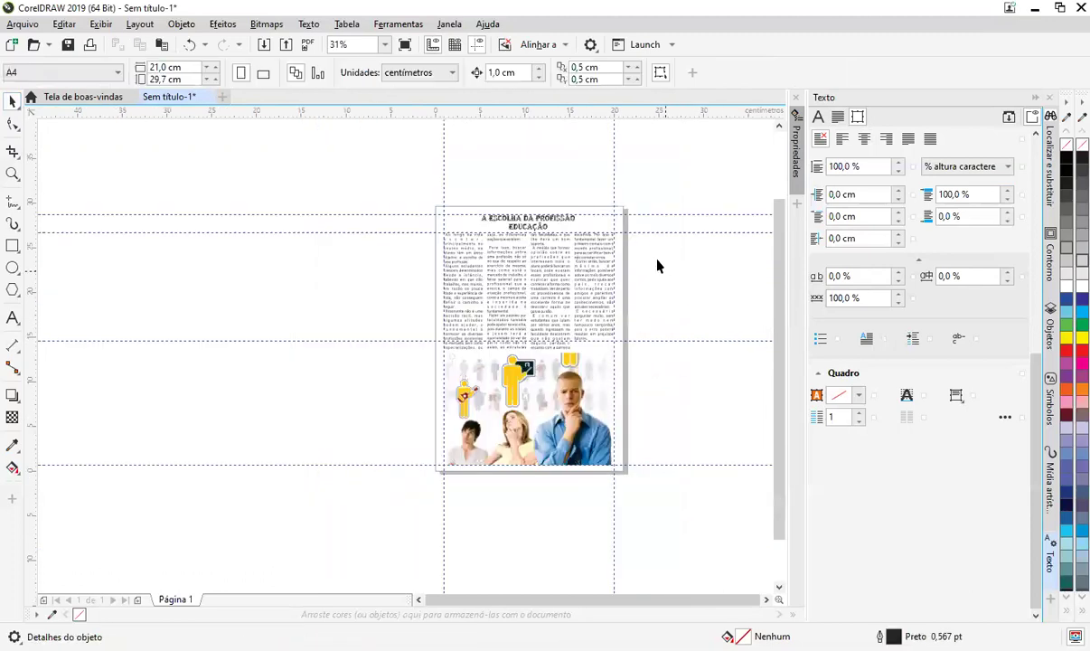
{"action": "scroll", "coordinate": [598, 223], "scroll_direction": "down", "scroll_amount": 1}
{"action": "scroll", "coordinate": [601, 205], "scroll_direction": "up", "scroll_amount": 1}
{"action": "scroll", "coordinate": [609, 226], "scroll_direction": "up", "scroll_amount": 2}
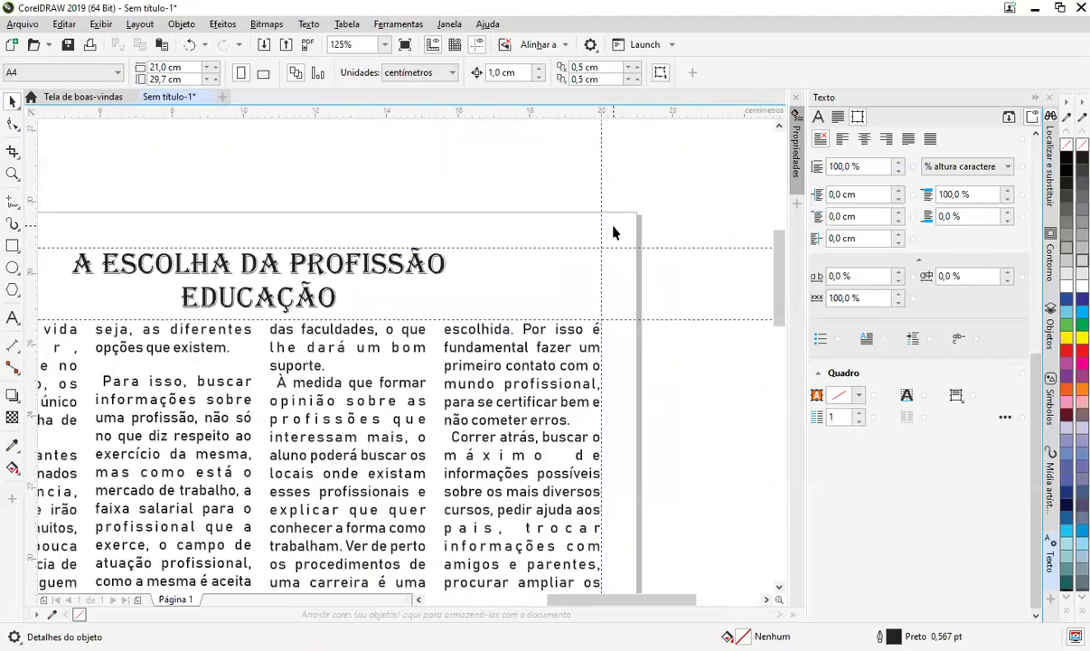
{"action": "left_click", "coordinate": [13, 318]}
{"action": "left_click", "coordinate": [565, 252]}
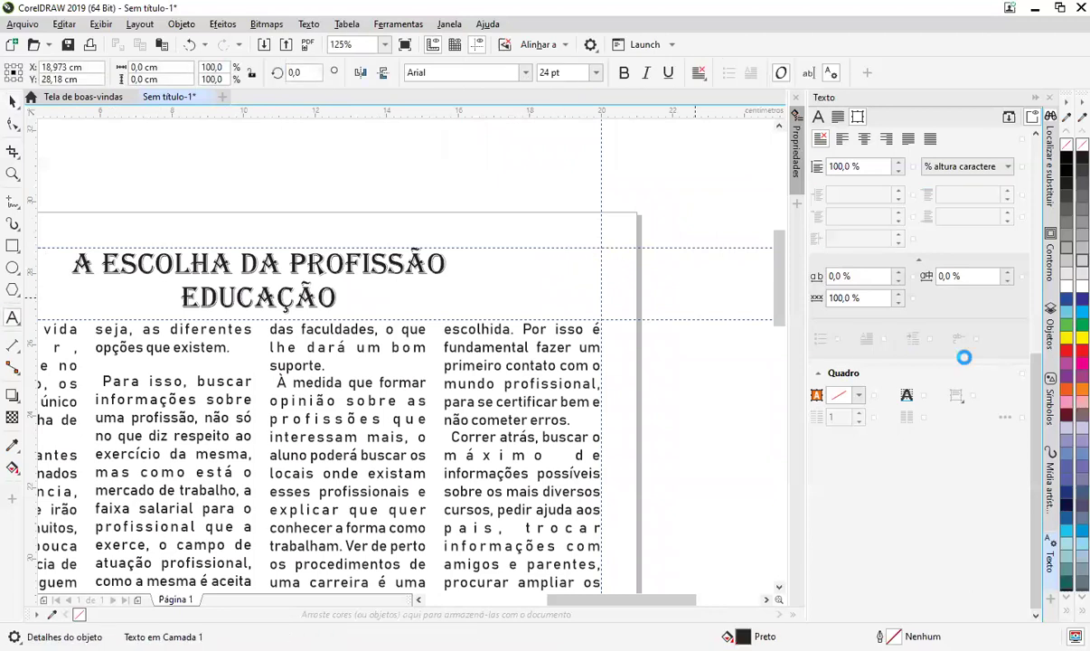
{"action": "type", "text": "01"}
{"action": "key", "text": "ctrl+space"}
{"action": "left_click", "coordinate": [696, 216]}
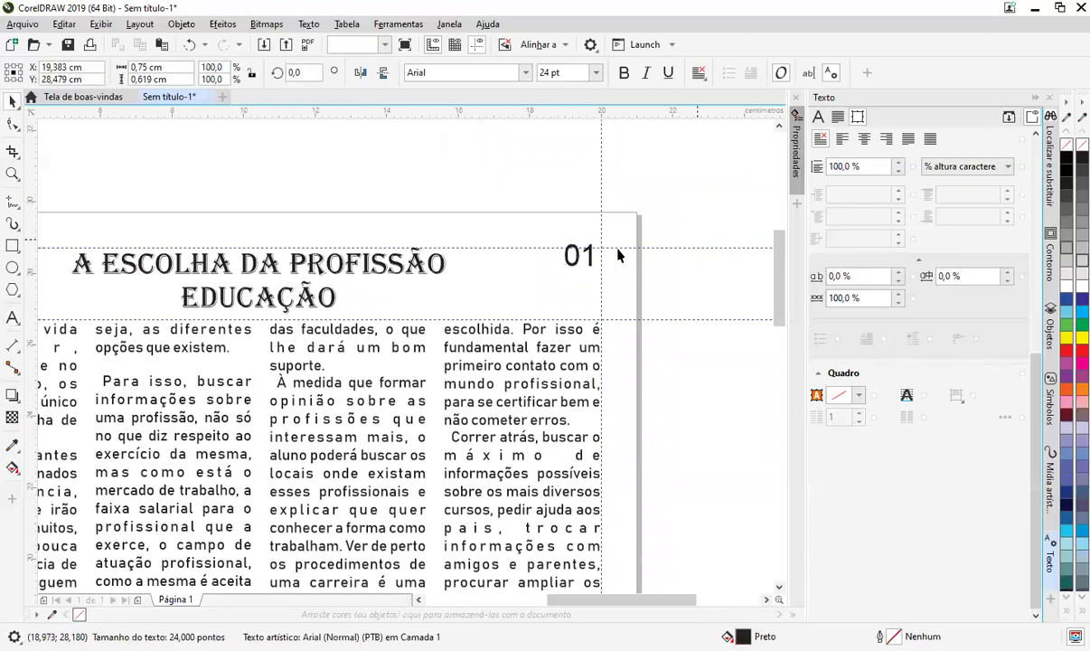
Step: Move the page number "01" to the corner where the right and top margin guides meet, and deselect it
{"action": "scroll", "coordinate": [590, 257], "scroll_direction": "up", "scroll_amount": 1}
{"action": "left_click", "coordinate": [598, 264]}
{"action": "left_click_drag", "start_coordinate": [598, 265], "coordinate": [610, 274]}
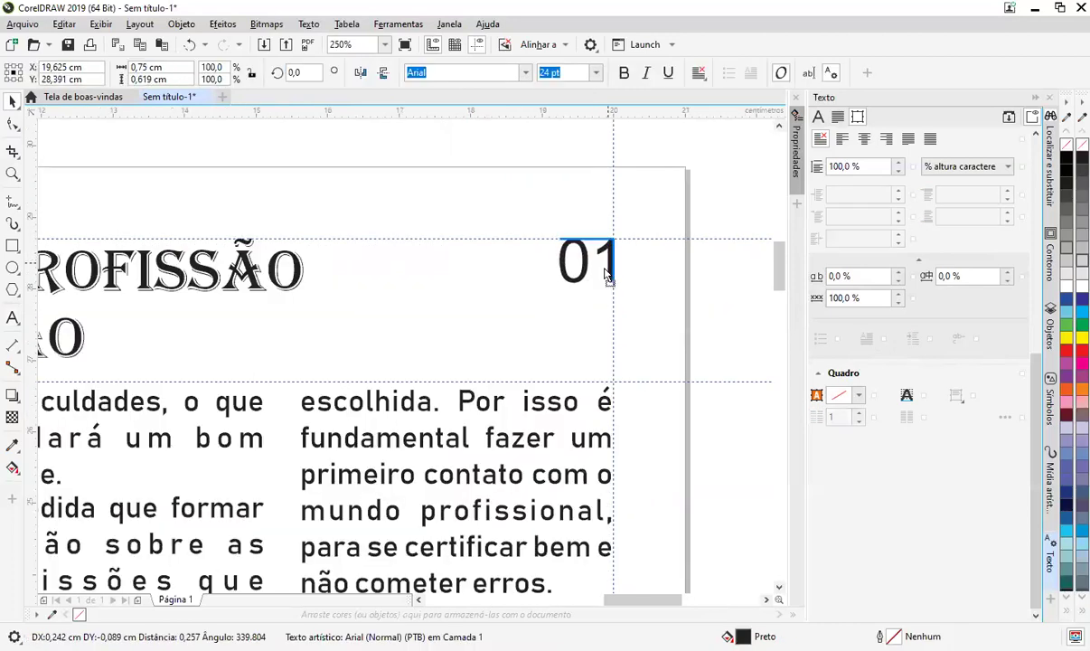
{"action": "left_click", "coordinate": [701, 181]}
{"action": "scroll", "coordinate": [610, 285], "scroll_direction": "down", "scroll_amount": 1}
{"action": "scroll", "coordinate": [652, 351], "scroll_direction": "down", "scroll_amount": 4}
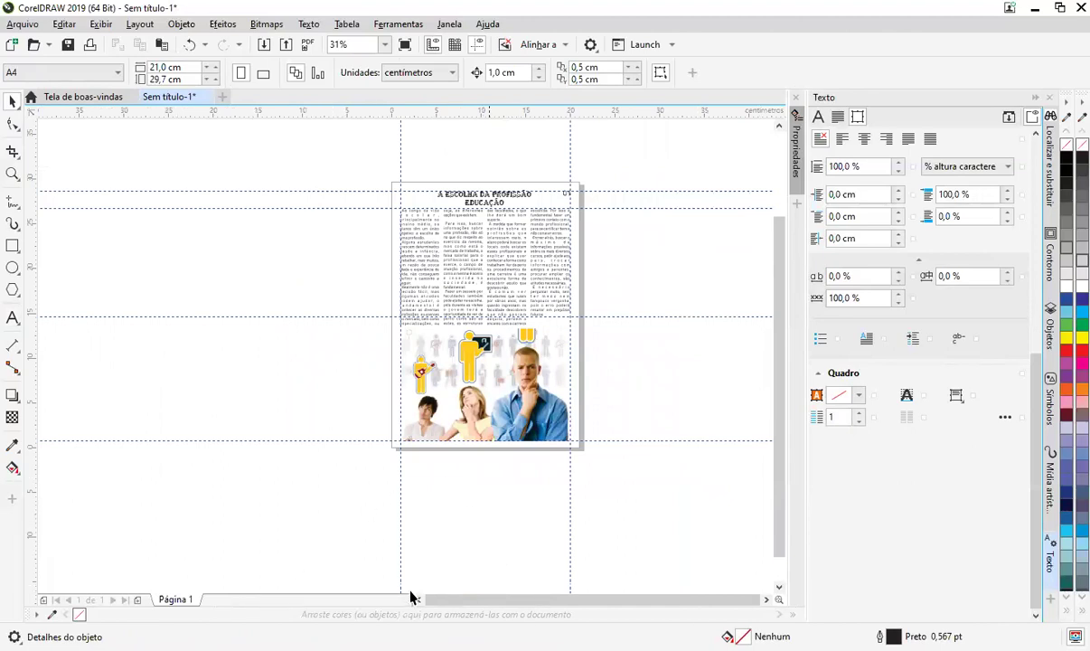
Step: Collapse the Texto docker and rename Página 1 as MATERIA PROFISSÃO
{"action": "left_click_drag", "start_coordinate": [410, 599], "coordinate": [624, 600]}
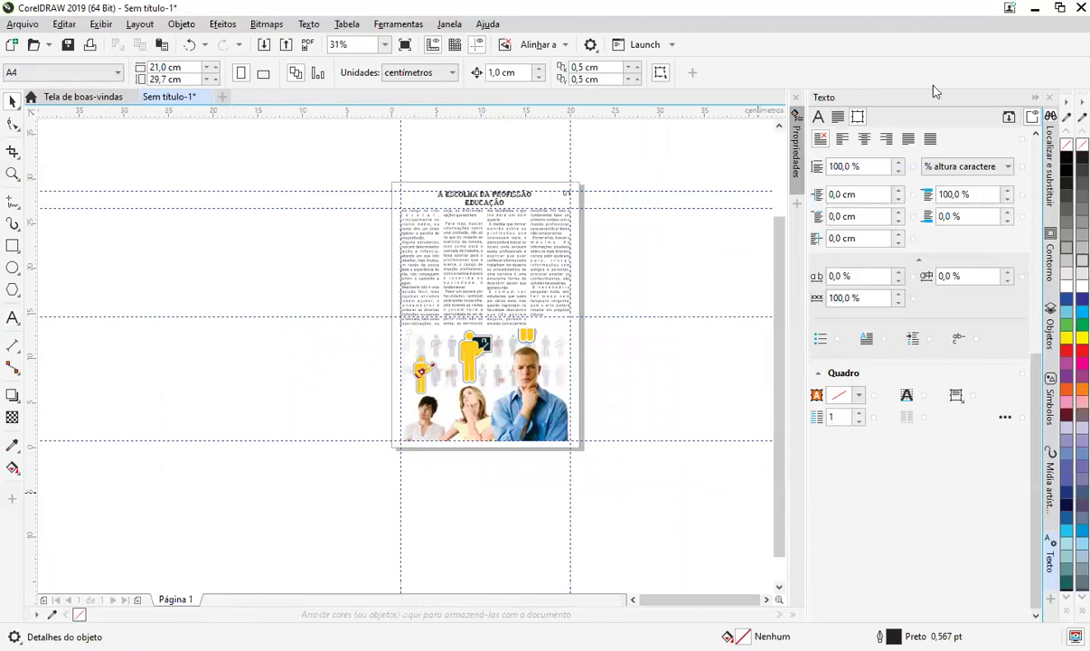
{"action": "left_click", "coordinate": [1036, 96]}
{"action": "left_click_drag", "start_coordinate": [863, 342], "coordinate": [708, 353]}
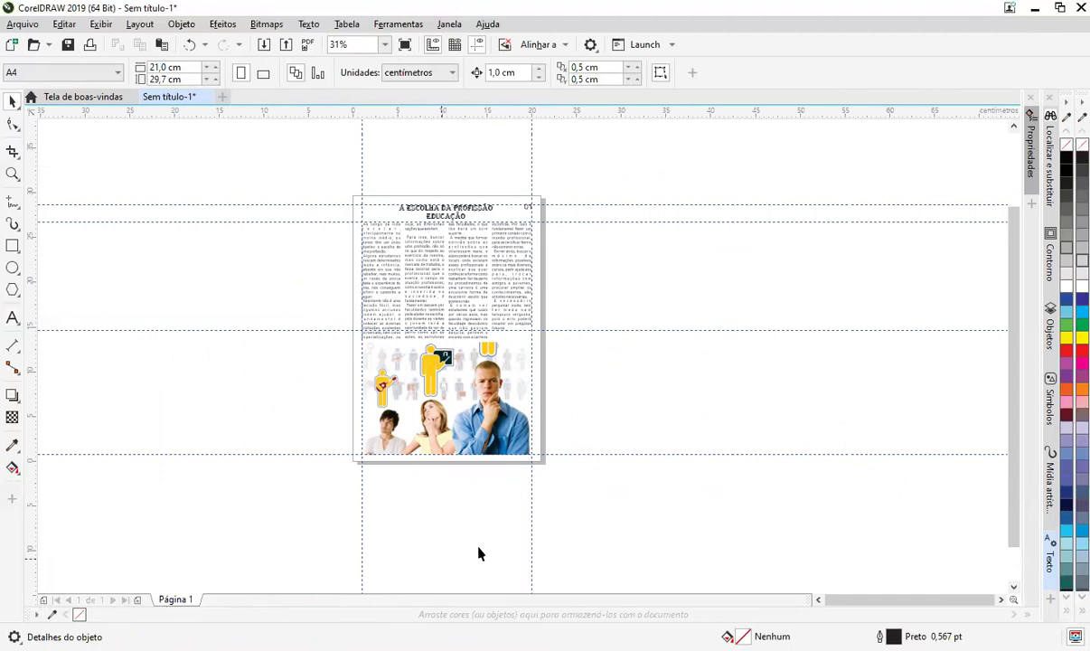
{"action": "left_click", "coordinate": [492, 397]}
{"action": "left_click", "coordinate": [557, 407]}
{"action": "right_click", "coordinate": [179, 600]}
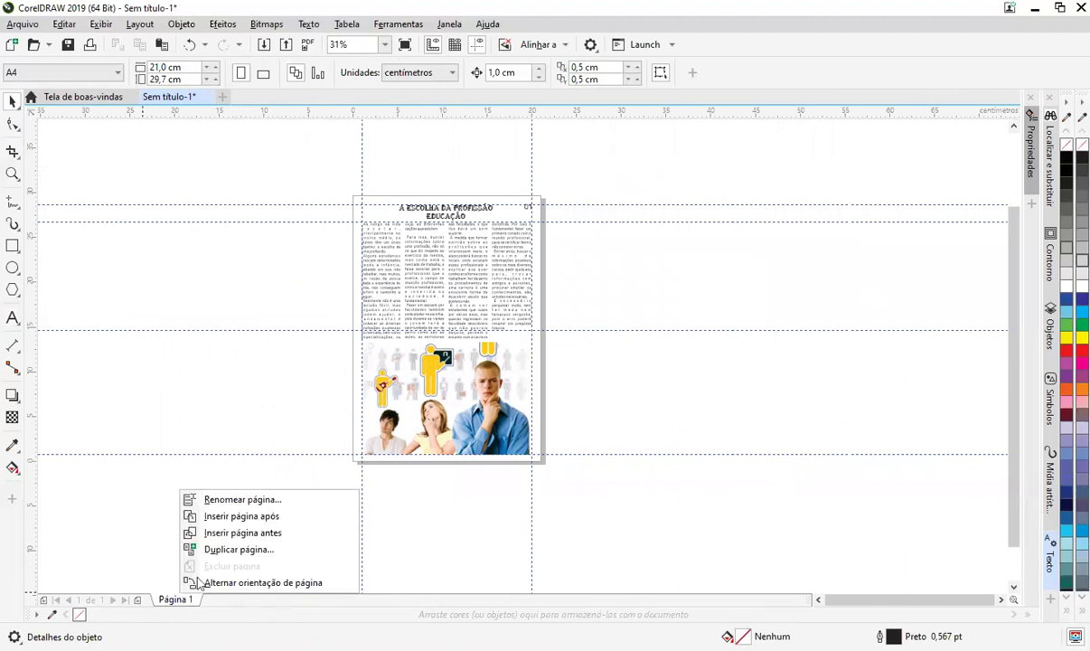
{"action": "left_click", "coordinate": [244, 502]}
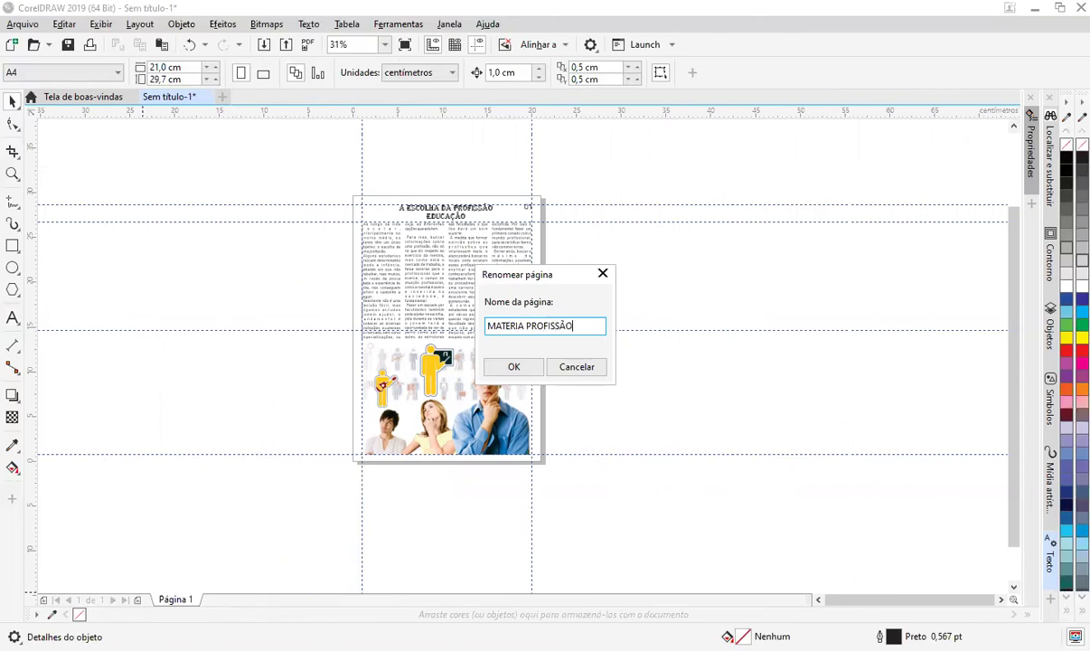
{"action": "key", "text": "Return"}
Step: Add a second page after the article page and delete the horizontal guideline across the middle of the page
{"action": "left_click", "coordinate": [137, 600]}
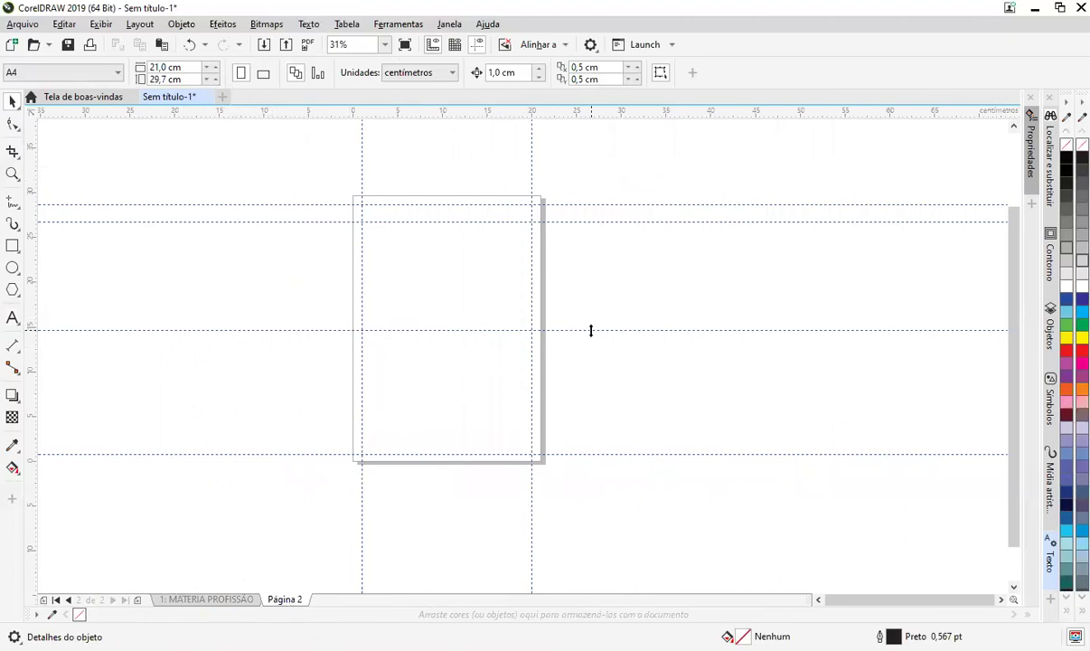
{"action": "left_click_drag", "start_coordinate": [591, 331], "coordinate": [557, 117]}
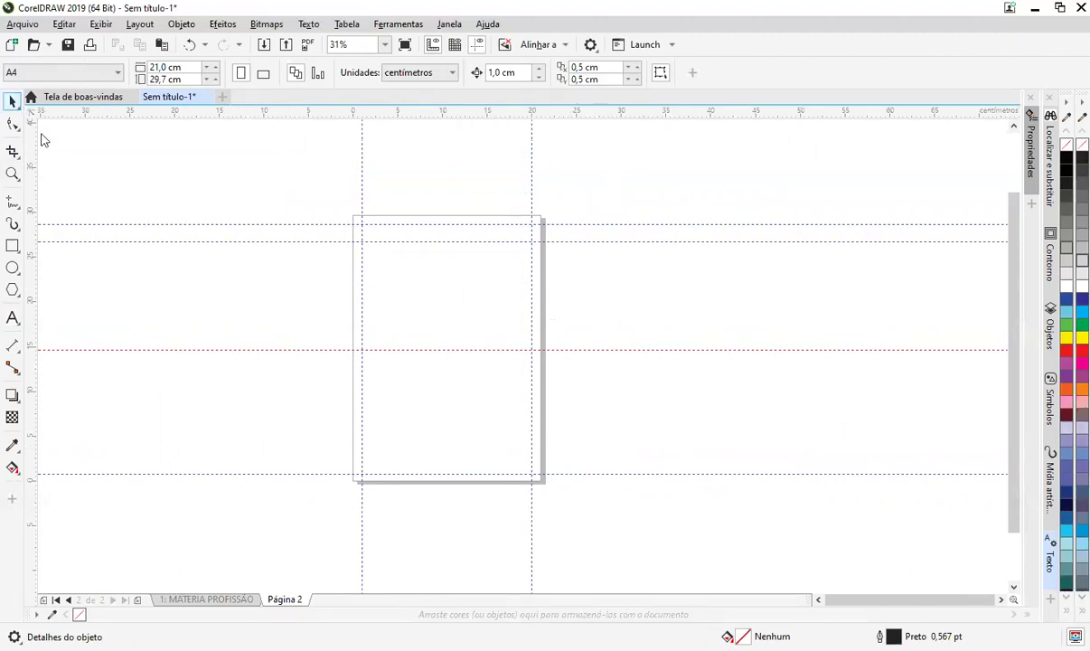
{"action": "scroll", "coordinate": [398, 474], "scroll_direction": "down", "scroll_amount": 2}
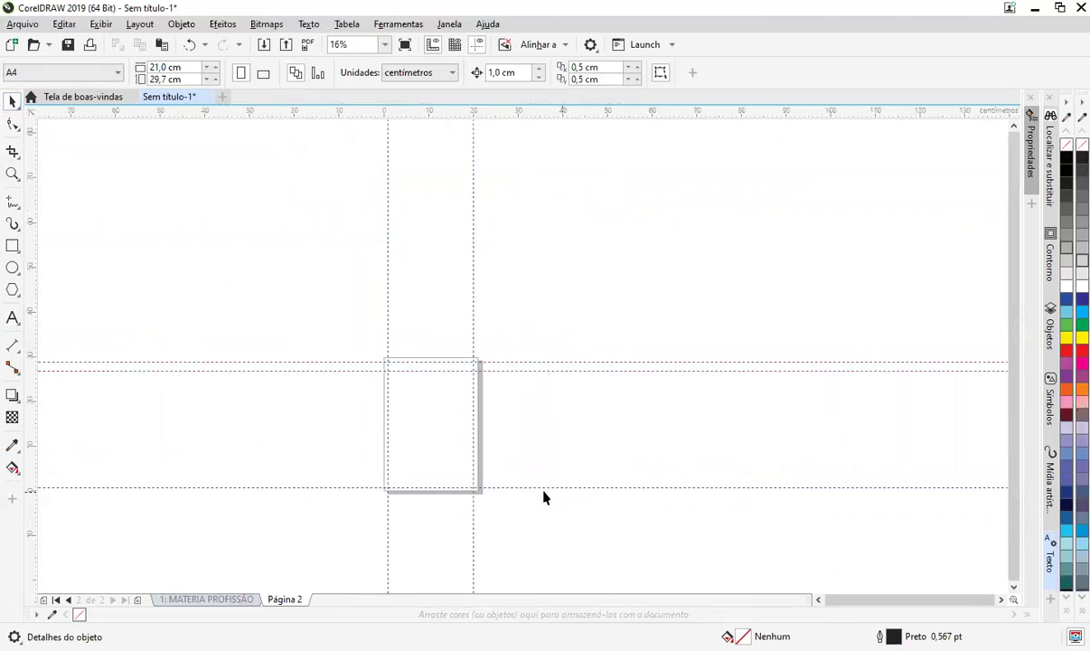
{"action": "scroll", "coordinate": [497, 493], "scroll_direction": "up", "scroll_amount": 1}
{"action": "left_click_drag", "start_coordinate": [344, 460], "coordinate": [441, 467]}
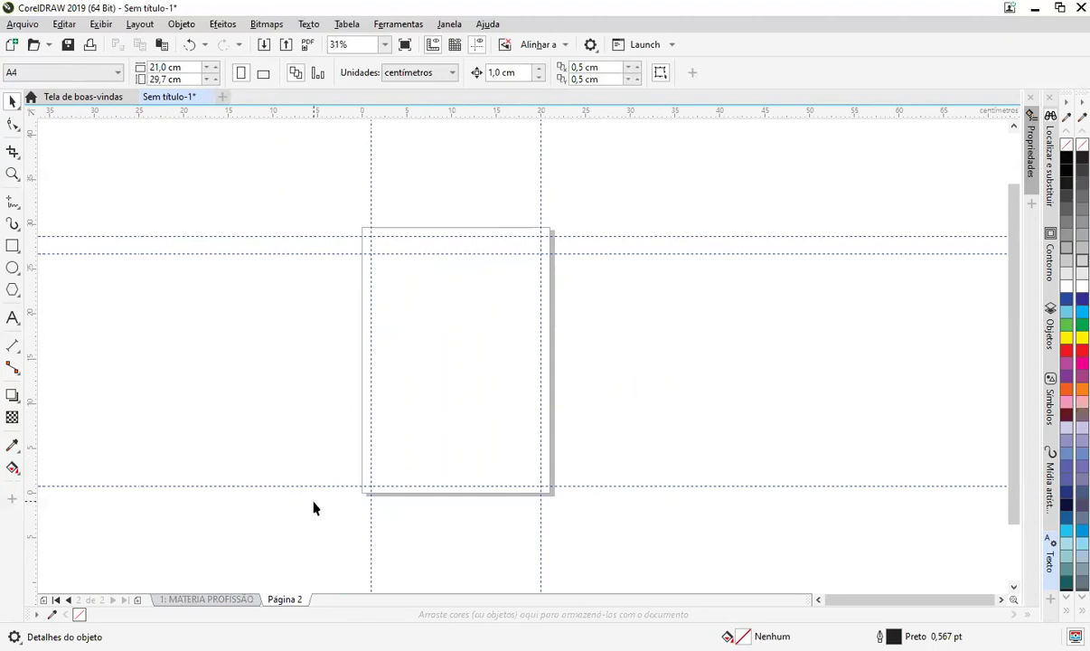
Step: Insert a third and a fourth page, view pages 3 and 2, and return to the MATERIA PROFISSÃO page
{"action": "left_click", "coordinate": [139, 599]}
{"action": "left_click", "coordinate": [139, 600]}
{"action": "left_click", "coordinate": [329, 600]}
{"action": "left_click", "coordinate": [284, 600]}
{"action": "left_click", "coordinate": [209, 600]}
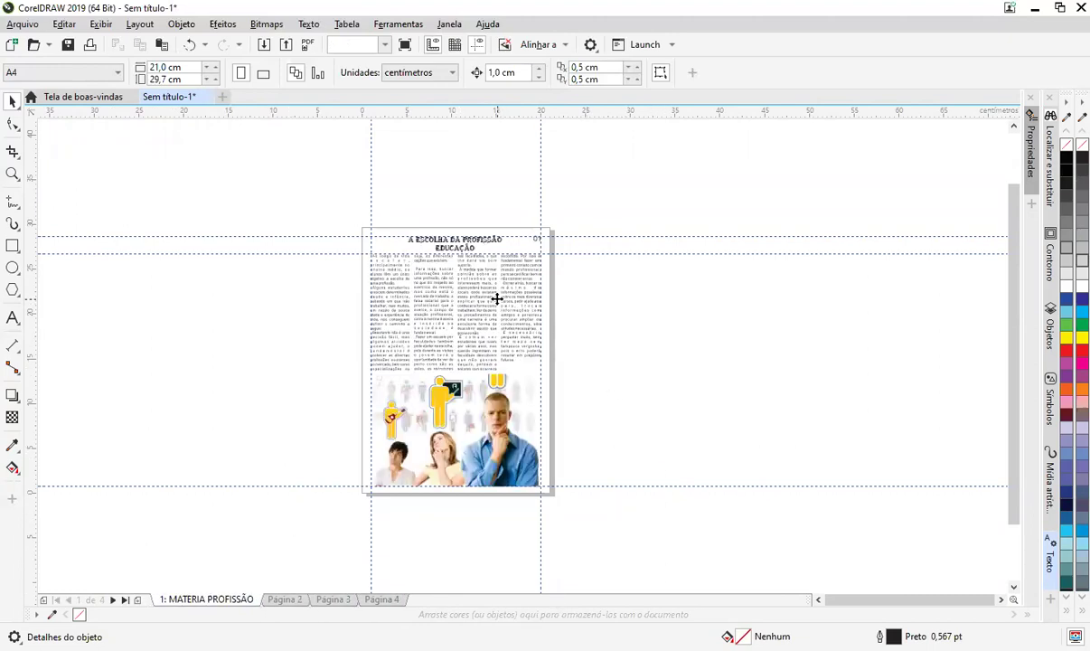
Step: Copy the four-column body text frame from the MATERIA PROFISSÃO page and paste it on Página 2
{"action": "left_click", "coordinate": [497, 296]}
{"action": "left_click", "coordinate": [584, 296]}
{"action": "left_click", "coordinate": [480, 294]}
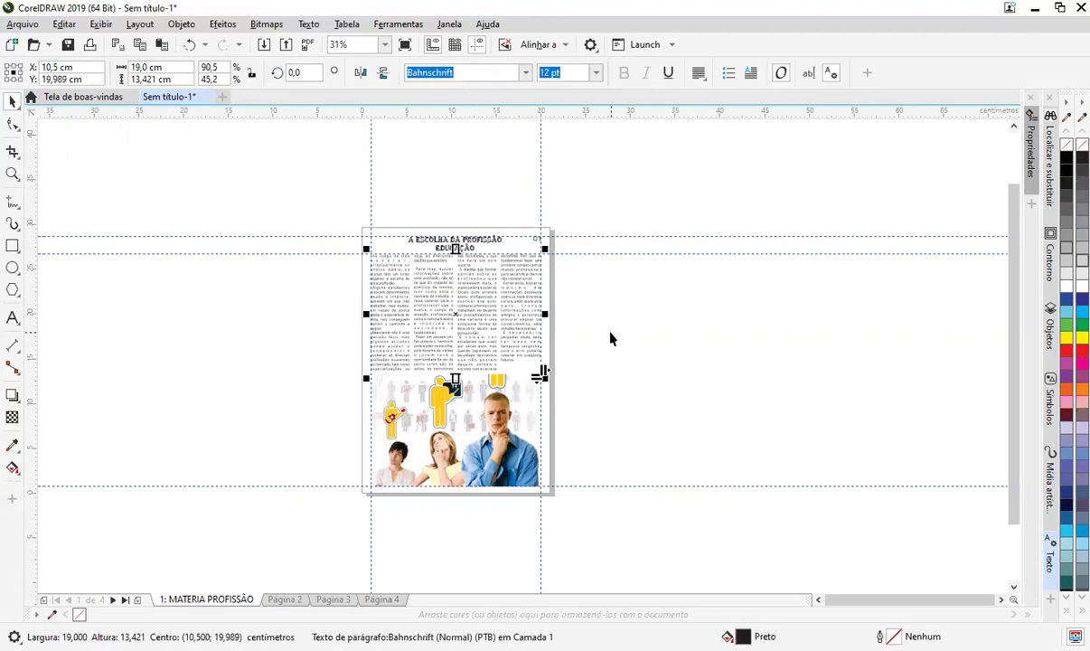
{"action": "left_click", "coordinate": [285, 599]}
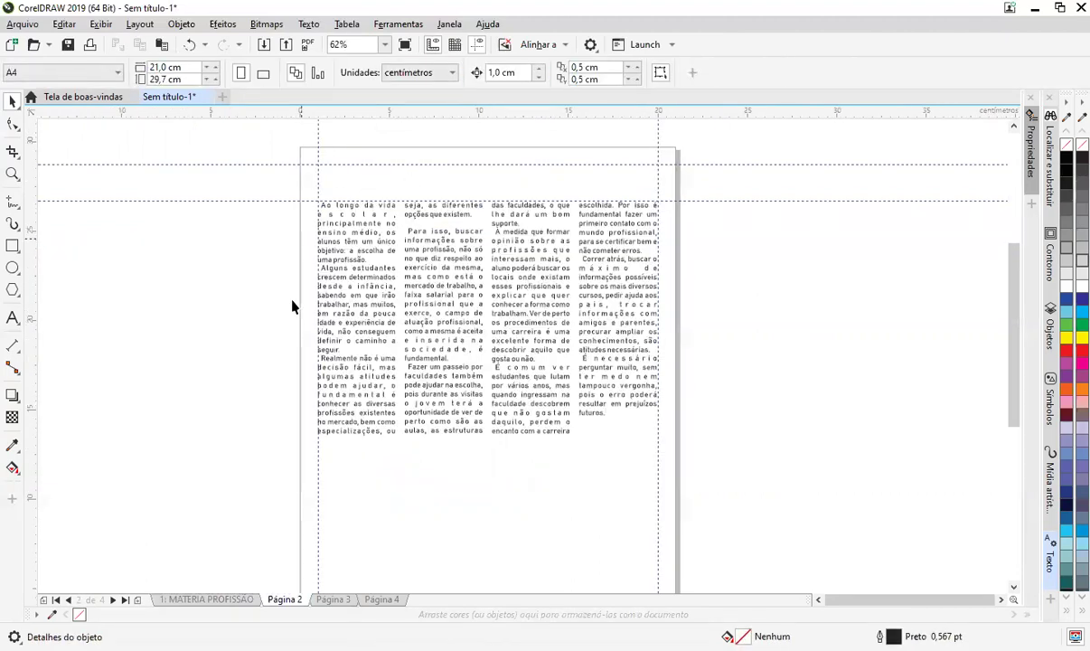
Step: Copy the Algerian heading from the MATERIA PROFISSÃO page and paste it above the body text on Página 2
{"action": "left_click", "coordinate": [237, 600]}
{"action": "left_click", "coordinate": [494, 165]}
{"action": "left_click", "coordinate": [499, 178]}
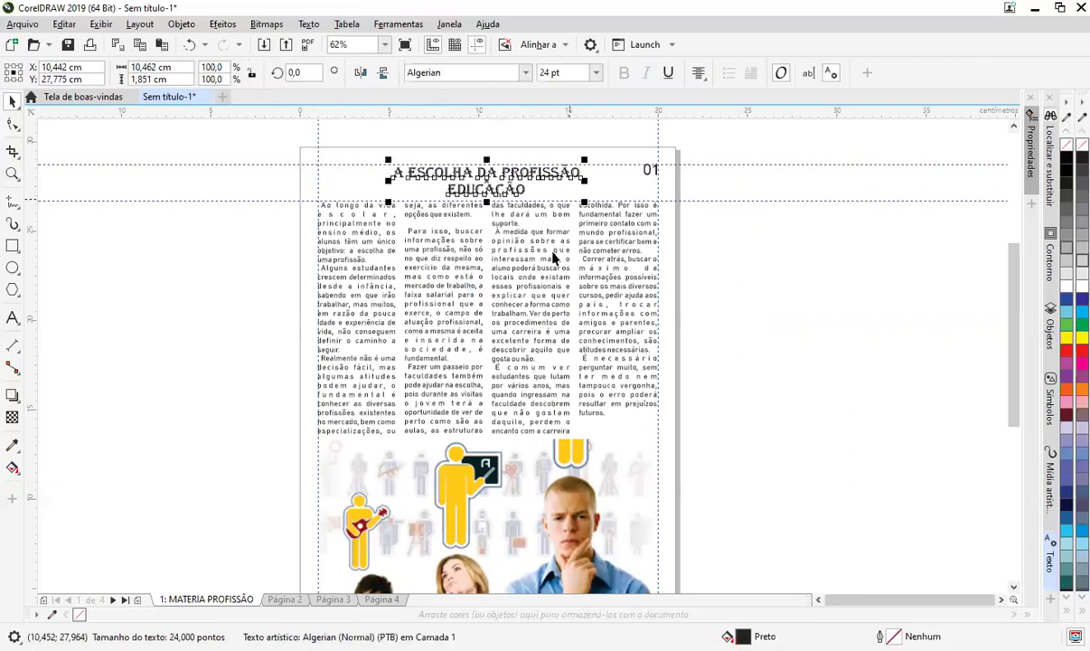
{"action": "left_click", "coordinate": [284, 600]}
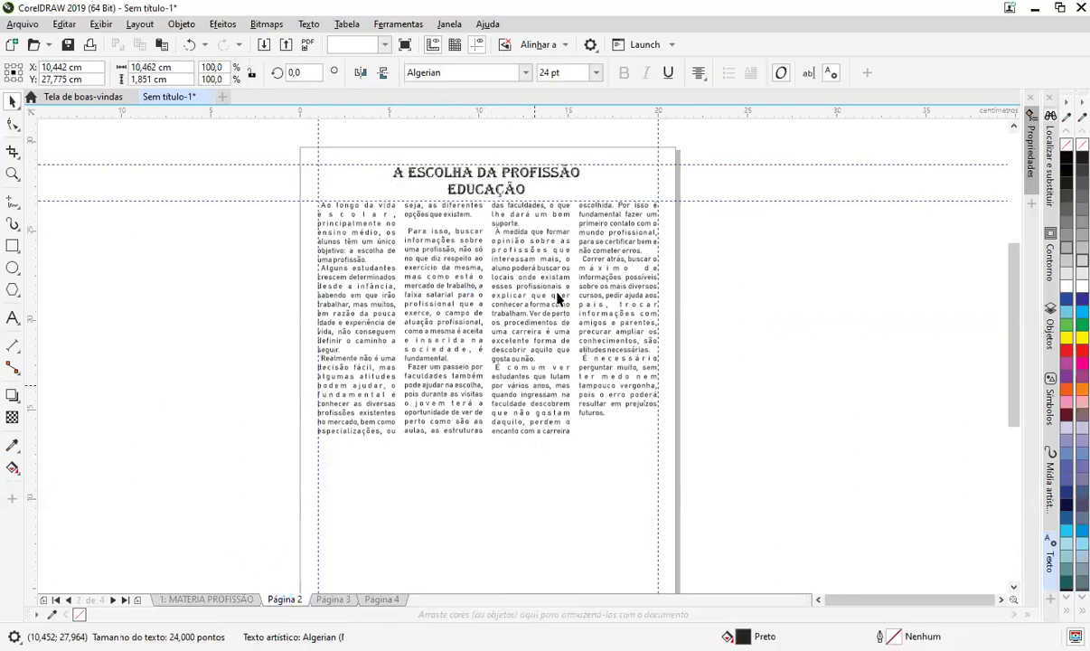
Step: Replace the heading text on Página 2 with "EDUCAÇÃO FISICA"
{"action": "double_click", "coordinate": [513, 189]}
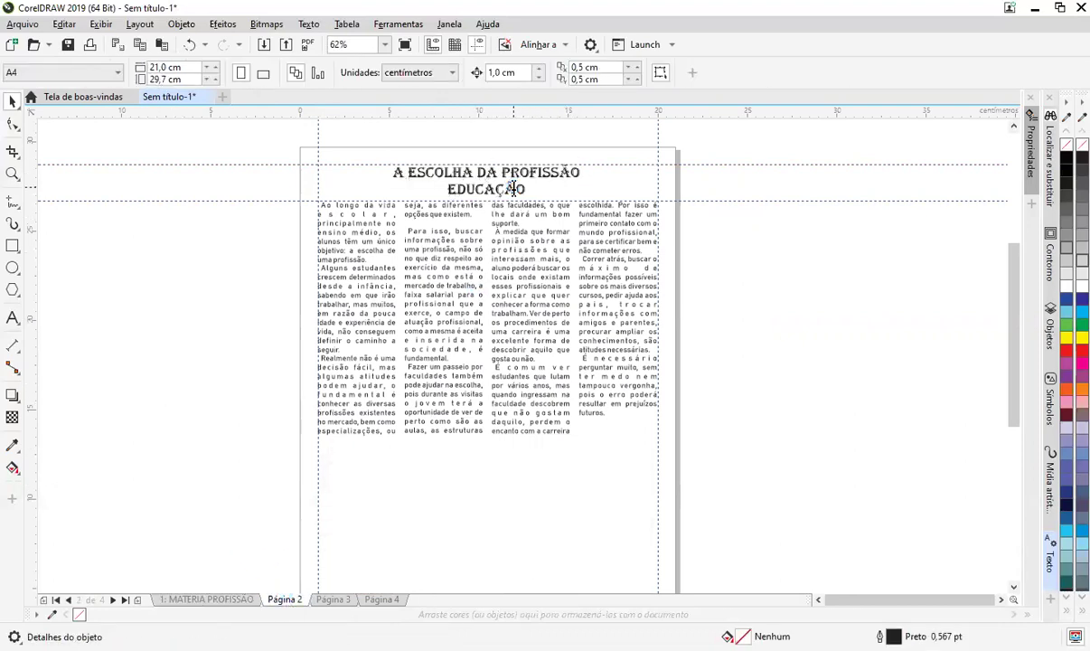
{"action": "key", "text": "ctrl+a"}
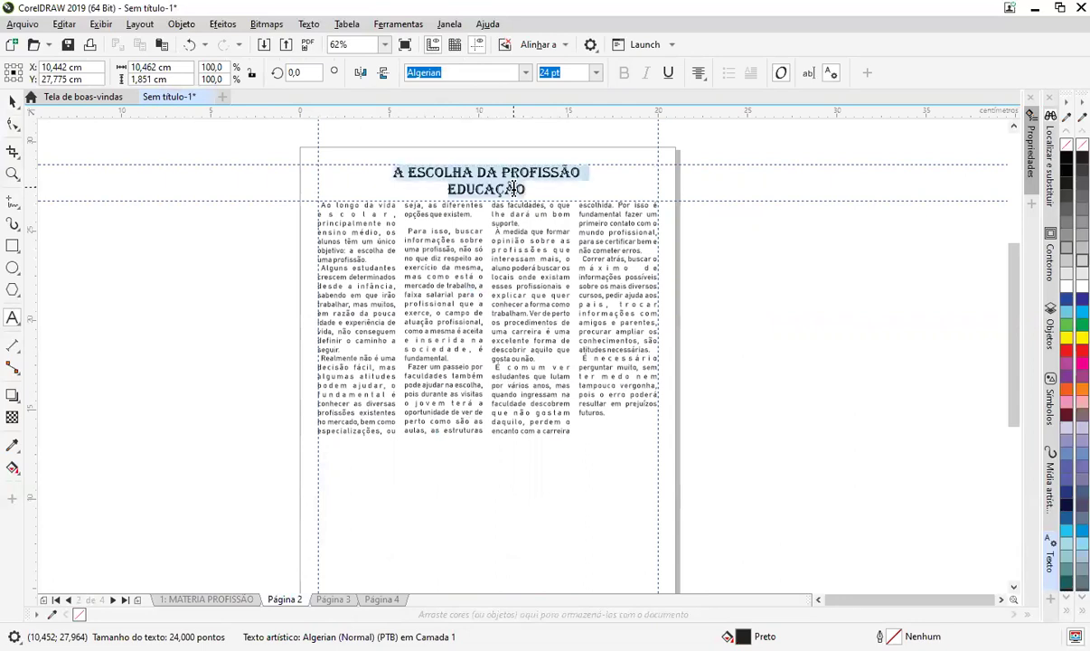
{"action": "type", "text": "EDUC"}
{"action": "key", "text": "BackSpace"}
{"action": "type", "text": "CAÇÃO FISI"}
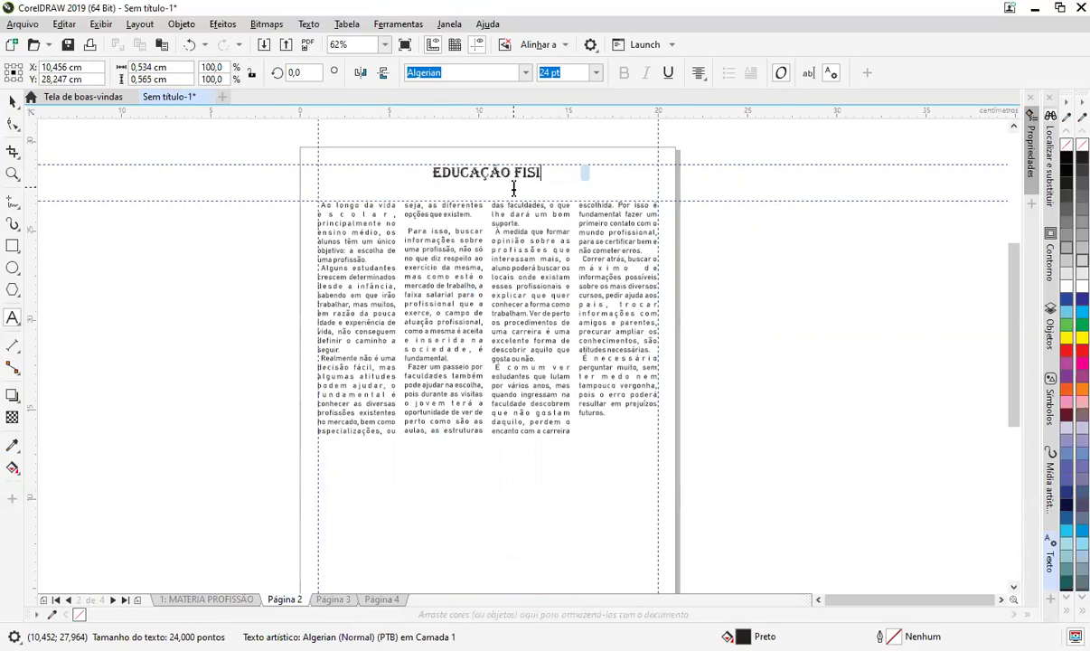
{"action": "type", "text": "CA"}
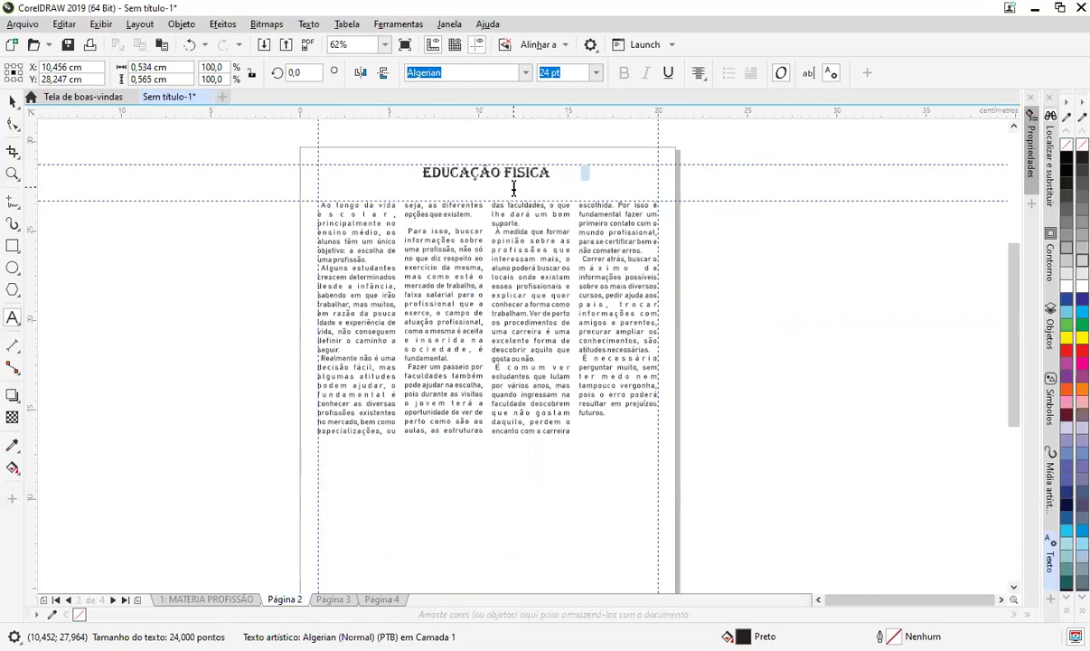
{"action": "left_click", "coordinate": [523, 223]}
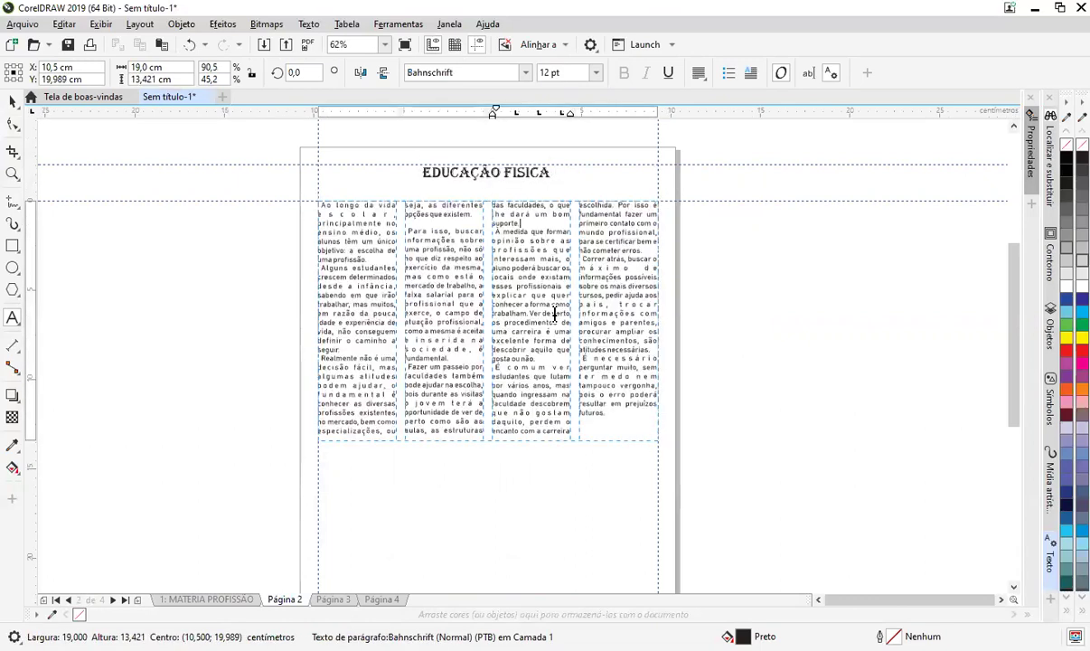
{"action": "key", "text": "ctrl+a"}
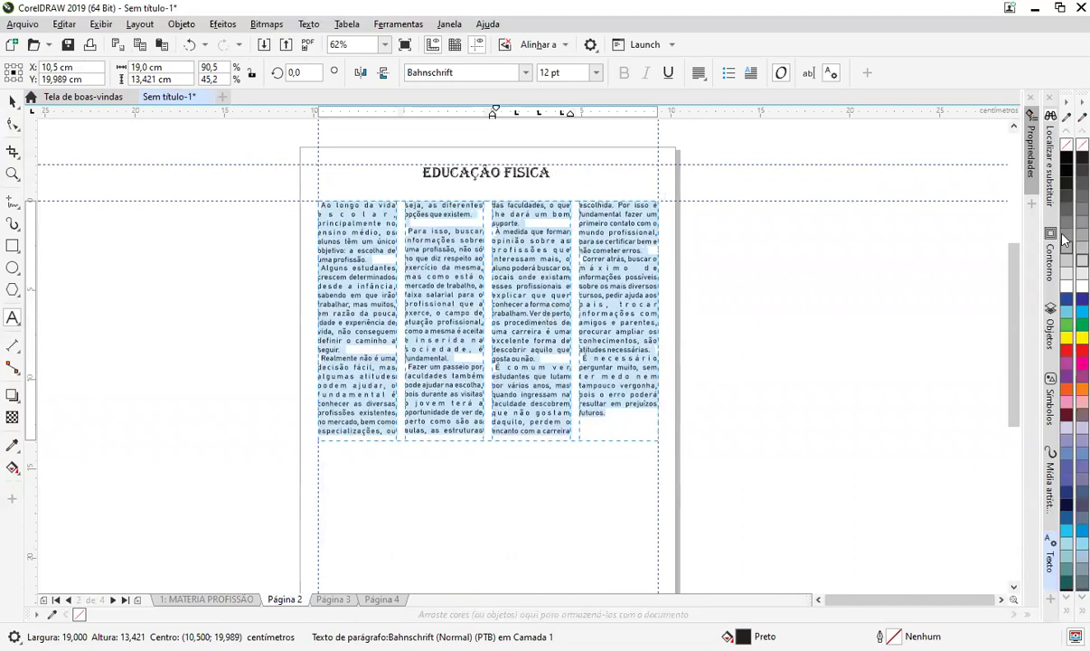
{"action": "key", "text": "Escape"}
{"action": "left_click", "coordinate": [802, 255]}
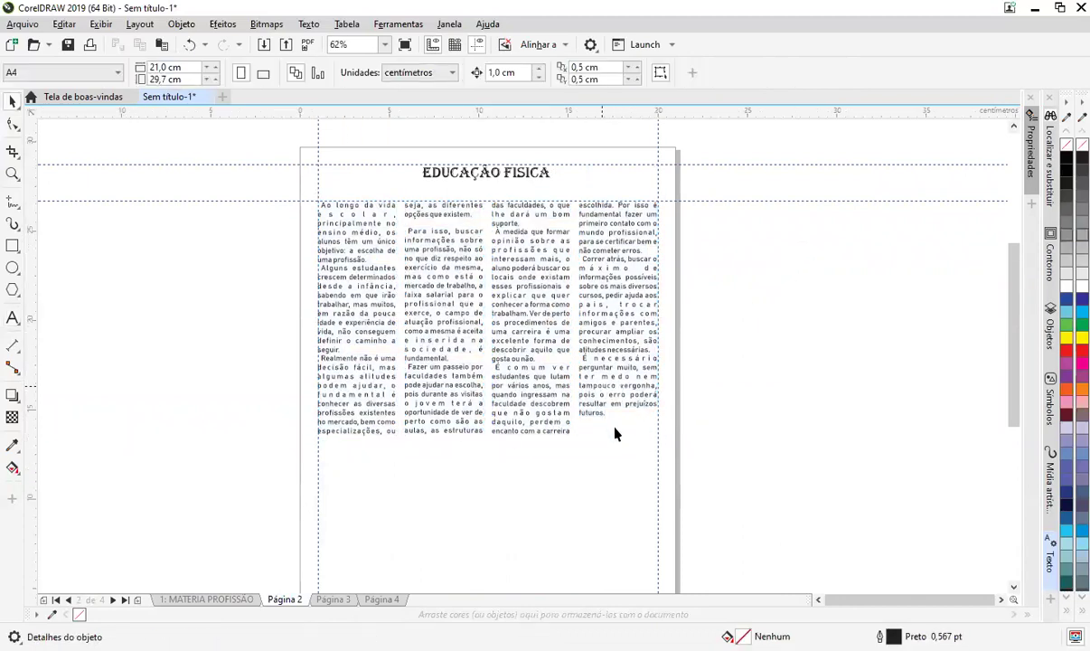
{"action": "scroll", "coordinate": [591, 406], "scroll_direction": "down", "scroll_amount": 4}
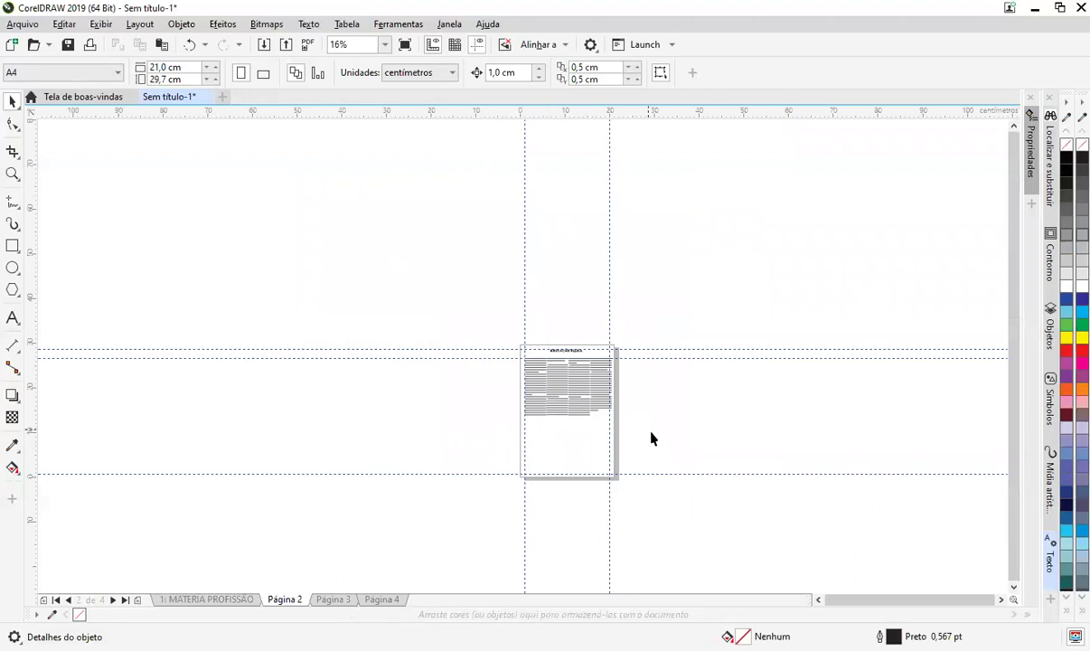
{"action": "scroll", "coordinate": [651, 439], "scroll_direction": "up", "scroll_amount": 2}
{"action": "left_click", "coordinate": [569, 404]}
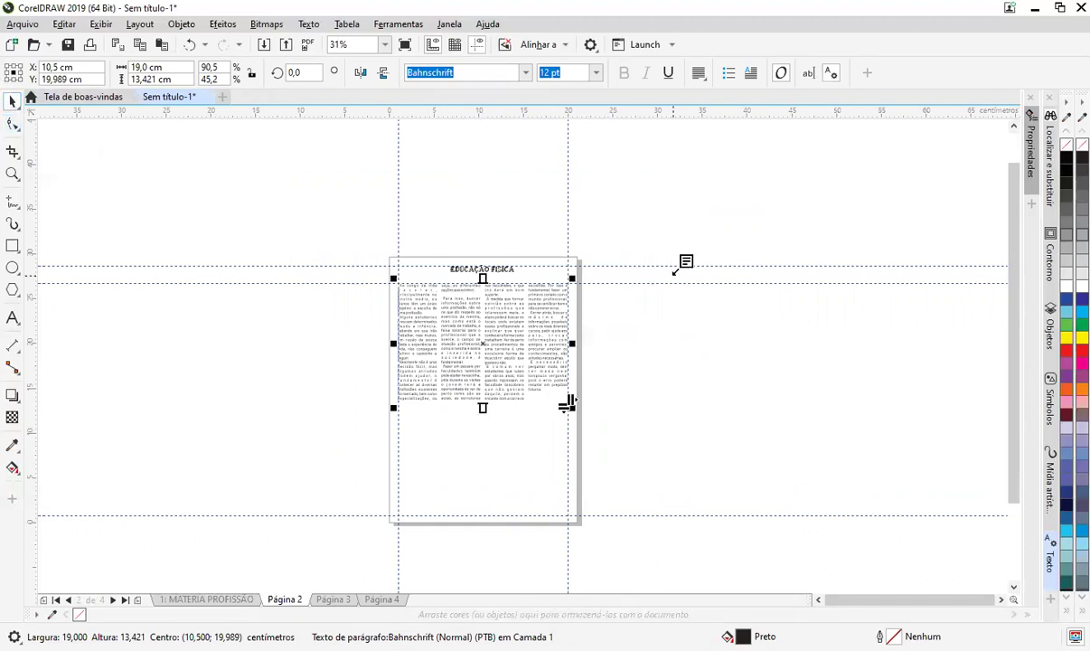
{"action": "key", "text": "F8"}
{"action": "left_click", "coordinate": [737, 351]}
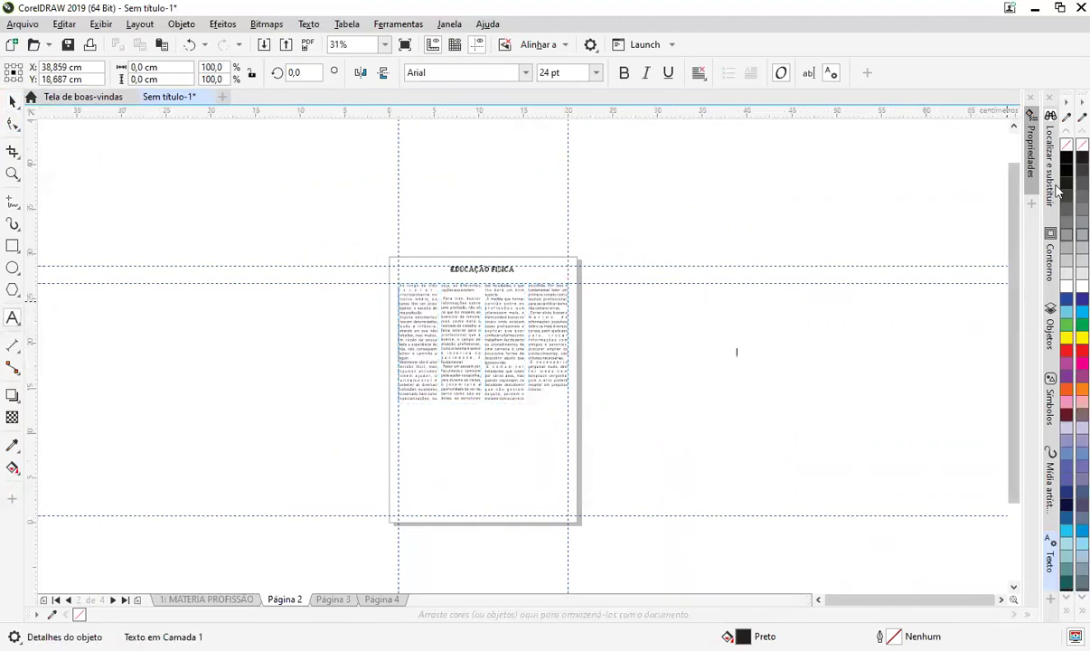
Step: Expand the Texto docker with its Quadro options and select the four-column body text frame on Página 2
{"action": "left_click", "coordinate": [1055, 558]}
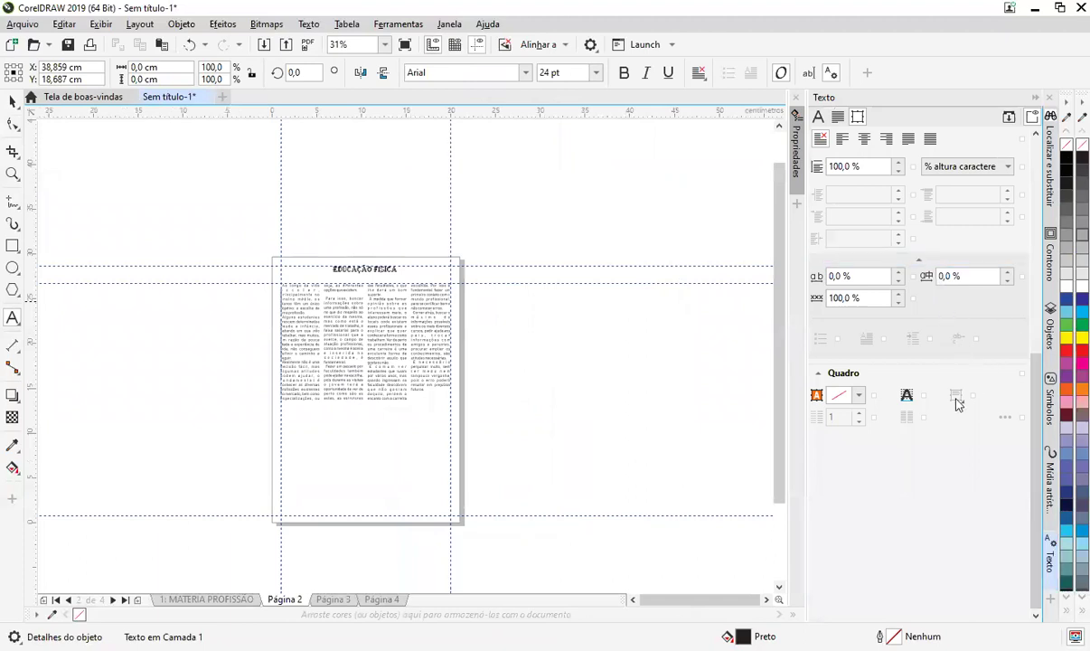
{"action": "left_click", "coordinate": [859, 396]}
{"action": "left_click", "coordinate": [860, 396]}
{"action": "left_click", "coordinate": [860, 400]}
{"action": "left_click", "coordinate": [420, 358]}
{"action": "left_click", "coordinate": [12, 104]}
{"action": "left_click", "coordinate": [154, 396]}
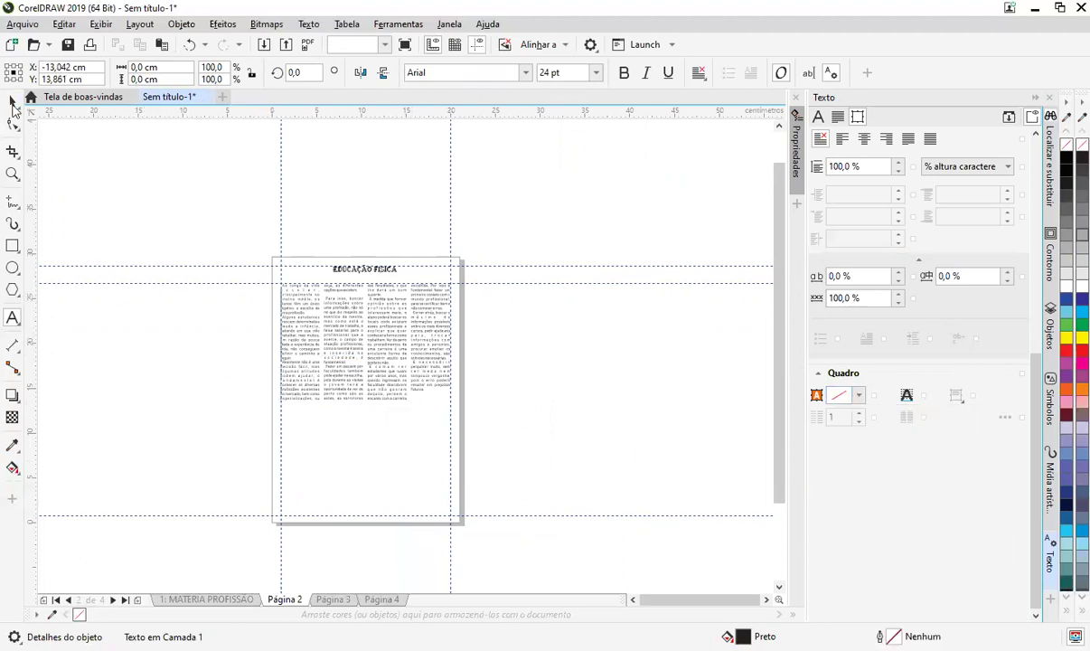
{"action": "left_click", "coordinate": [12, 103]}
{"action": "left_click", "coordinate": [387, 340]}
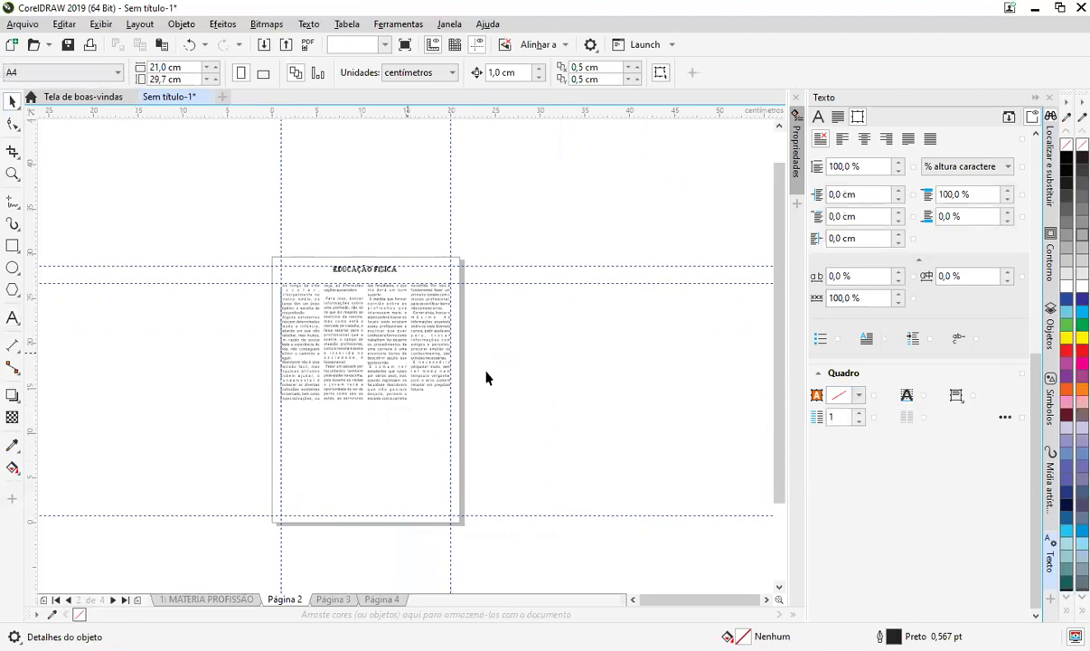
Step: Try several red shades as the body frame's background colour and settle on pale pink, C 3, M 17, Y 9, K 0
{"action": "left_click", "coordinate": [860, 399]}
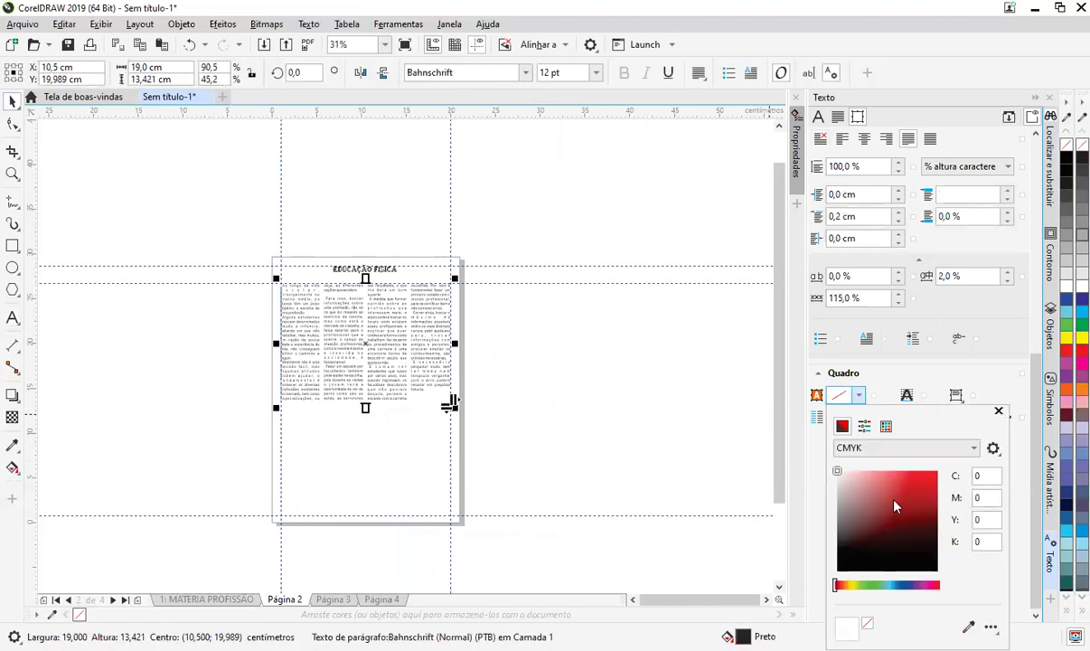
{"action": "left_click", "coordinate": [920, 488]}
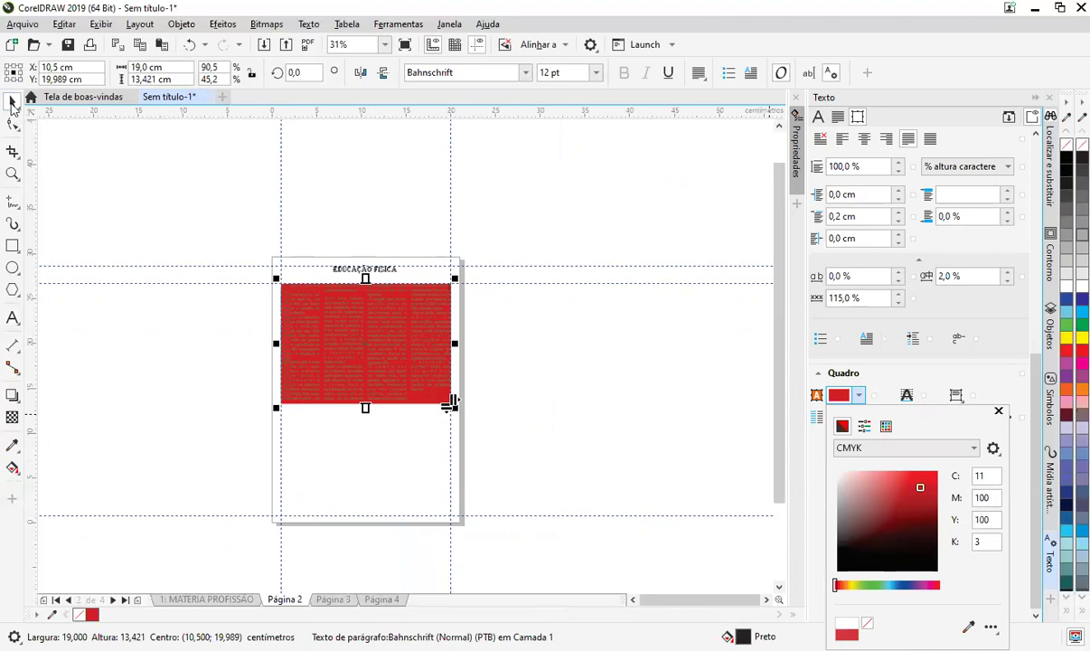
{"action": "left_click", "coordinate": [923, 500]}
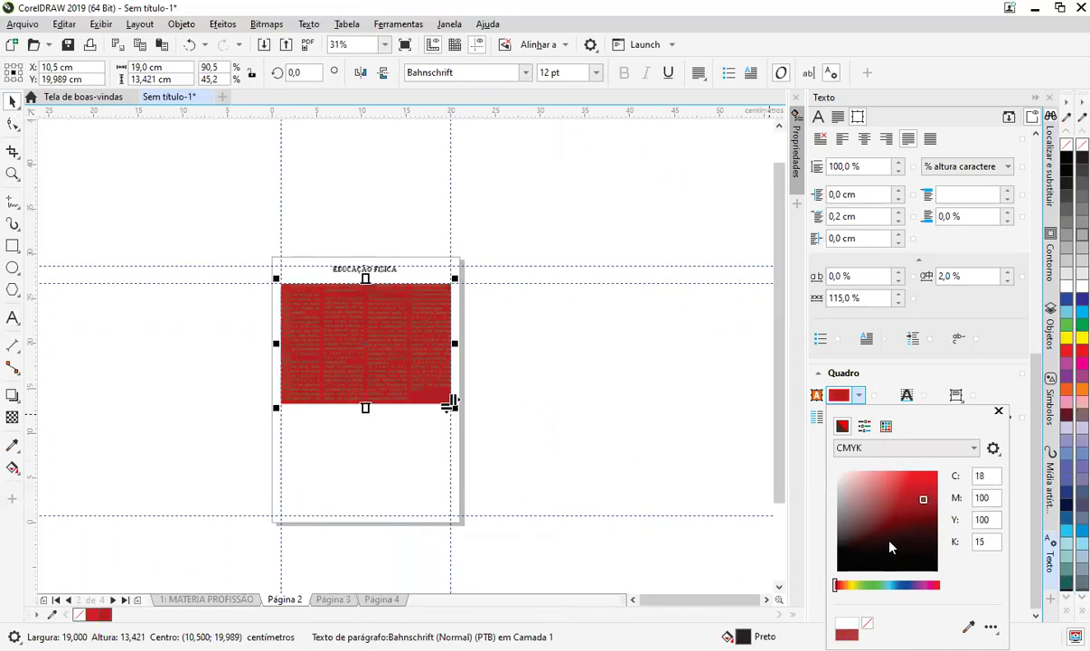
{"action": "left_click", "coordinate": [889, 539]}
{"action": "left_click", "coordinate": [868, 495]}
{"action": "left_click_drag", "start_coordinate": [925, 481], "coordinate": [879, 475]}
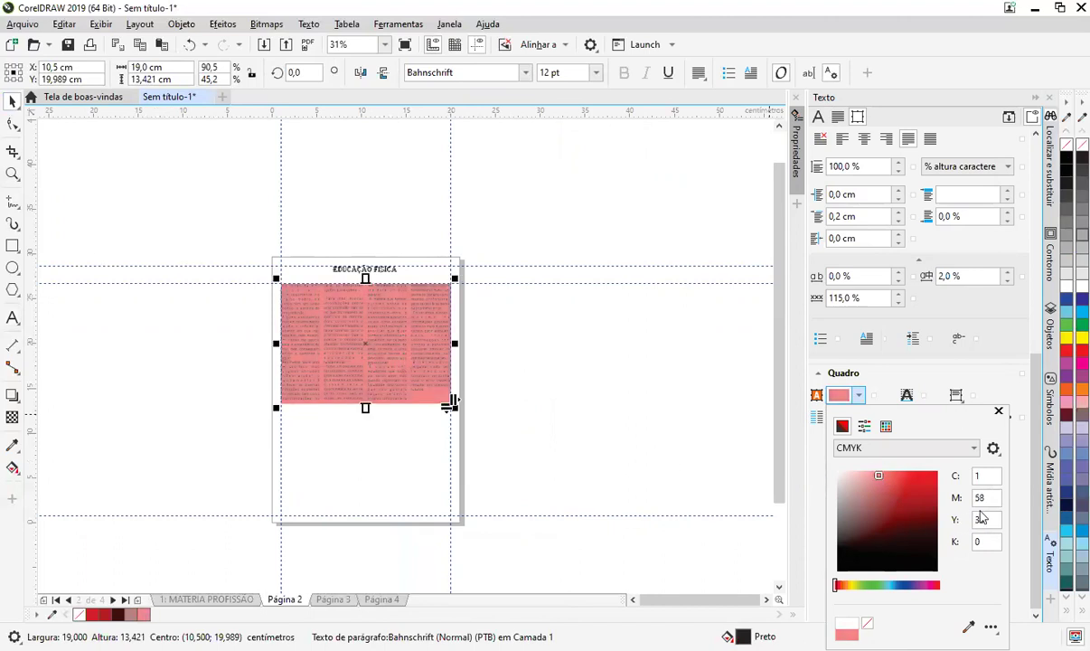
{"action": "left_click", "coordinate": [854, 473]}
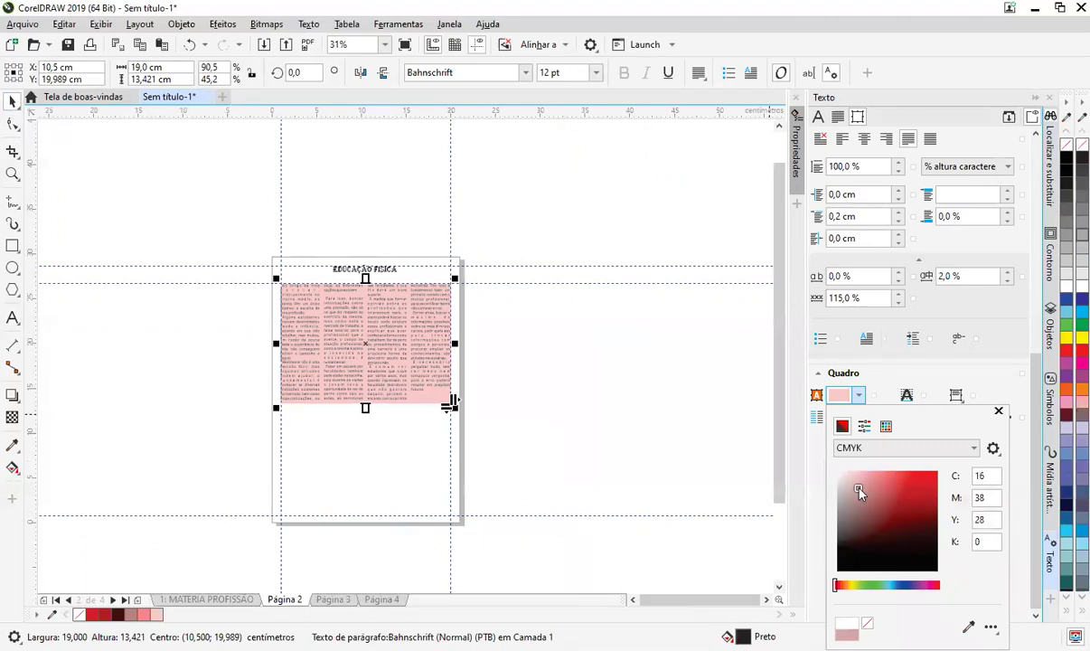
{"action": "left_click", "coordinate": [847, 474]}
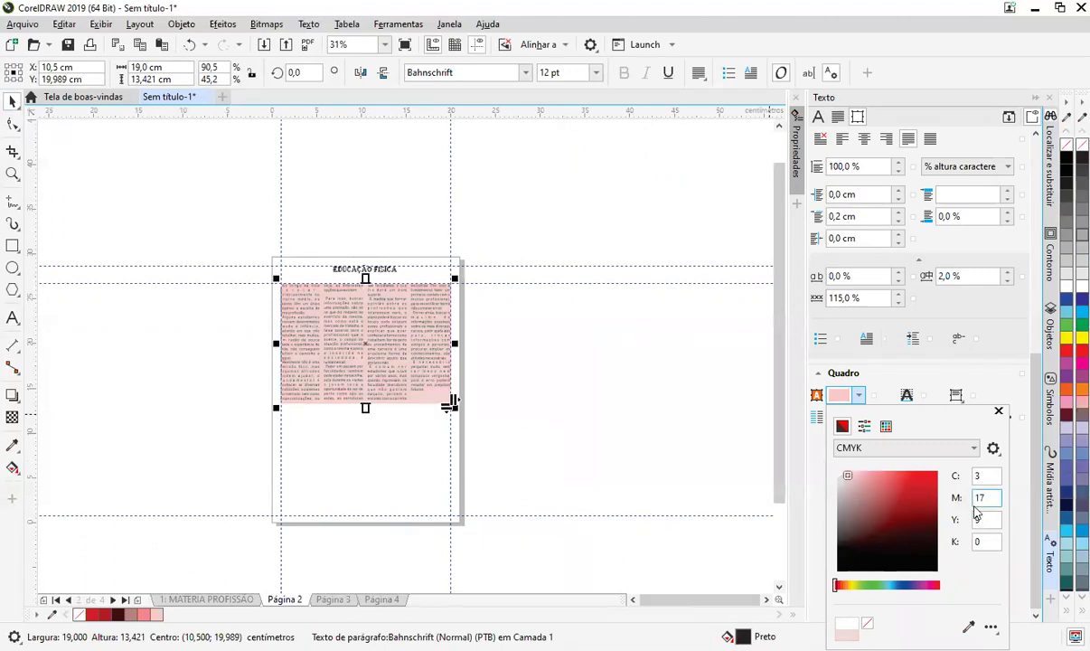
{"action": "left_click", "coordinate": [1000, 413]}
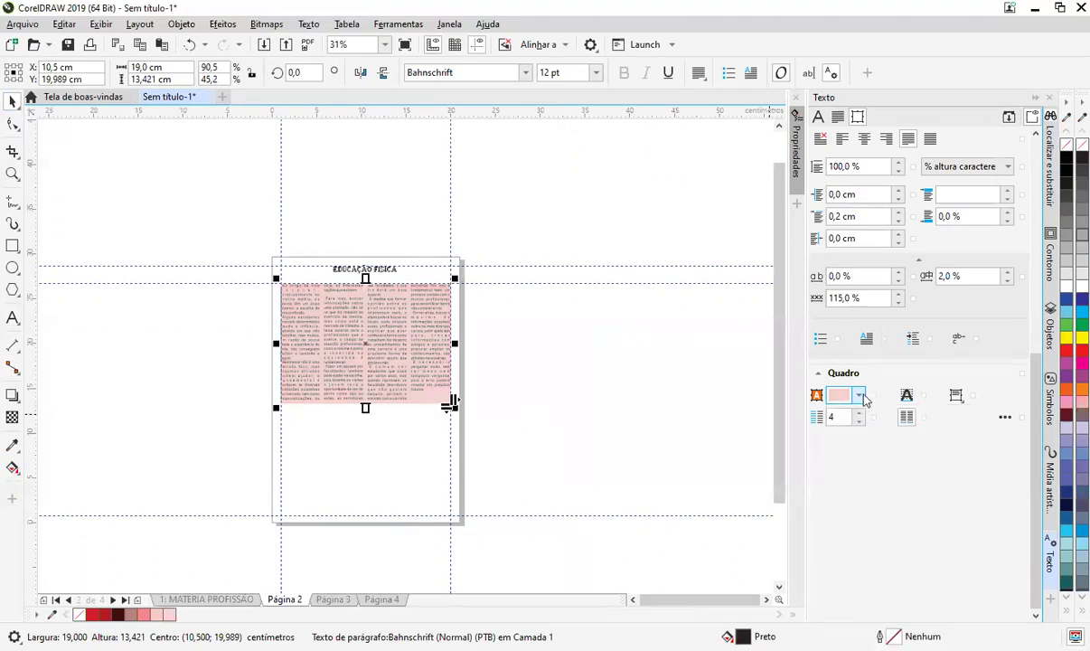
{"action": "left_click", "coordinate": [964, 403]}
{"action": "left_click", "coordinate": [929, 425]}
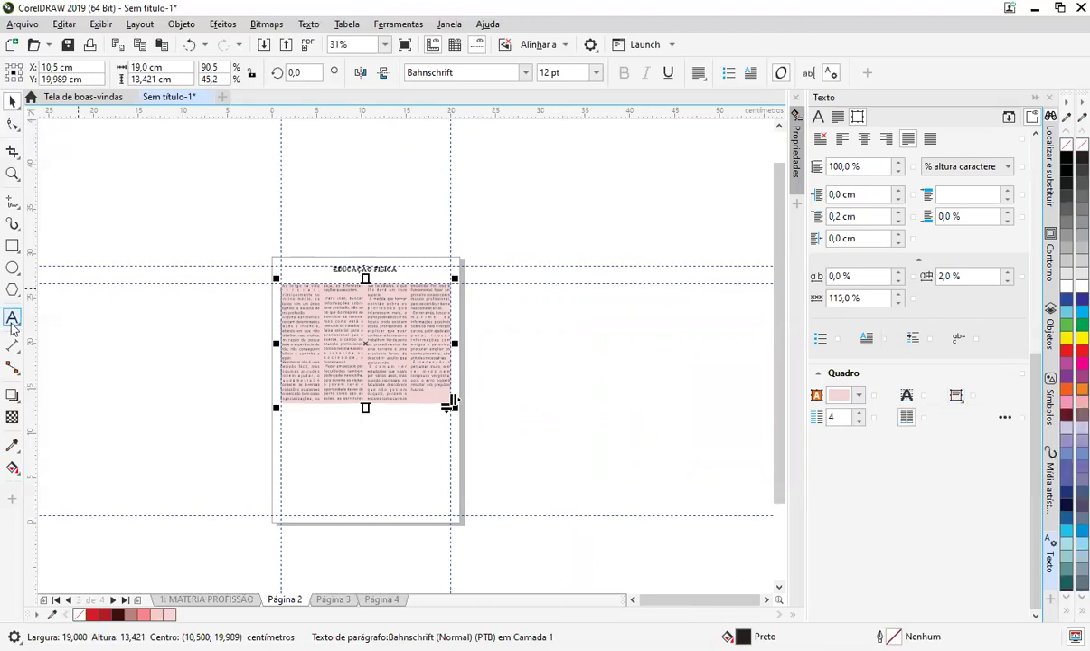
{"action": "left_click", "coordinate": [558, 367]}
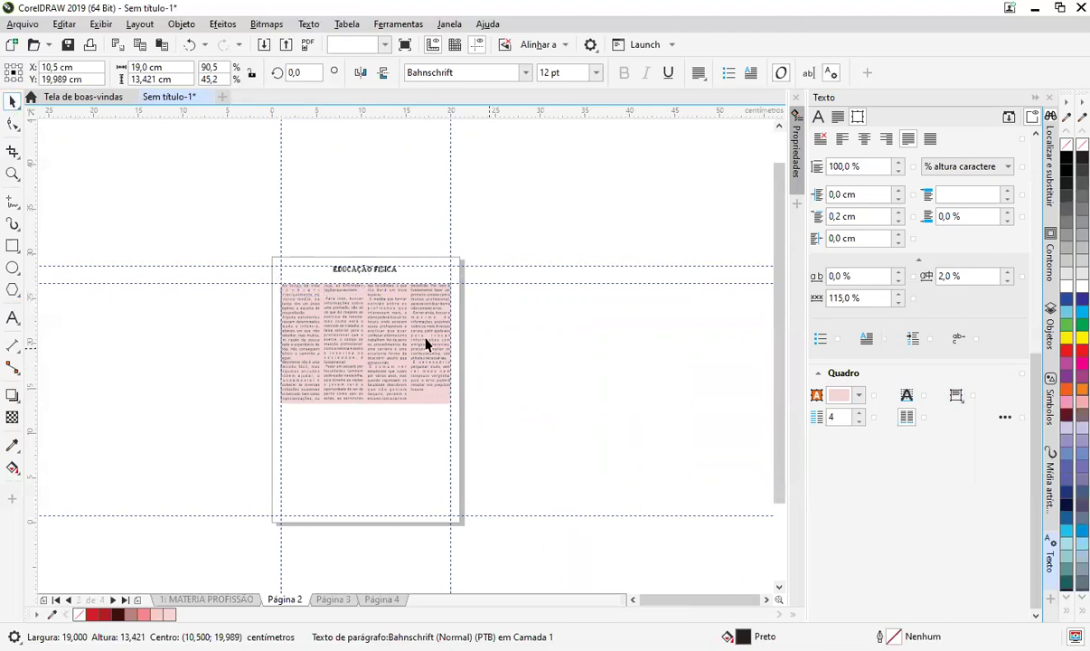
Step: Delete the pink body text frame and the "EDUCAÇÃO FISICA" heading from Página 2
{"action": "left_click", "coordinate": [450, 324]}
{"action": "key", "text": "Delete"}
{"action": "left_click", "coordinate": [377, 278]}
{"action": "key", "text": "Delete"}
Step: On the MATERIA PROFISSÃO page, turn on bullets for the body text using the black Wingdings diamond symbol
{"action": "left_click", "coordinate": [245, 598]}
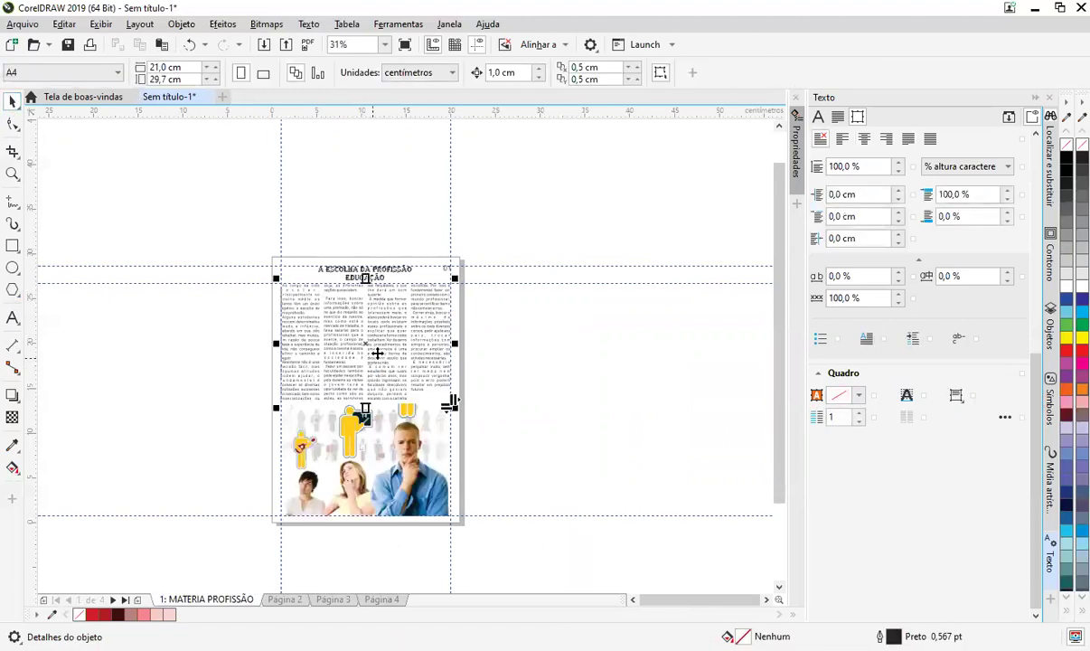
{"action": "left_click", "coordinate": [312, 25]}
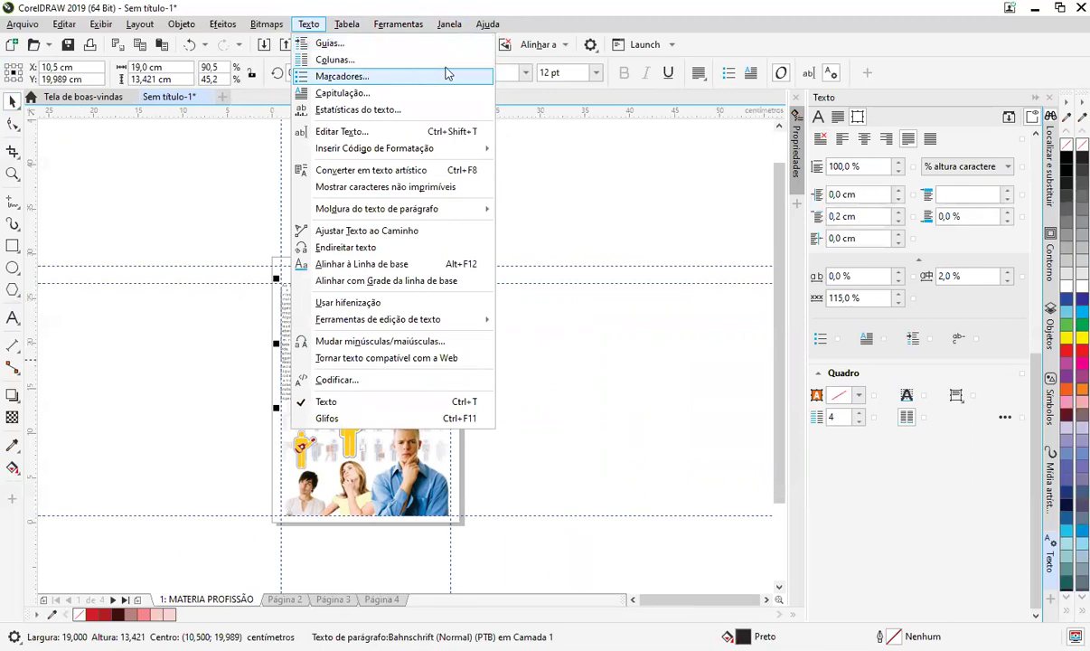
{"action": "left_click", "coordinate": [360, 80]}
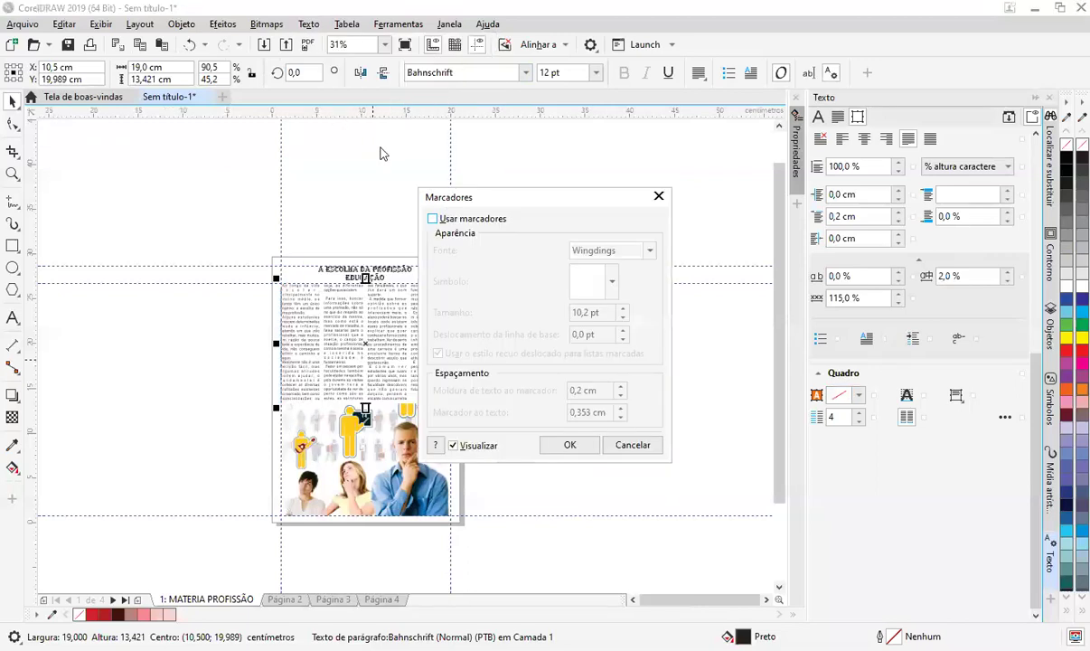
{"action": "left_click", "coordinate": [435, 220]}
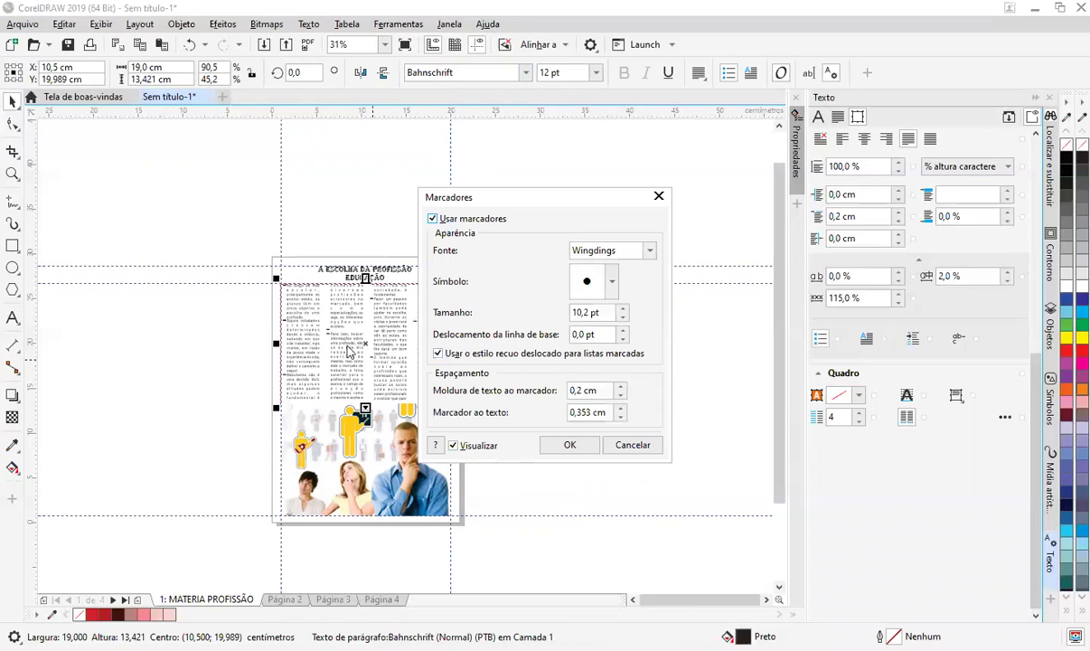
{"action": "left_click", "coordinate": [580, 273]}
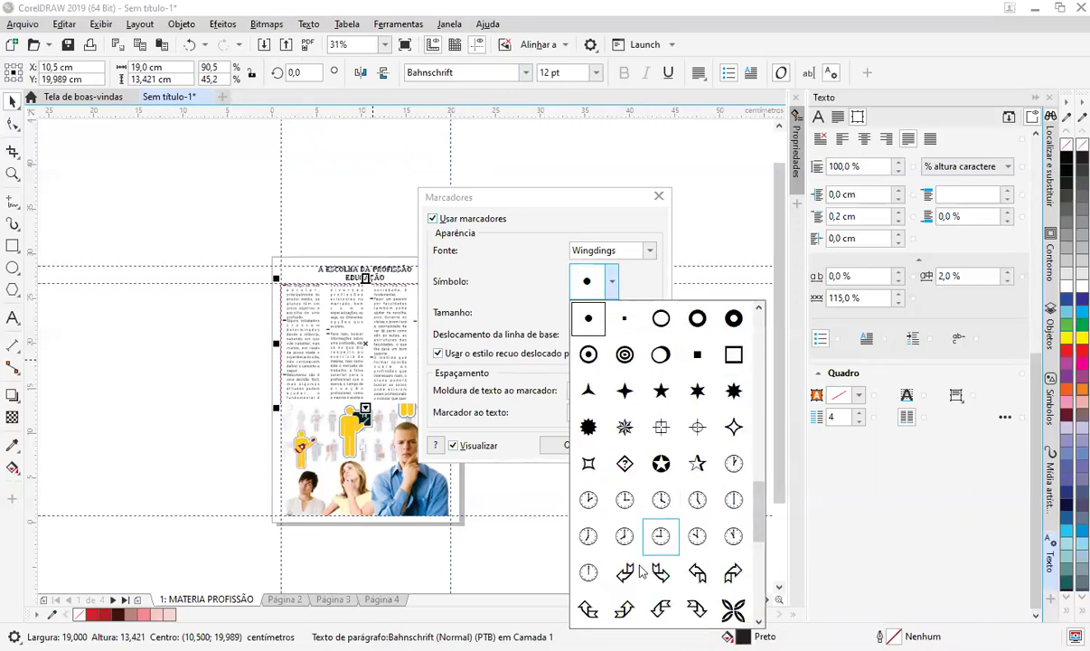
{"action": "mouse_move", "coordinate": [758, 543]}
{"action": "left_mouse_down"}
{"action": "mouse_move", "coordinate": [762, 577]}
{"action": "mouse_move", "coordinate": [762, 462]}
{"action": "mouse_move", "coordinate": [746, 377]}
{"action": "mouse_move", "coordinate": [762, 335]}
{"action": "left_mouse_up"}
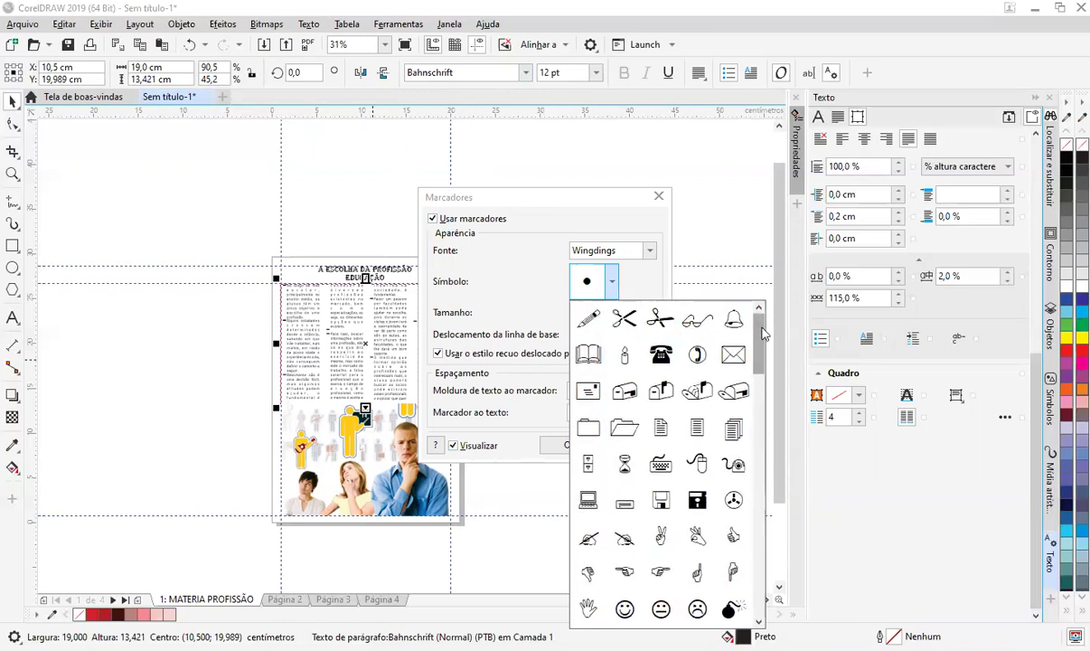
{"action": "scroll", "coordinate": [729, 387], "scroll_direction": "down", "scroll_amount": 4}
{"action": "scroll", "coordinate": [729, 387], "scroll_direction": "down", "scroll_amount": 1}
{"action": "scroll", "coordinate": [730, 387], "scroll_direction": "up", "scroll_amount": 1}
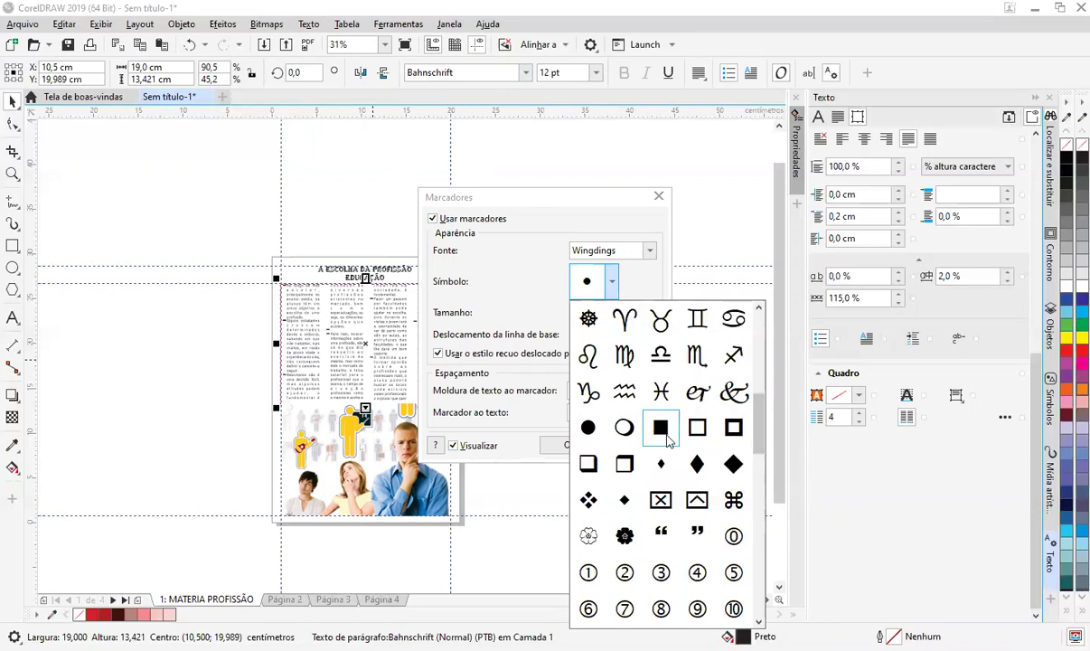
{"action": "left_click", "coordinate": [653, 461]}
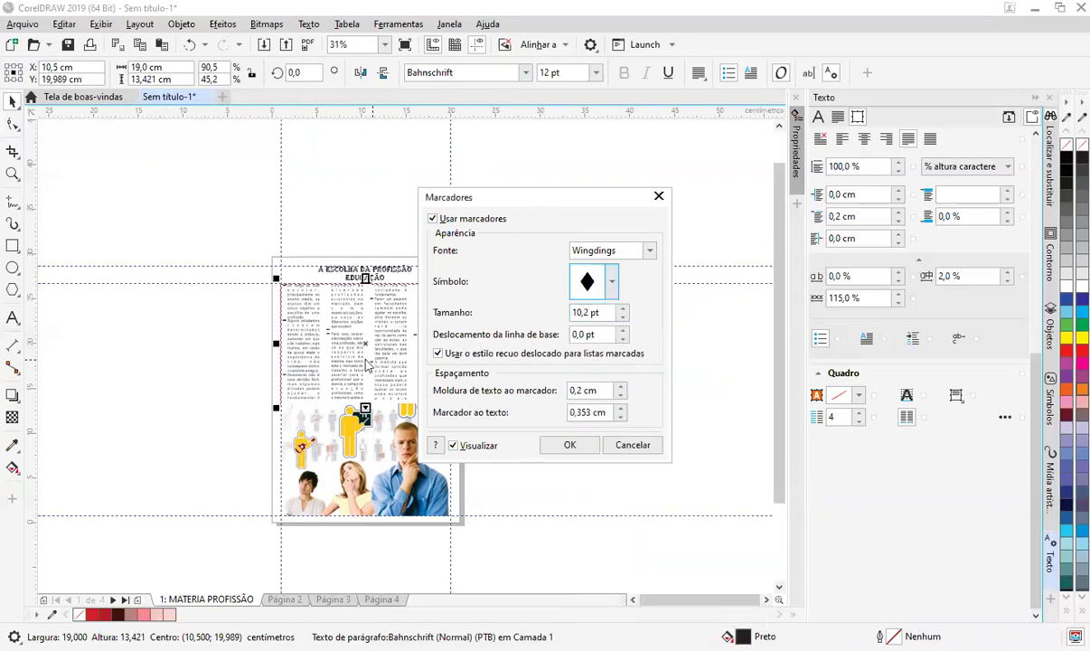
Step: Change the body text's bullet font to Unispace and apply the bullet settings
{"action": "left_click", "coordinate": [649, 250]}
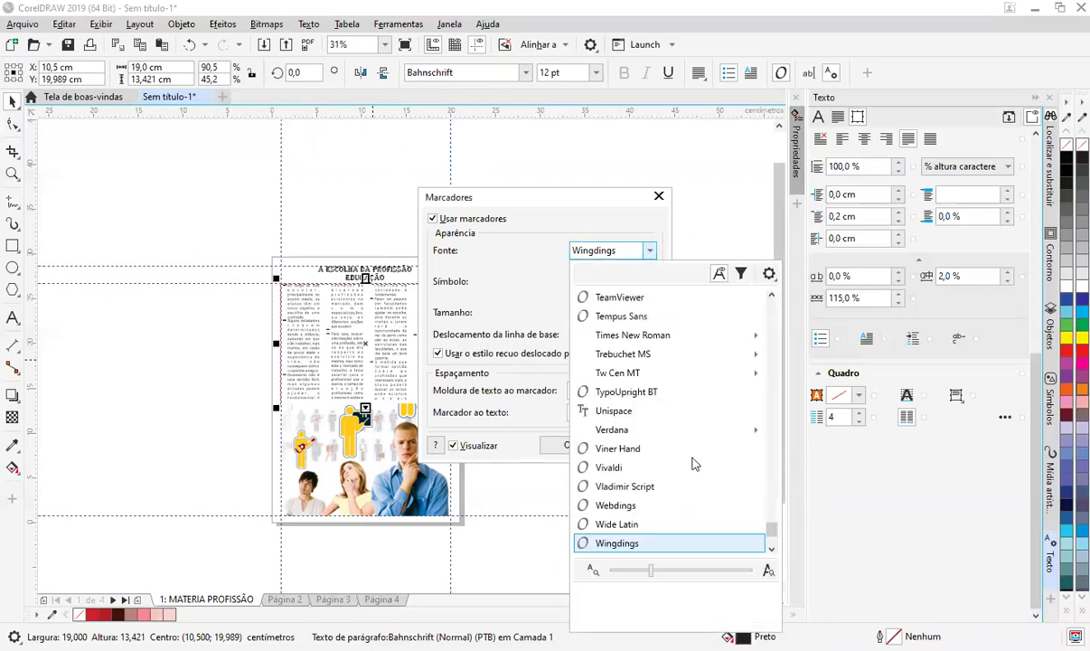
{"action": "key", "text": "Escape"}
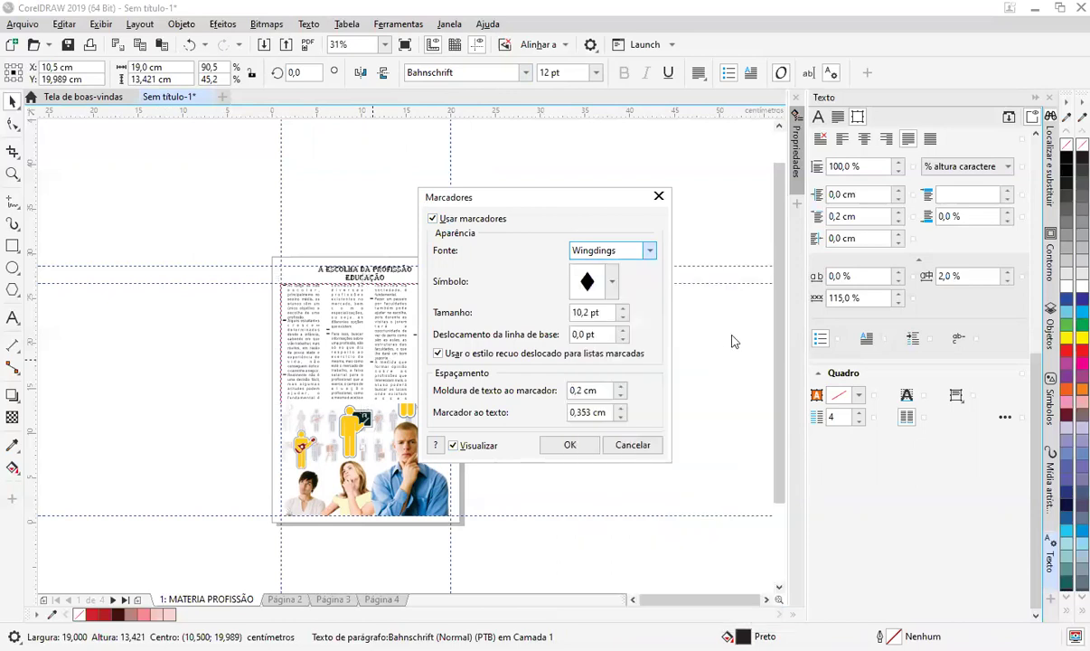
{"action": "key", "text": "u"}
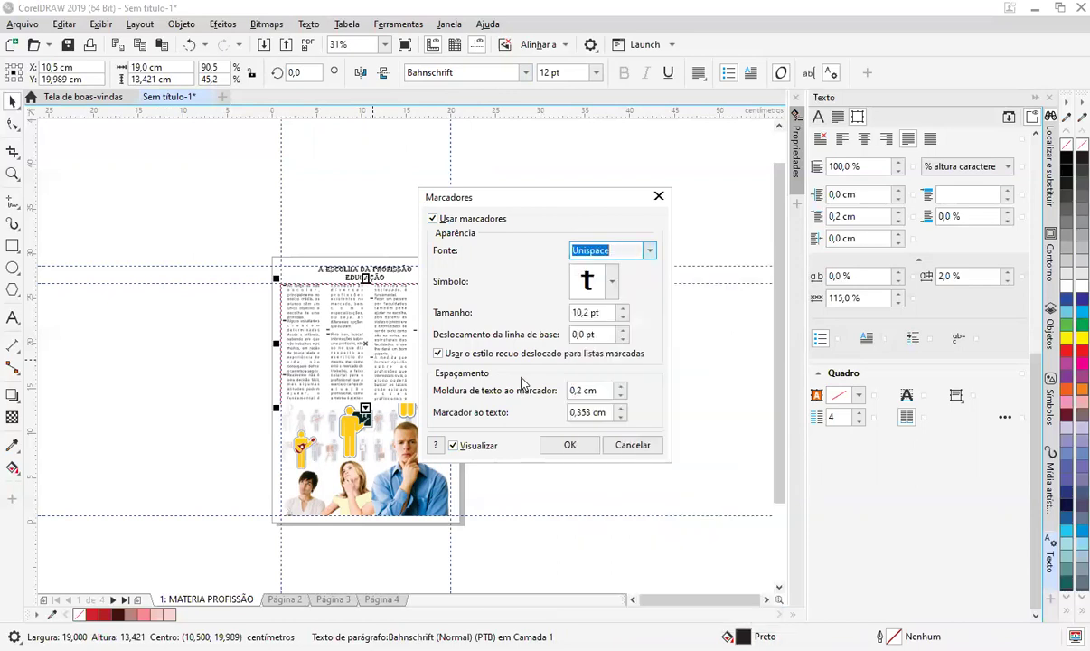
{"action": "left_click", "coordinate": [569, 444]}
Step: Reopen the body text's bullet settings, set the font back to Wingdings and apply the black flower symbol
{"action": "scroll", "coordinate": [253, 298], "scroll_direction": "up", "scroll_amount": 6}
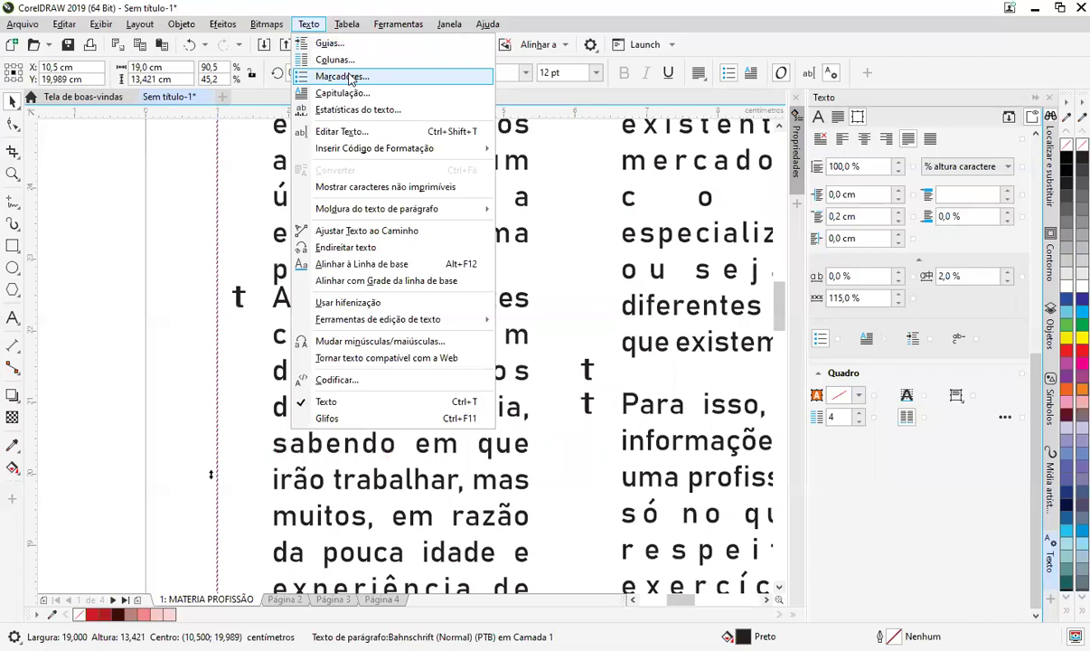
{"action": "left_click", "coordinate": [349, 77]}
{"action": "left_click", "coordinate": [612, 282]}
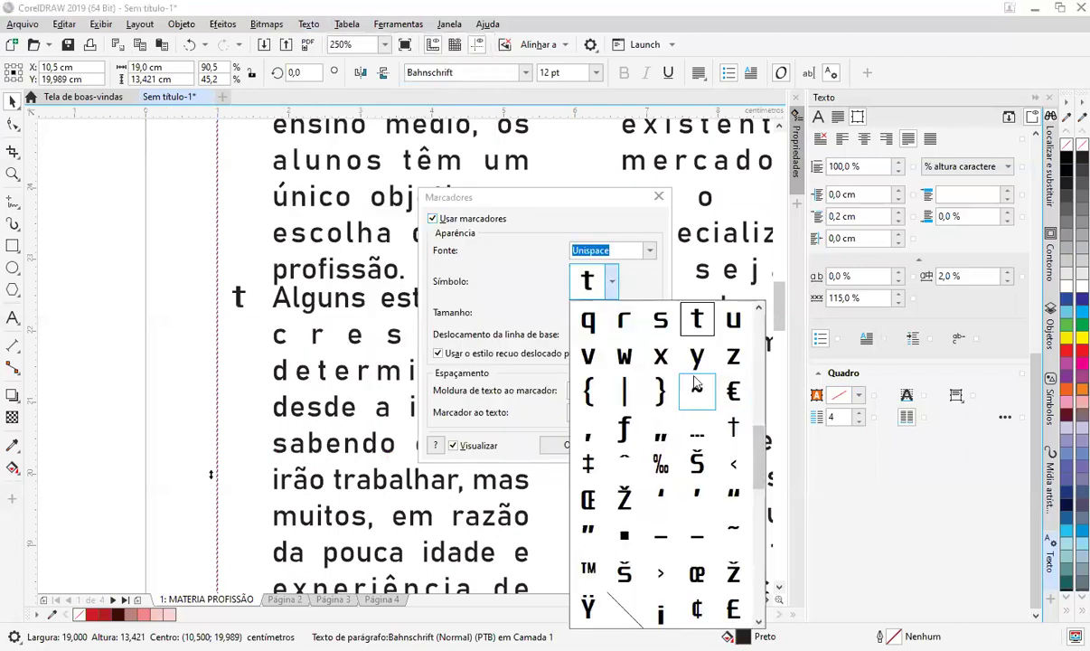
{"action": "left_click", "coordinate": [649, 252]}
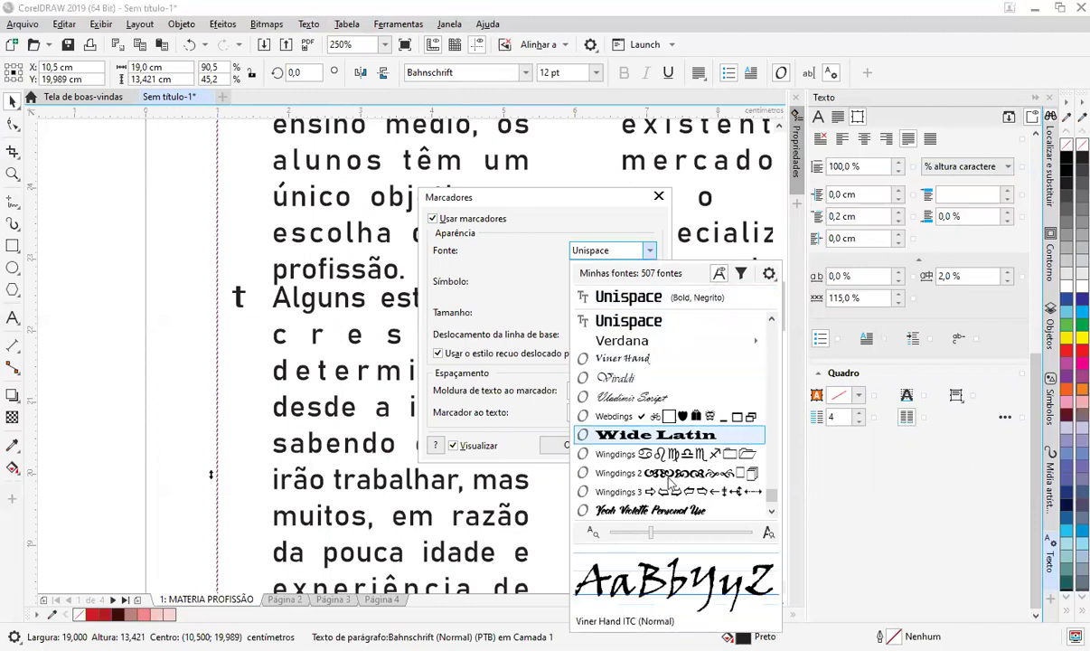
{"action": "left_click", "coordinate": [688, 453]}
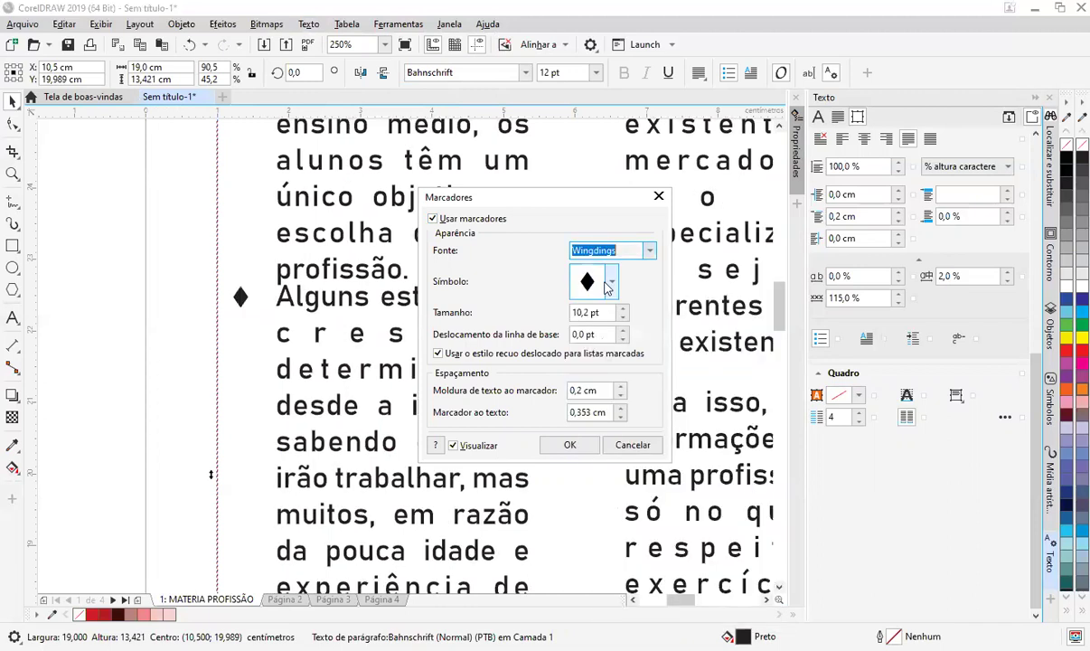
{"action": "left_click", "coordinate": [609, 283]}
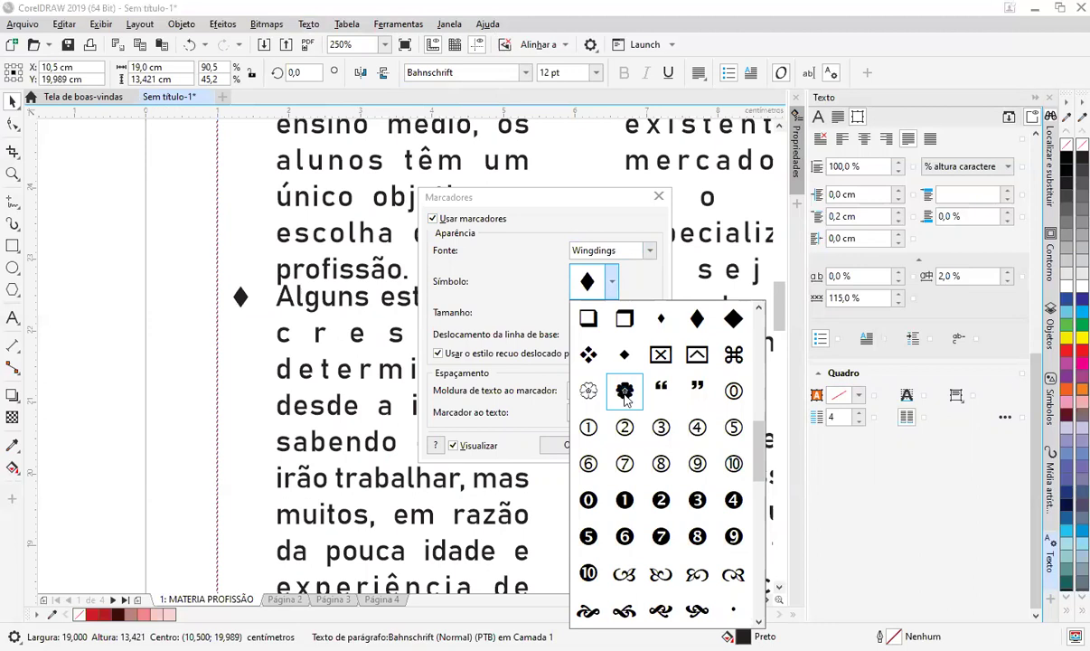
{"action": "left_click", "coordinate": [625, 391]}
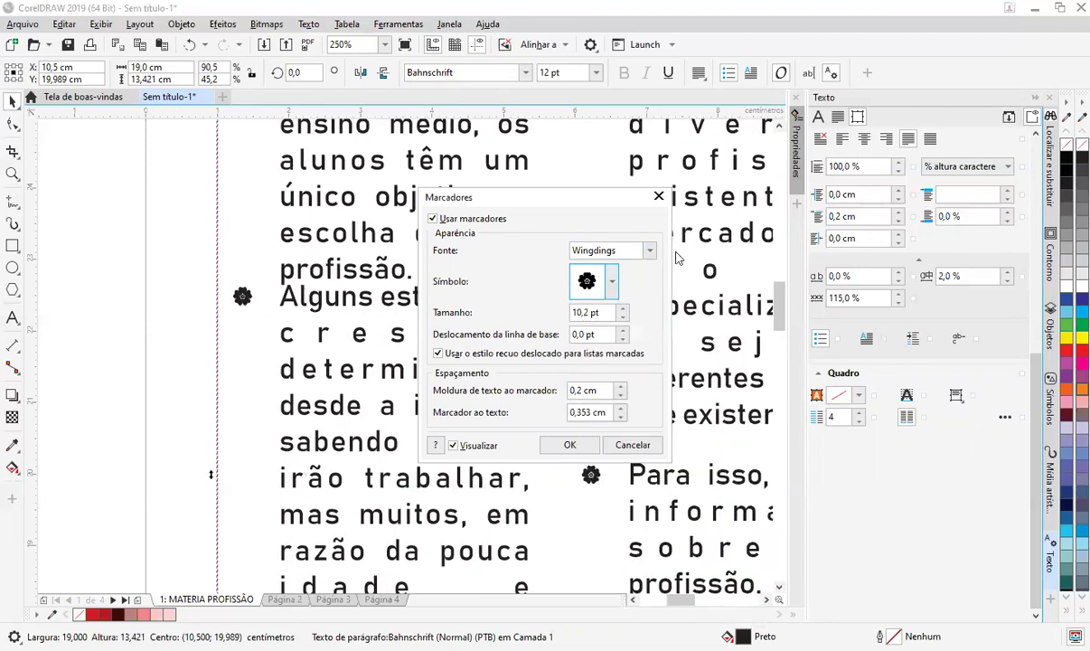
{"action": "left_click", "coordinate": [579, 445]}
Step: Replace all the bulleted body text with a sample list reading "EX:" and an unbulleted "01" below it
{"action": "scroll", "coordinate": [250, 280], "scroll_direction": "up", "scroll_amount": 4}
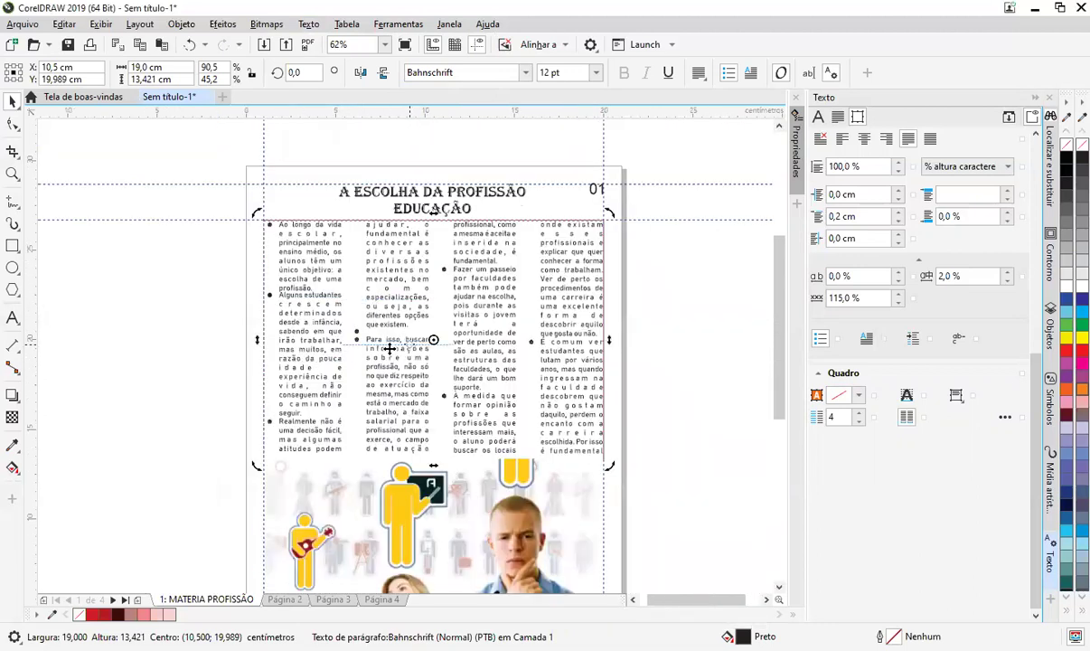
{"action": "double_click", "coordinate": [366, 354]}
{"action": "key", "text": "ctrl+a"}
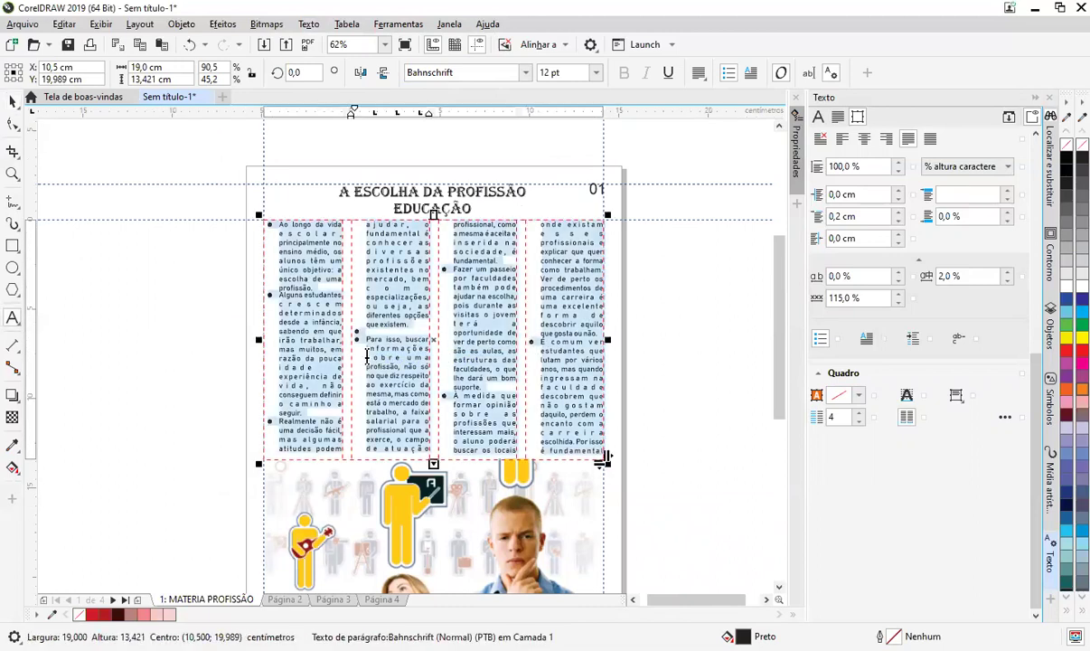
{"action": "type", "text": "EX Correr atrás, buscar o máximo de informações possíveis sobre os mais diversos cursos, pedir ajuda aos pais, trocar informações com amigos e parentes, procurar ampliar os conhecimentos, são atitudes necessárias. É necessário perguntar muito, sem ter medo nem, tampouco vergonha, pois o erro poderá resultar em prejuízos futuros."}
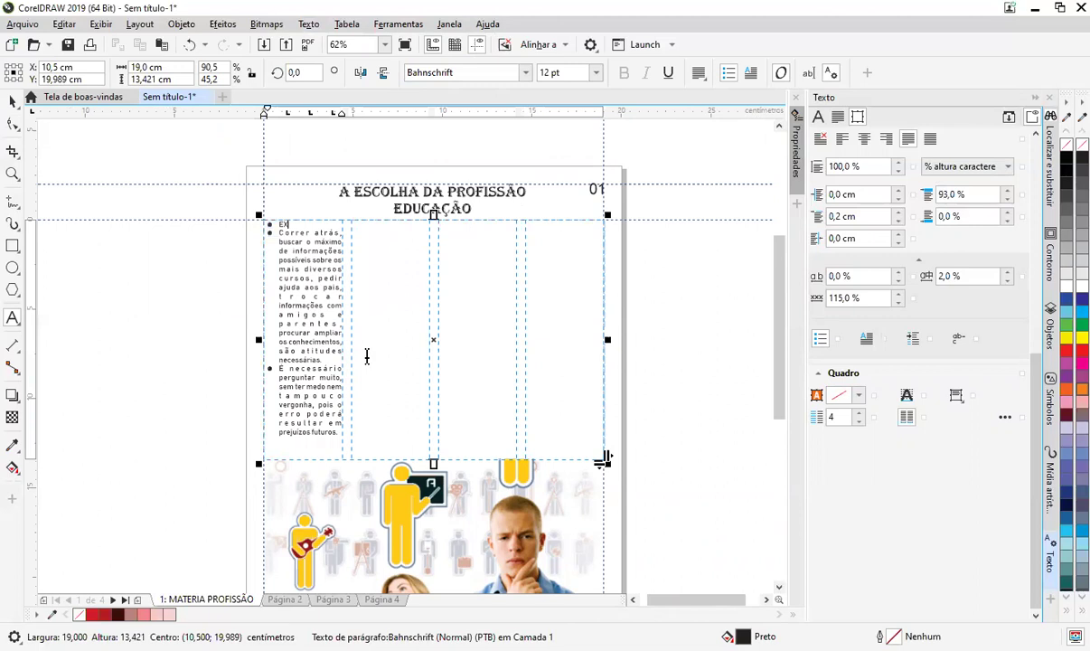
{"action": "key", "text": "Delete"}
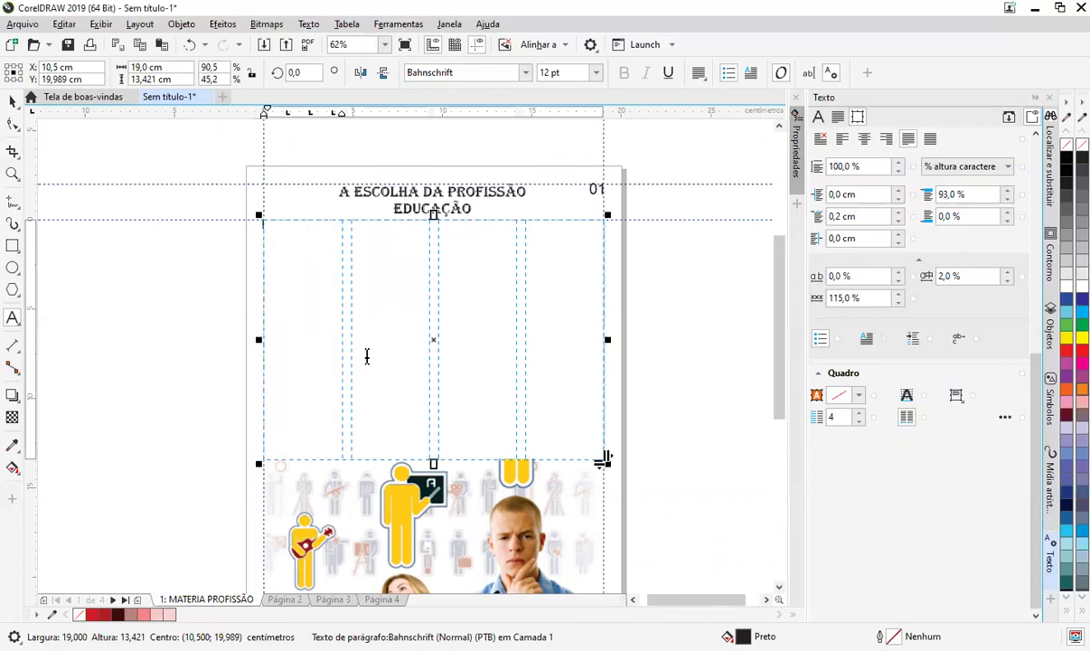
{"action": "type", "text": "ex"}
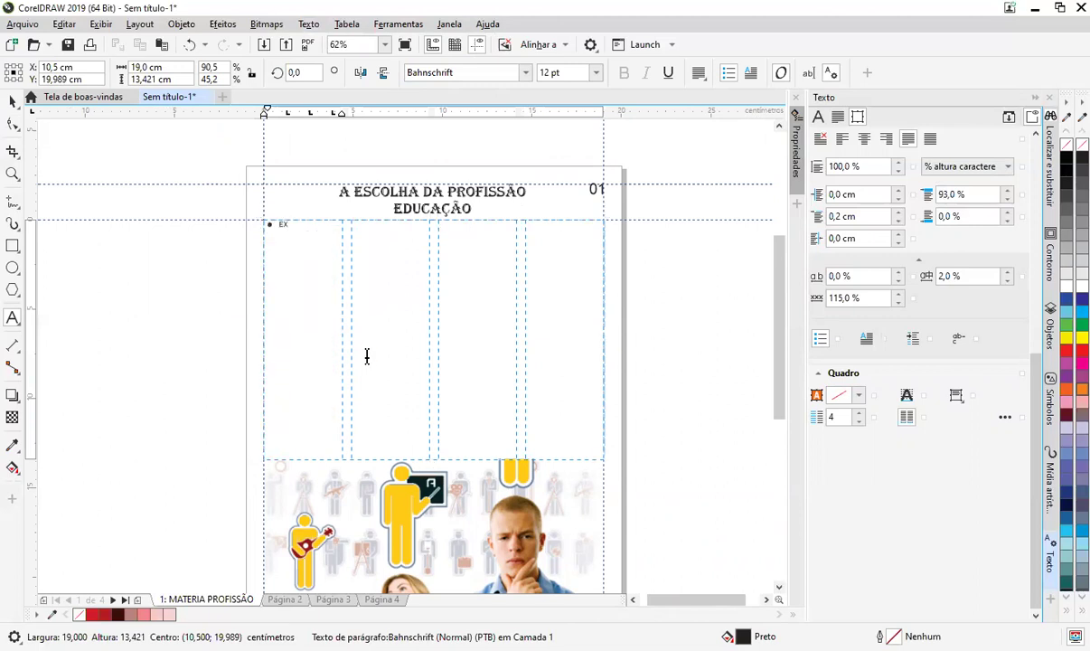
{"action": "key", "text": "Return"}
{"action": "type", "text": "01 "}
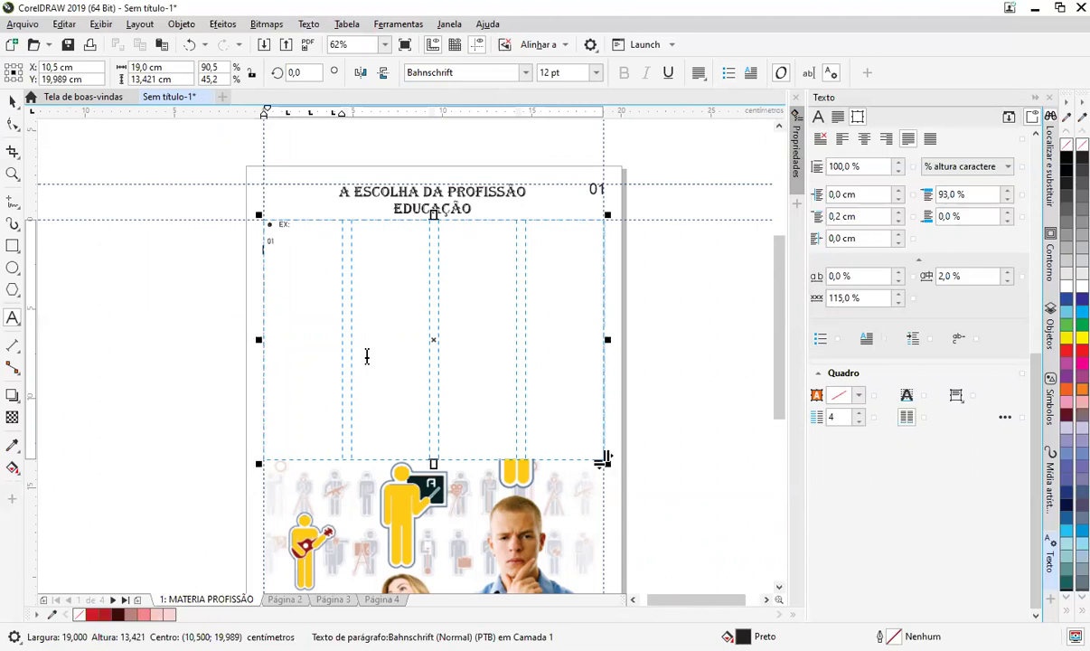
{"action": "type", "text": "PA"}
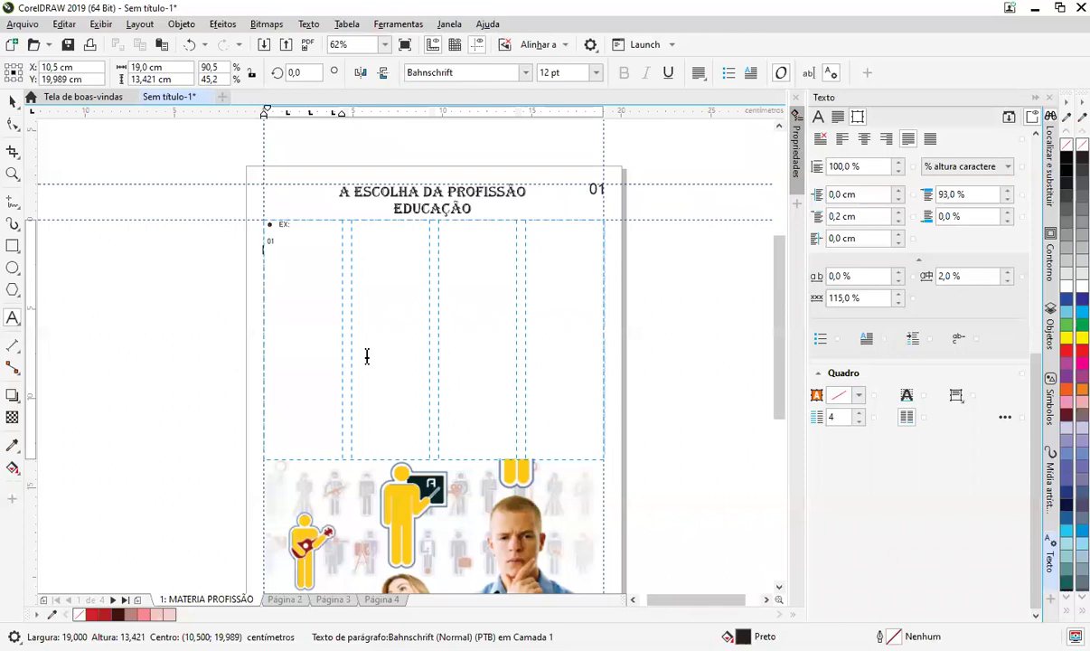
{"action": "key", "text": "Escape"}
{"action": "key", "text": "Escape"}
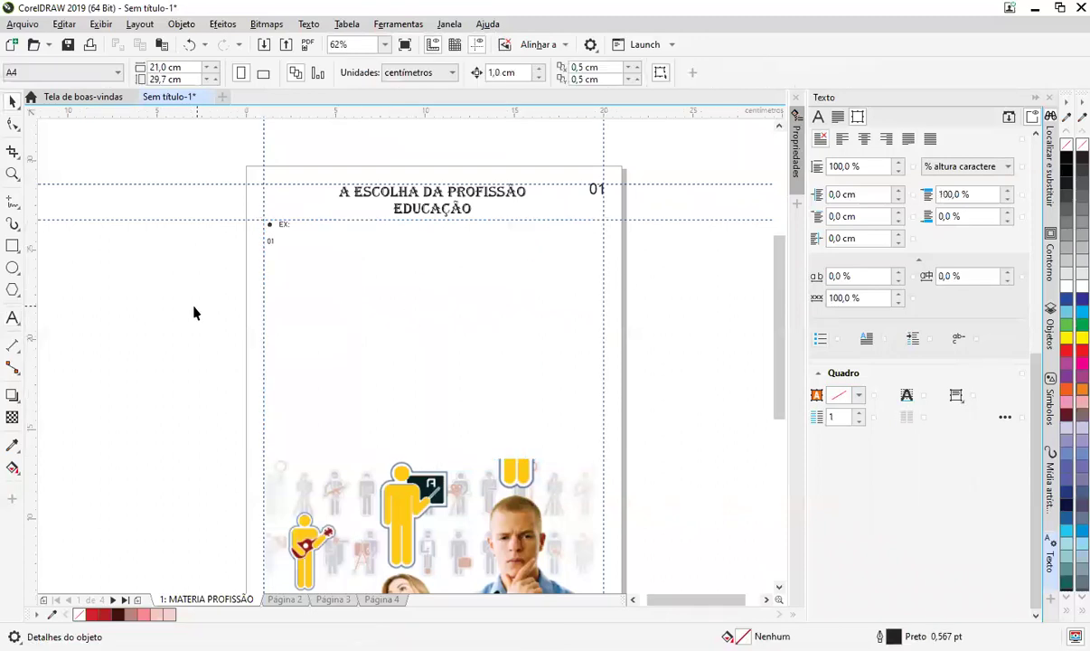
Step: Delete the four-column body text frame from the MATERIA PROFISSÃO page
{"action": "left_click", "coordinate": [295, 255]}
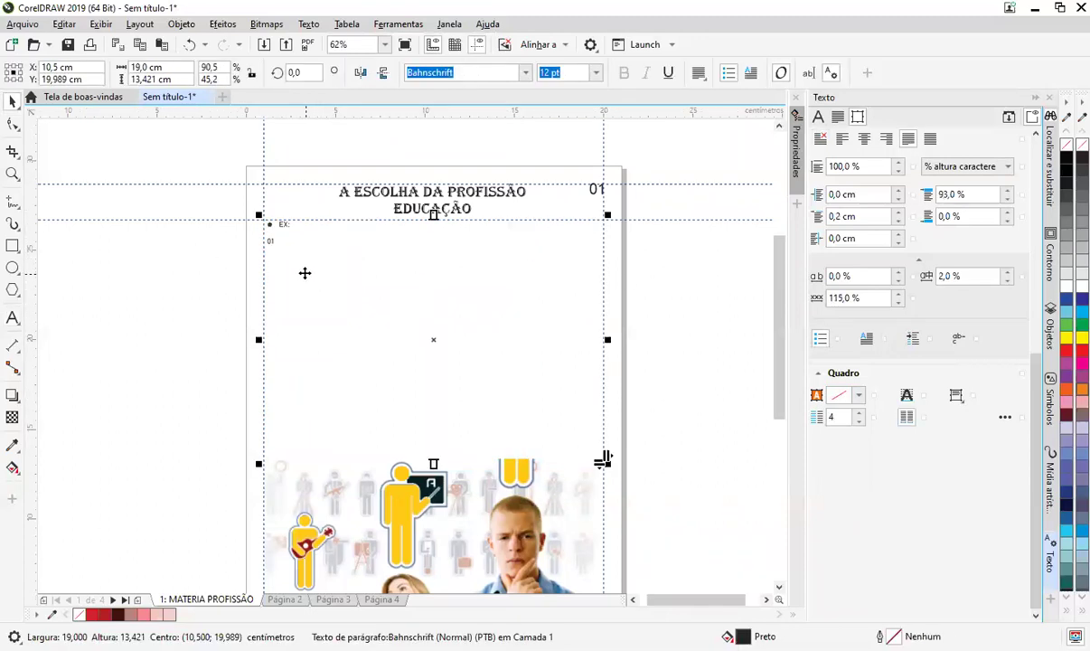
{"action": "key", "text": "Delete"}
{"action": "left_click", "coordinate": [167, 273]}
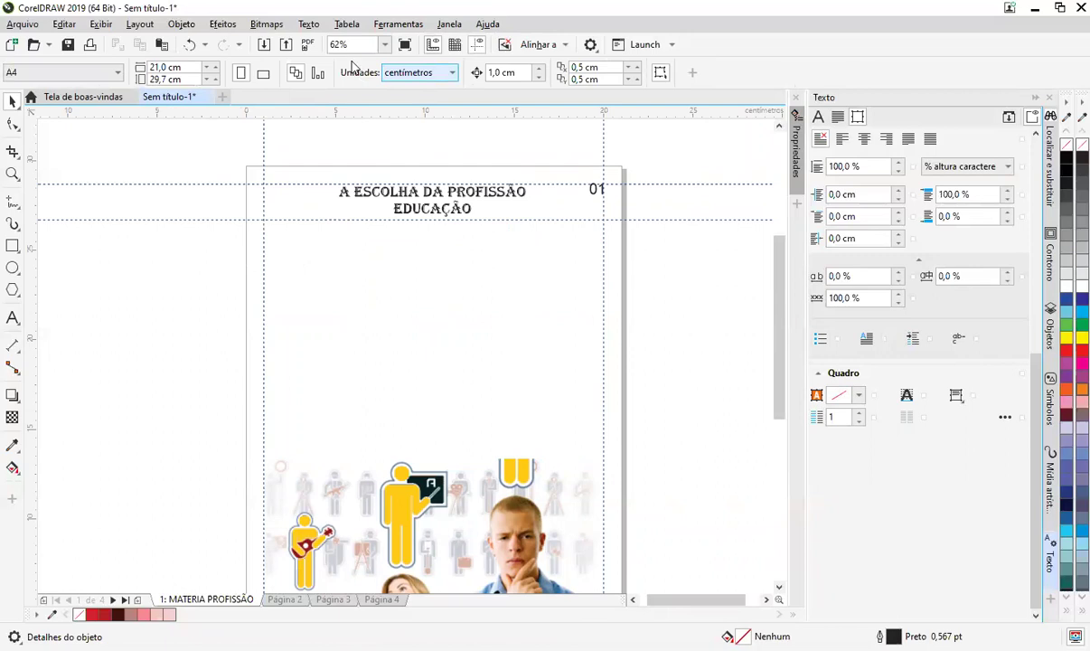
Step: Review the text statistics for the whole document, including word and character counts and fonts used
{"action": "left_click", "coordinate": [307, 25]}
{"action": "left_click", "coordinate": [386, 120]}
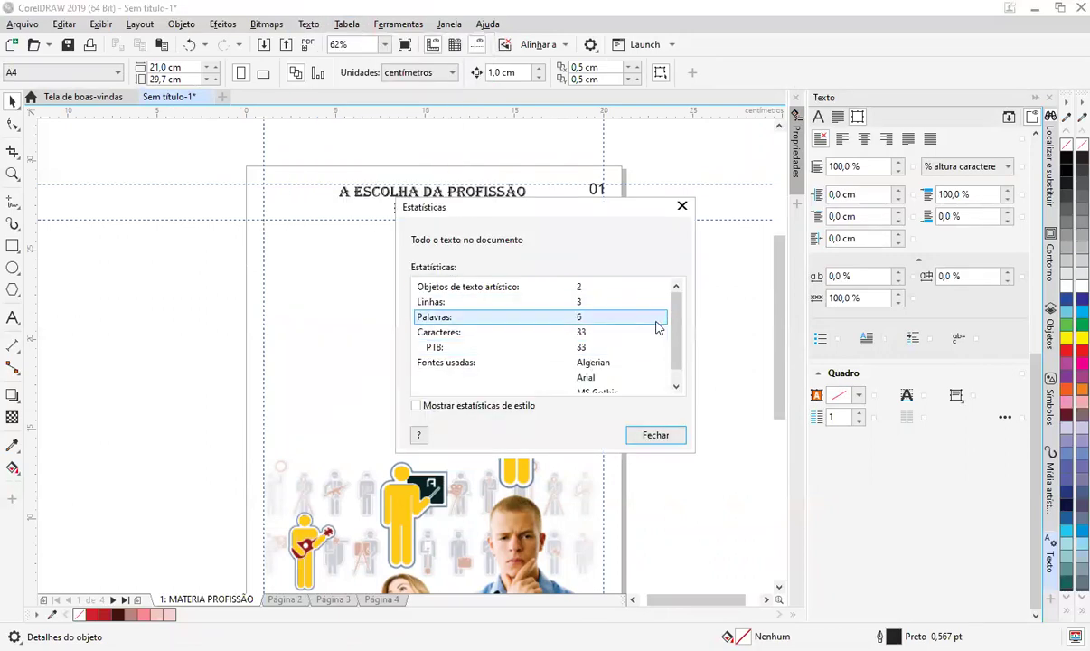
{"action": "left_click", "coordinate": [676, 386]}
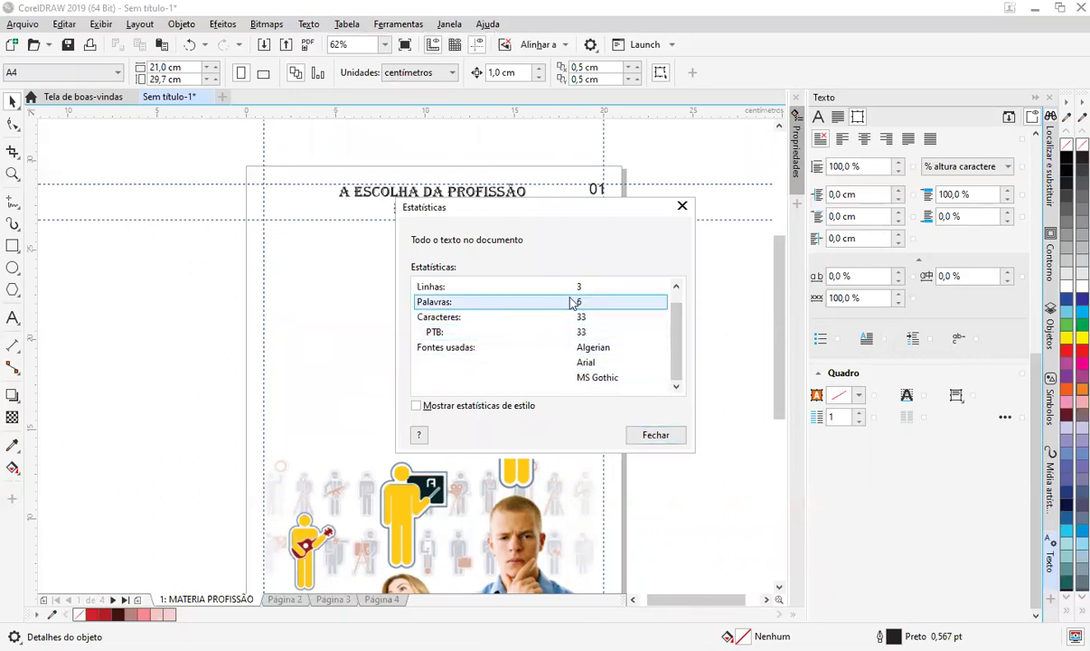
{"action": "scroll", "coordinate": [570, 303], "scroll_direction": "up", "scroll_amount": 1}
{"action": "left_click", "coordinate": [681, 209]}
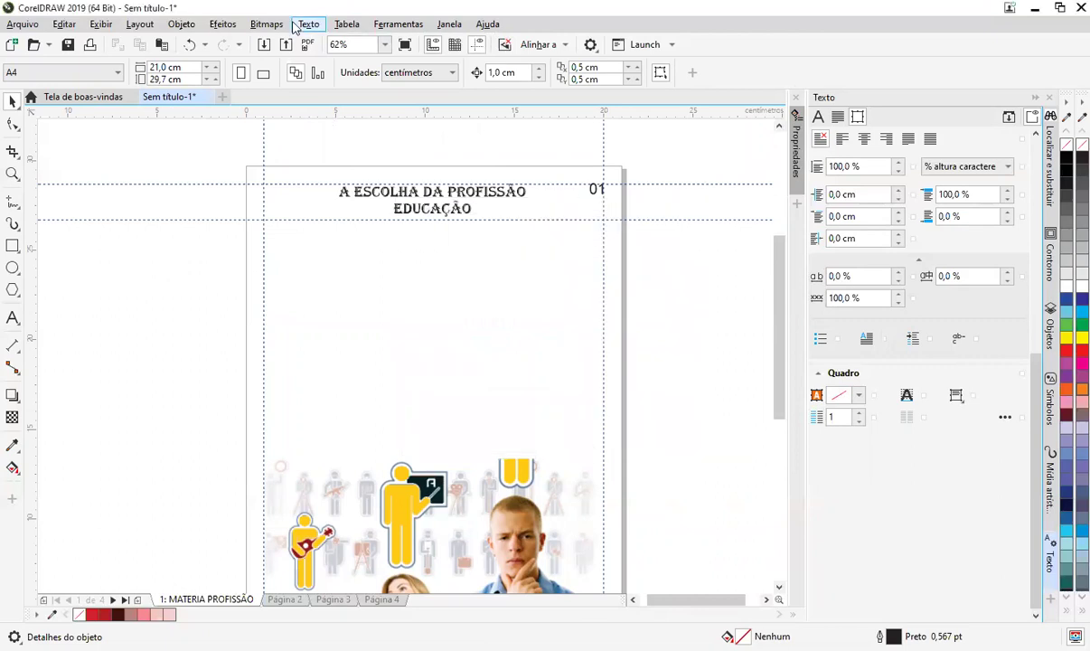
{"action": "left_click", "coordinate": [308, 23]}
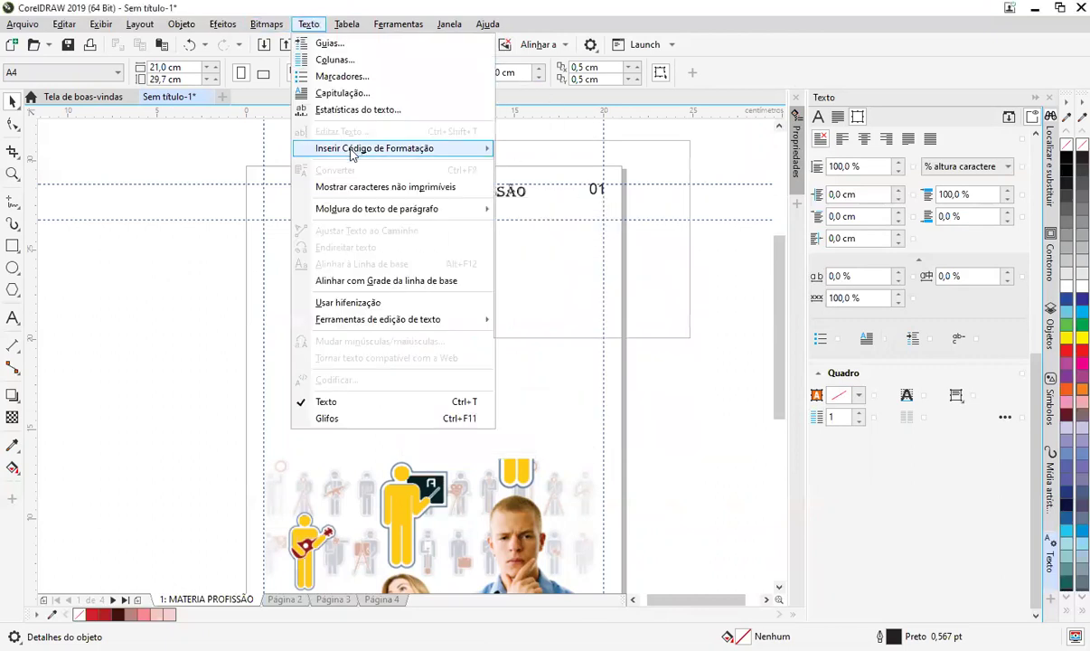
{"action": "mouse_move", "coordinate": [353, 149]}
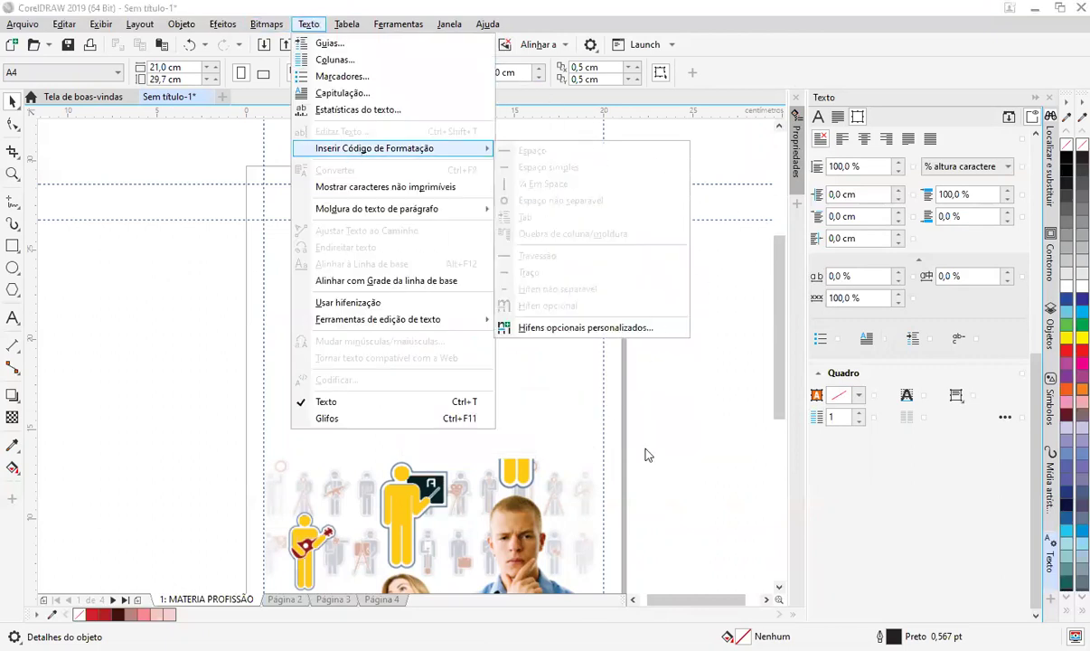
{"action": "left_click", "coordinate": [735, 376]}
Step: Delete all remaining objects on the MATERIA PROFISSÃO page, including the heading, page number and pictures
{"action": "scroll", "coordinate": [643, 546], "scroll_direction": "down", "scroll_amount": 5}
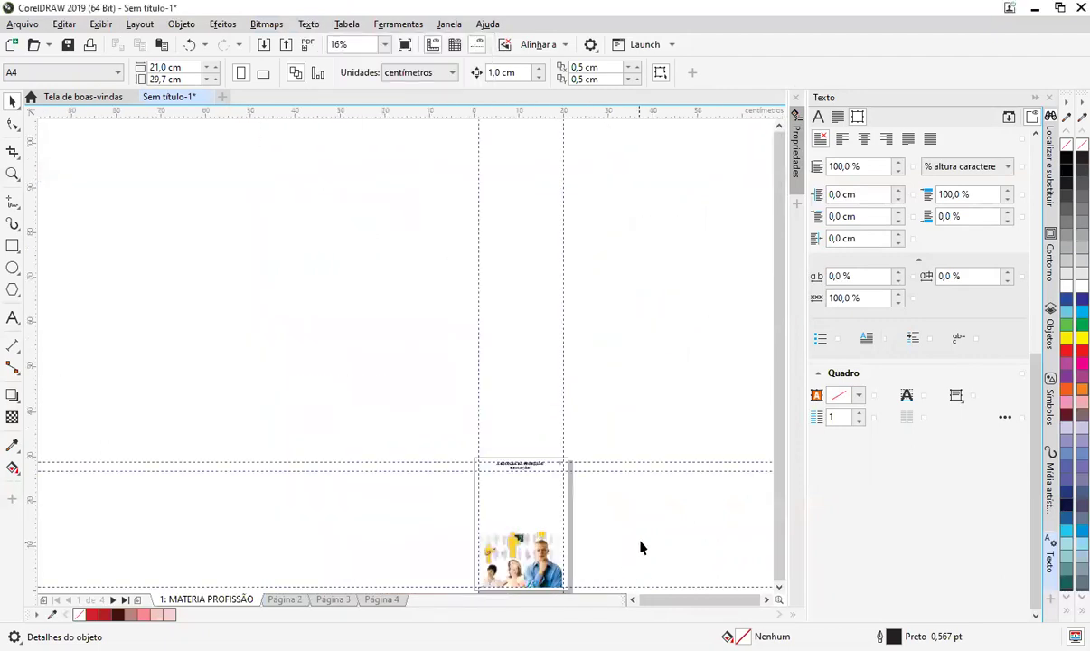
{"action": "key", "text": "ctrl+a"}
{"action": "key", "text": "Delete"}
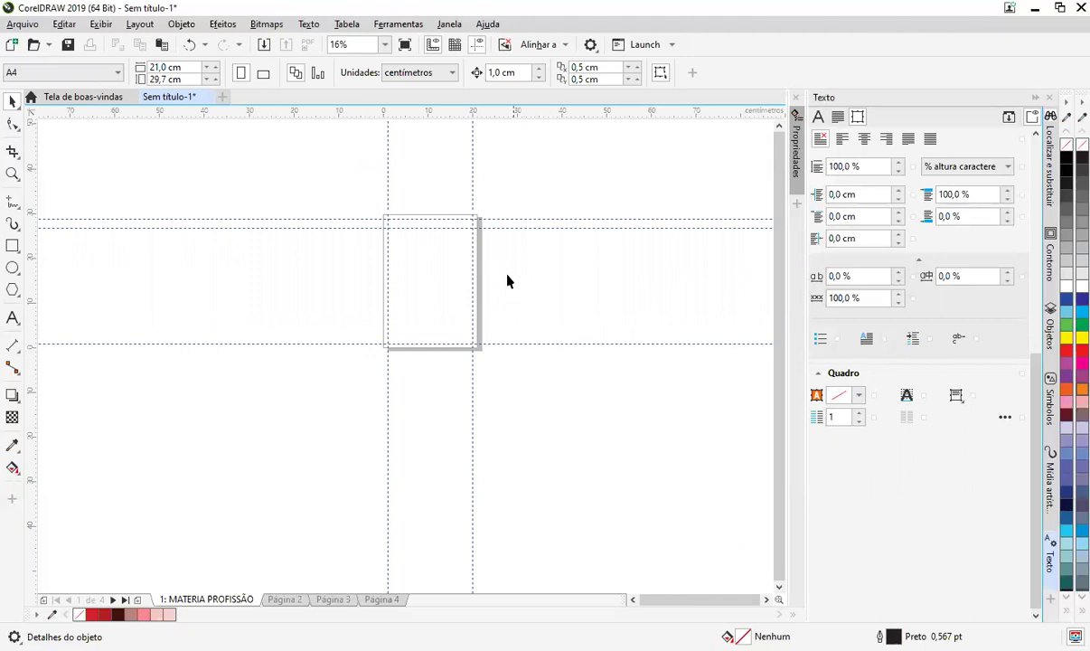
{"action": "scroll", "coordinate": [489, 227], "scroll_direction": "up", "scroll_amount": 2}
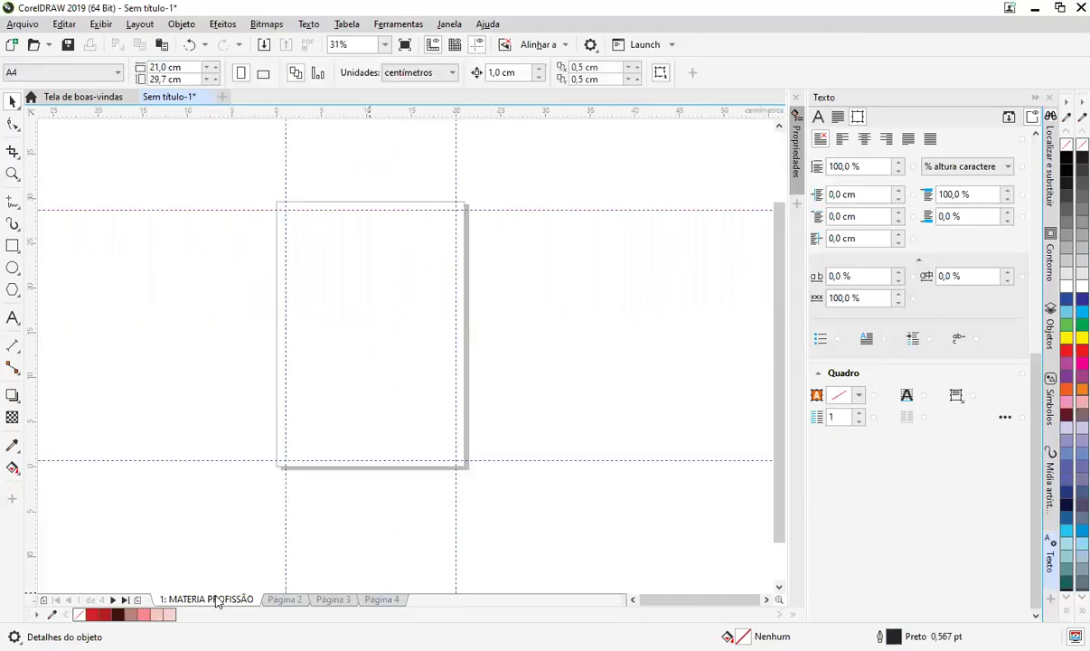
Step: Paste the copied forest guitarist picture onto the MATERIA PROFISSÃO page and scale it proportionally to about 22.1 × 39.3 cm
{"action": "left_click", "coordinate": [312, 650]}
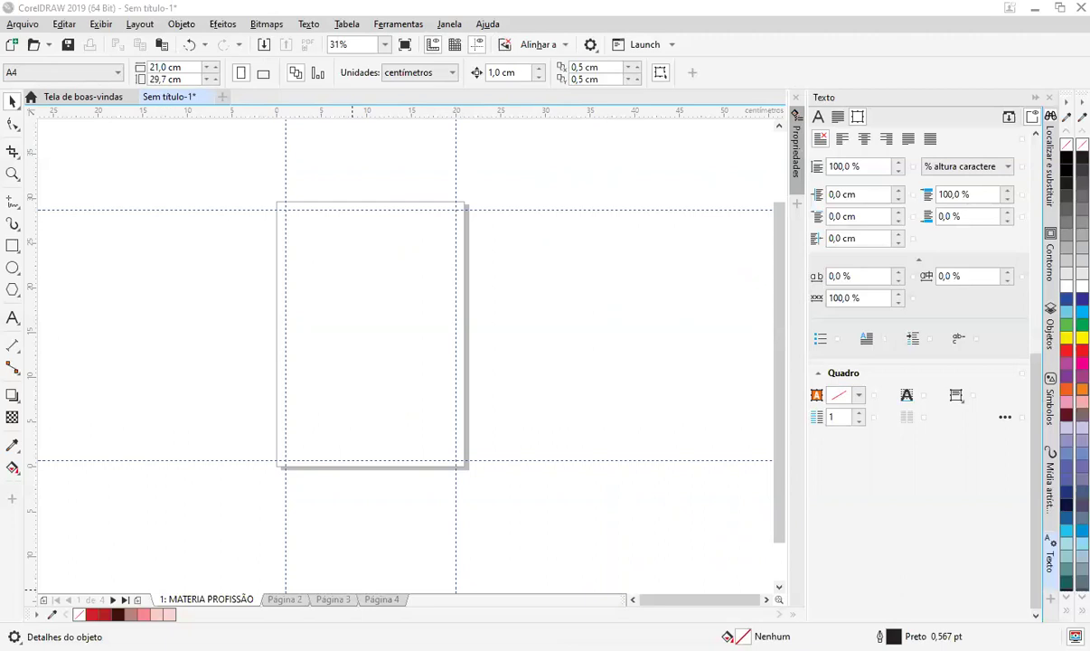
{"action": "key", "text": "ctrl+v"}
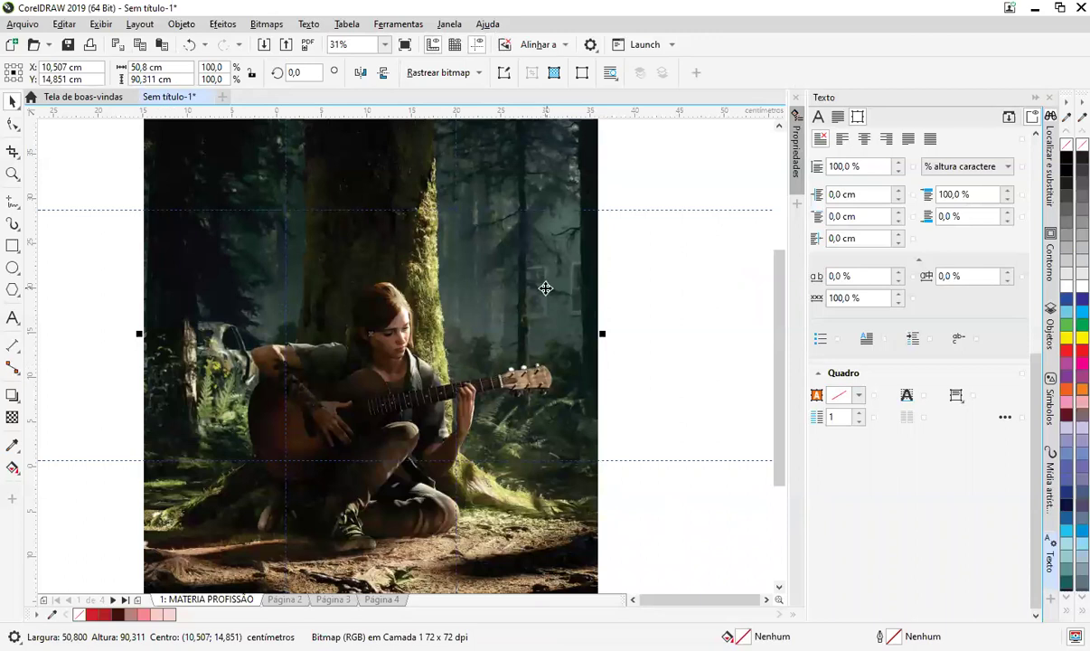
{"action": "scroll", "coordinate": [546, 289], "scroll_direction": "down", "scroll_amount": 1}
{"action": "left_click_drag", "start_coordinate": [555, 244], "coordinate": [546, 315]}
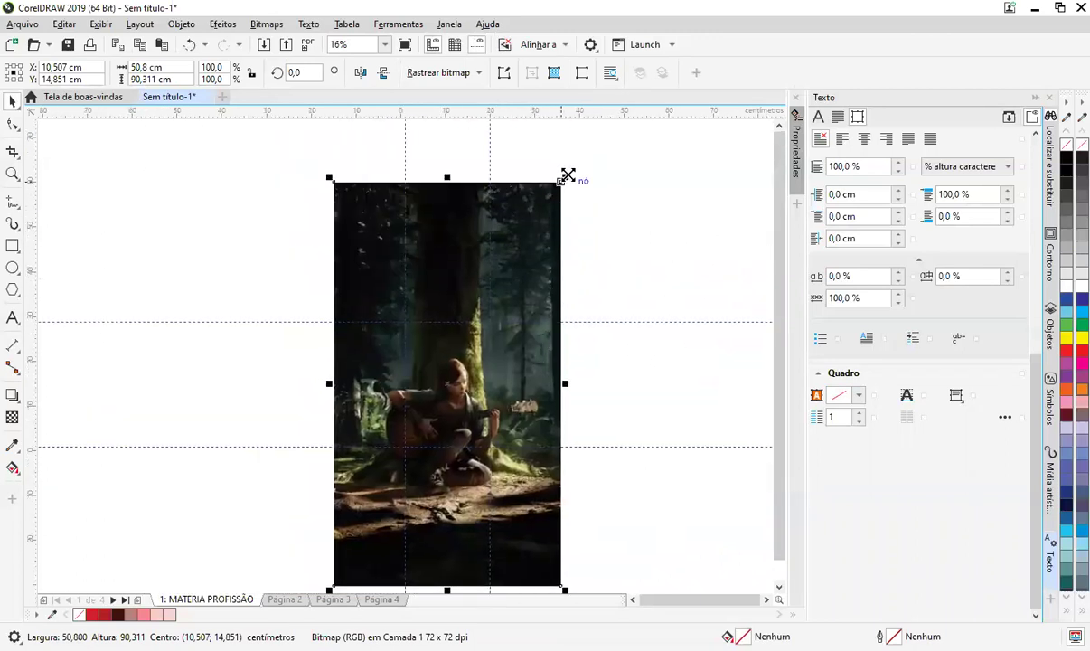
{"action": "left_click_drag", "start_coordinate": [567, 174], "coordinate": [504, 291]}
Step: Hide the document guidelines around the guitarist picture
{"action": "left_click", "coordinate": [477, 45]}
{"action": "left_click", "coordinate": [500, 290]}
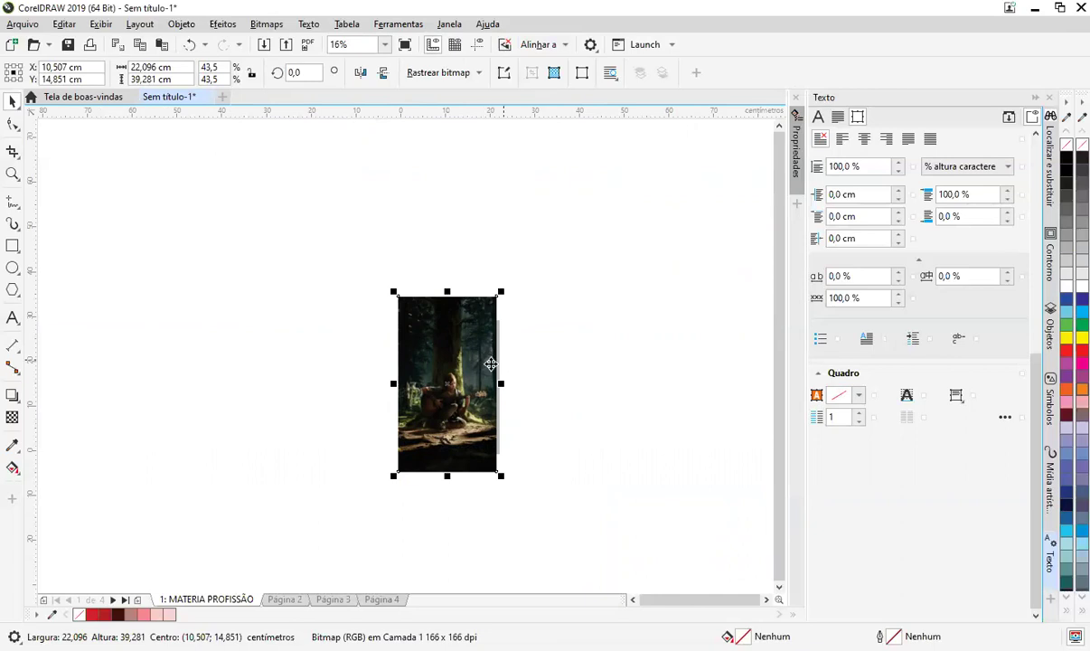
{"action": "scroll", "coordinate": [486, 367], "scroll_direction": "up", "scroll_amount": 3}
{"action": "left_click_drag", "start_coordinate": [303, 334], "coordinate": [447, 401]}
{"action": "left_click_drag", "start_coordinate": [470, 282], "coordinate": [482, 292]}
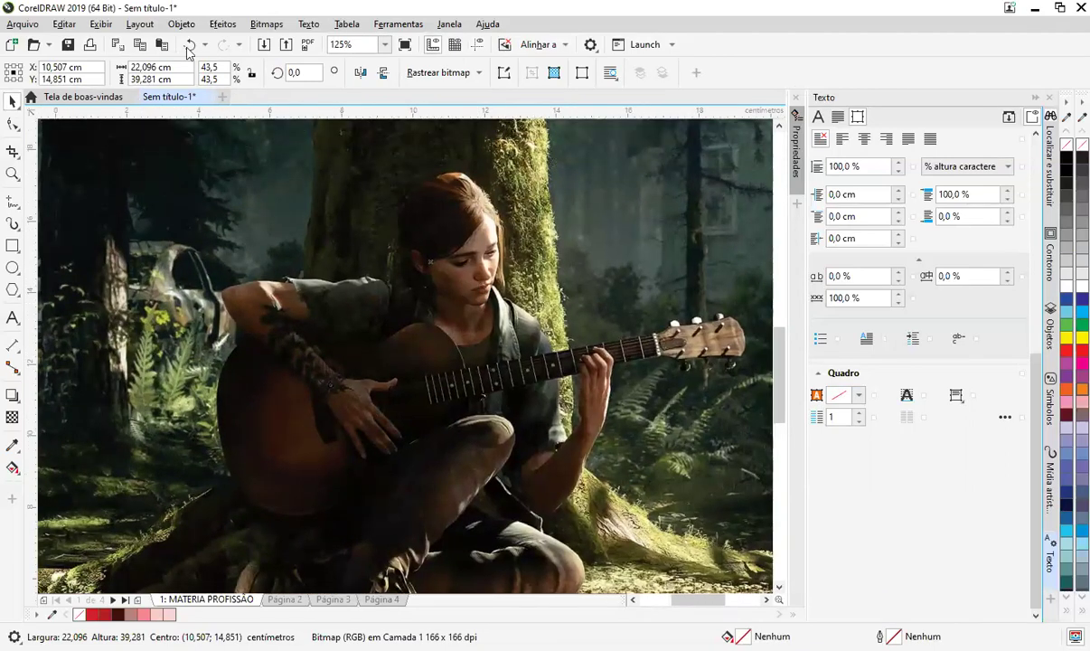
Step: Review the resolution, colour mode and transparency options for converting the picture to a bitmap, without converting it
{"action": "left_click", "coordinate": [263, 23]}
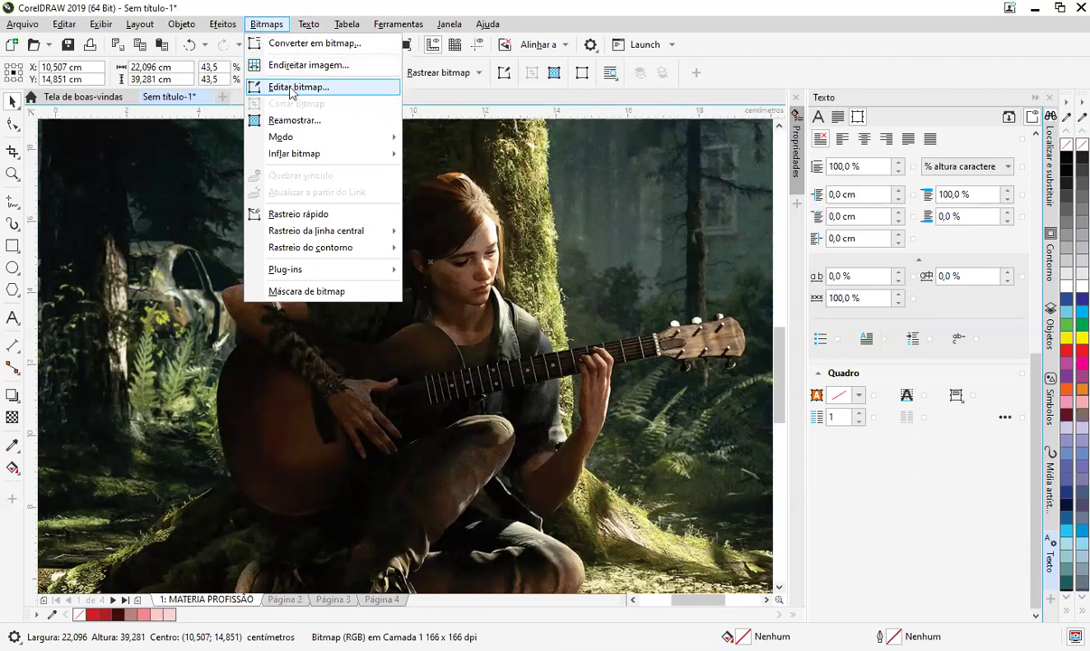
{"action": "left_click", "coordinate": [338, 47]}
{"action": "left_click_drag", "start_coordinate": [577, 232], "coordinate": [800, 182]}
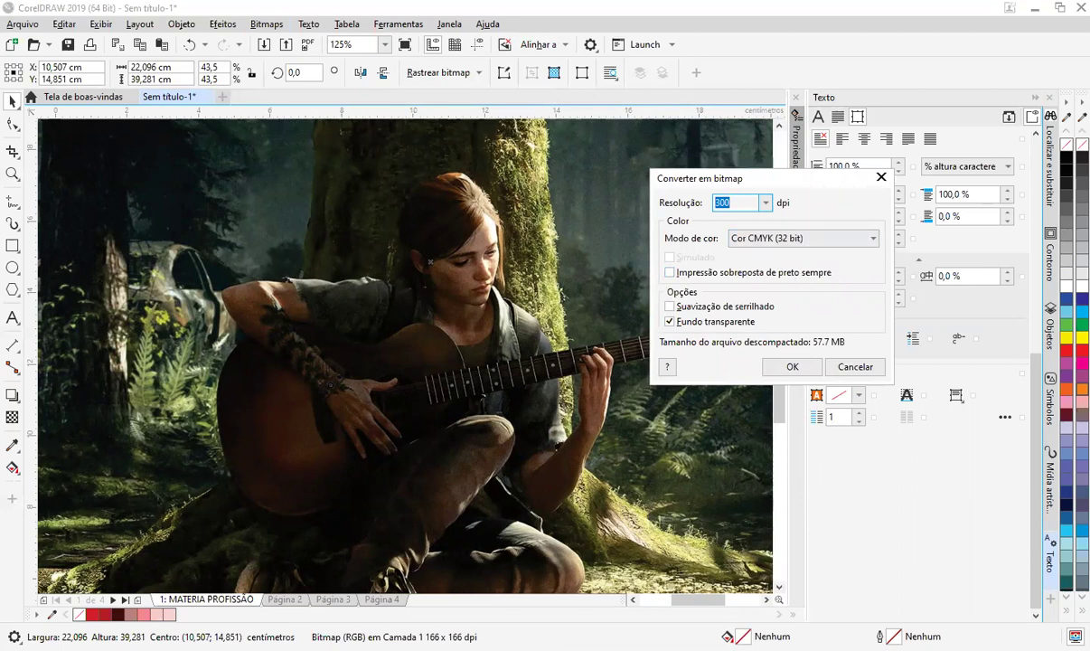
{"action": "left_click", "coordinate": [869, 239]}
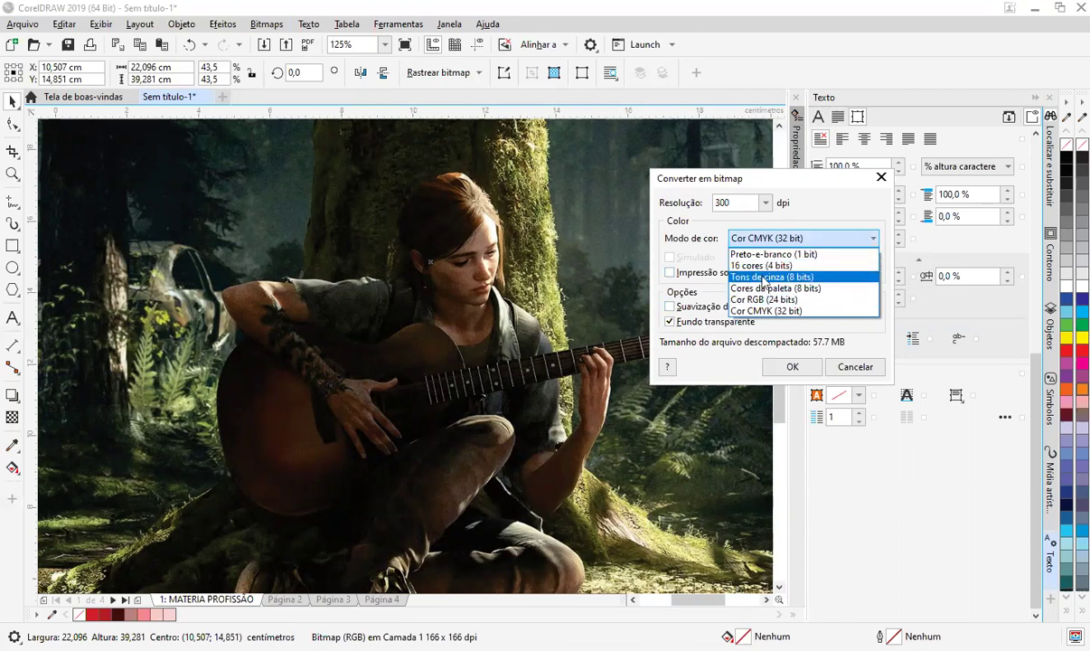
{"action": "left_click", "coordinate": [721, 366]}
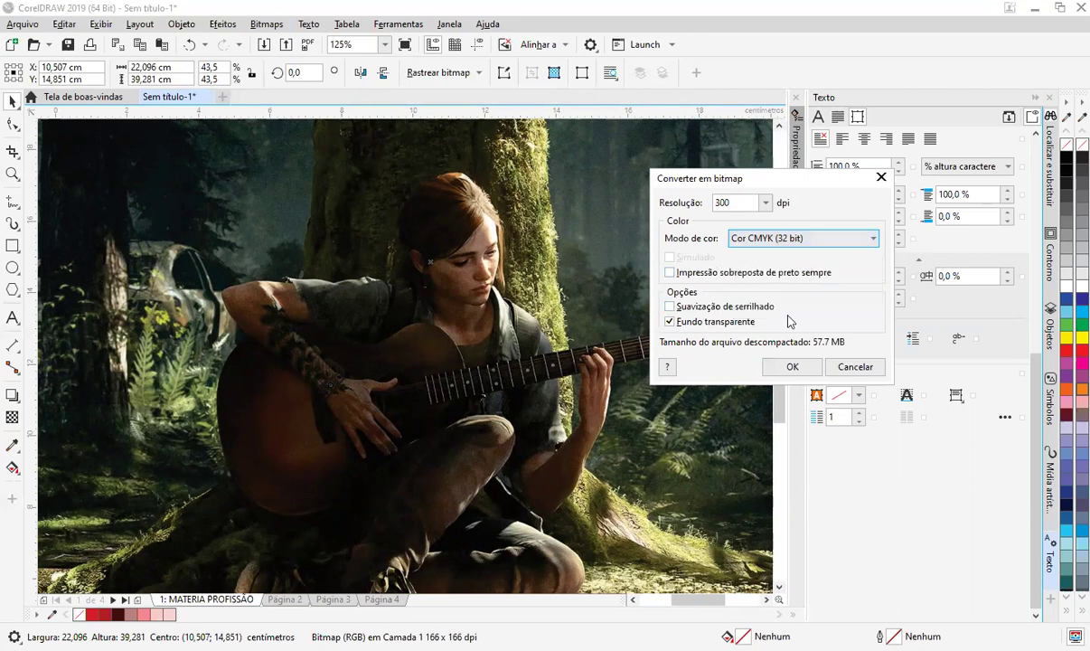
{"action": "left_click", "coordinate": [855, 370]}
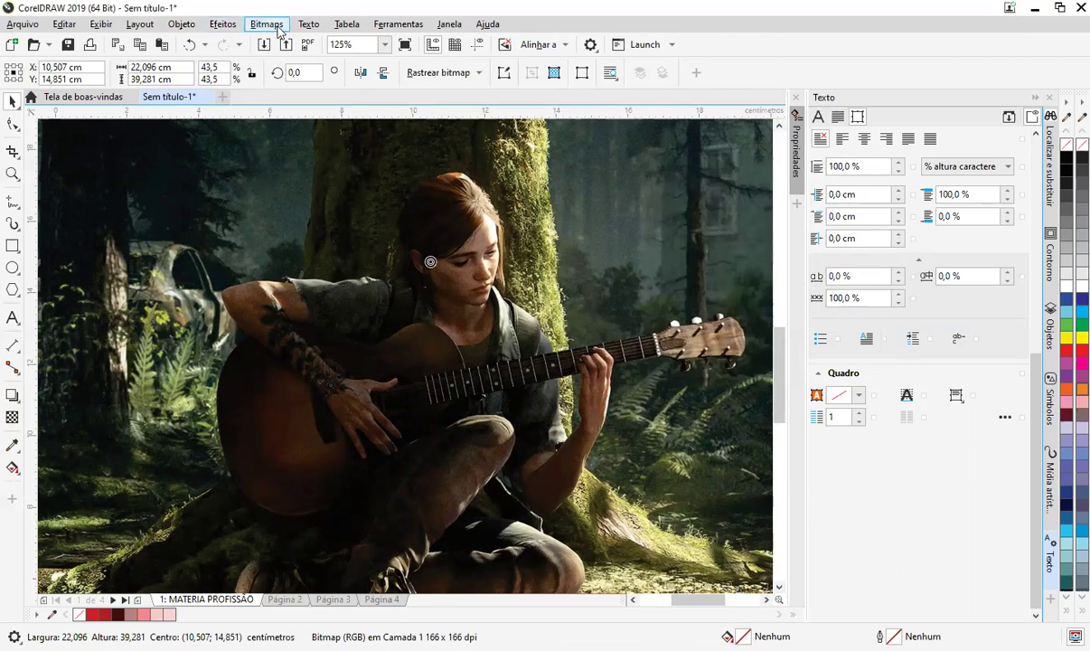
Step: Try a lens distortion correction of 32.2 on the picture in Straighten Image and discard it
{"action": "left_click", "coordinate": [274, 25]}
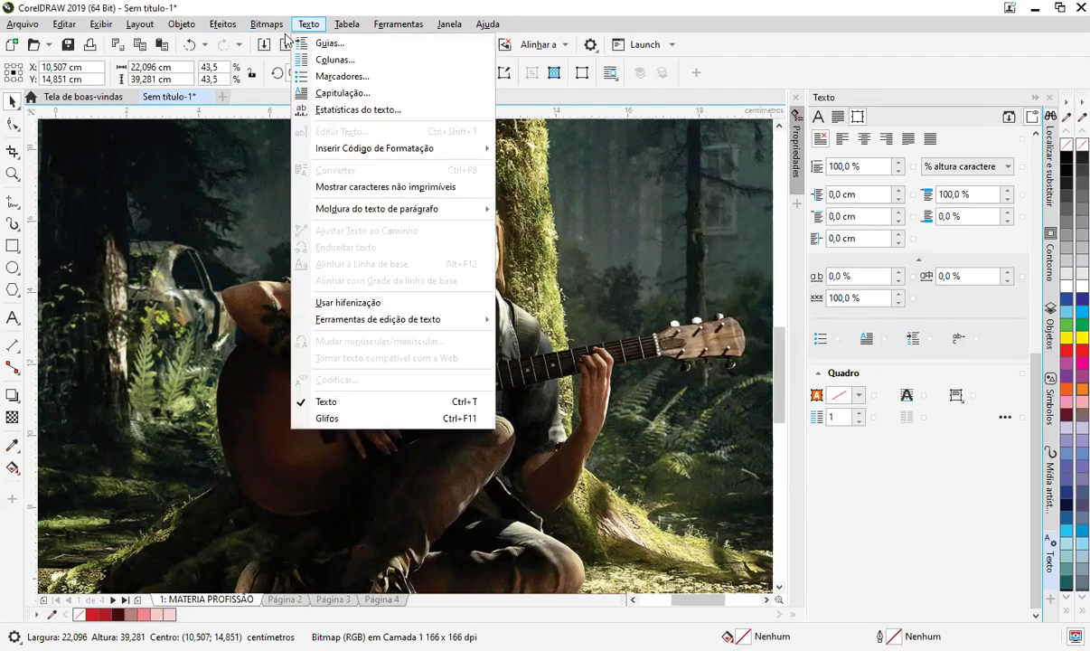
{"action": "mouse_move", "coordinate": [271, 26]}
{"action": "left_click", "coordinate": [298, 67]}
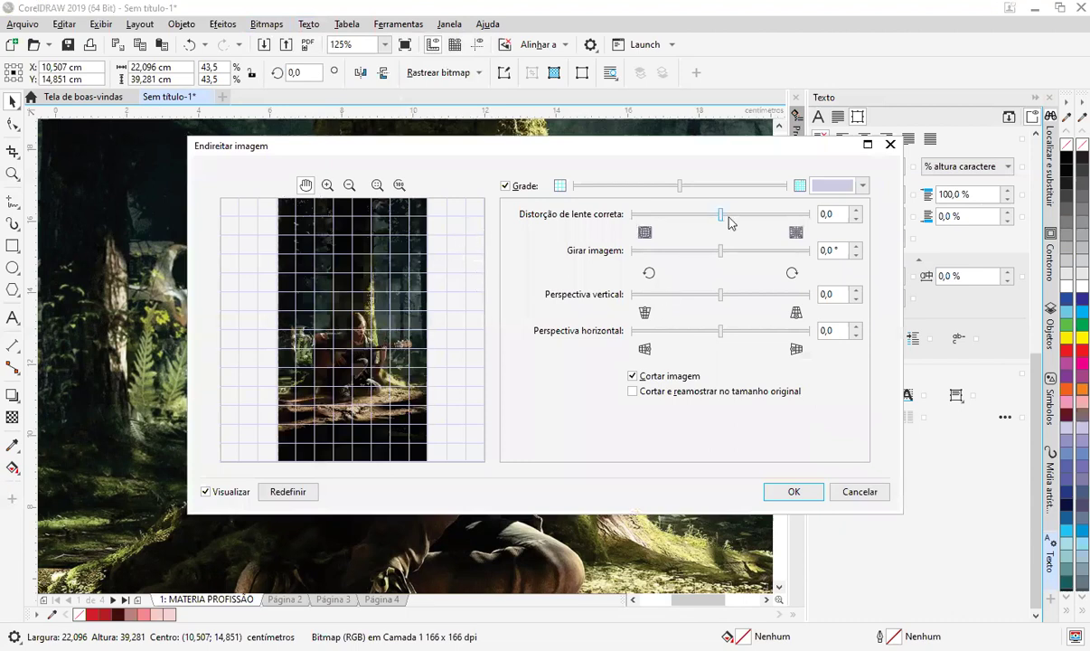
{"action": "left_click_drag", "start_coordinate": [721, 214], "coordinate": [748, 214]}
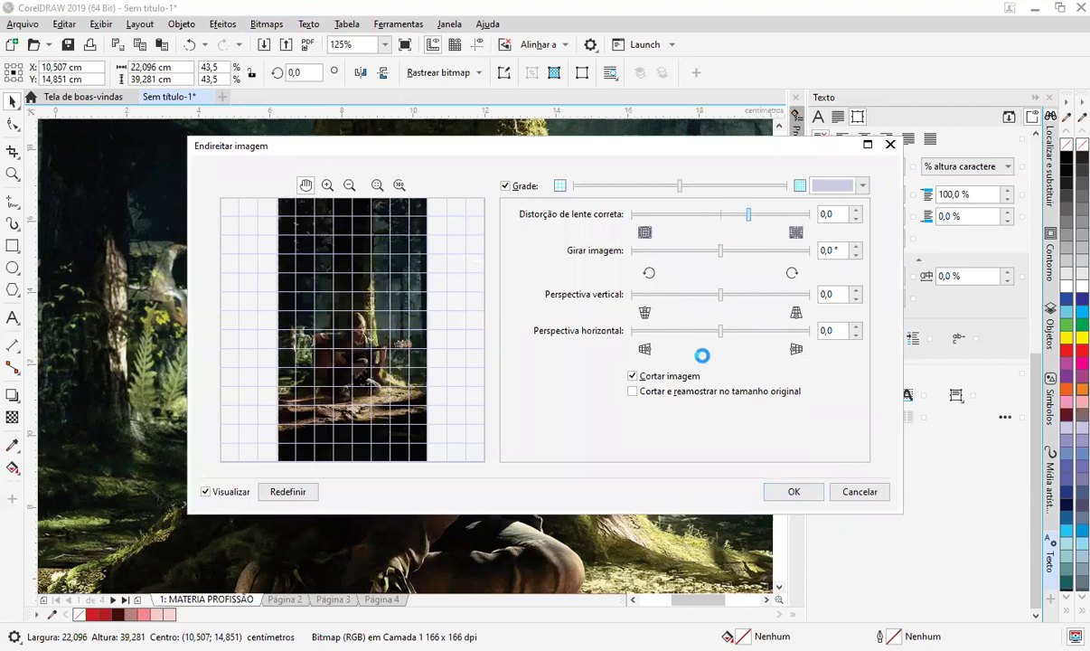
{"action": "left_click", "coordinate": [857, 492]}
Step: Open the guitarist picture for bitmap editing
{"action": "left_click", "coordinate": [266, 23]}
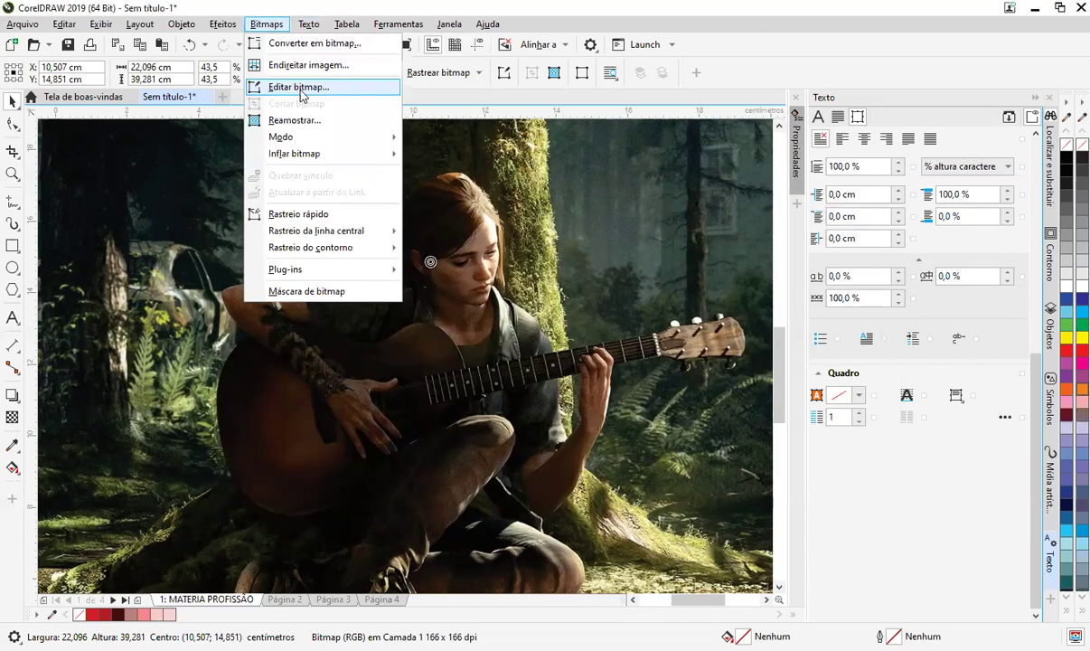
{"action": "left_click", "coordinate": [301, 90]}
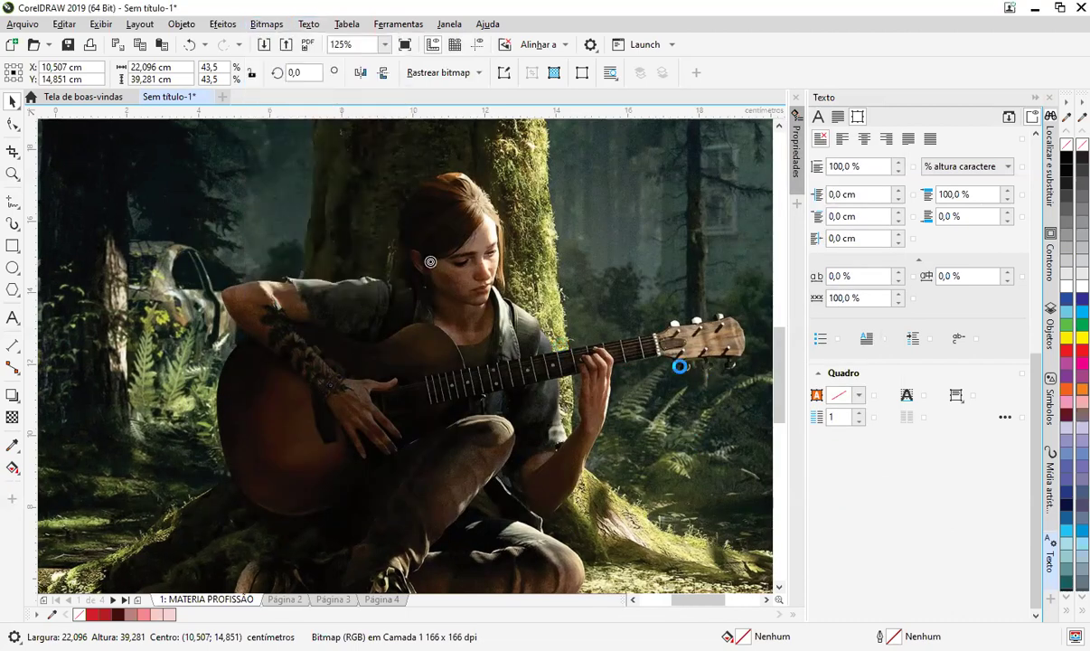
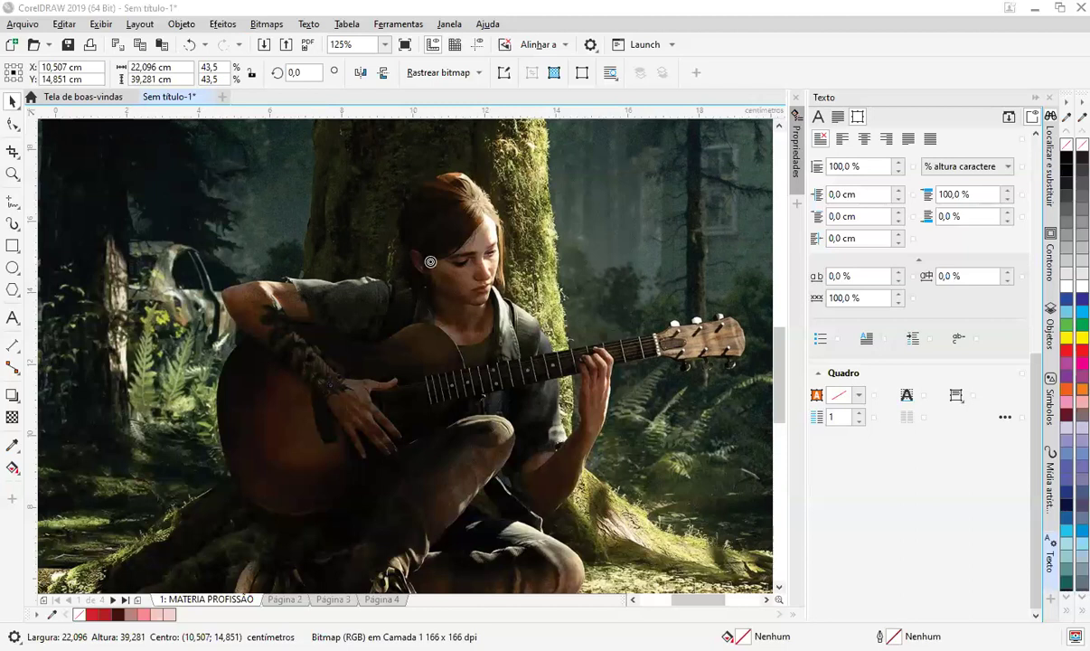
Step: Look over the bitmap commands and review the colour mask settings for the guitarist picture without applying a mask
{"action": "left_click", "coordinate": [436, 188]}
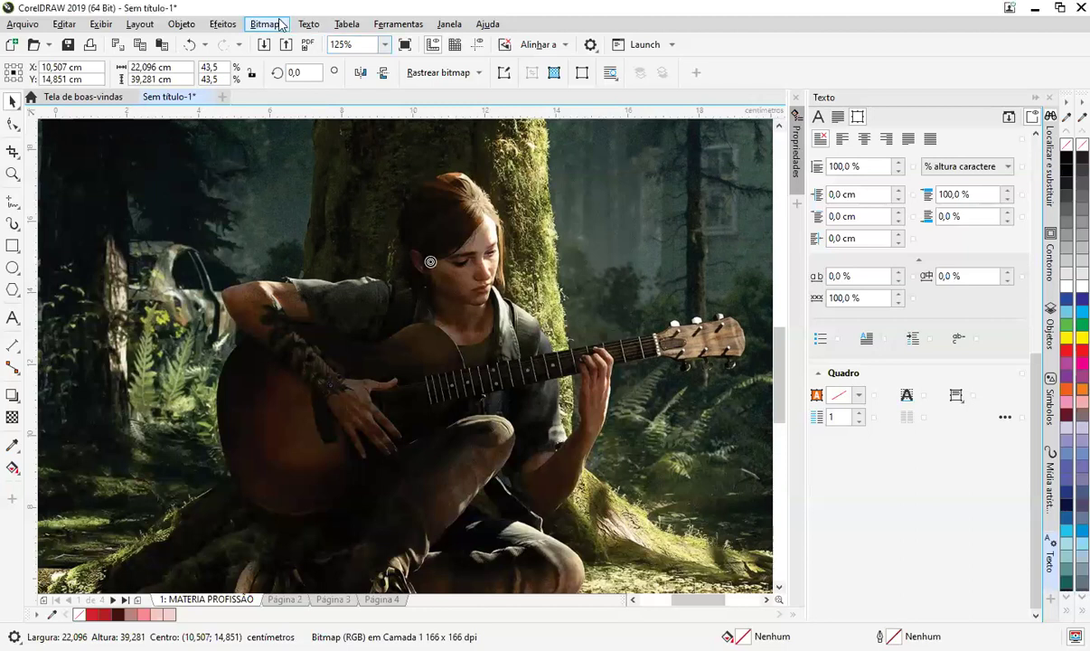
{"action": "left_click", "coordinate": [281, 24]}
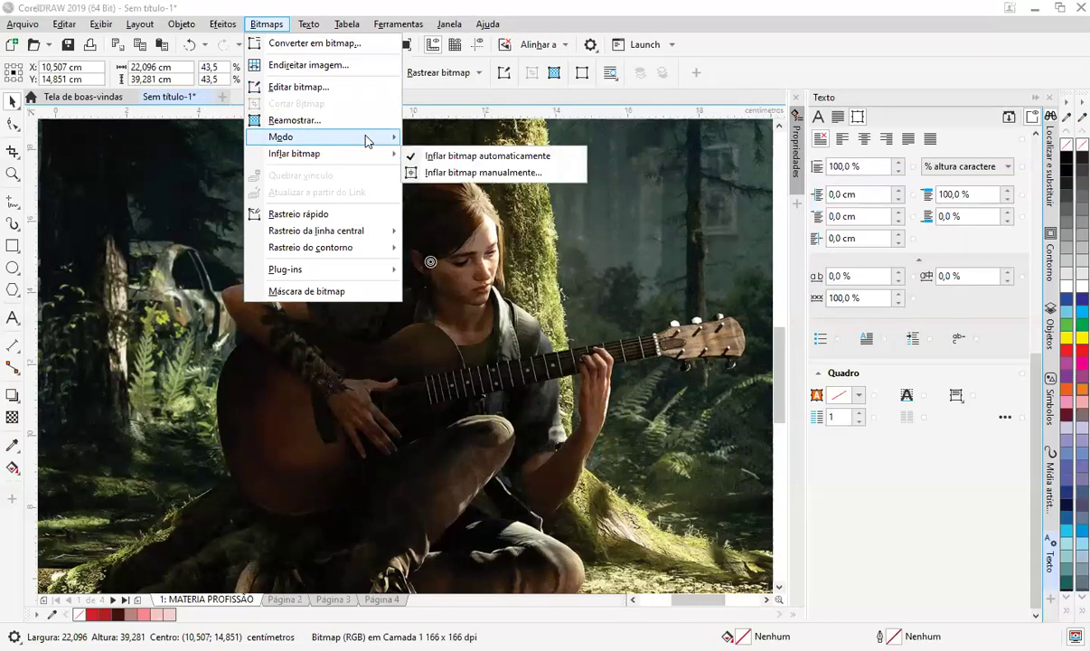
{"action": "mouse_move", "coordinate": [366, 136]}
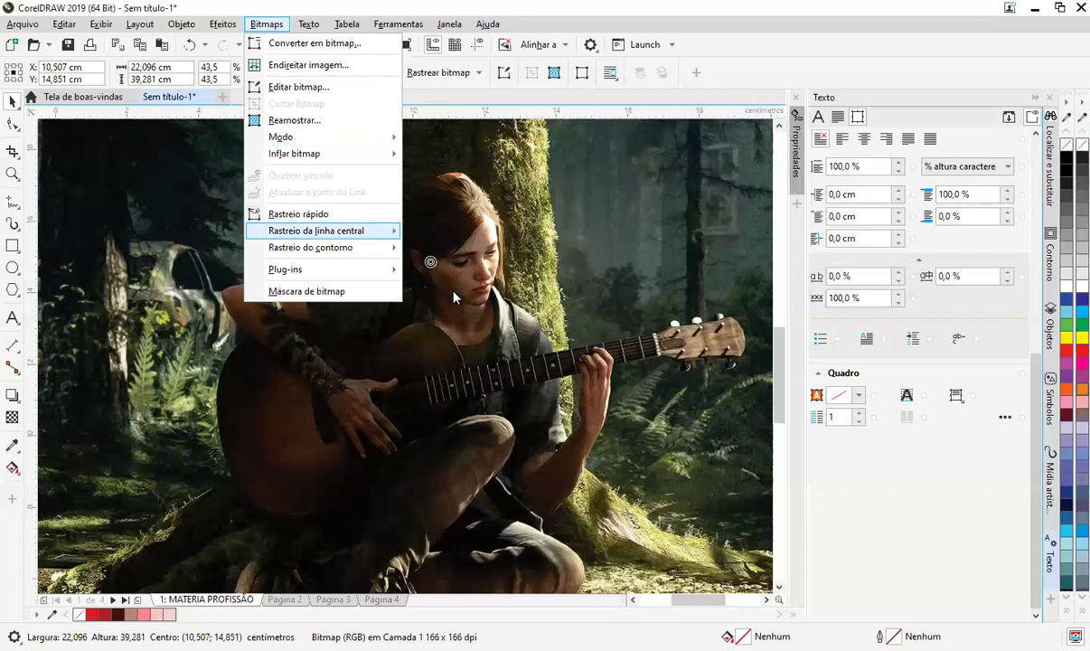
{"action": "mouse_move", "coordinate": [384, 231]}
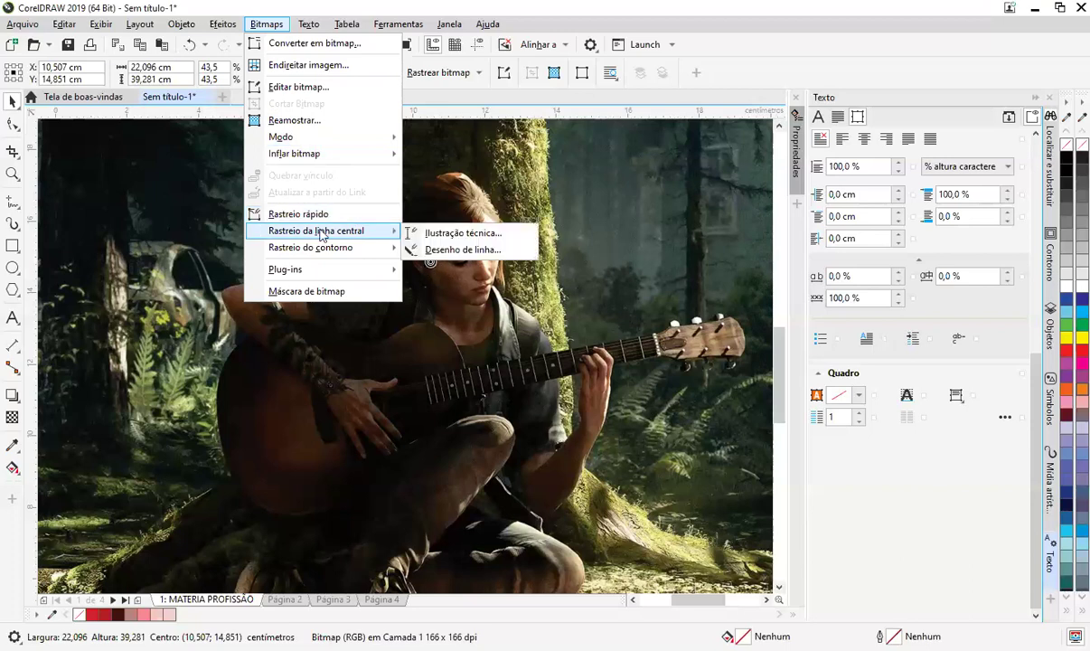
{"action": "left_click", "coordinate": [371, 291]}
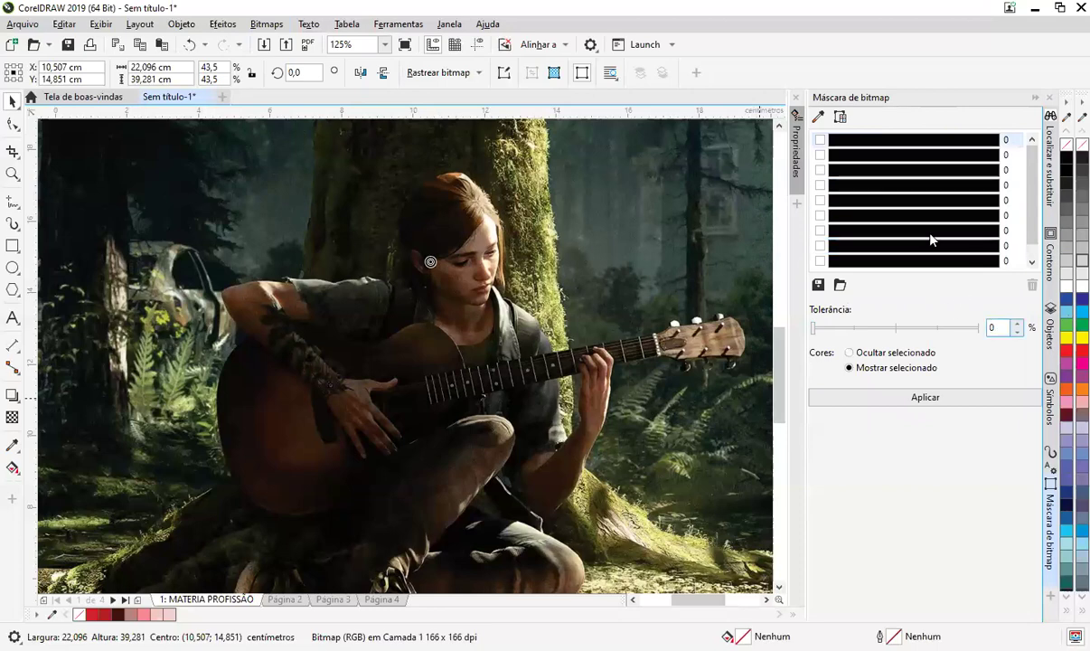
{"action": "left_click", "coordinate": [1035, 98]}
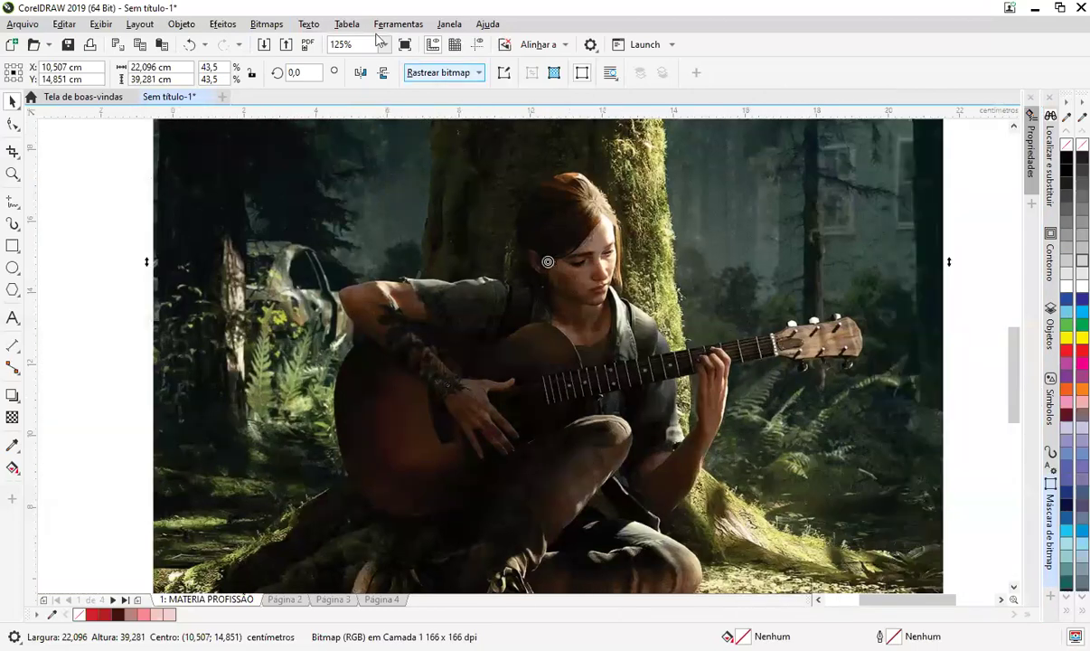
Step: Open the guitarist picture in the Image Adjustment Lab and set its temperature to 4.395
{"action": "scroll", "coordinate": [379, 174], "scroll_direction": "down", "scroll_amount": 2}
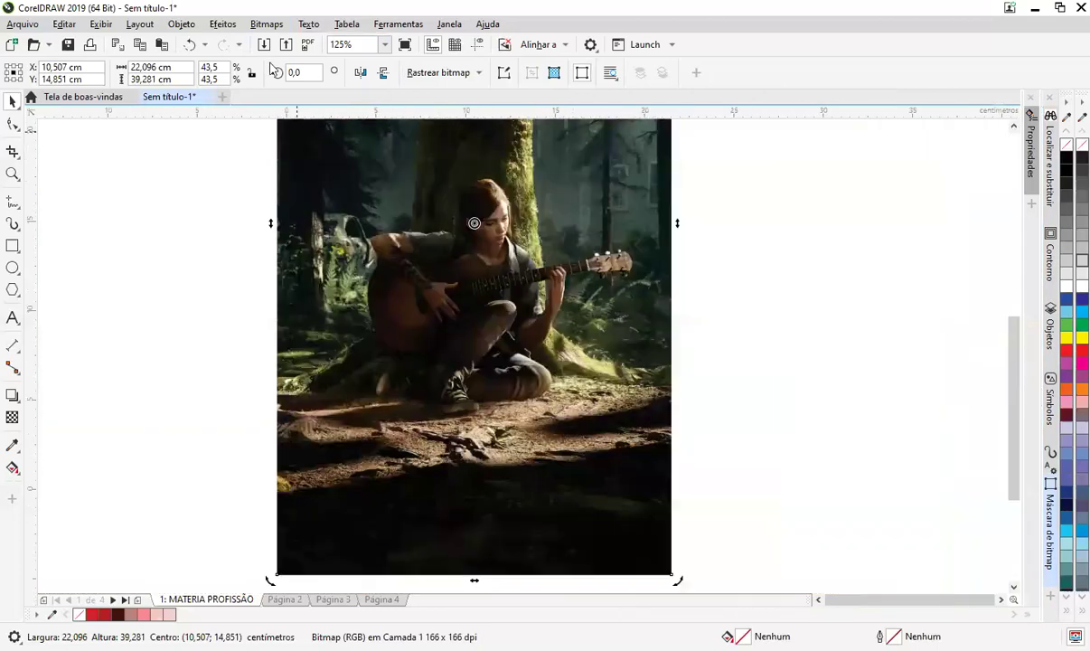
{"action": "left_click", "coordinate": [222, 24]}
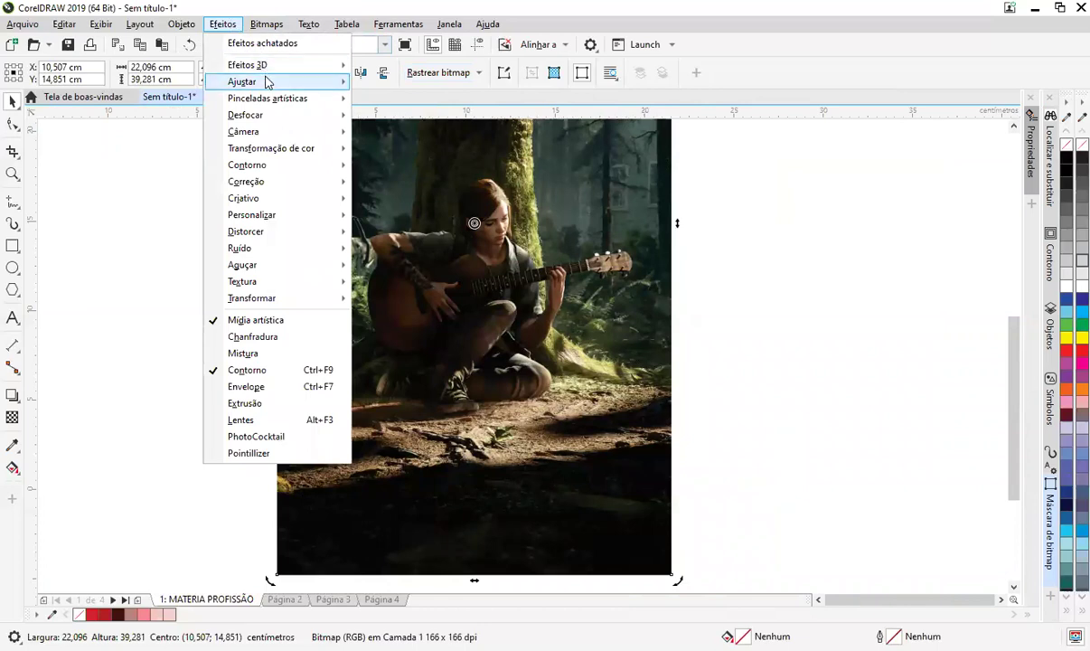
{"action": "mouse_move", "coordinate": [268, 83]}
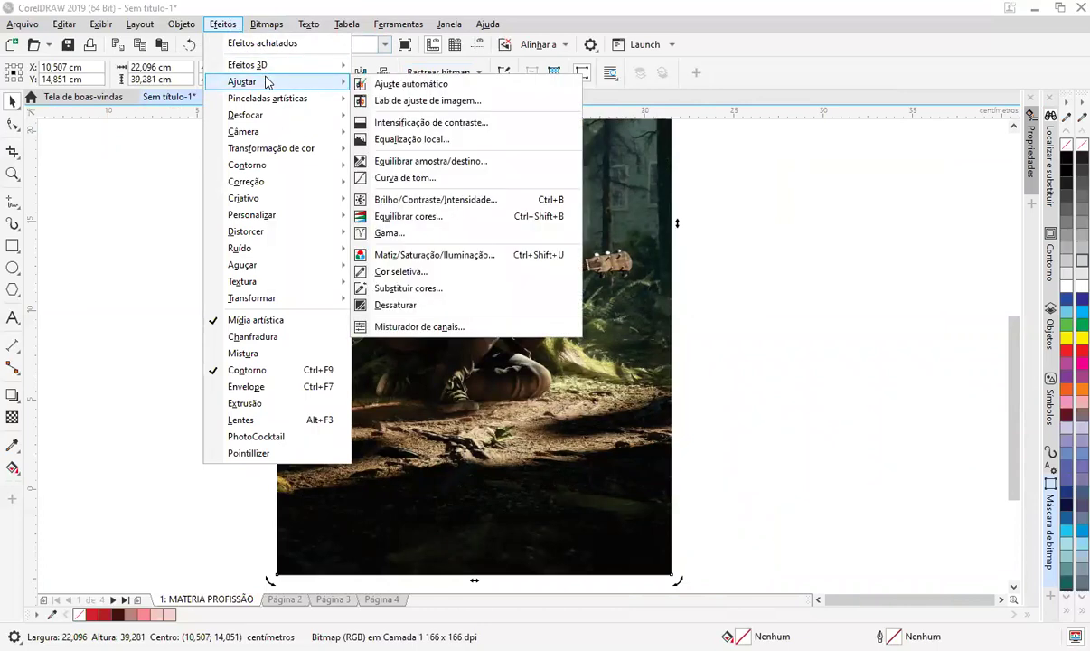
{"action": "left_click", "coordinate": [505, 107]}
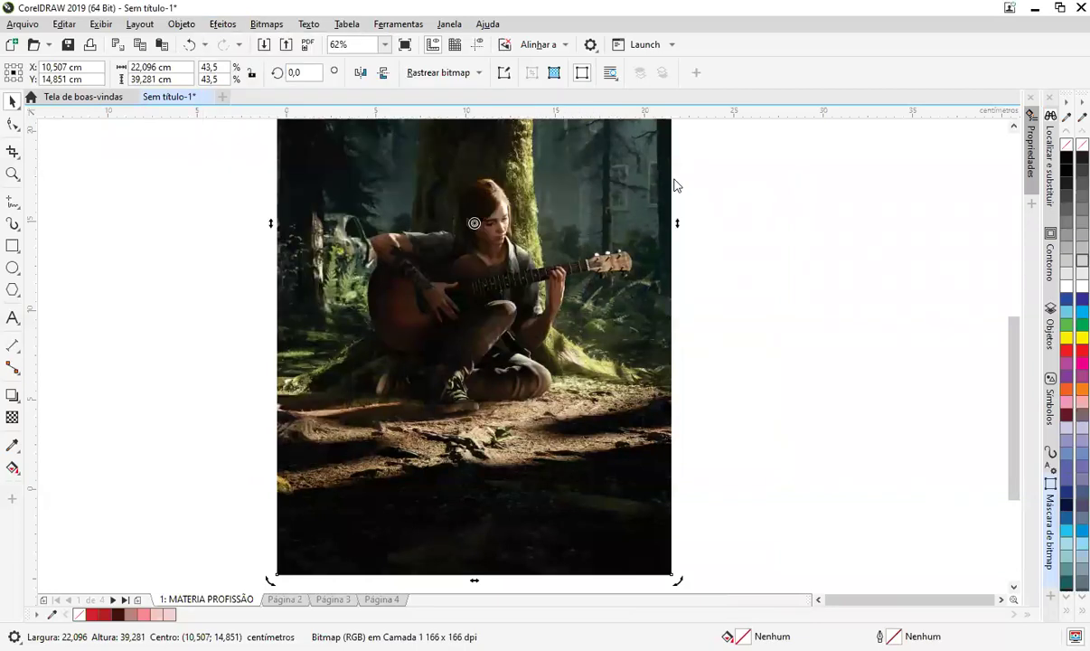
{"action": "left_click_drag", "start_coordinate": [739, 266], "coordinate": [726, 267]}
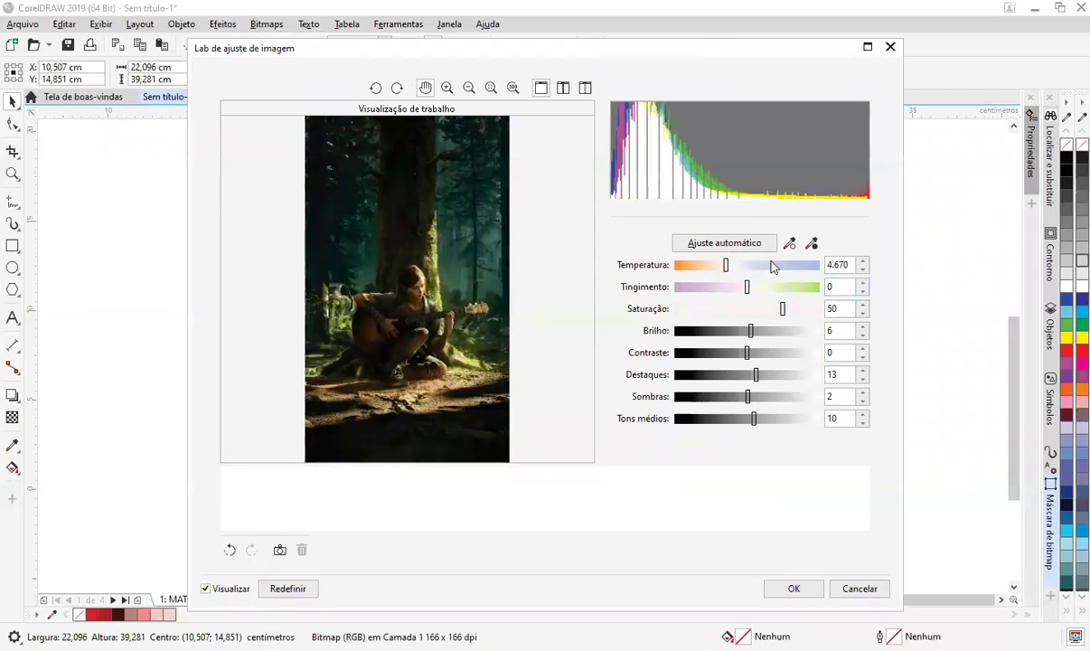
{"action": "left_click", "coordinate": [689, 265]}
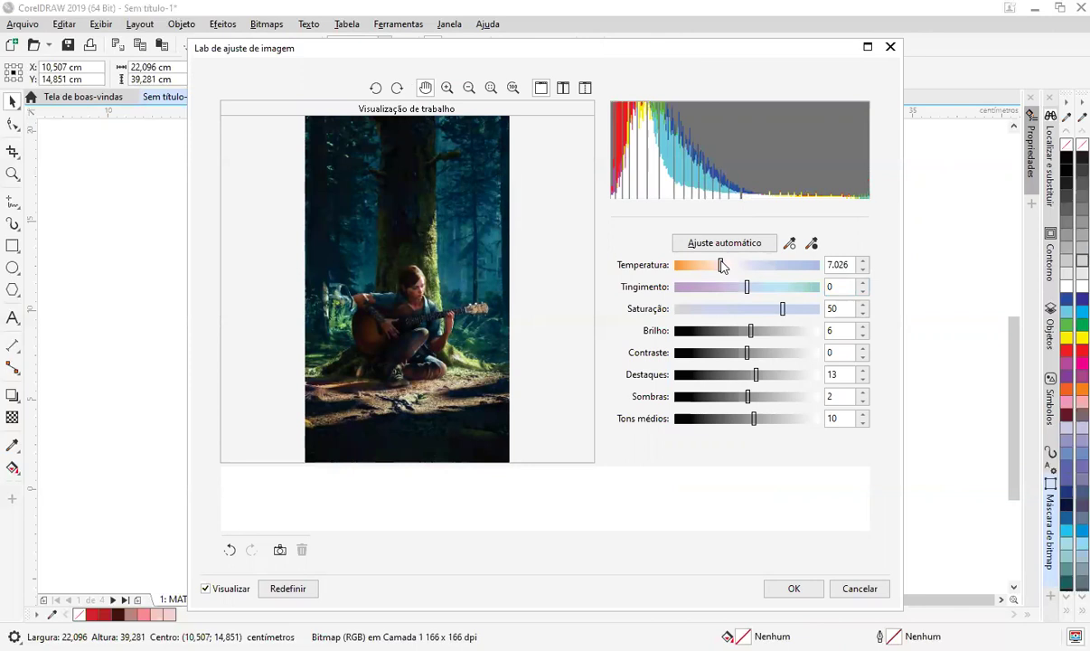
{"action": "left_click_drag", "start_coordinate": [720, 262], "coordinate": [720, 262]}
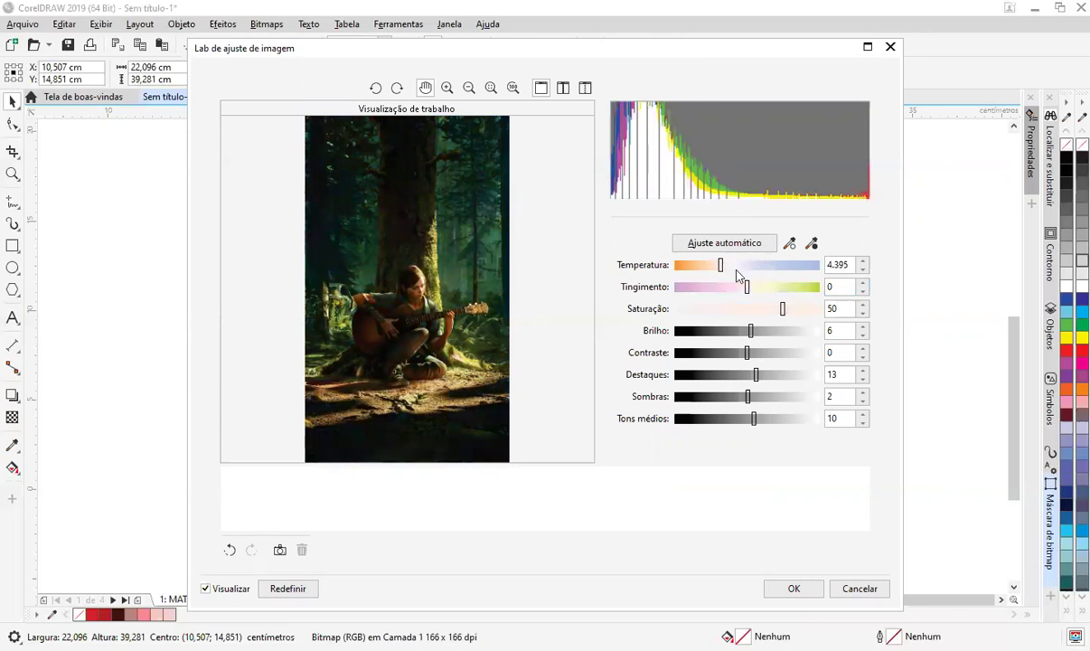
Step: Set the picture's tint to -28 and its saturation to 10
{"action": "left_click", "coordinate": [726, 287]}
{"action": "left_click", "coordinate": [761, 288]}
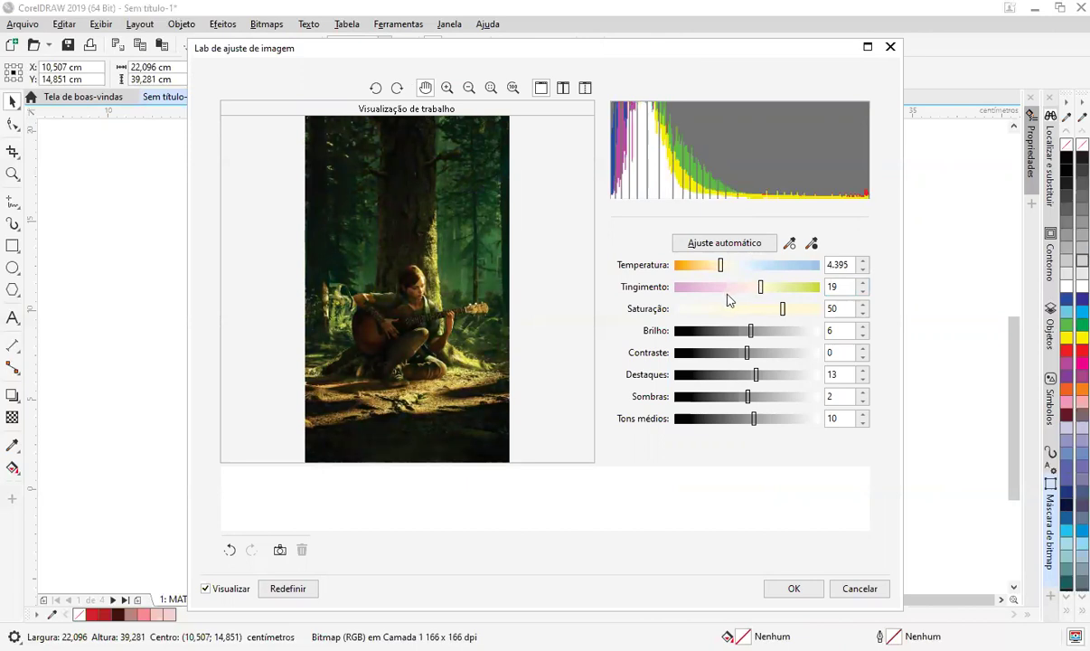
{"action": "left_click", "coordinate": [726, 289]}
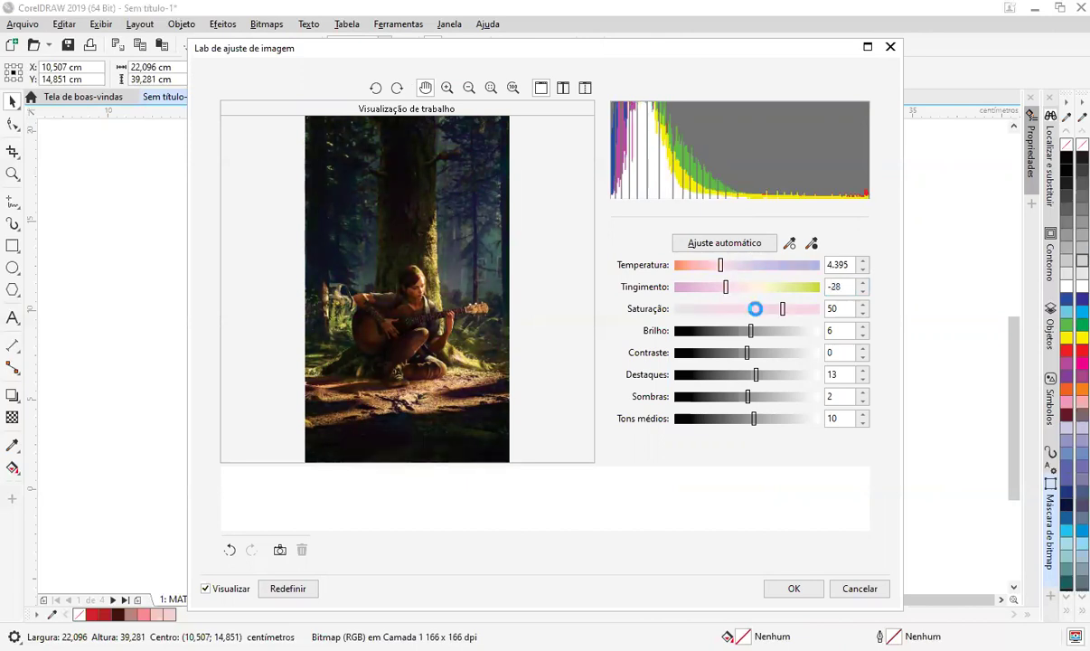
{"action": "left_click_drag", "start_coordinate": [781, 309], "coordinate": [754, 308]}
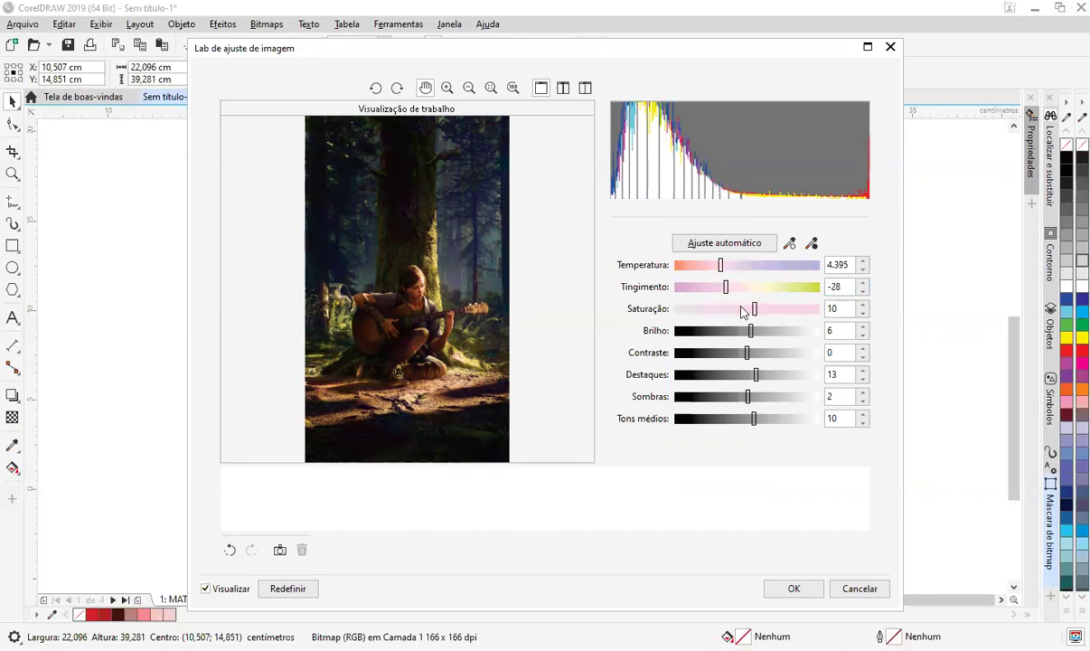
Step: Set the picture's brightness to 28, shadows to 12 and highlights to -64
{"action": "left_click", "coordinate": [721, 331]}
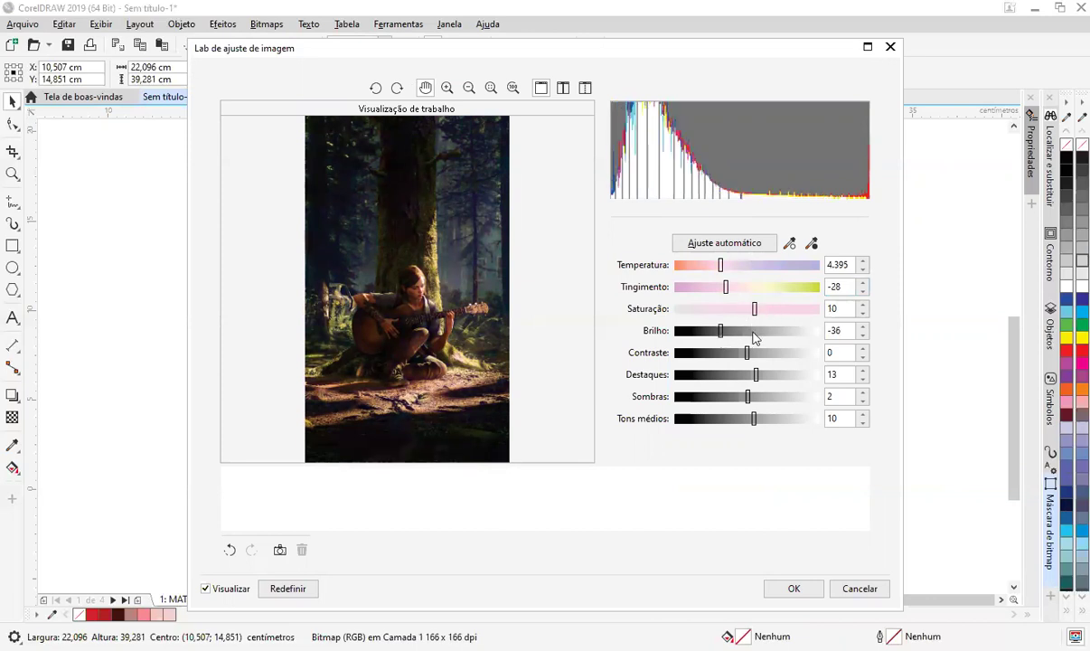
{"action": "left_click", "coordinate": [767, 333]}
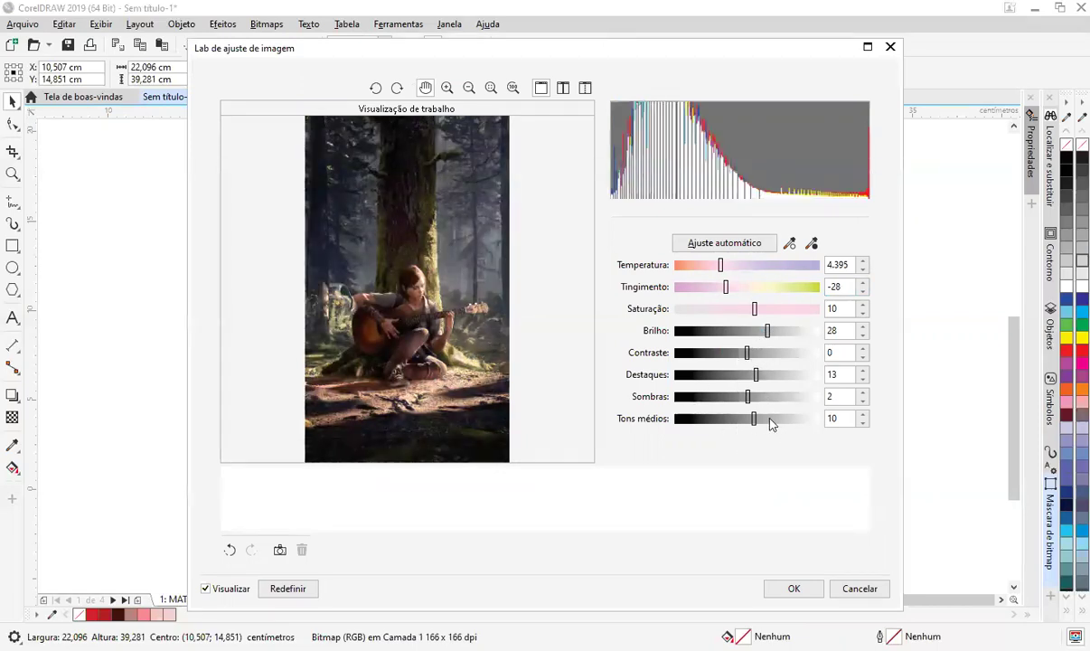
{"action": "left_click", "coordinate": [724, 398]}
{"action": "left_click_drag", "start_coordinate": [778, 397], "coordinate": [794, 401]}
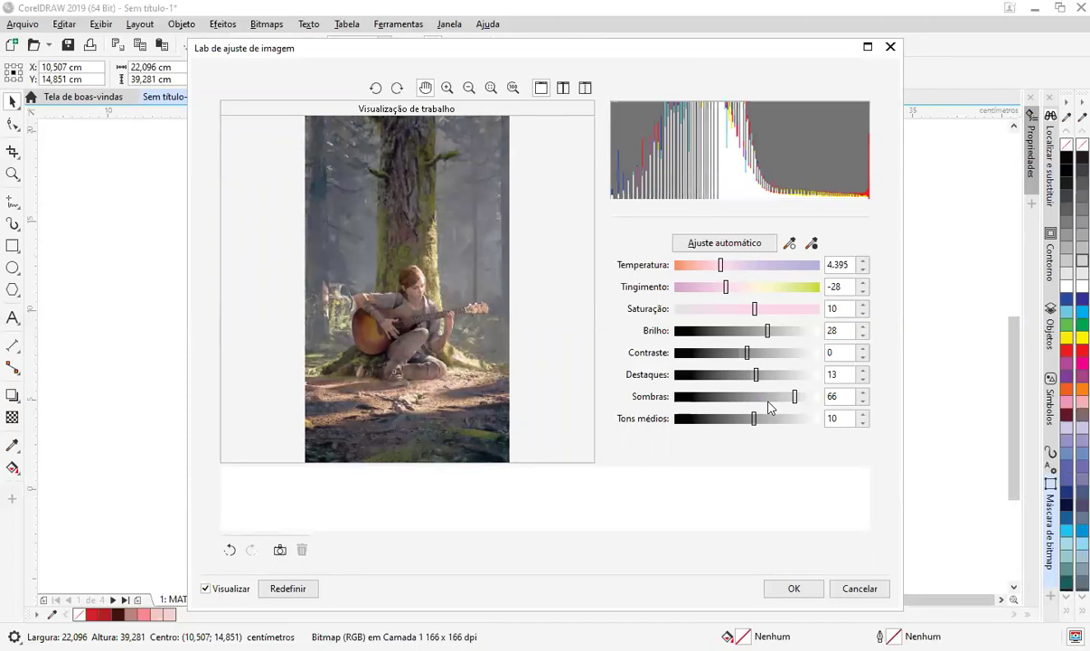
{"action": "left_click_drag", "start_coordinate": [758, 398], "coordinate": [703, 381]}
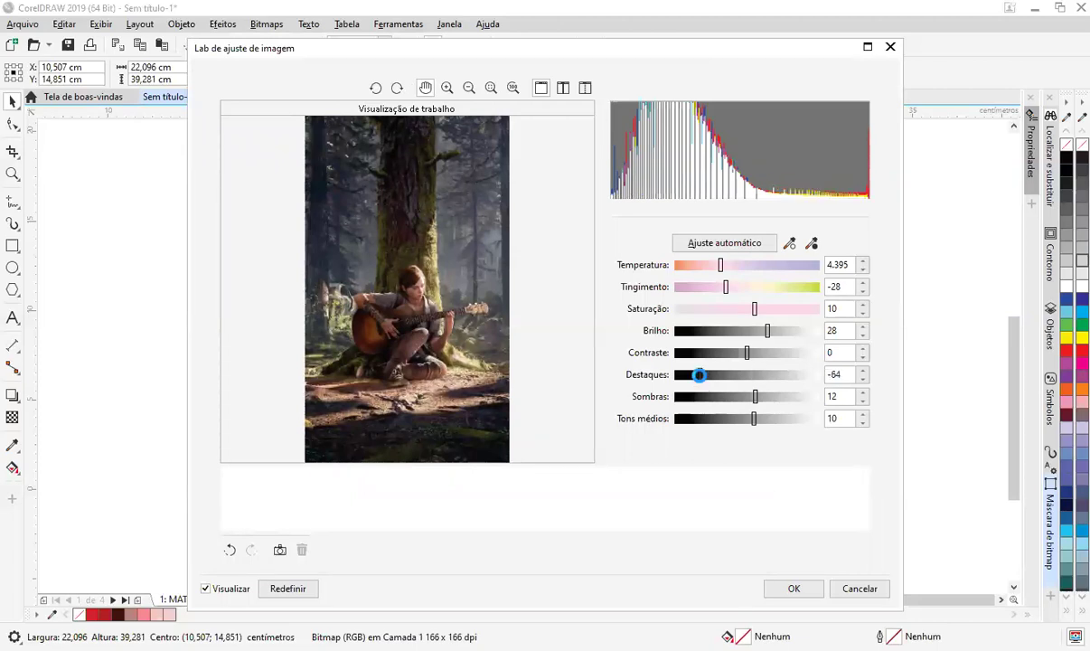
Step: Set the midtones to -5 and the contrast to 1, and apply the image adjustments to the picture
{"action": "mouse_move", "coordinate": [754, 418]}
{"action": "left_mouse_down"}
{"action": "mouse_move", "coordinate": [703, 419]}
{"action": "mouse_move", "coordinate": [743, 422]}
{"action": "left_mouse_up"}
{"action": "left_click_drag", "start_coordinate": [747, 353], "coordinate": [722, 375]}
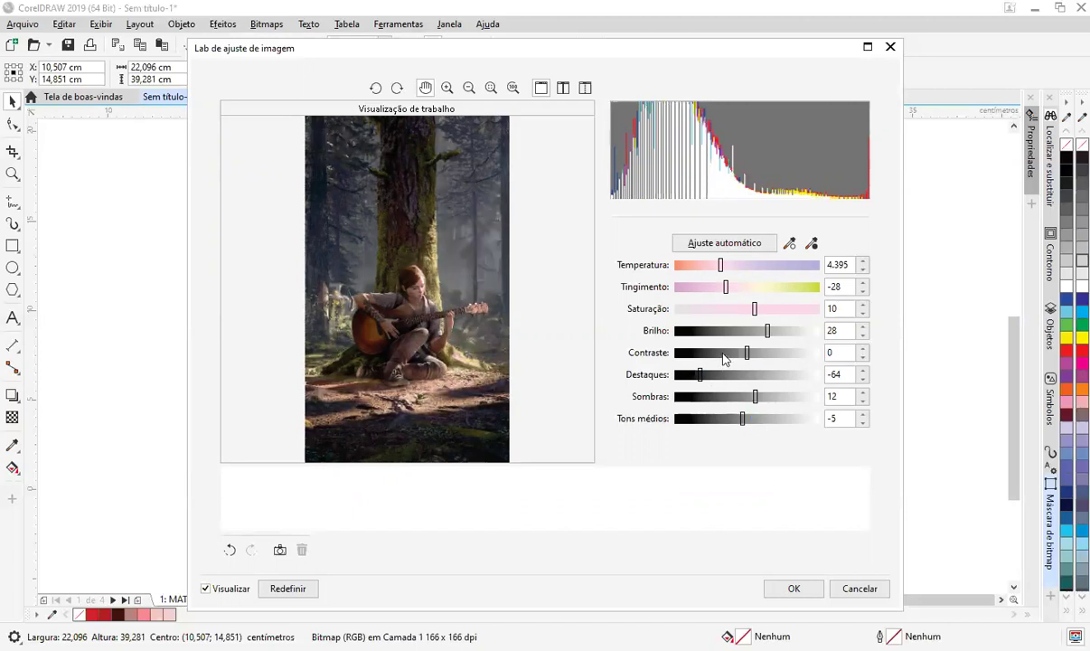
{"action": "left_click", "coordinate": [749, 355]}
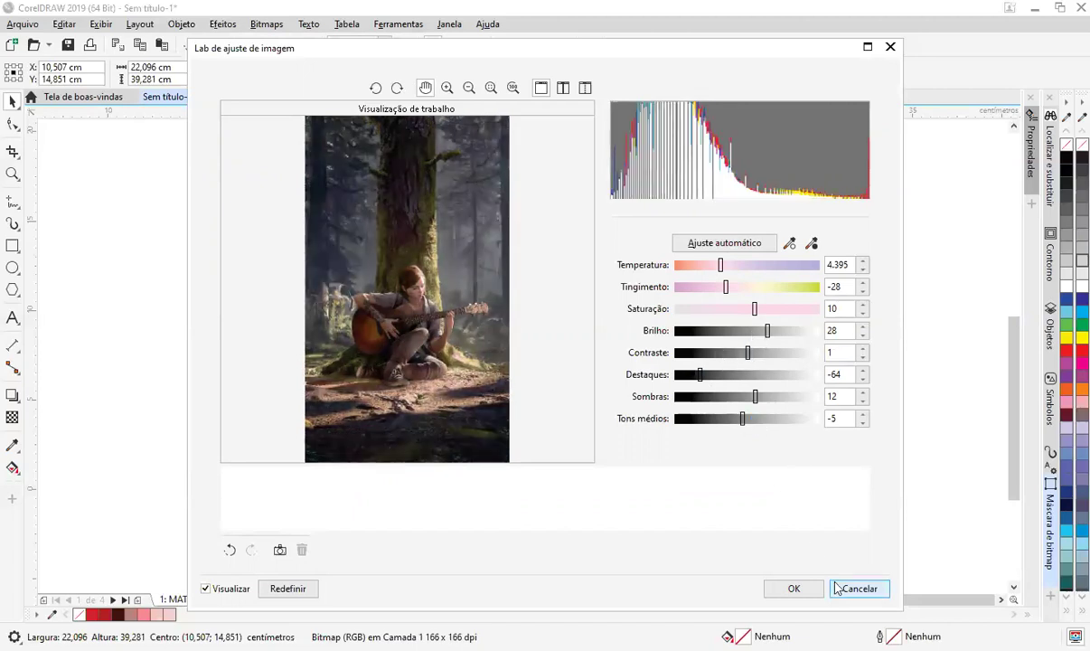
{"action": "left_click", "coordinate": [792, 588]}
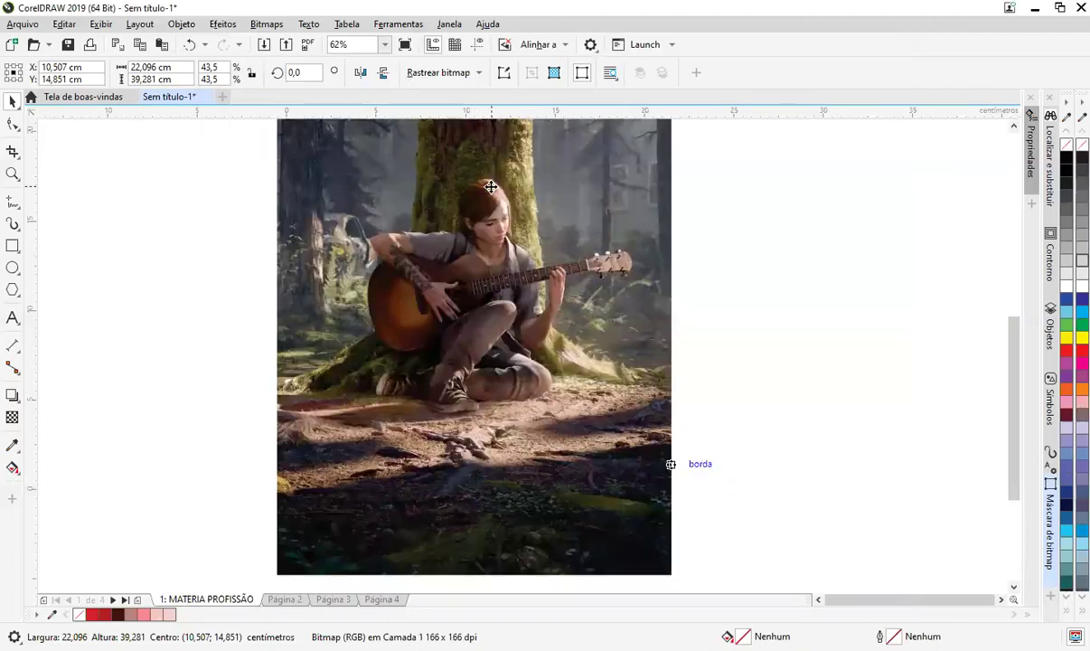
{"action": "scroll", "coordinate": [462, 177], "scroll_direction": "up", "scroll_amount": 2}
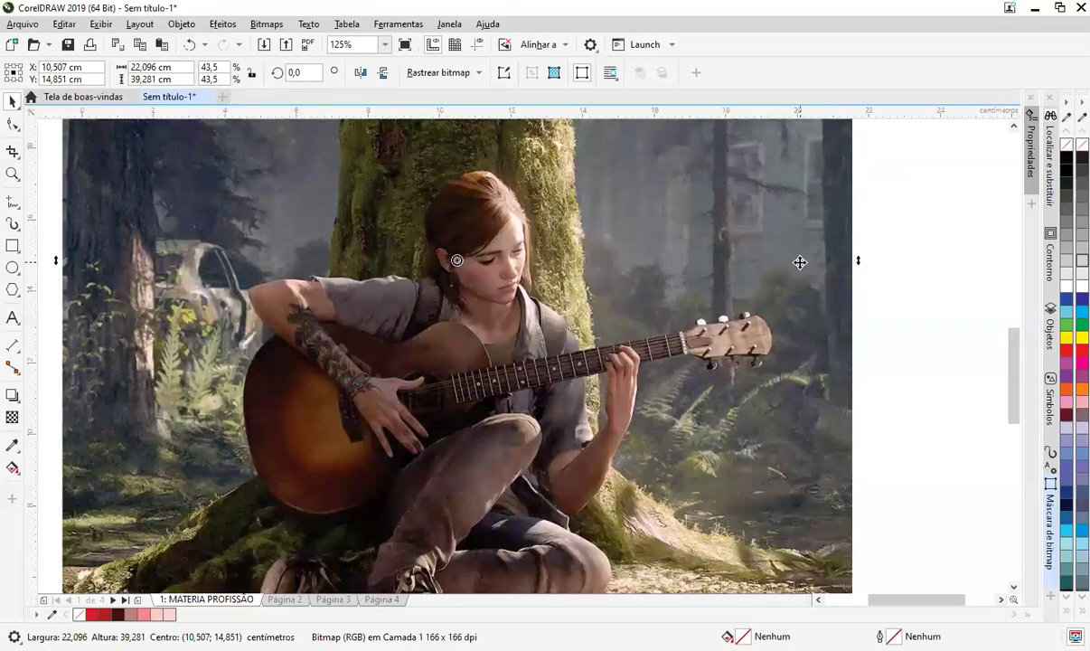
{"action": "scroll", "coordinate": [802, 260], "scroll_direction": "down", "scroll_amount": 4}
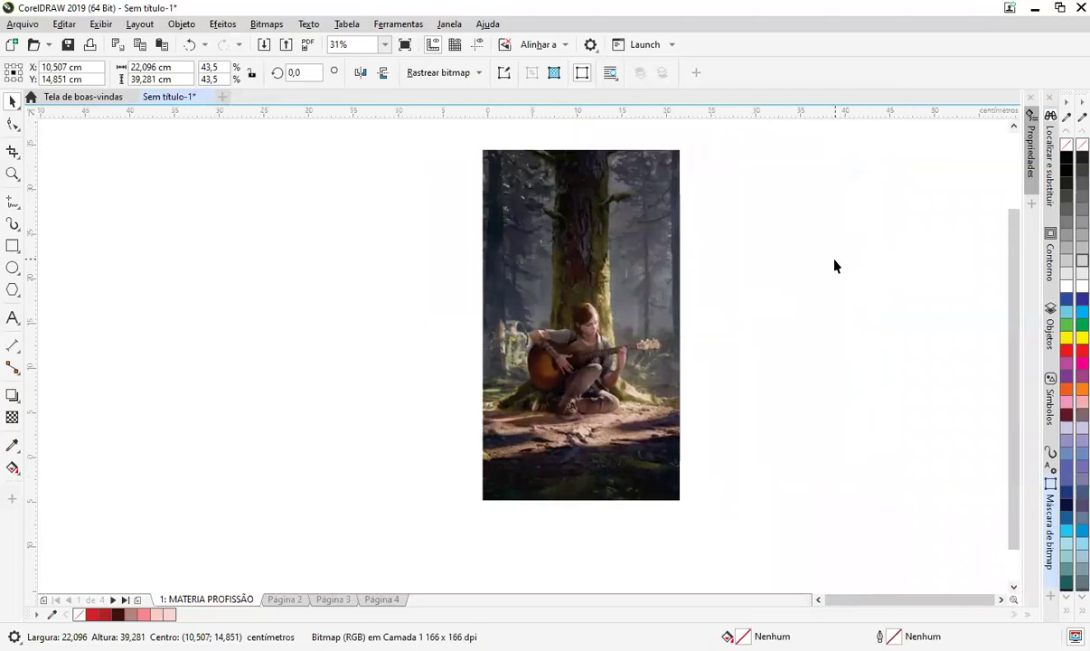
{"action": "left_click", "coordinate": [834, 263]}
{"action": "left_click", "coordinate": [643, 249]}
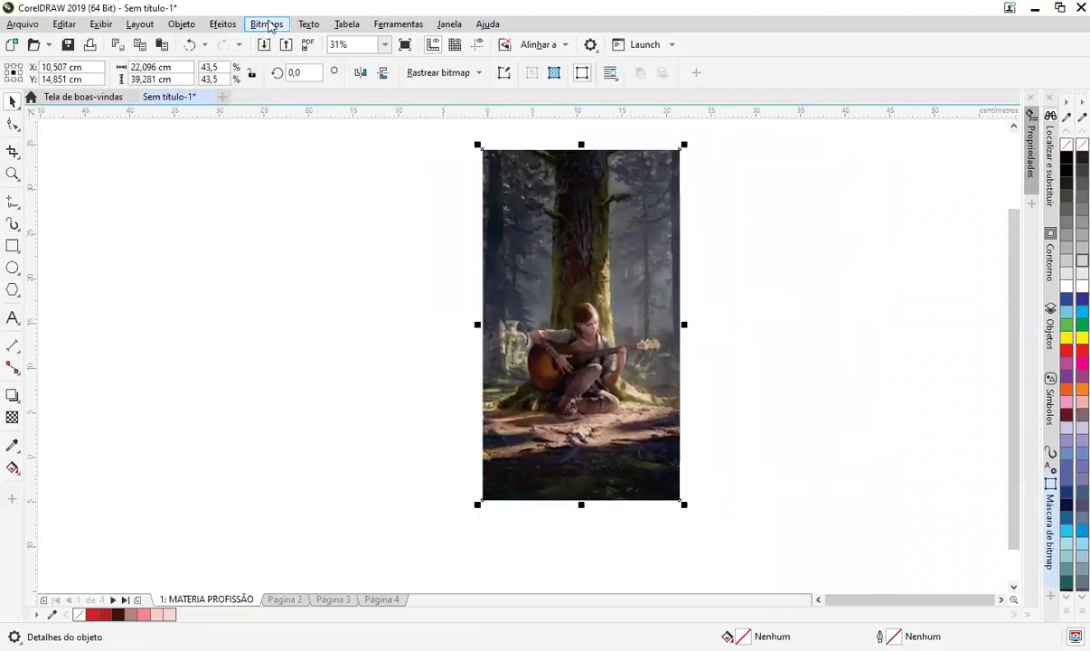
{"action": "left_click", "coordinate": [267, 25]}
{"action": "left_click", "coordinate": [635, 242]}
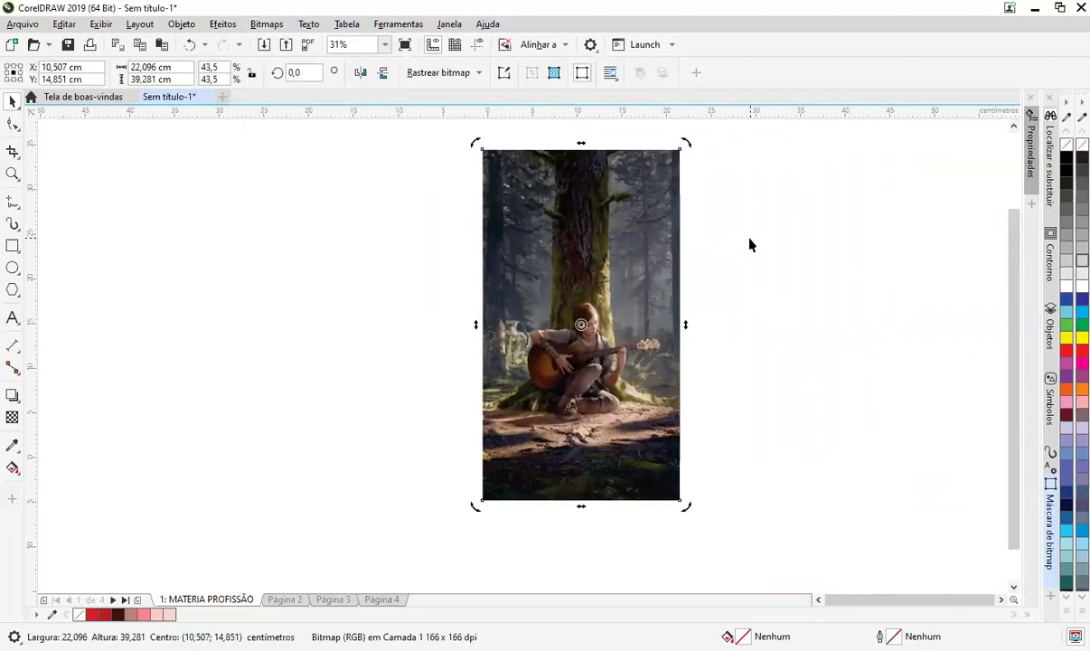
{"action": "left_click", "coordinate": [669, 182]}
{"action": "left_click", "coordinate": [680, 154]}
{"action": "left_click", "coordinate": [684, 146]}
{"action": "left_click_drag", "start_coordinate": [684, 145], "coordinate": [671, 204]}
{"action": "left_click", "coordinate": [709, 222]}
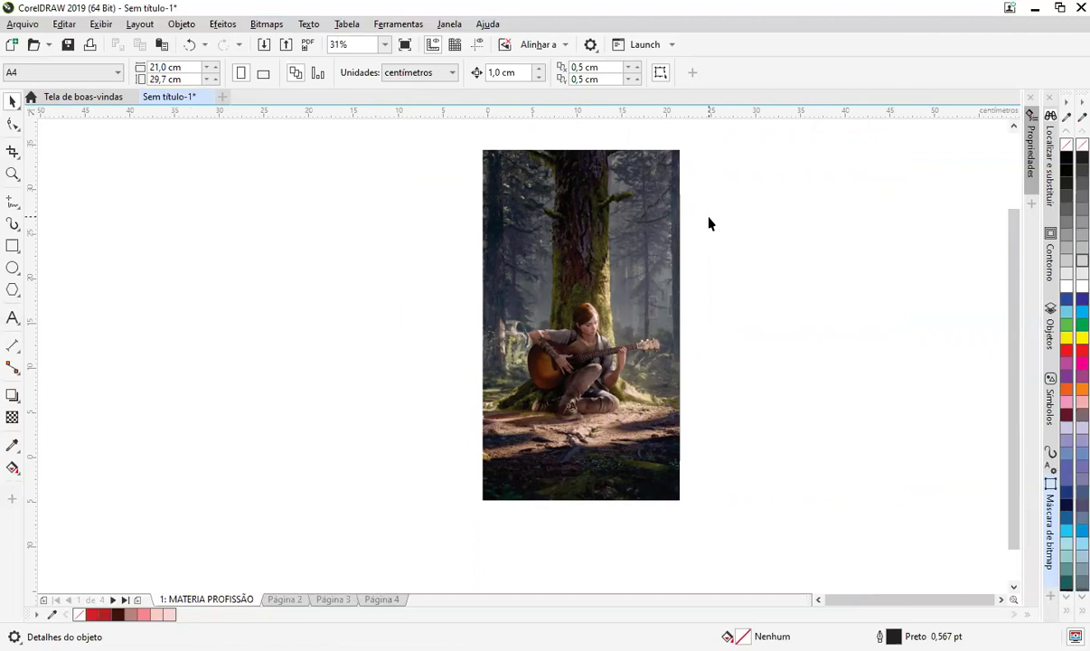
Step: Scale the guitarist picture down to about 14.03 by 24.94 cm and place it near the centre of the A4 page
{"action": "left_click", "coordinate": [637, 285]}
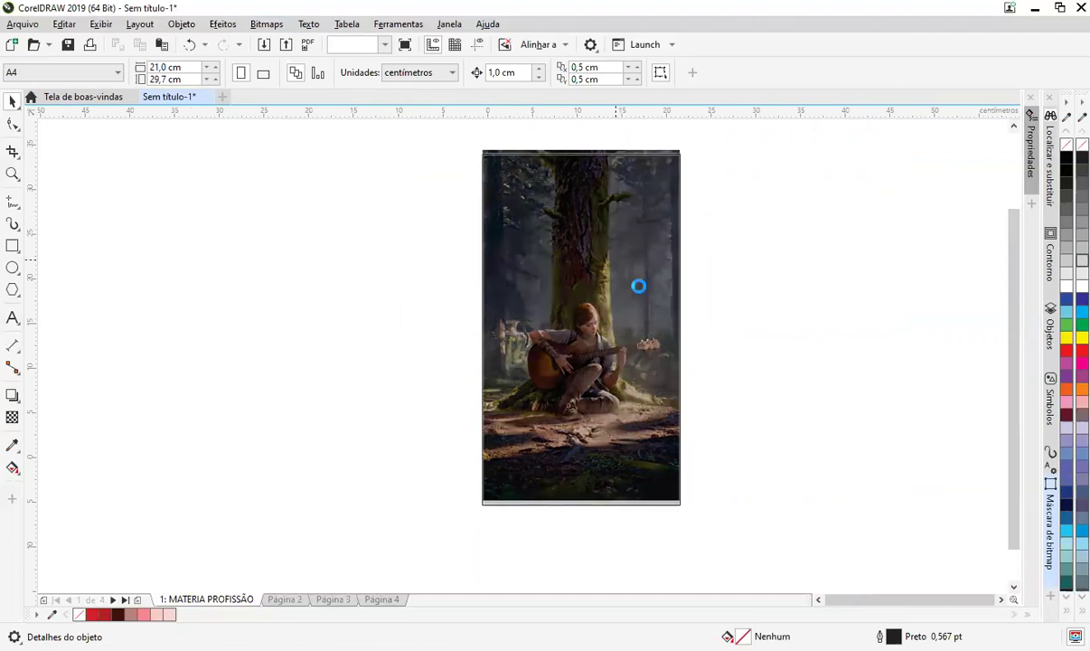
{"action": "scroll", "coordinate": [645, 288], "scroll_direction": "down", "scroll_amount": 2}
{"action": "left_click", "coordinate": [671, 218]}
{"action": "left_click", "coordinate": [661, 225]}
{"action": "left_click_drag", "start_coordinate": [667, 216], "coordinate": [627, 286]}
{"action": "left_click_drag", "start_coordinate": [581, 325], "coordinate": [597, 292]}
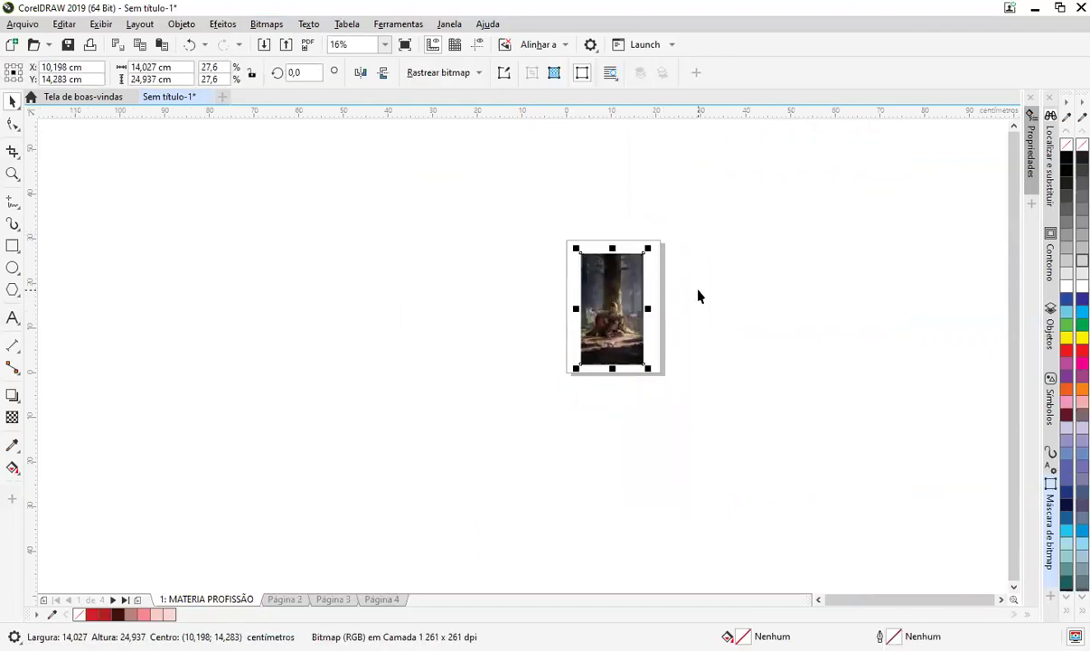
{"action": "left_click", "coordinate": [479, 325]}
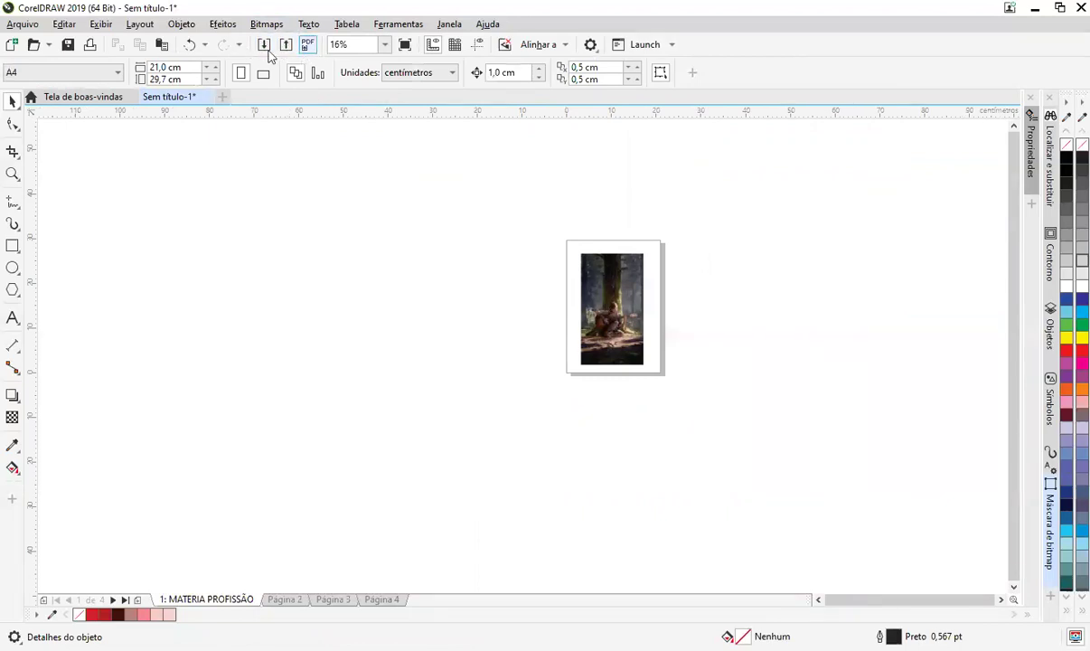
Step: Look through the Downloads and Músicas folders for a file to import, and leave without importing anything
{"action": "left_click", "coordinate": [23, 23]}
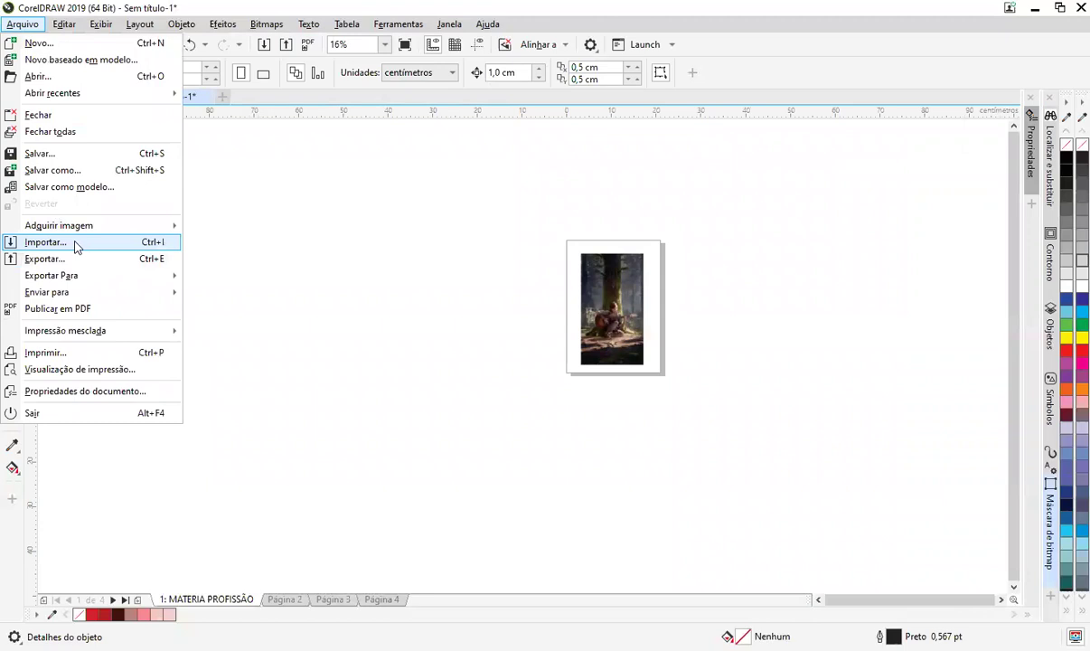
{"action": "left_click", "coordinate": [237, 22]}
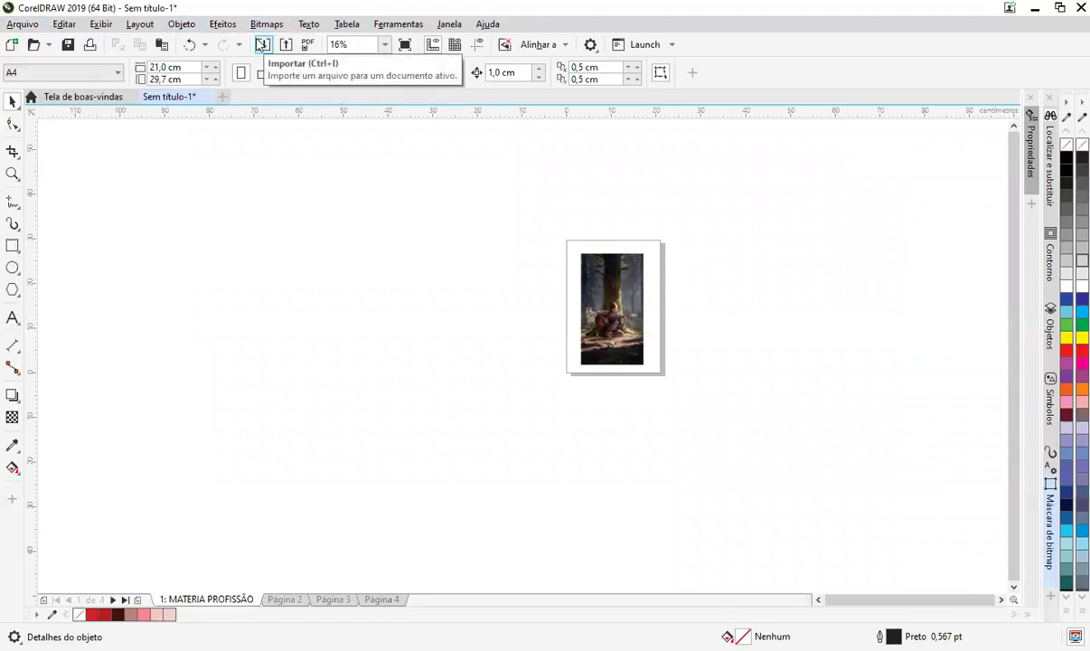
{"action": "left_click", "coordinate": [261, 46]}
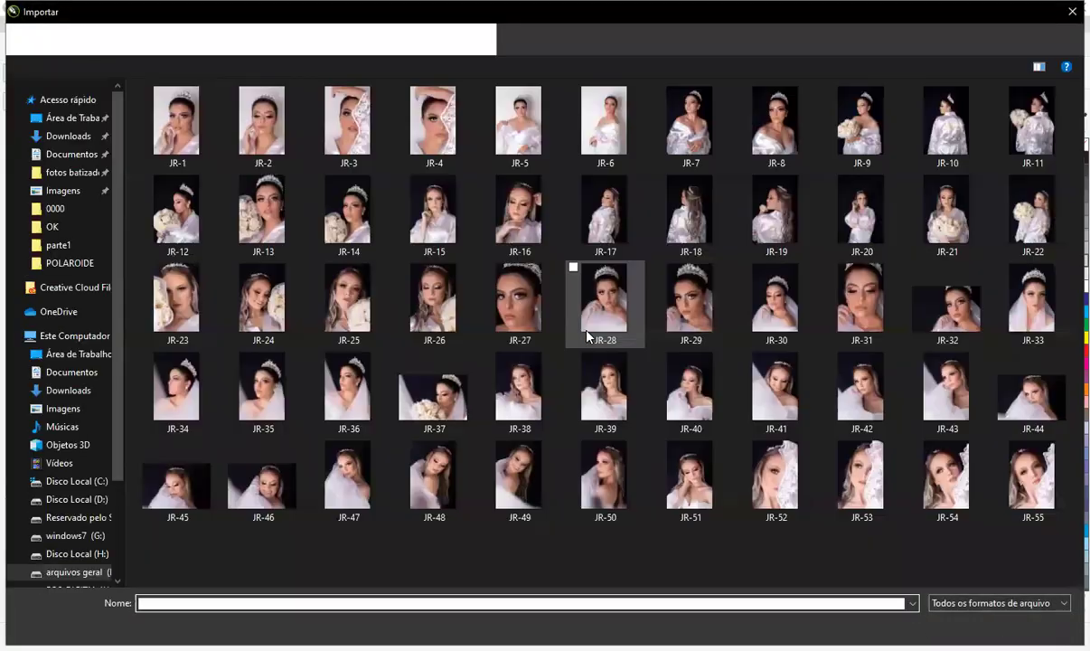
{"action": "left_click", "coordinate": [63, 137]}
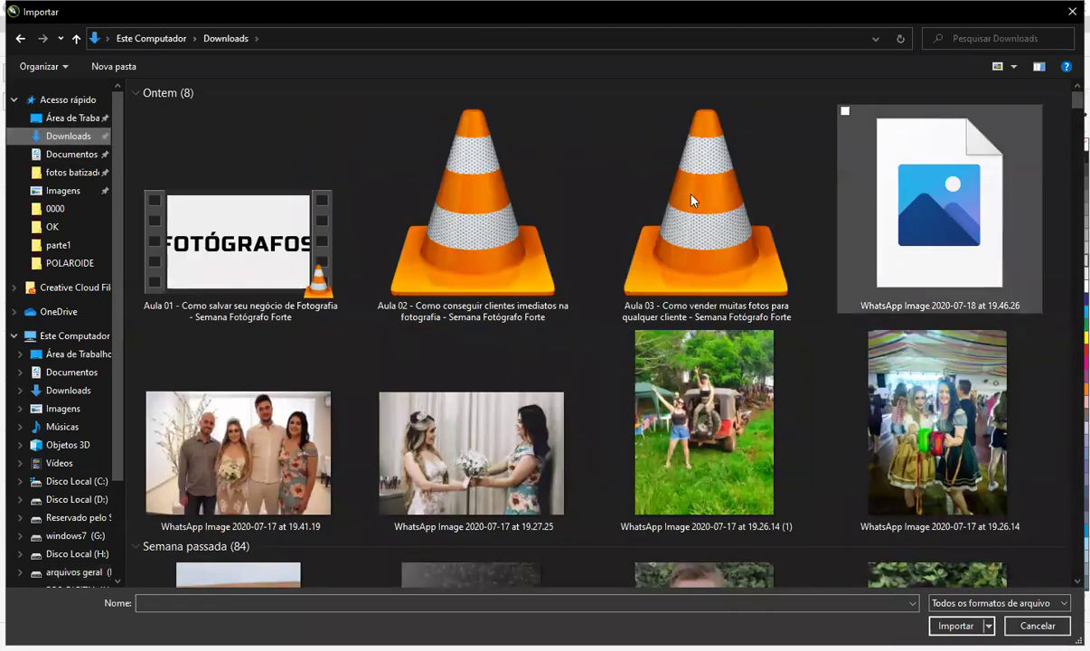
{"action": "scroll", "coordinate": [56, 256], "scroll_direction": "down", "scroll_amount": 1}
{"action": "scroll", "coordinate": [514, 438], "scroll_direction": "down", "scroll_amount": 20}
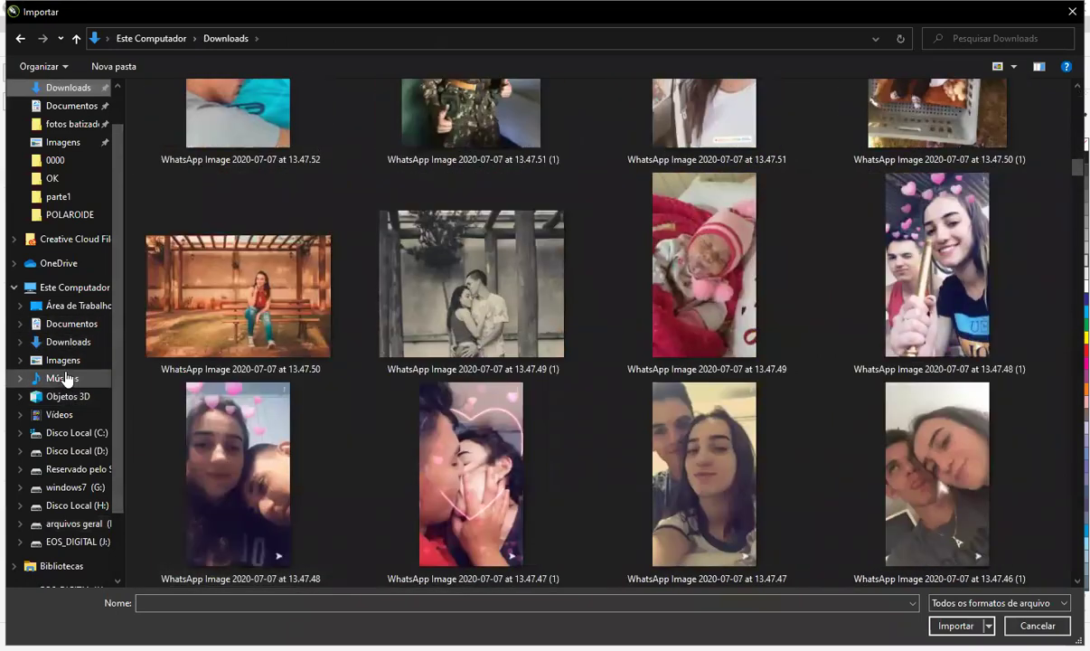
{"action": "left_click", "coordinate": [63, 378]}
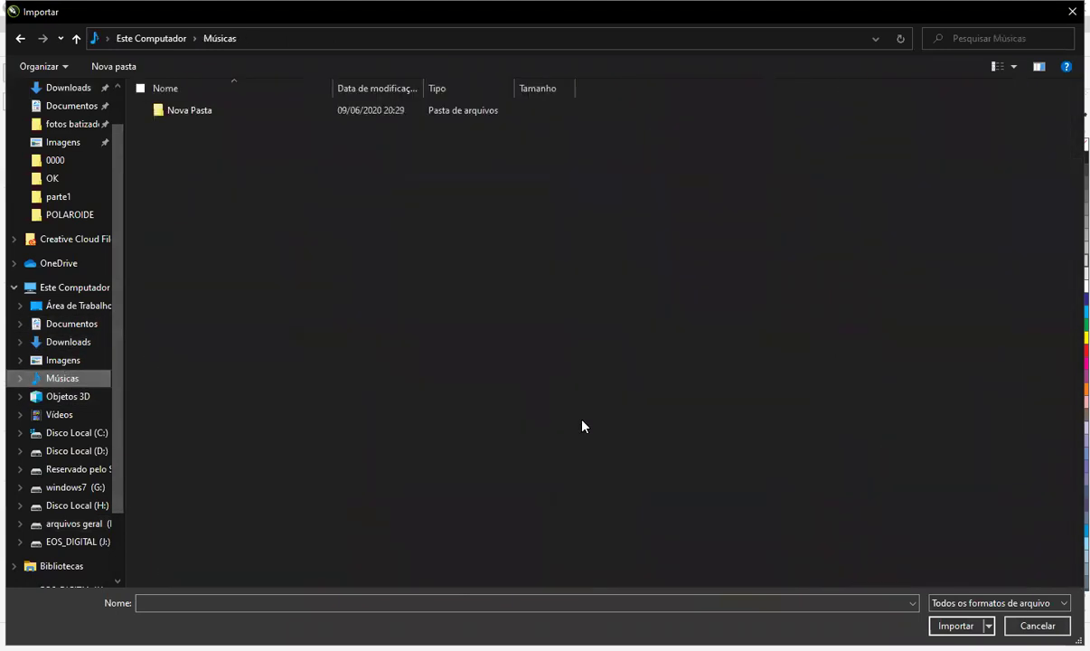
{"action": "left_click", "coordinate": [1072, 11]}
Step: Examine the file formats available for exporting the document, from PDF down to XPM, and leave without exporting
{"action": "left_click", "coordinate": [588, 307]}
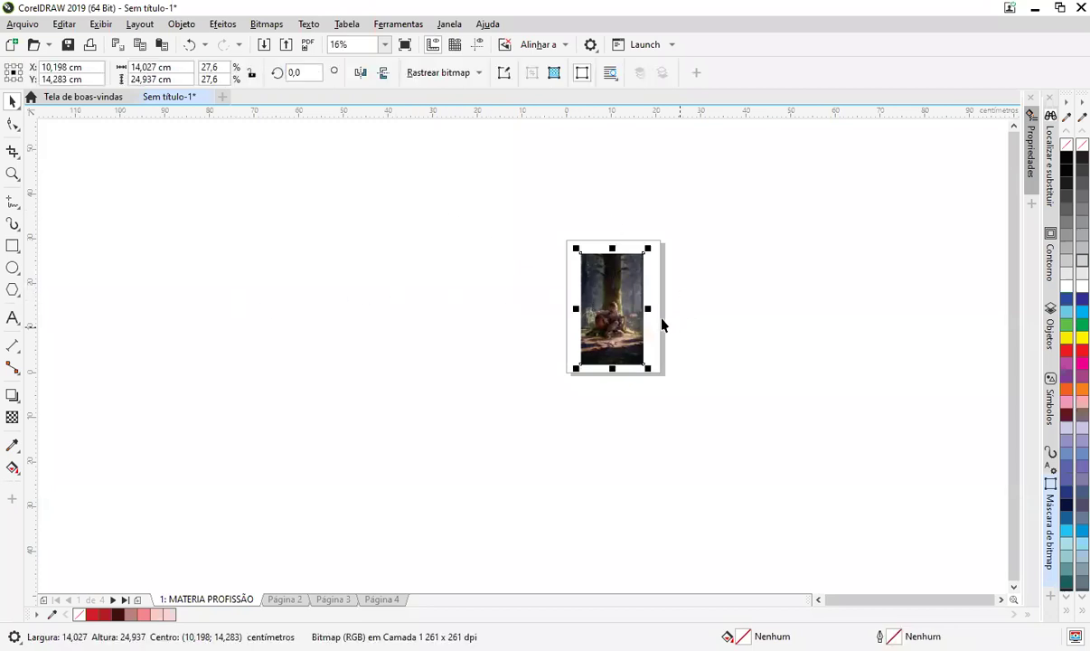
{"action": "left_click", "coordinate": [708, 404]}
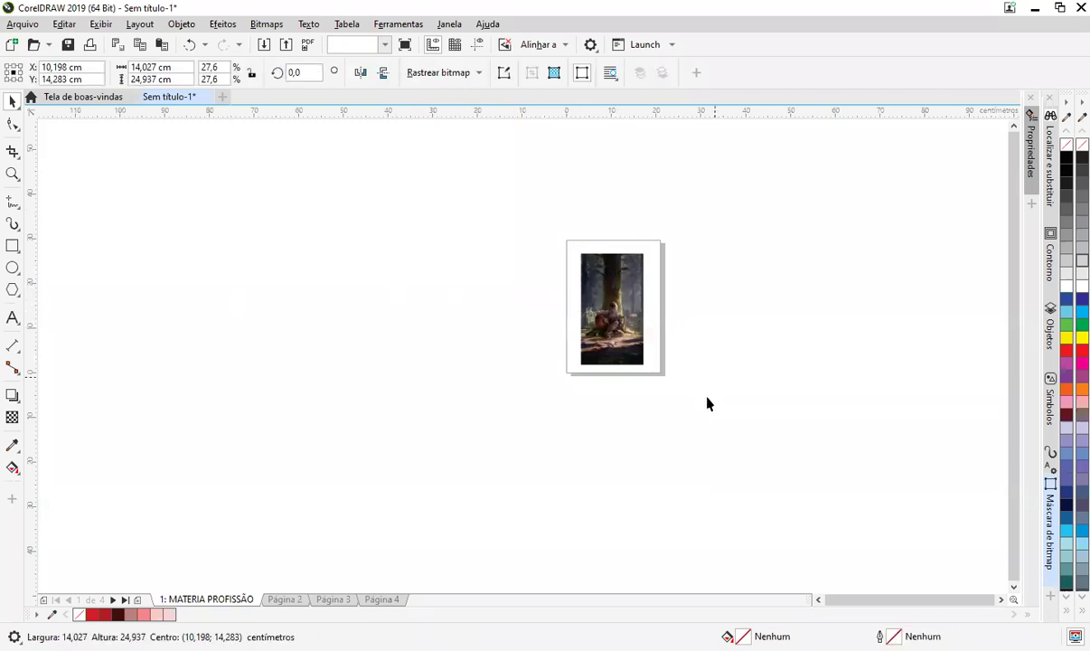
{"action": "left_click", "coordinate": [286, 46]}
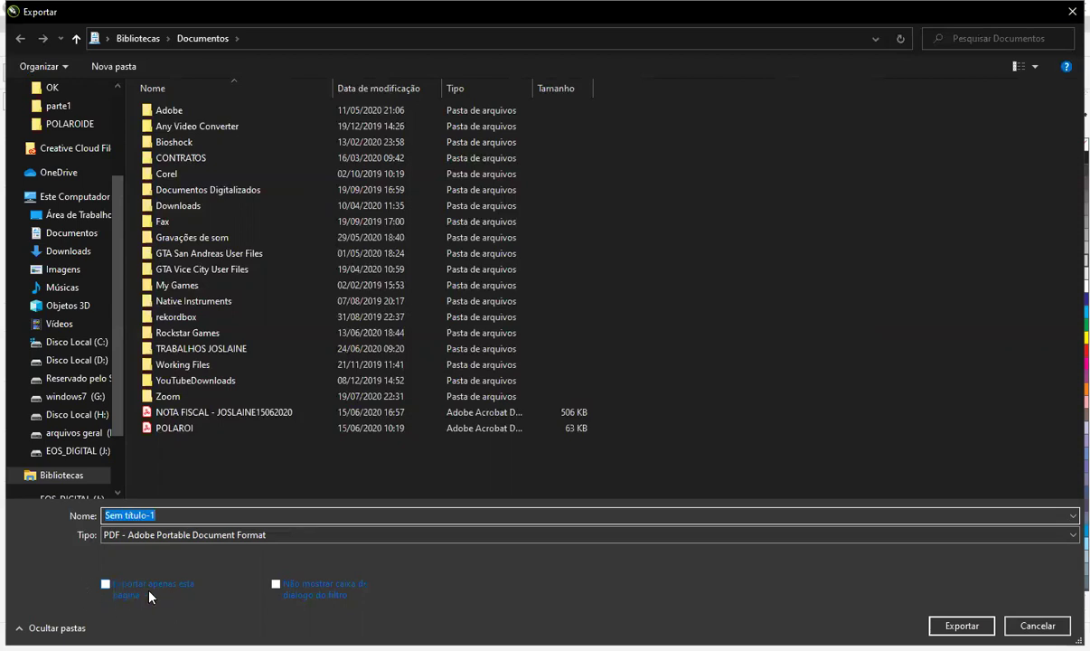
{"action": "left_click", "coordinate": [286, 537]}
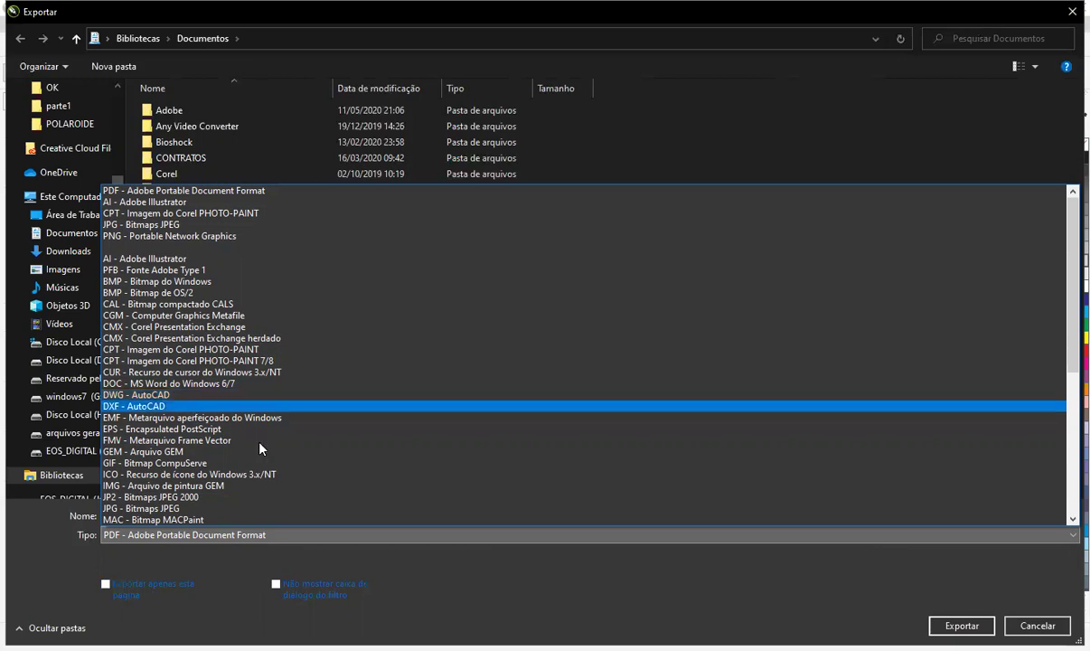
{"action": "scroll", "coordinate": [389, 446], "scroll_direction": "down", "scroll_amount": 3}
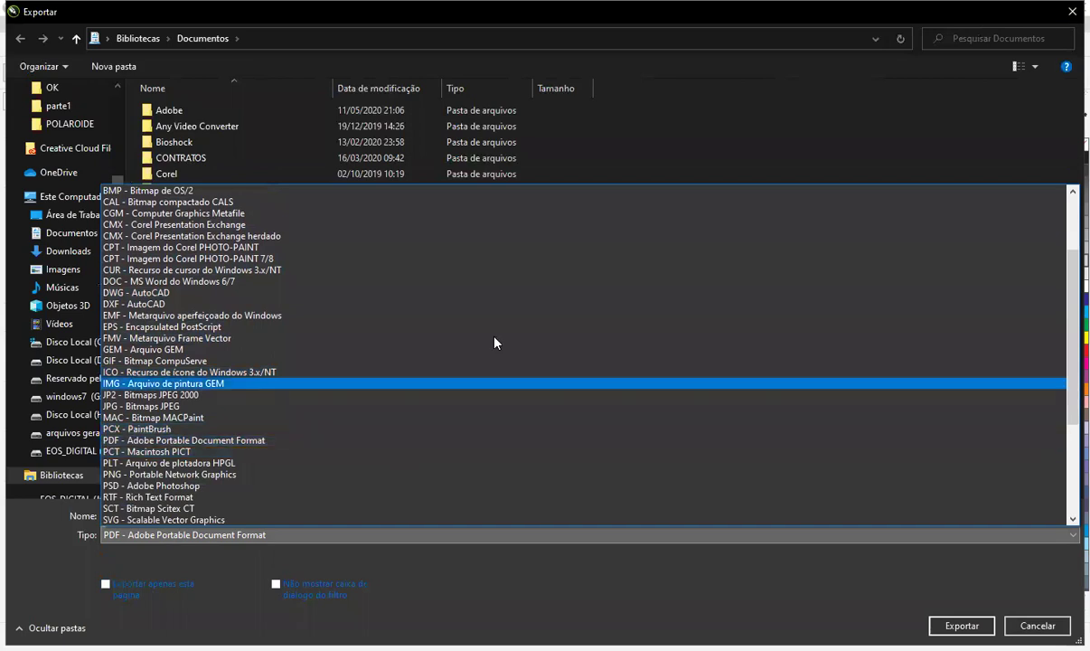
{"action": "scroll", "coordinate": [407, 349], "scroll_direction": "up", "scroll_amount": 3}
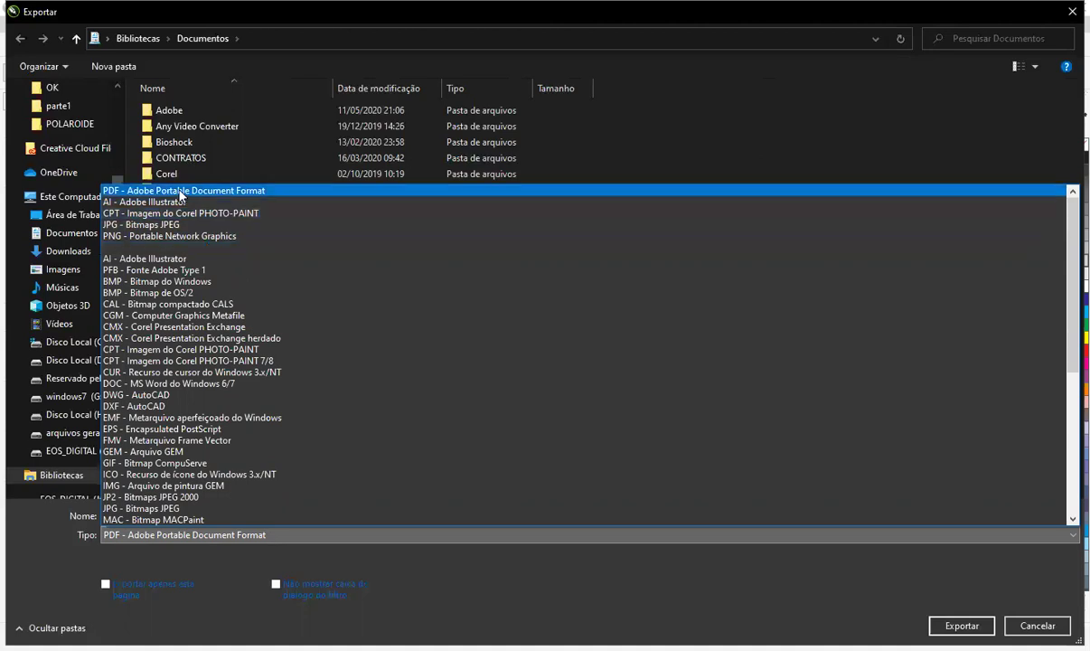
{"action": "scroll", "coordinate": [421, 398], "scroll_direction": "down", "scroll_amount": 5}
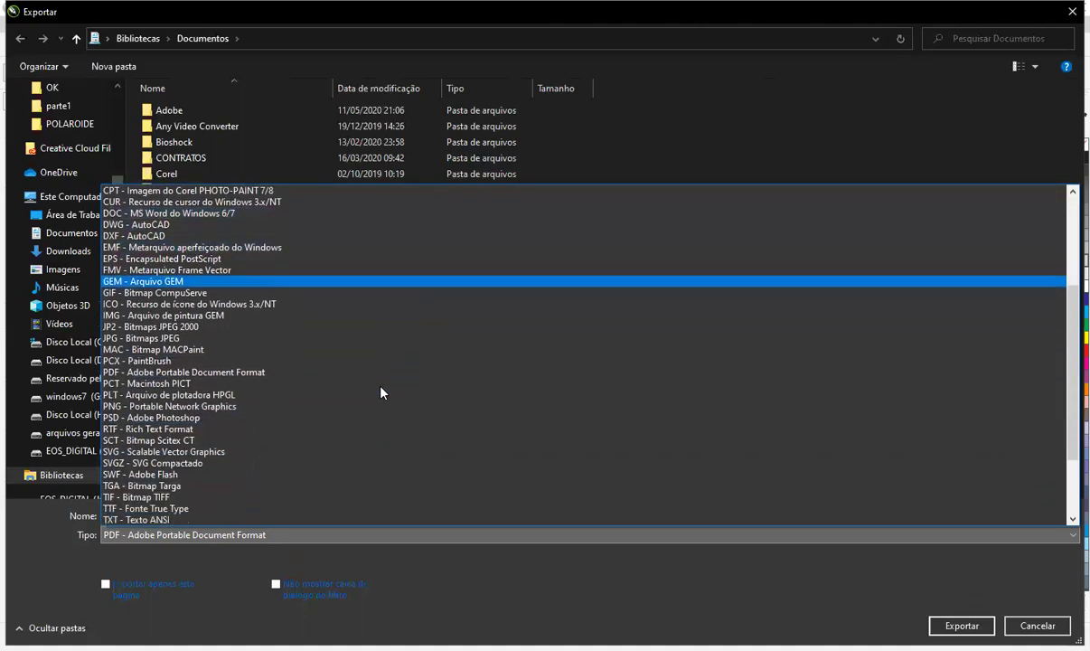
{"action": "scroll", "coordinate": [380, 392], "scroll_direction": "down", "scroll_amount": 3}
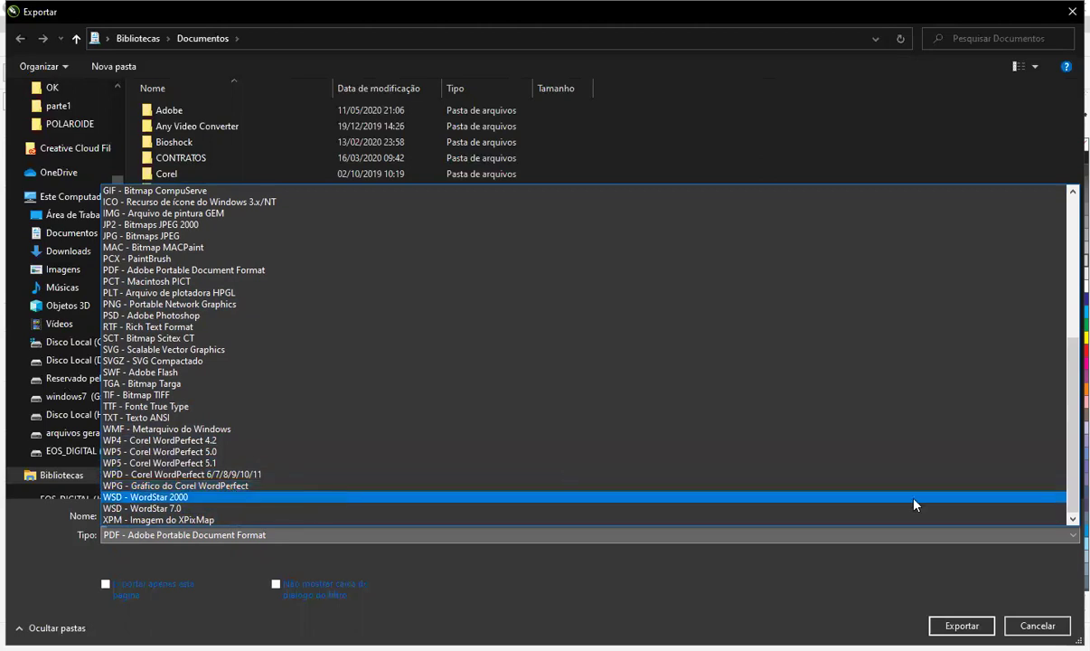
{"action": "left_click", "coordinate": [1073, 536]}
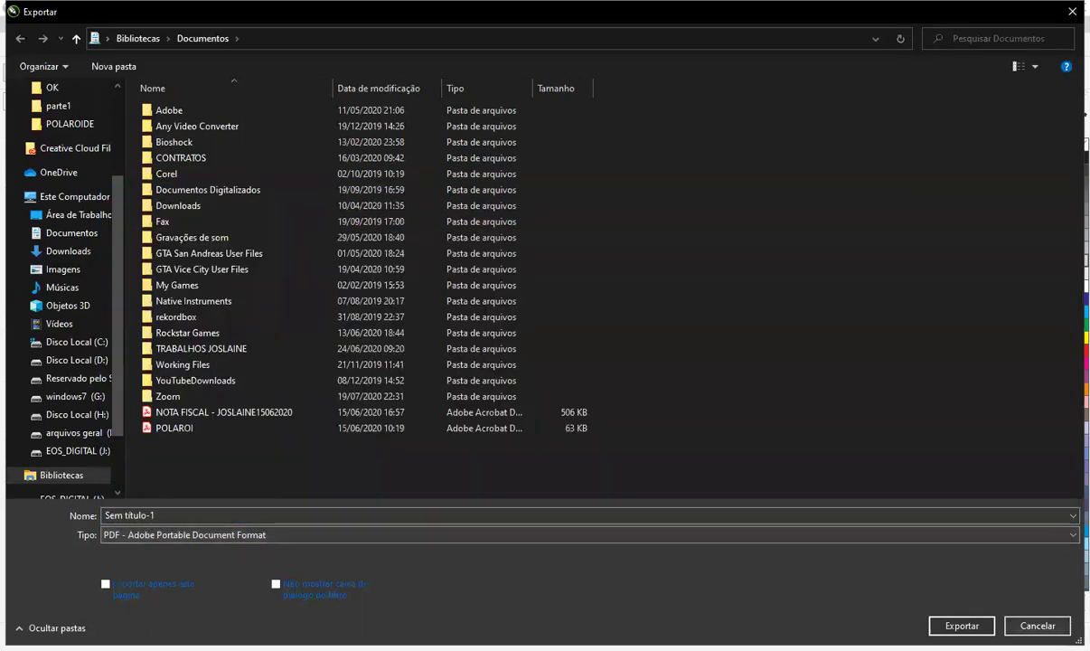
{"action": "left_click", "coordinate": [1071, 13]}
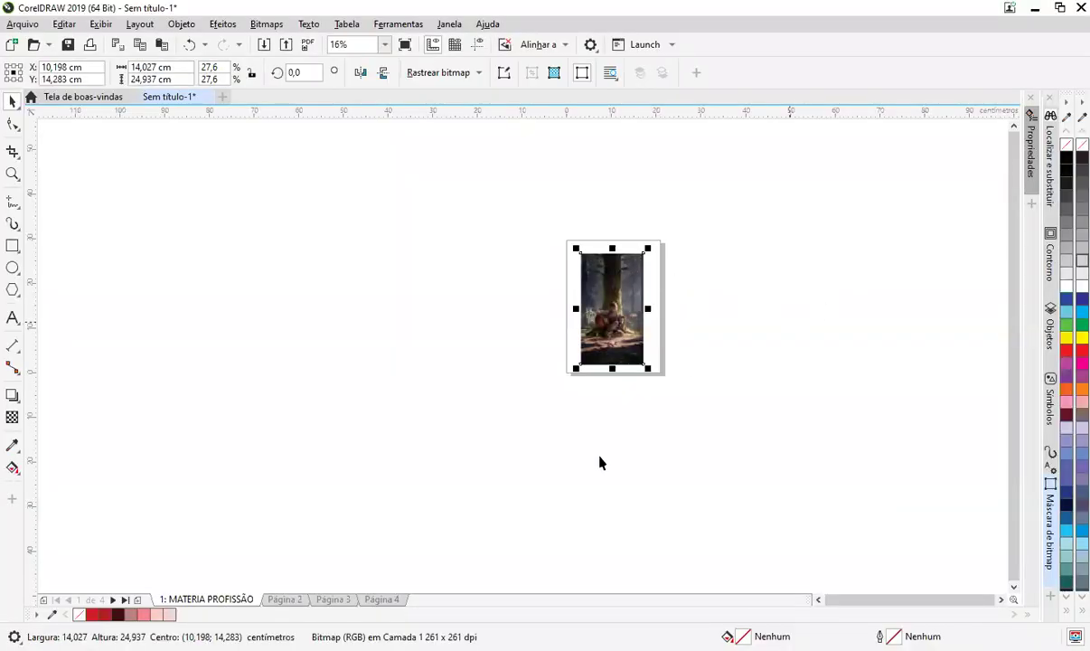
Step: Export only the selected guitarist picture to the Documentos folder as Sem título-1 in the JPG - Bitmaps JPEG format
{"action": "scroll", "coordinate": [586, 269], "scroll_direction": "up", "scroll_amount": 1}
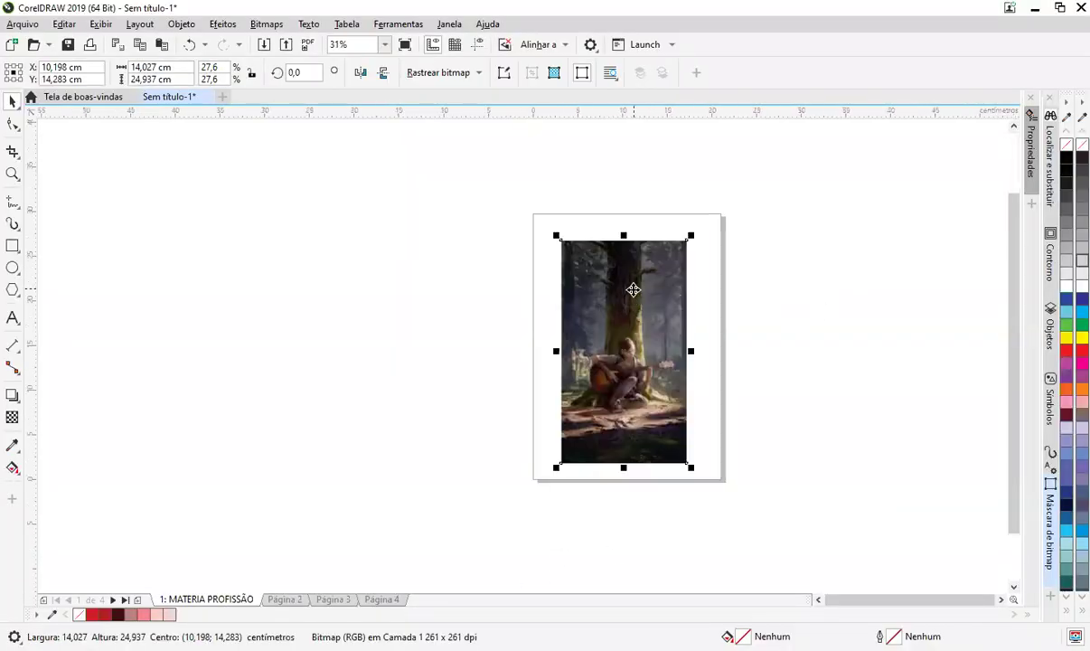
{"action": "left_click", "coordinate": [286, 47]}
{"action": "left_click", "coordinate": [149, 535]}
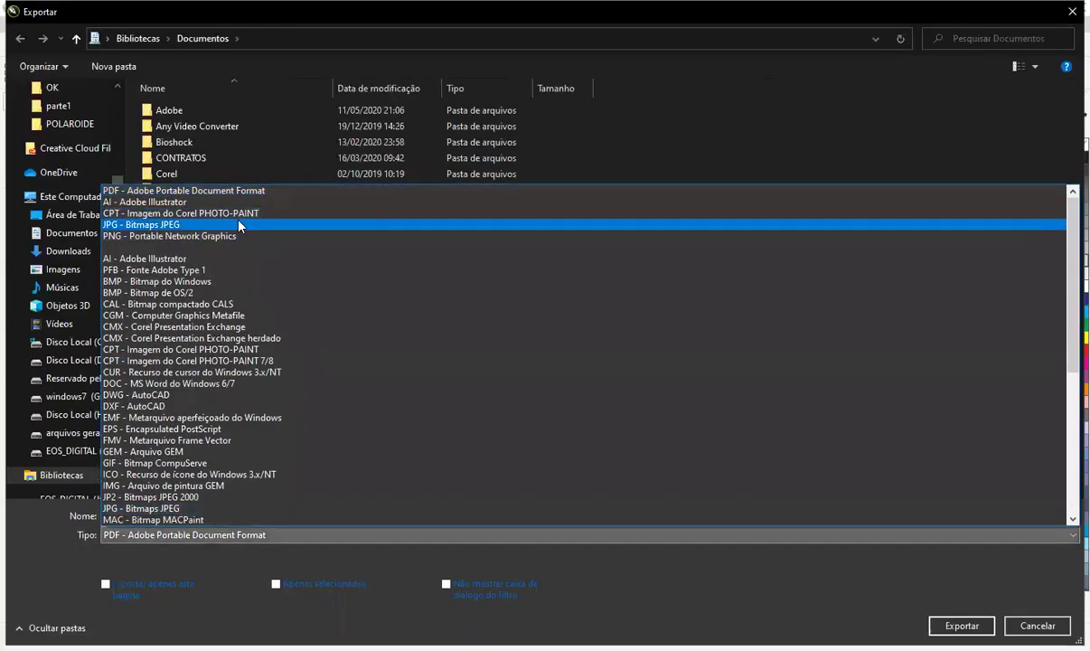
{"action": "left_click", "coordinate": [159, 225]}
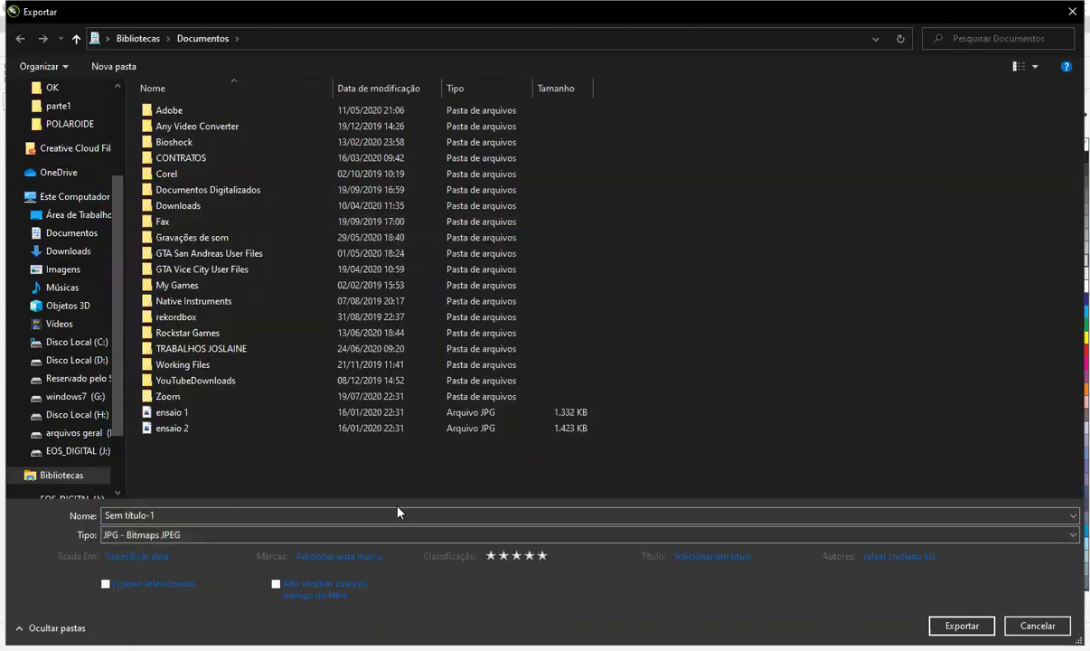
{"action": "left_click", "coordinate": [137, 586]}
{"action": "left_click", "coordinate": [963, 626]}
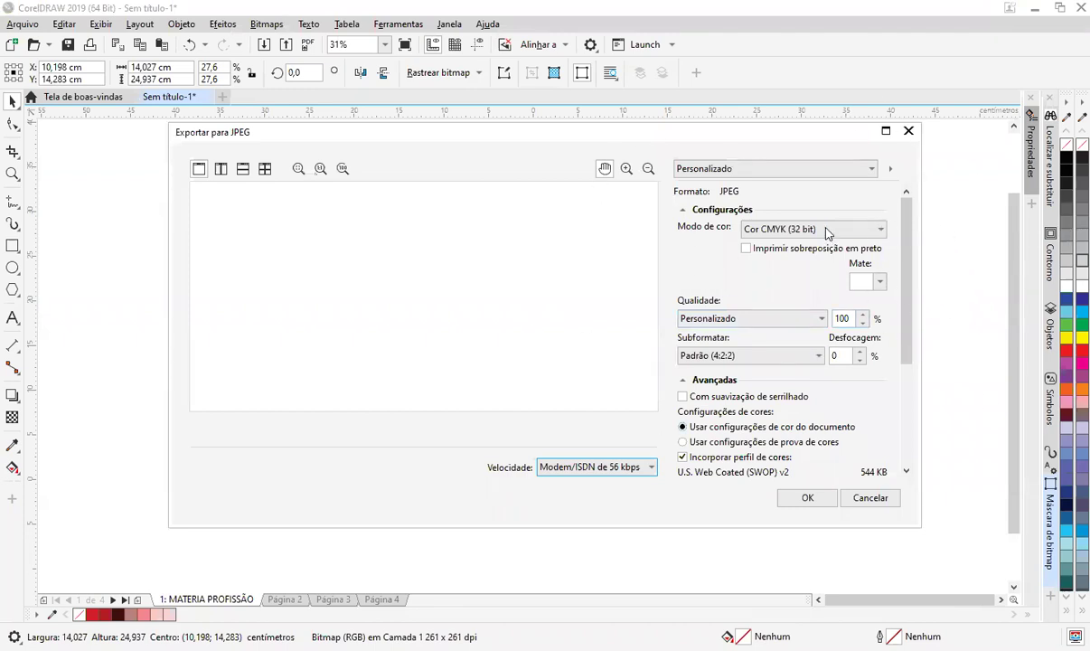
Step: Review the JPEG export's colour mode and quality choices, keeping Cor CMYK (32 bit) and the Personalizado quality
{"action": "scroll", "coordinate": [814, 237], "scroll_direction": "down", "scroll_amount": 1}
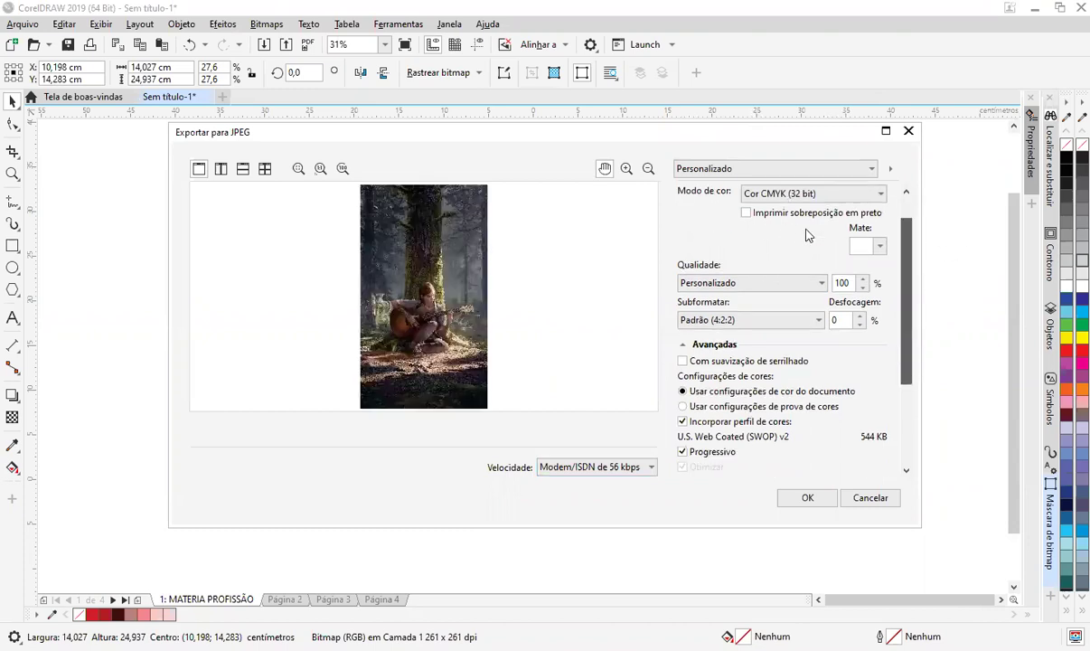
{"action": "left_click", "coordinate": [882, 194]}
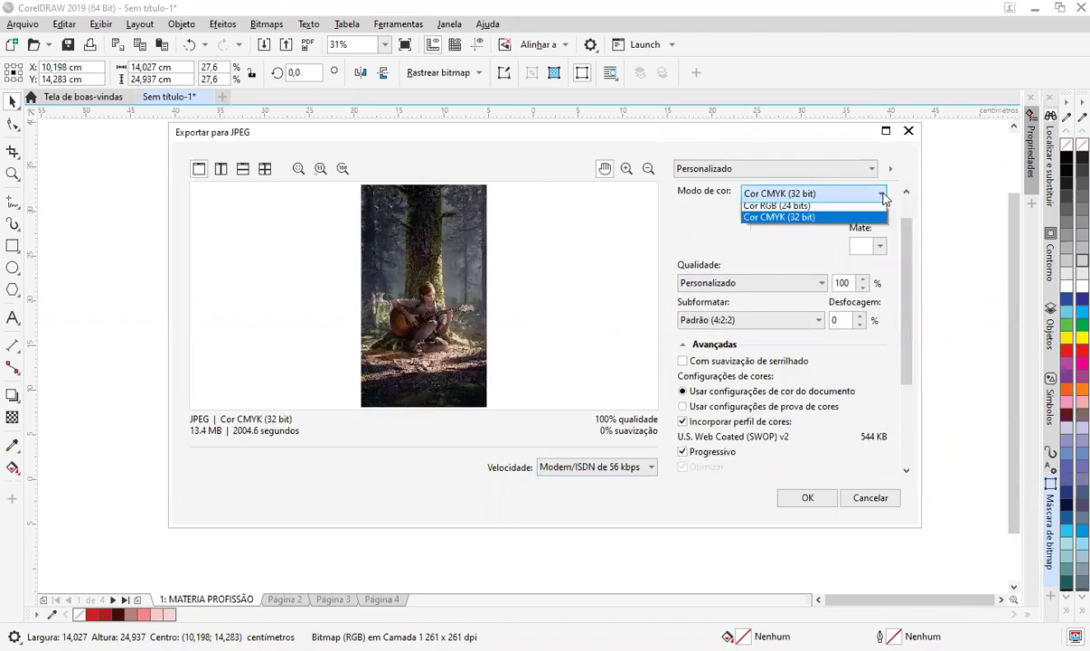
{"action": "left_click", "coordinate": [877, 196]}
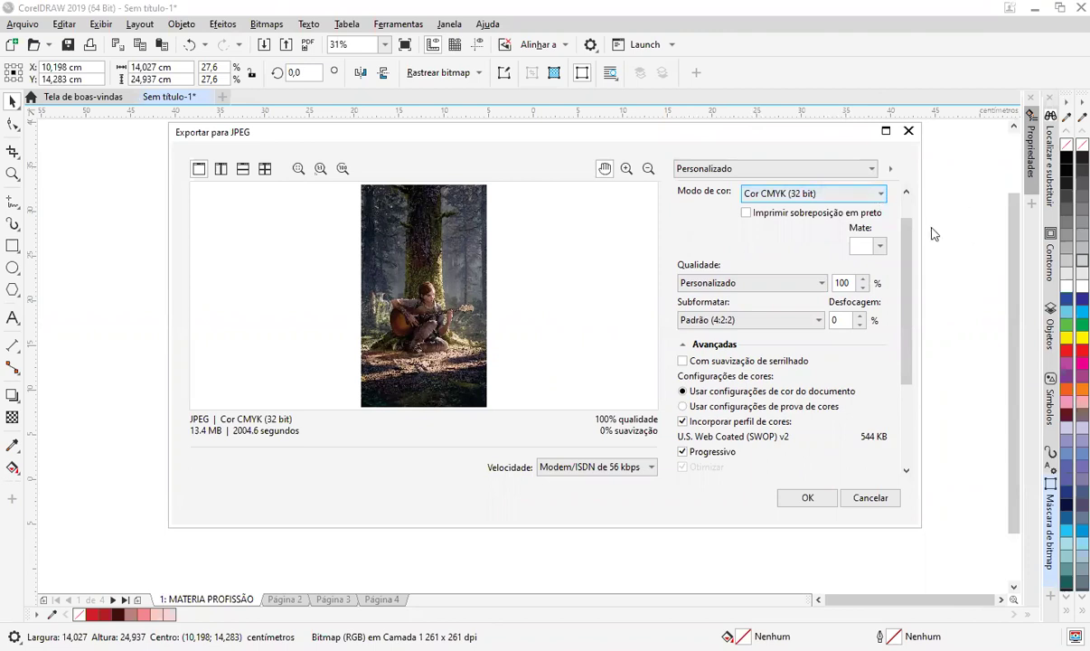
{"action": "left_click_drag", "start_coordinate": [909, 247], "coordinate": [889, 283]}
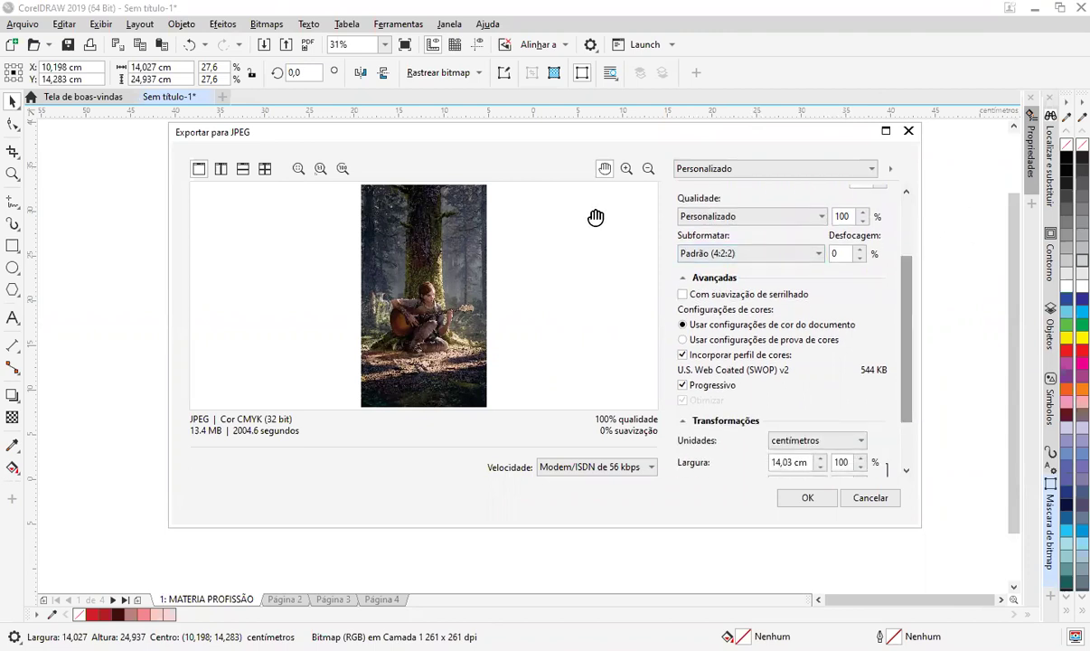
{"action": "left_click", "coordinate": [809, 216]}
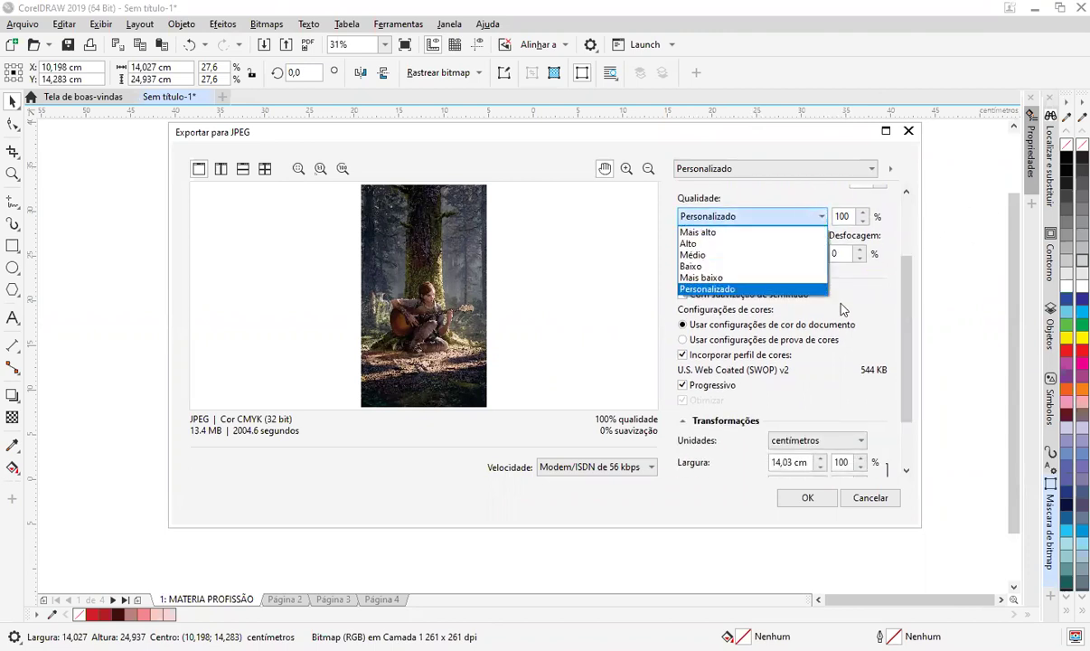
{"action": "left_click", "coordinate": [852, 280]}
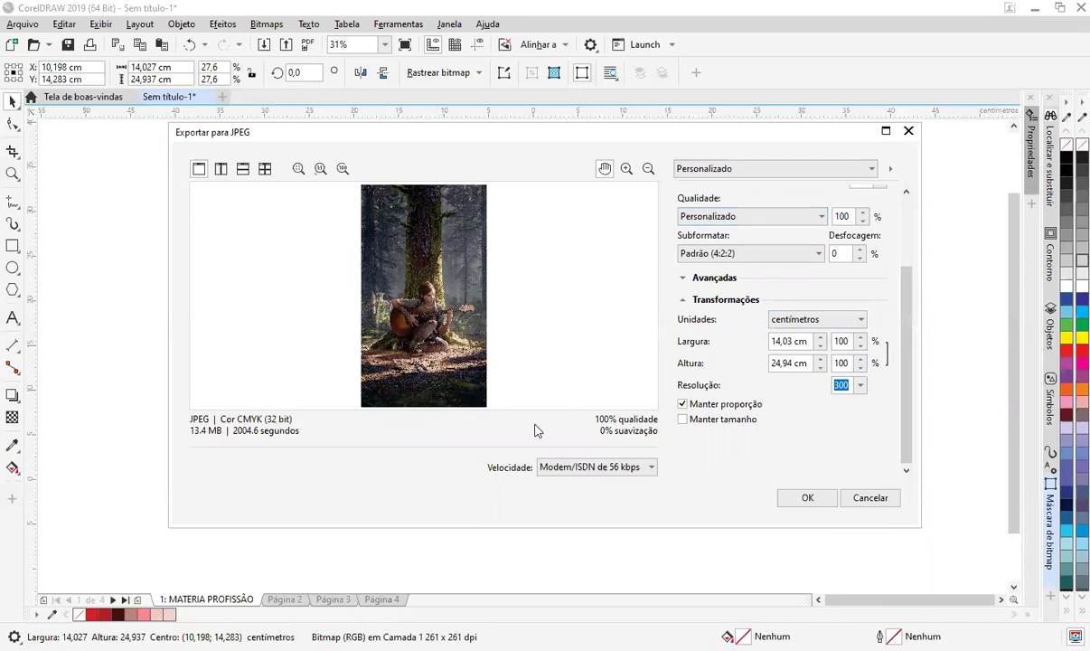
Step: Set the JPEG export resolution to 500 and complete the export of the picture
{"action": "left_click", "coordinate": [861, 386]}
{"action": "left_click", "coordinate": [851, 384]}
{"action": "type", "text": "50"}
{"action": "key", "text": "Tab"}
{"action": "left_click", "coordinate": [834, 499]}
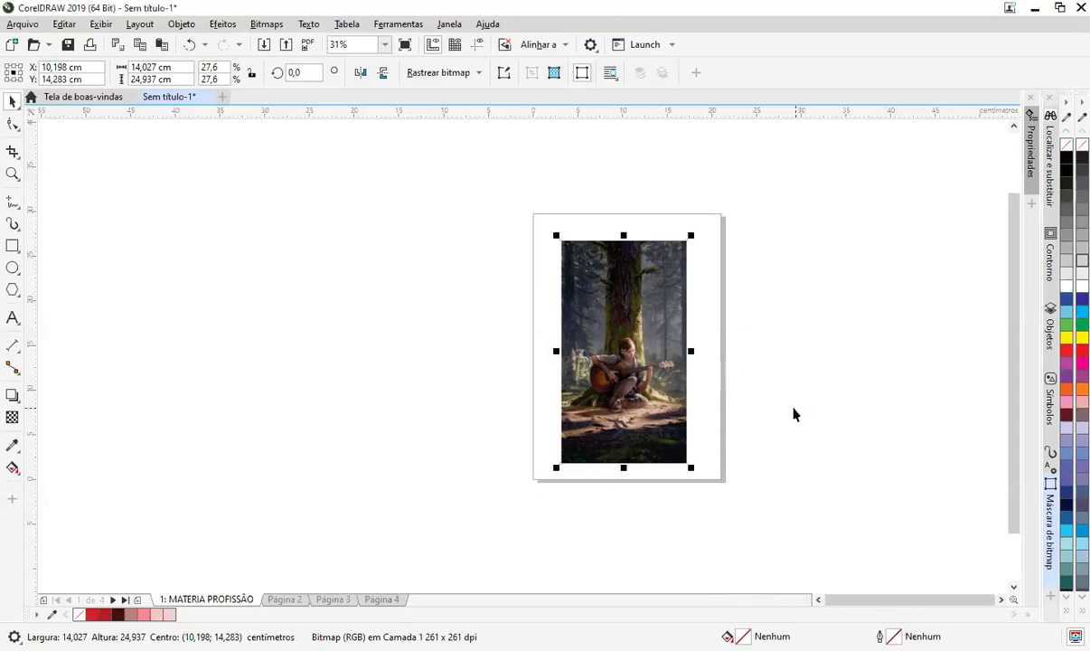
{"action": "left_click", "coordinate": [771, 450]}
{"action": "left_click", "coordinate": [633, 375]}
{"action": "left_click", "coordinate": [716, 405]}
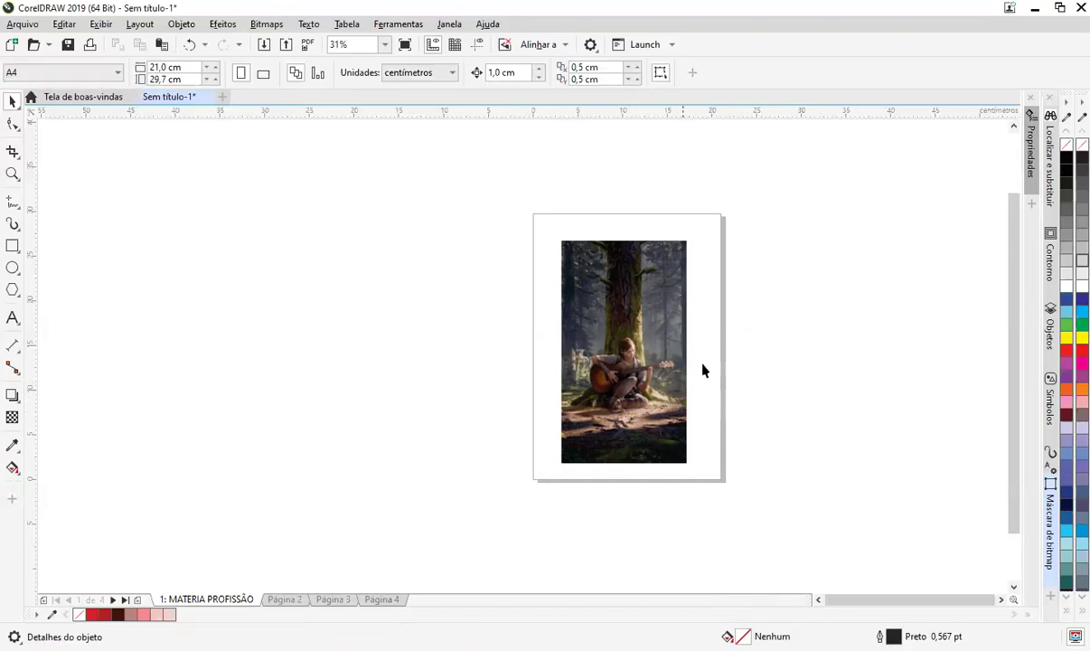
{"action": "left_click", "coordinate": [650, 280]}
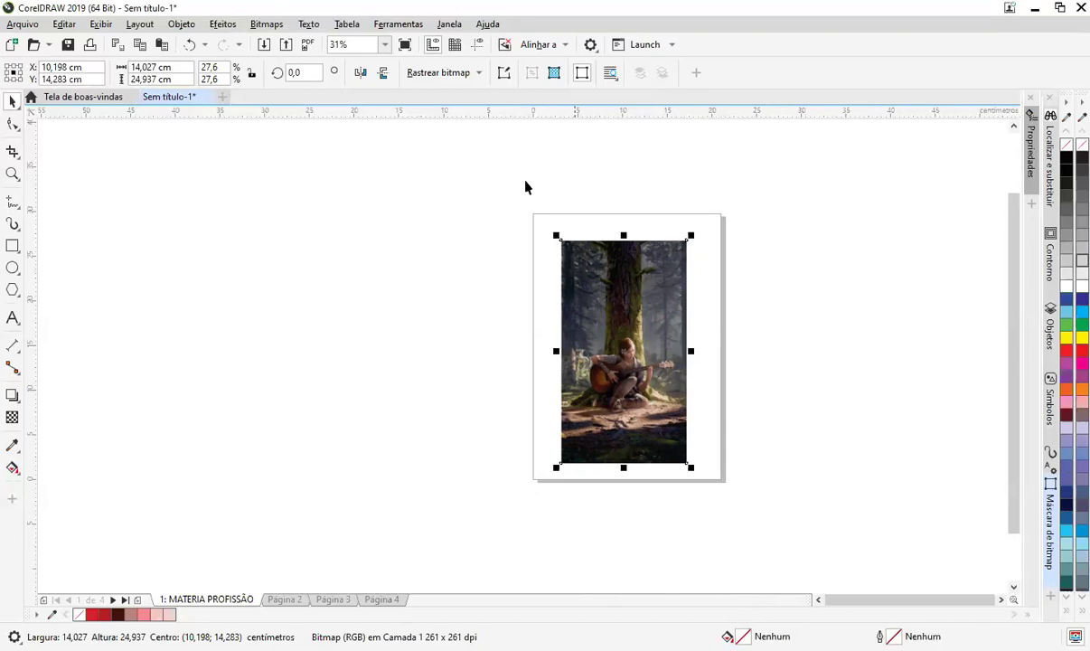
{"action": "left_click", "coordinate": [450, 489]}
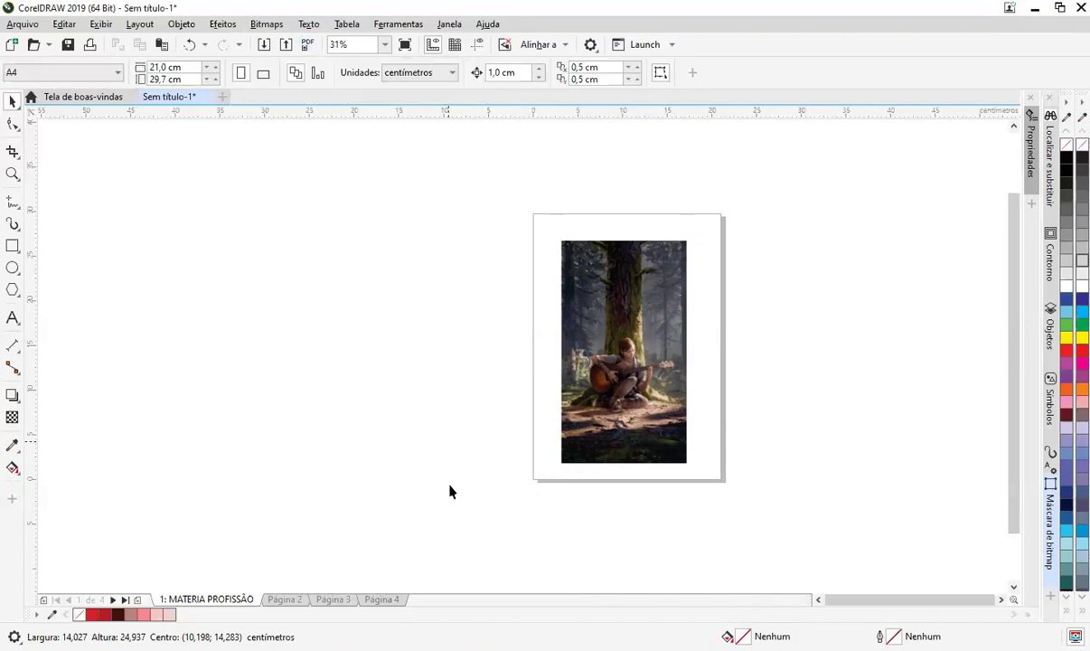
Step: Look through pages 2, 3 and 4 of the document
{"action": "left_click", "coordinate": [282, 599]}
{"action": "left_click", "coordinate": [340, 600]}
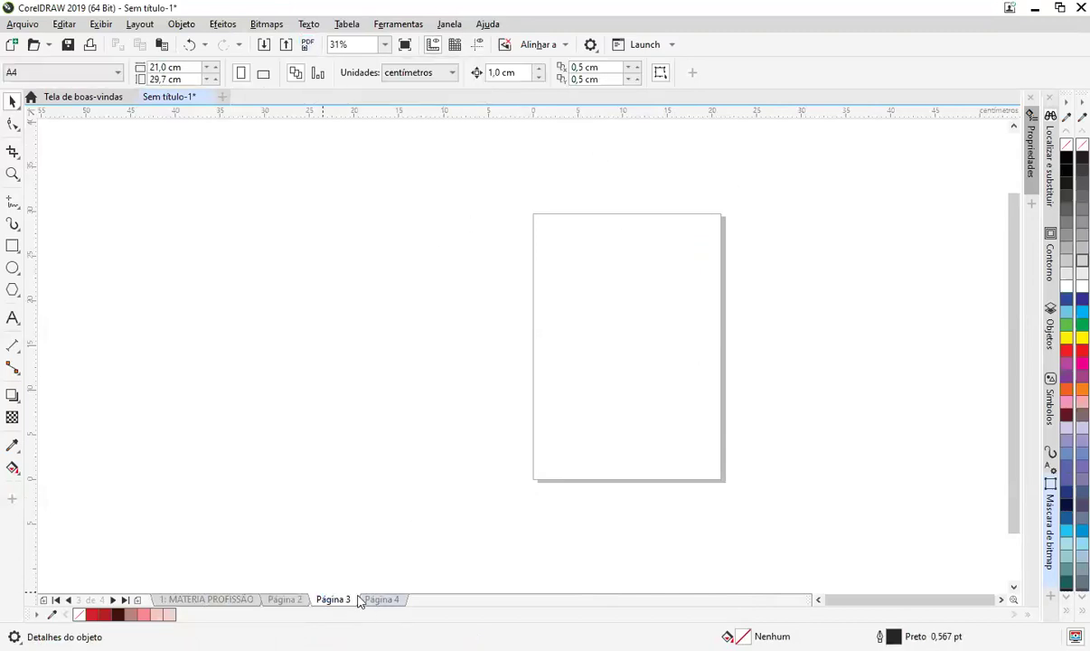
{"action": "left_click", "coordinate": [385, 600]}
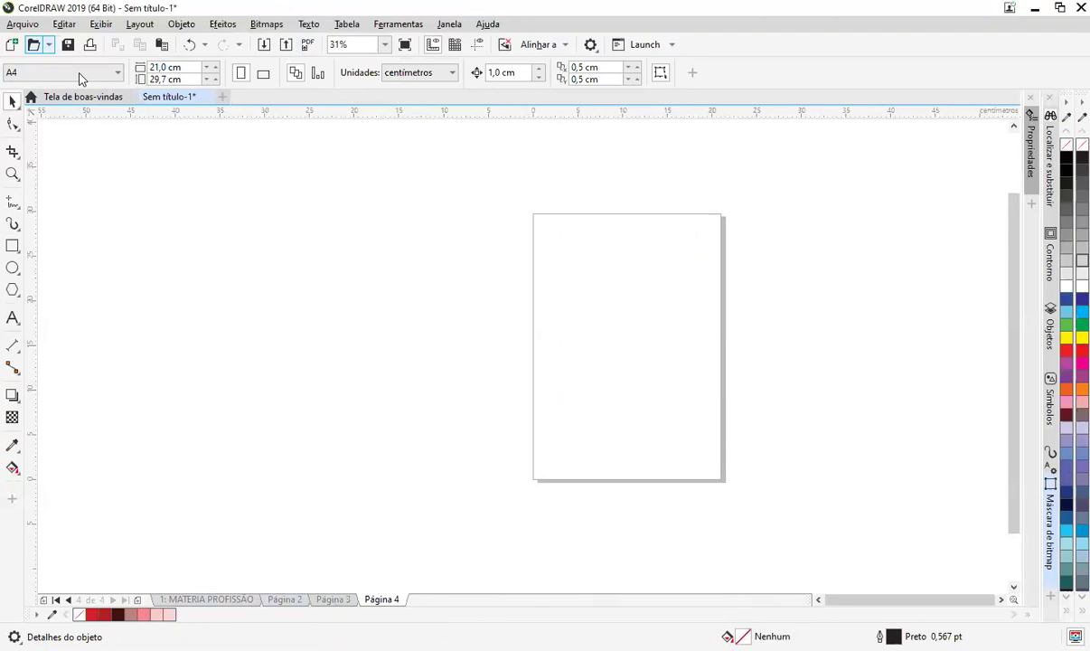
Step: Open capa - 08 from the TRAB RAFA\jornal folder on arquivos geral (I:), accepting the suggested PANOSE font substitutions
{"action": "key", "text": "ctrl+o"}
{"action": "scroll", "coordinate": [77, 412], "scroll_direction": "down", "scroll_amount": 2}
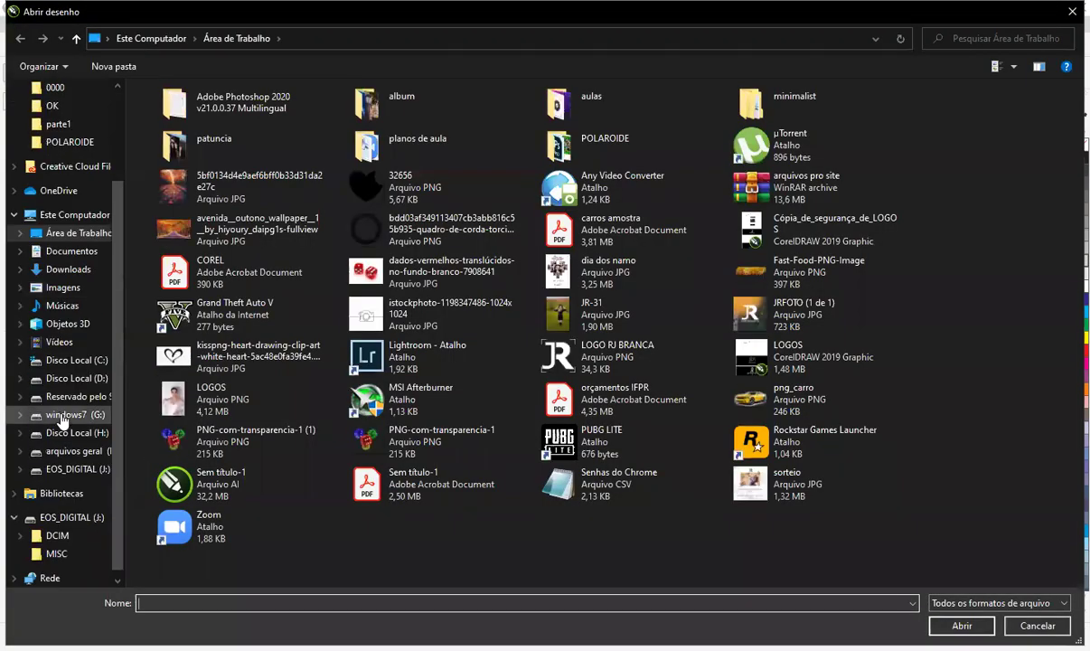
{"action": "left_click", "coordinate": [78, 469]}
{"action": "left_click", "coordinate": [68, 450]}
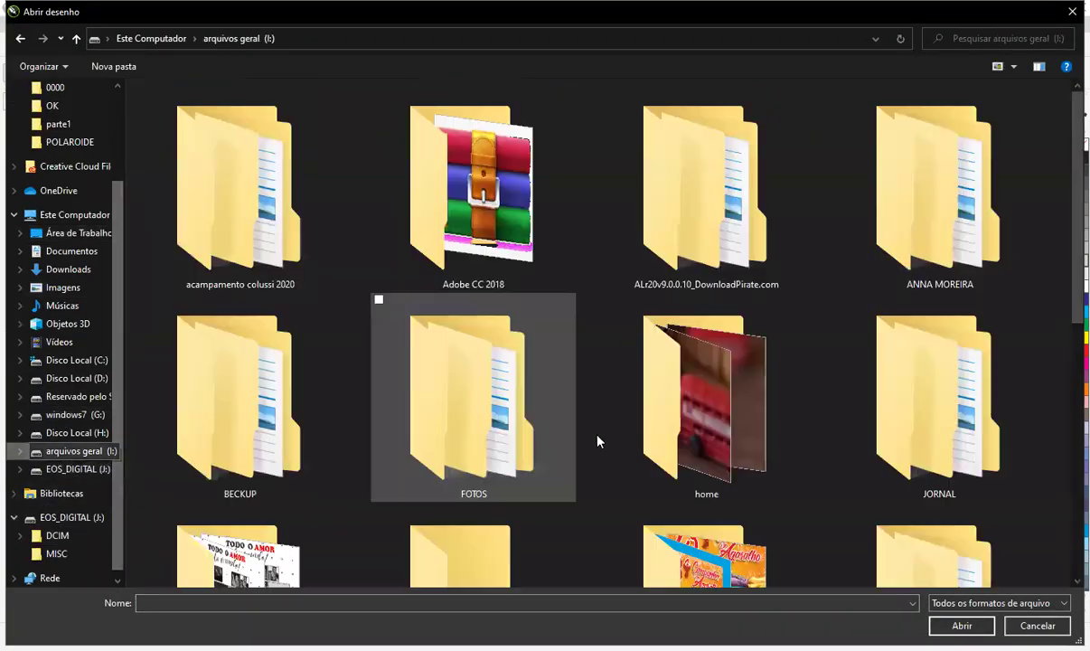
{"action": "scroll", "coordinate": [732, 392], "scroll_direction": "down", "scroll_amount": 5}
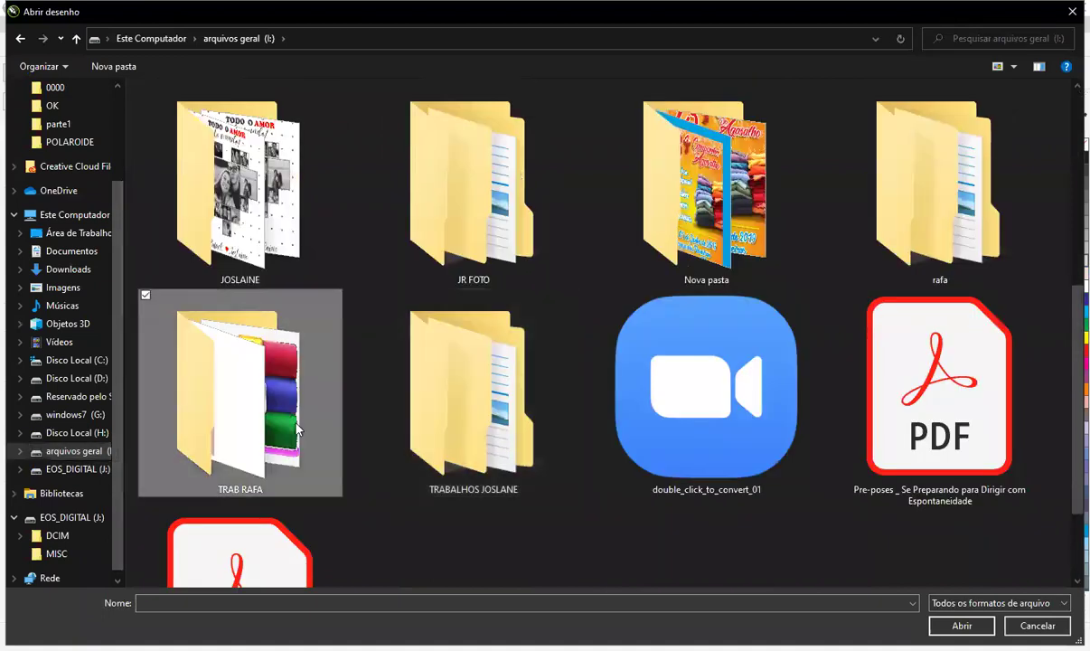
{"action": "double_click", "coordinate": [278, 397]}
{"action": "scroll", "coordinate": [498, 377], "scroll_direction": "down", "scroll_amount": 2}
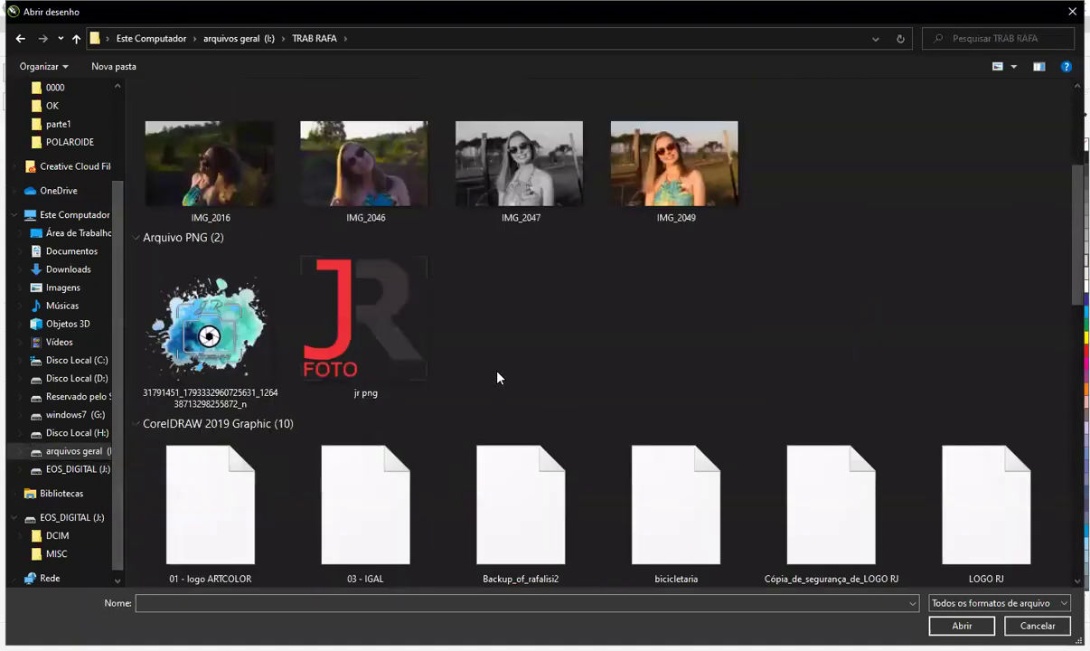
{"action": "scroll", "coordinate": [497, 378], "scroll_direction": "down", "scroll_amount": 8}
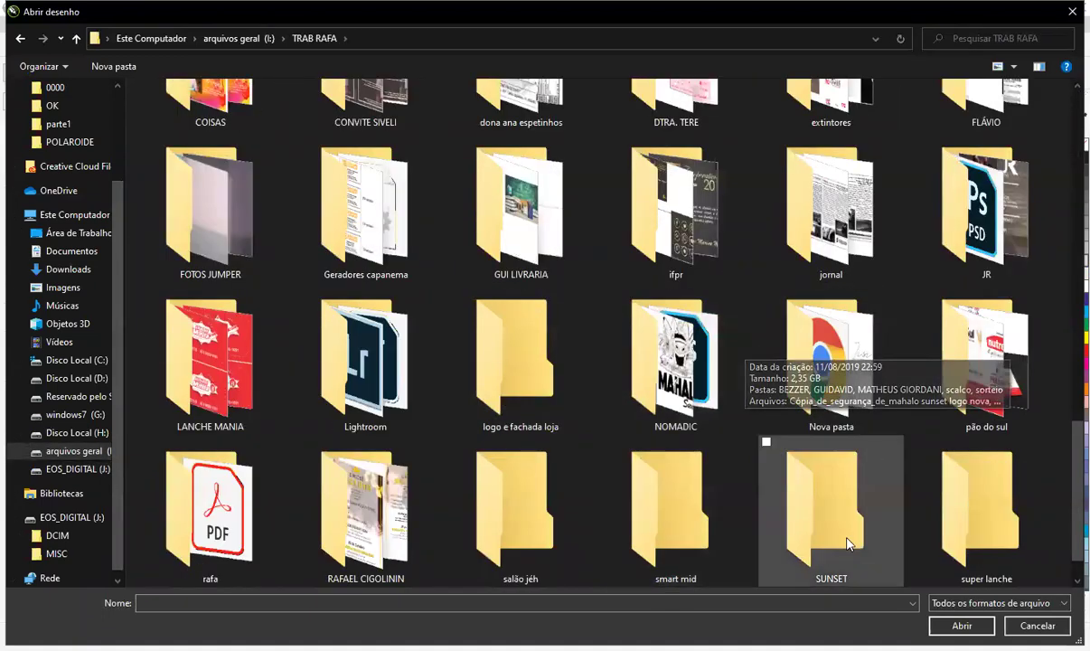
{"action": "double_click", "coordinate": [831, 208]}
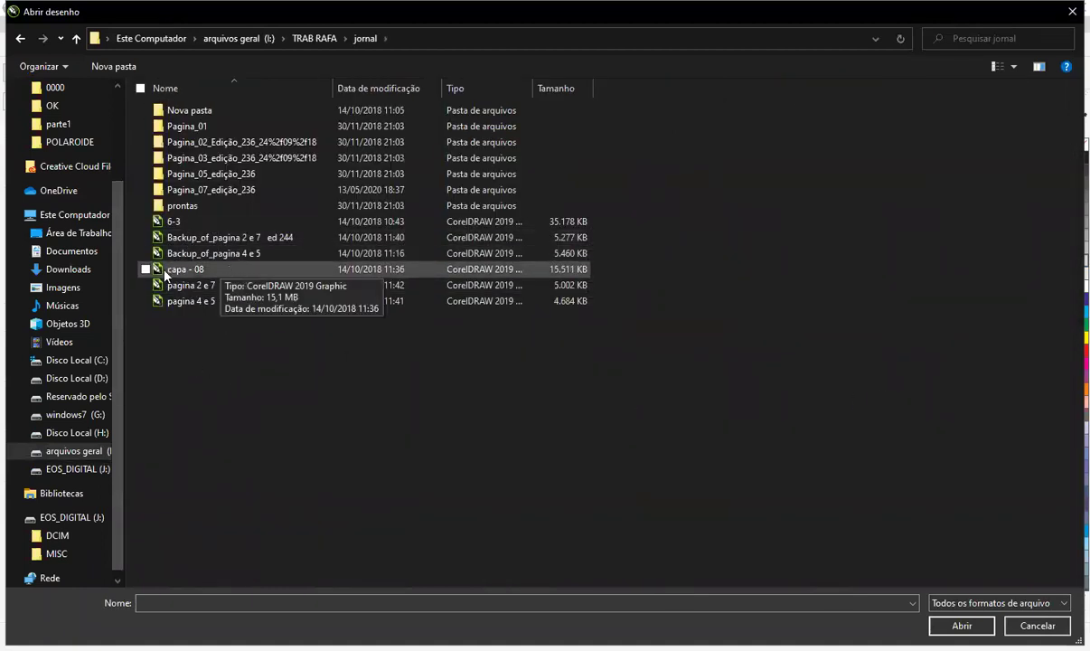
{"action": "double_click", "coordinate": [198, 270]}
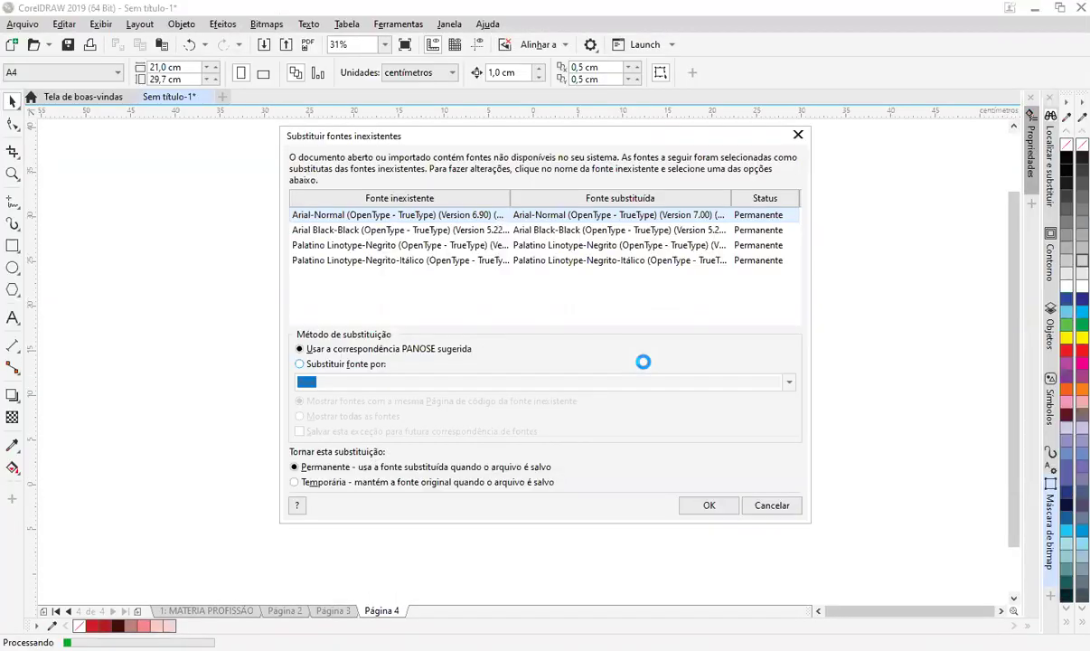
{"action": "left_click", "coordinate": [721, 510]}
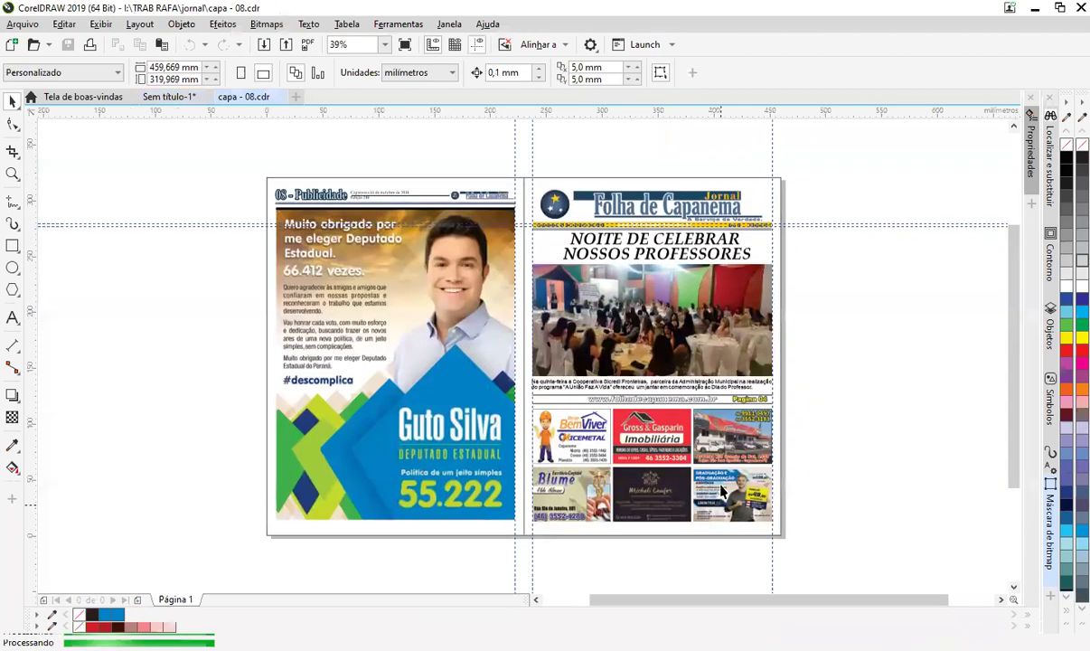
Step: Examine the newspaper spread, including the front page's masthead, headline, photo and adverts and the facing advertising page
{"action": "scroll", "coordinate": [805, 300], "scroll_direction": "down", "scroll_amount": 3}
{"action": "scroll", "coordinate": [845, 321], "scroll_direction": "up", "scroll_amount": 2}
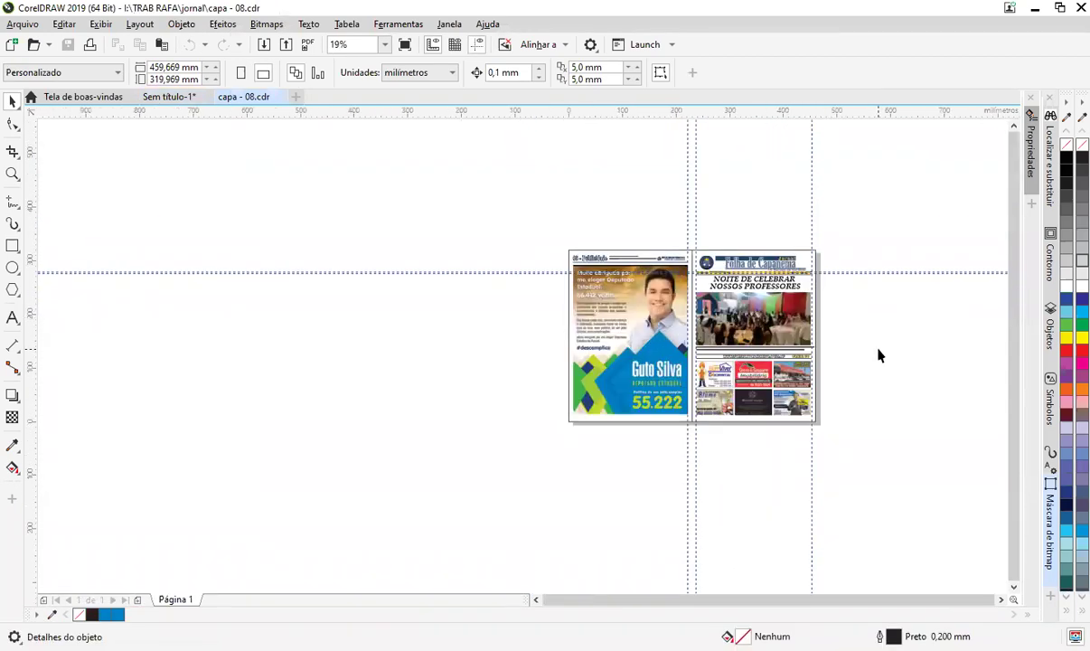
{"action": "left_click_drag", "start_coordinate": [924, 354], "coordinate": [814, 340]}
{"action": "scroll", "coordinate": [607, 295], "scroll_direction": "up", "scroll_amount": 1}
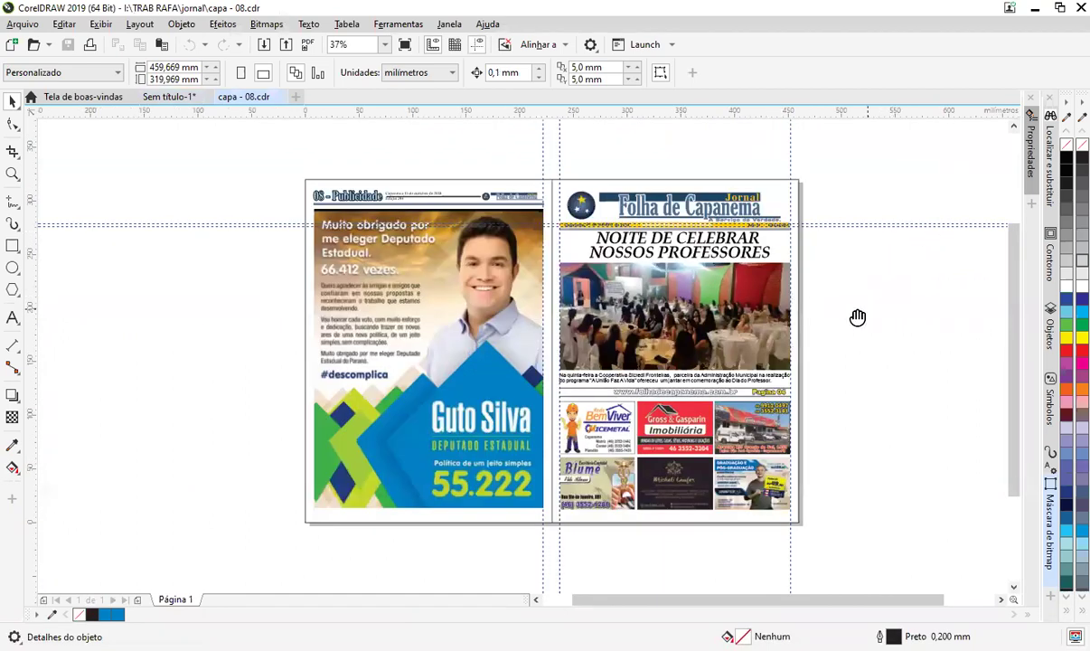
{"action": "left_click_drag", "start_coordinate": [858, 317], "coordinate": [734, 314]}
{"action": "scroll", "coordinate": [502, 312], "scroll_direction": "up", "scroll_amount": 2}
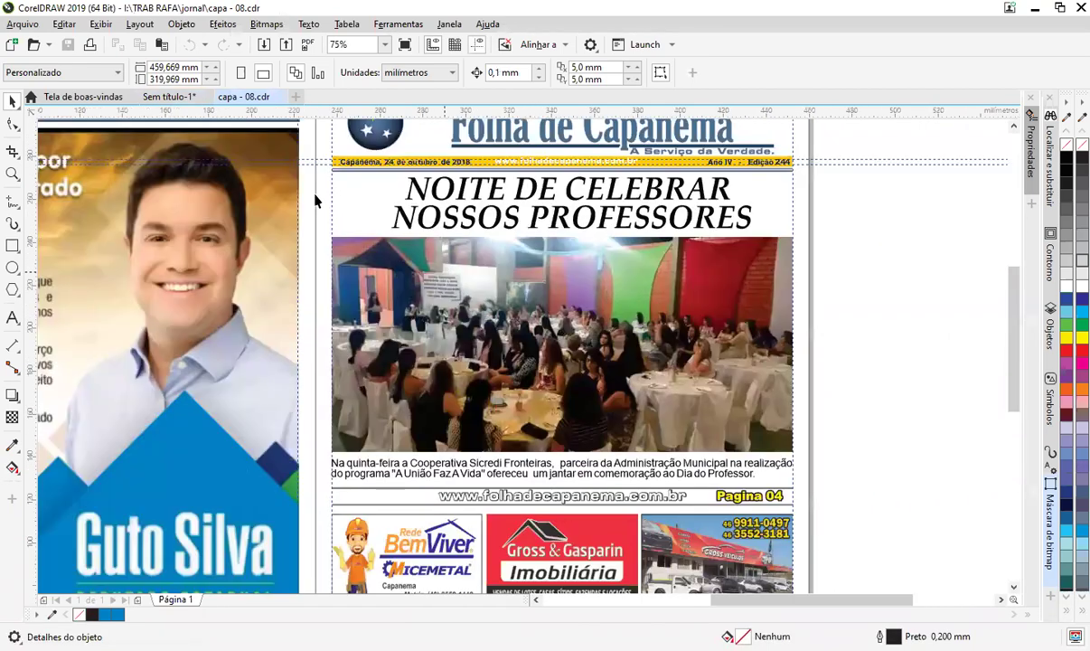
{"action": "left_click_drag", "start_coordinate": [316, 195], "coordinate": [455, 288]}
{"action": "scroll", "coordinate": [397, 250], "scroll_direction": "down", "scroll_amount": 1}
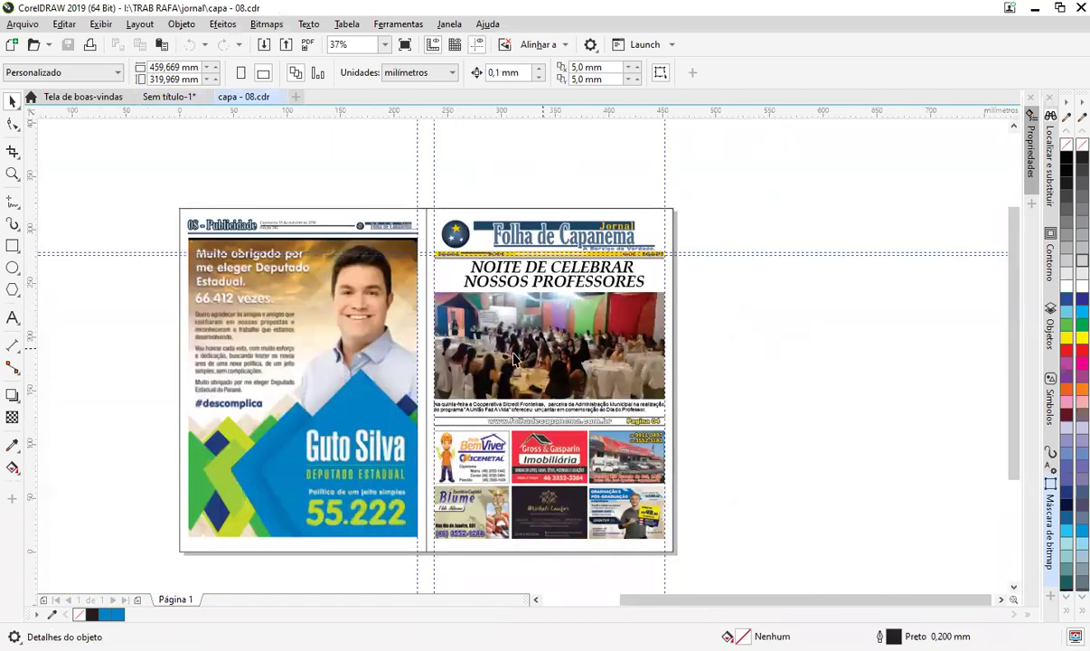
{"action": "scroll", "coordinate": [512, 362], "scroll_direction": "up", "scroll_amount": 2}
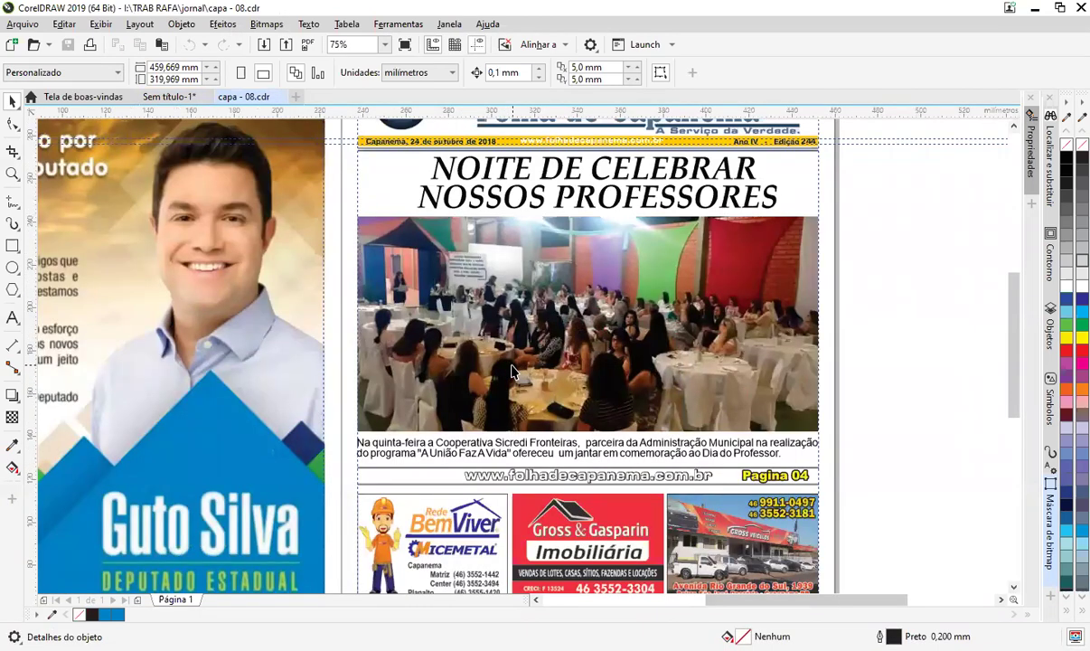
{"action": "left_click_drag", "start_coordinate": [625, 495], "coordinate": [657, 315]}
{"action": "left_click_drag", "start_coordinate": [624, 375], "coordinate": [592, 550]}
{"action": "left_click_drag", "start_coordinate": [586, 482], "coordinate": [581, 518]}
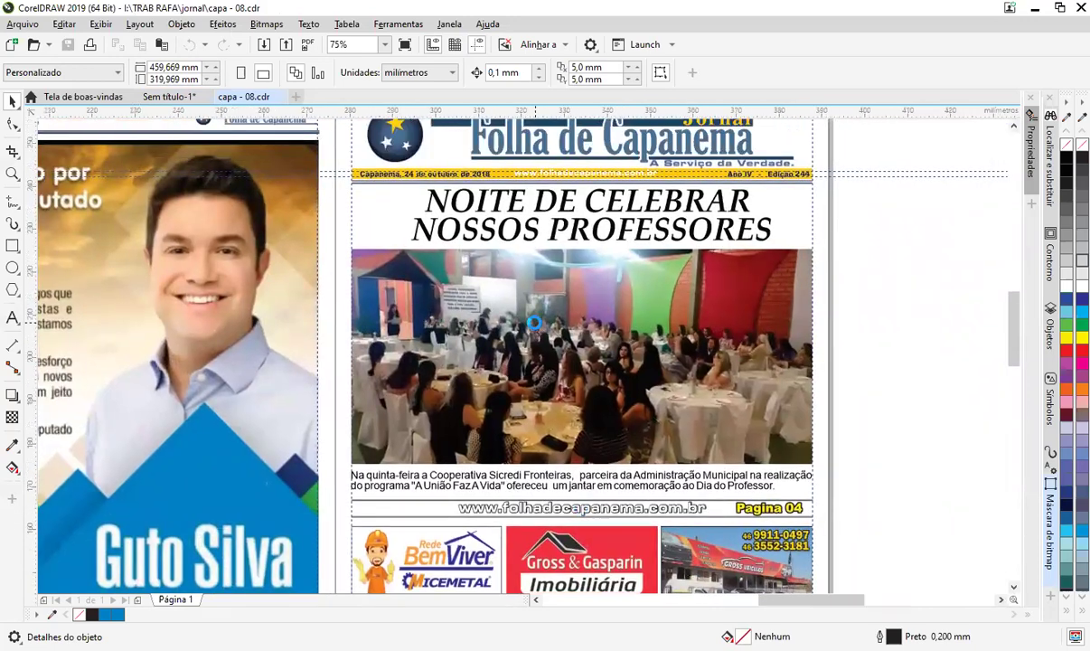
{"action": "scroll", "coordinate": [560, 393], "scroll_direction": "up", "scroll_amount": 2}
{"action": "scroll", "coordinate": [561, 388], "scroll_direction": "down", "scroll_amount": 1}
{"action": "left_click_drag", "start_coordinate": [579, 321], "coordinate": [628, 428]}
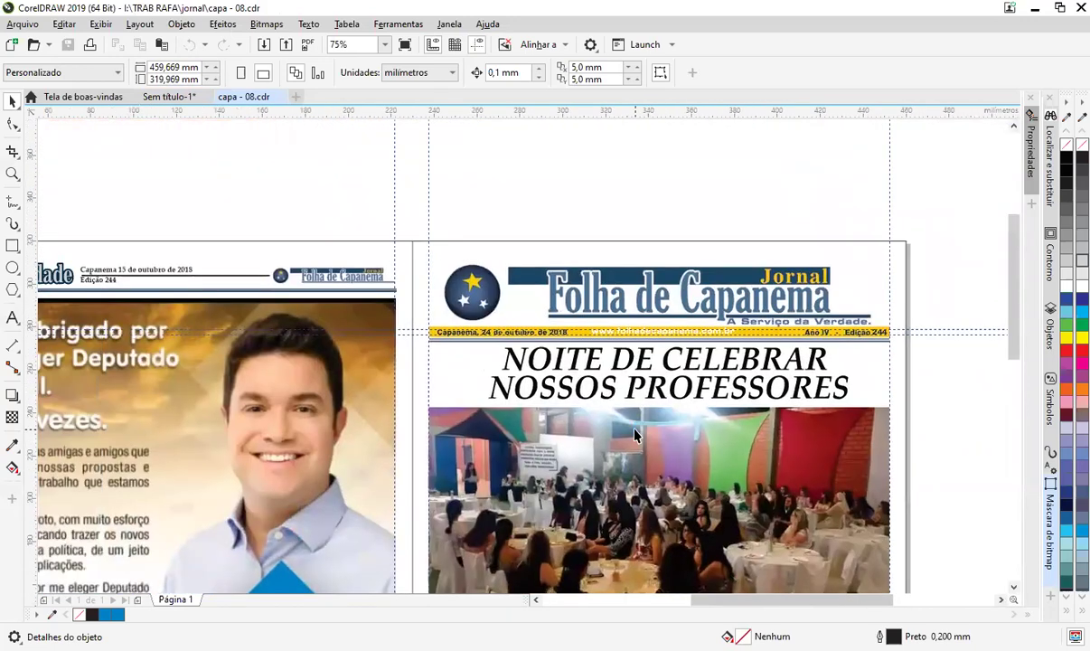
{"action": "scroll", "coordinate": [379, 215], "scroll_direction": "down", "scroll_amount": 2}
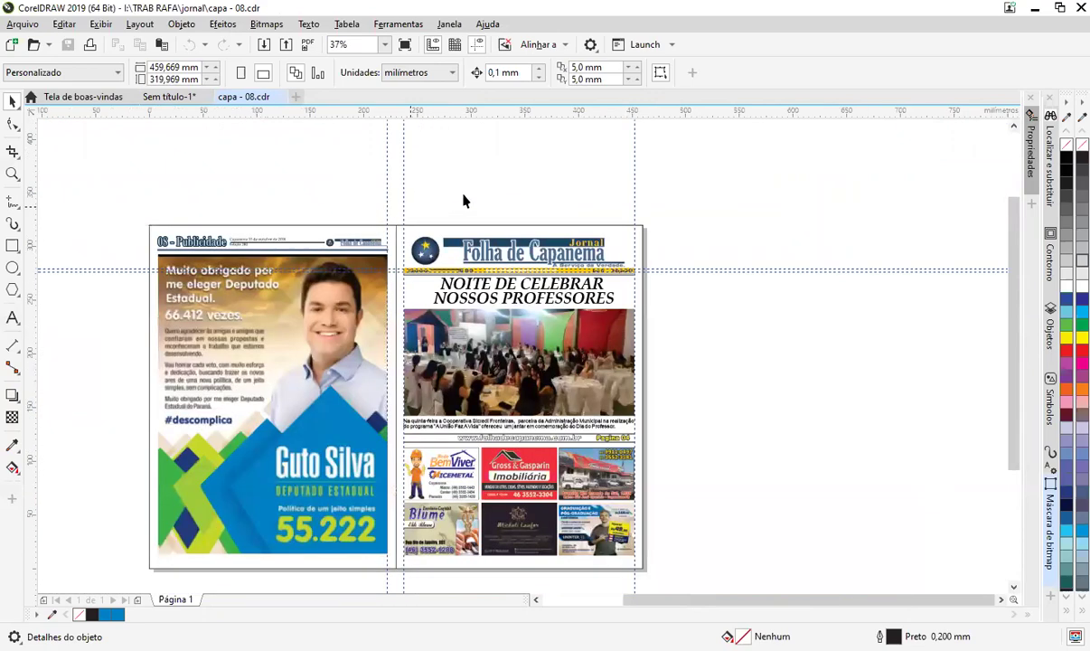
Step: Open the PDF publishing settings for capa - 08 and compare the export range choices, returning to Página atual
{"action": "left_click", "coordinate": [307, 45]}
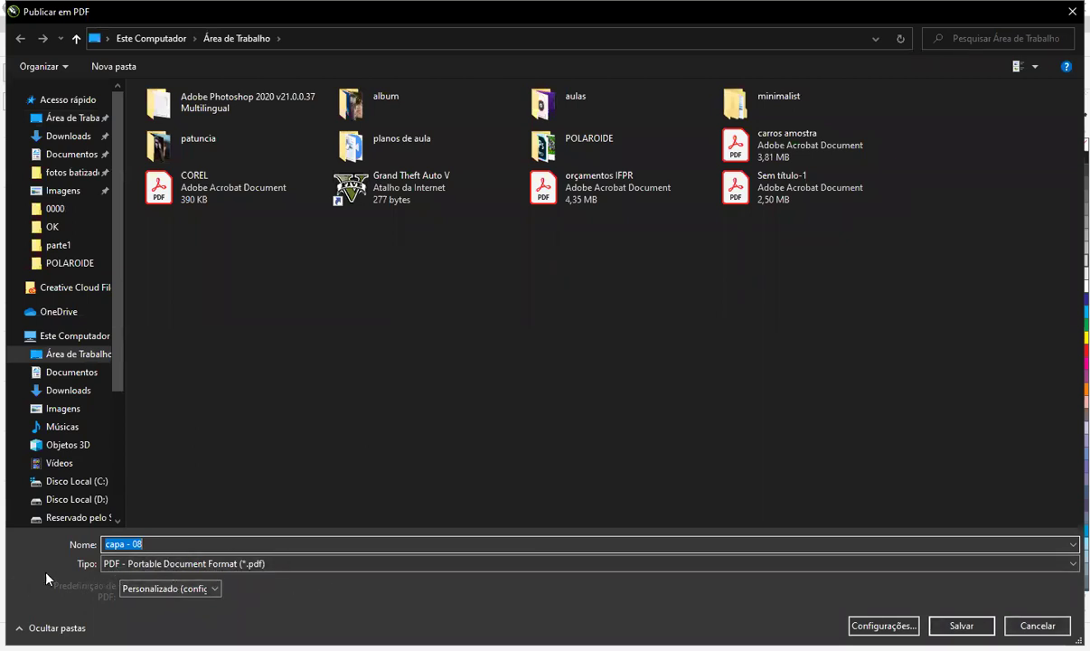
{"action": "left_click", "coordinate": [883, 625]}
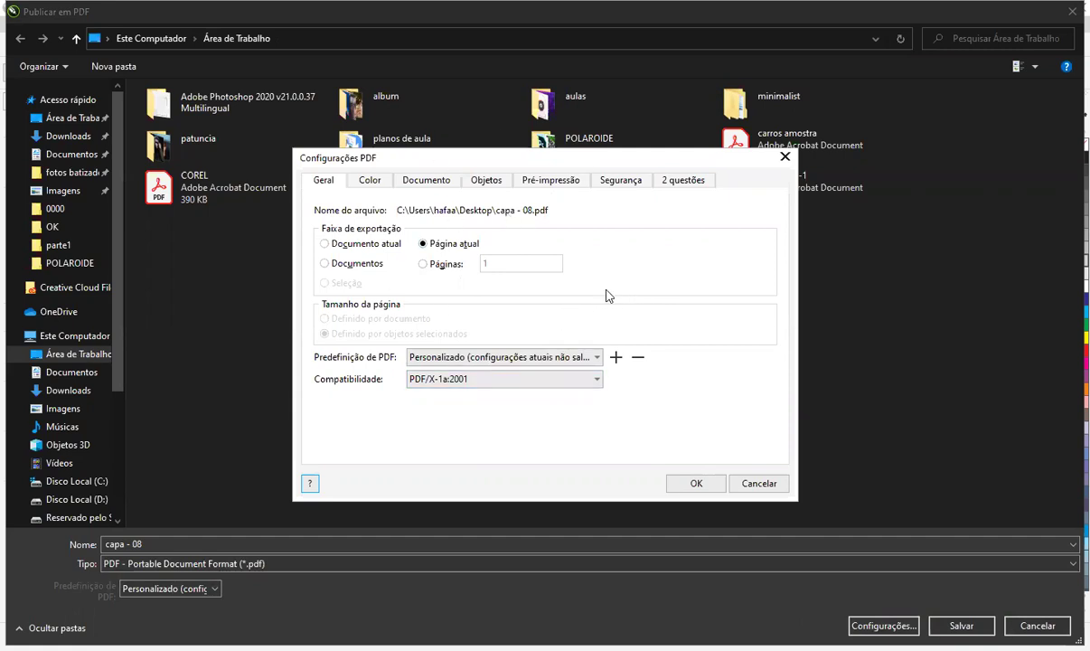
{"action": "left_click", "coordinate": [323, 245]}
{"action": "left_click", "coordinate": [365, 267]}
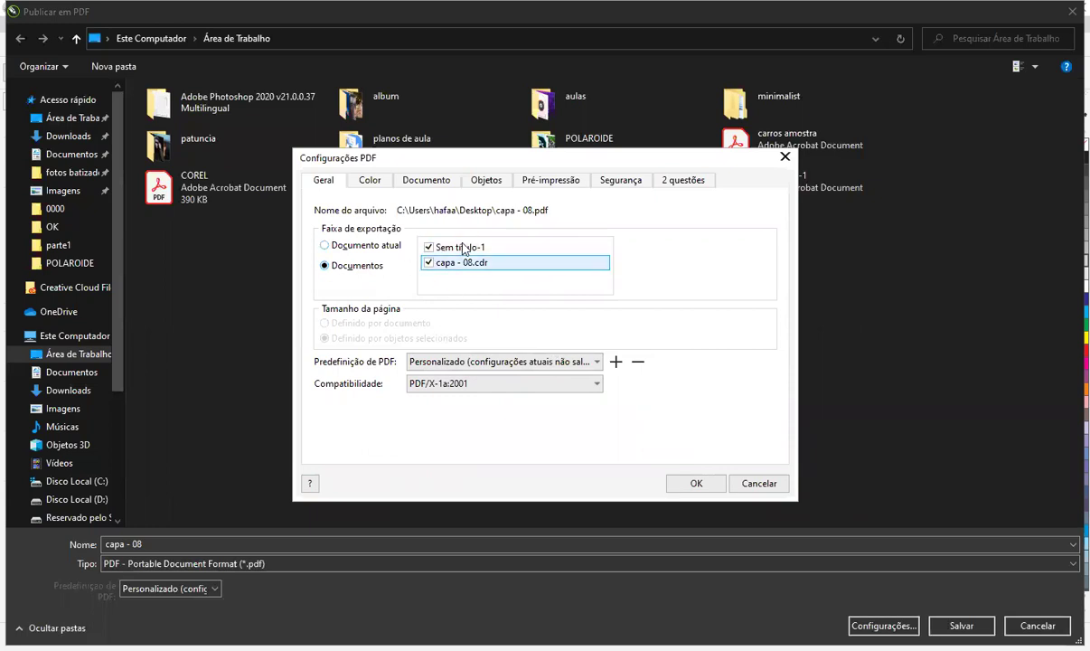
{"action": "left_click", "coordinate": [335, 244]}
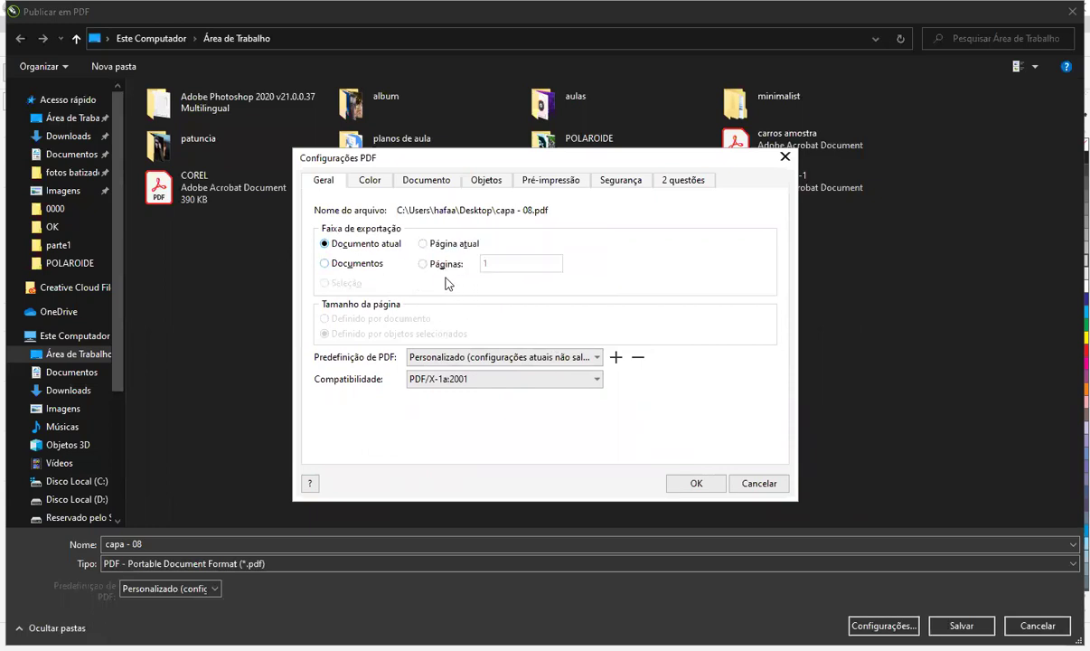
{"action": "left_click", "coordinate": [422, 264]}
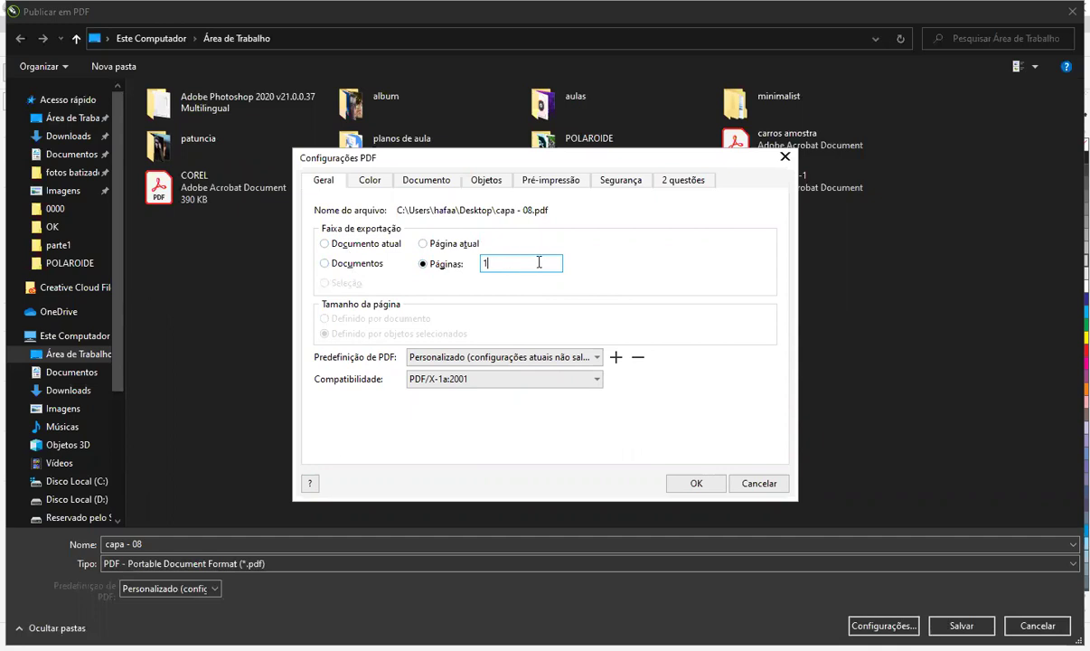
{"action": "left_click", "coordinate": [422, 243]}
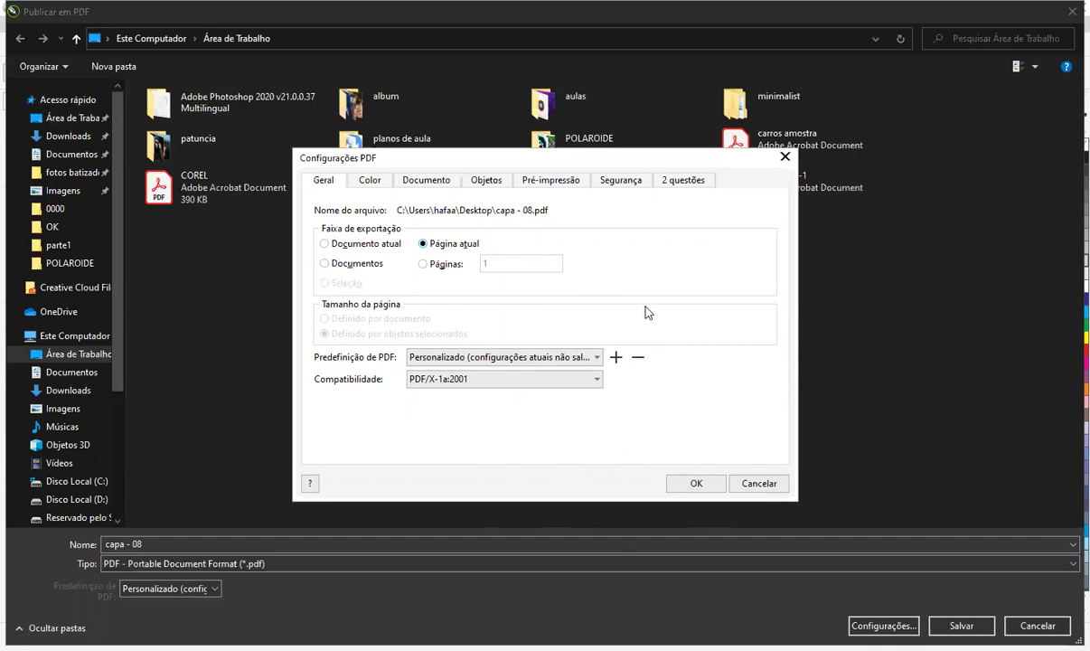
Step: Review the PDF compatibility and output colour choices, keeping PDF/X-1a:2001 and CMYK
{"action": "left_click", "coordinate": [597, 379]}
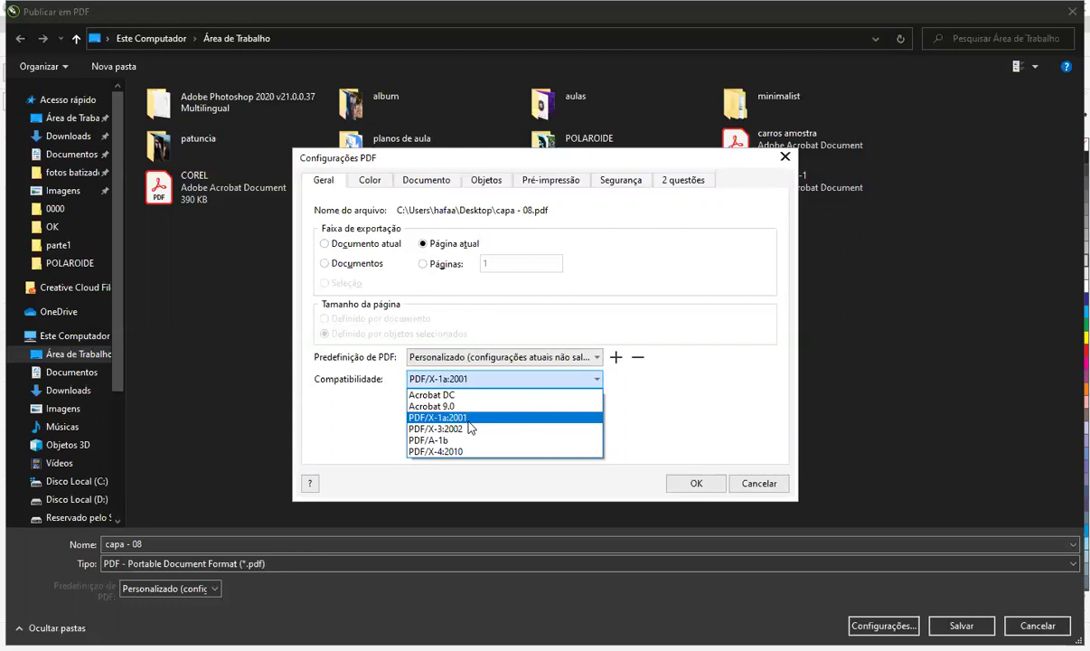
{"action": "left_click", "coordinate": [469, 422]}
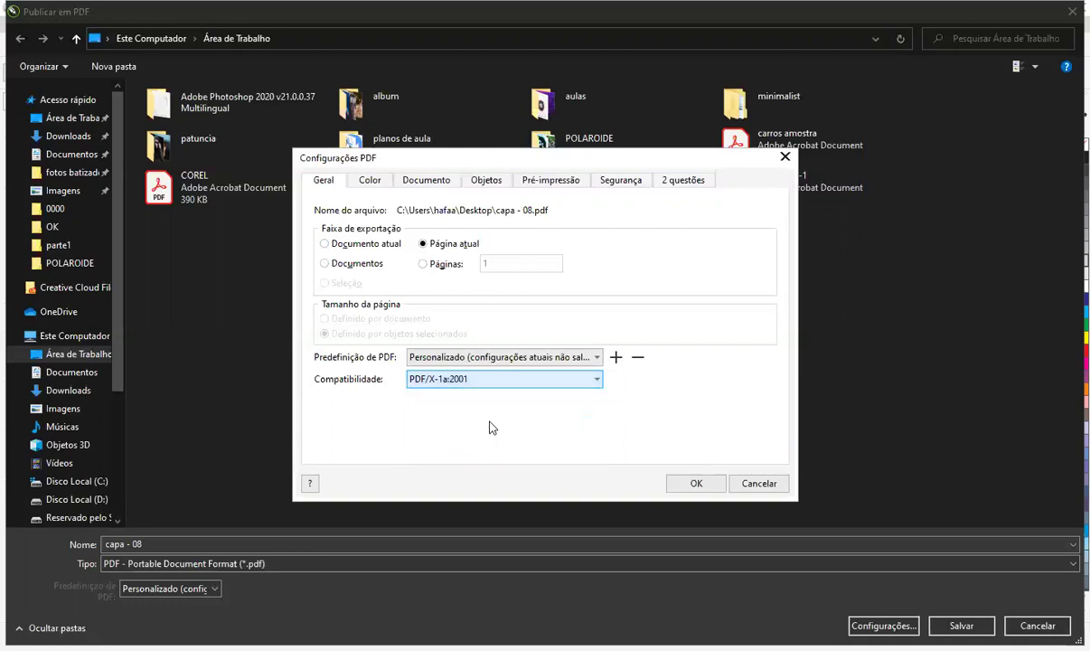
{"action": "left_click", "coordinate": [370, 181]}
{"action": "left_click", "coordinate": [511, 262]}
{"action": "left_click", "coordinate": [472, 268]}
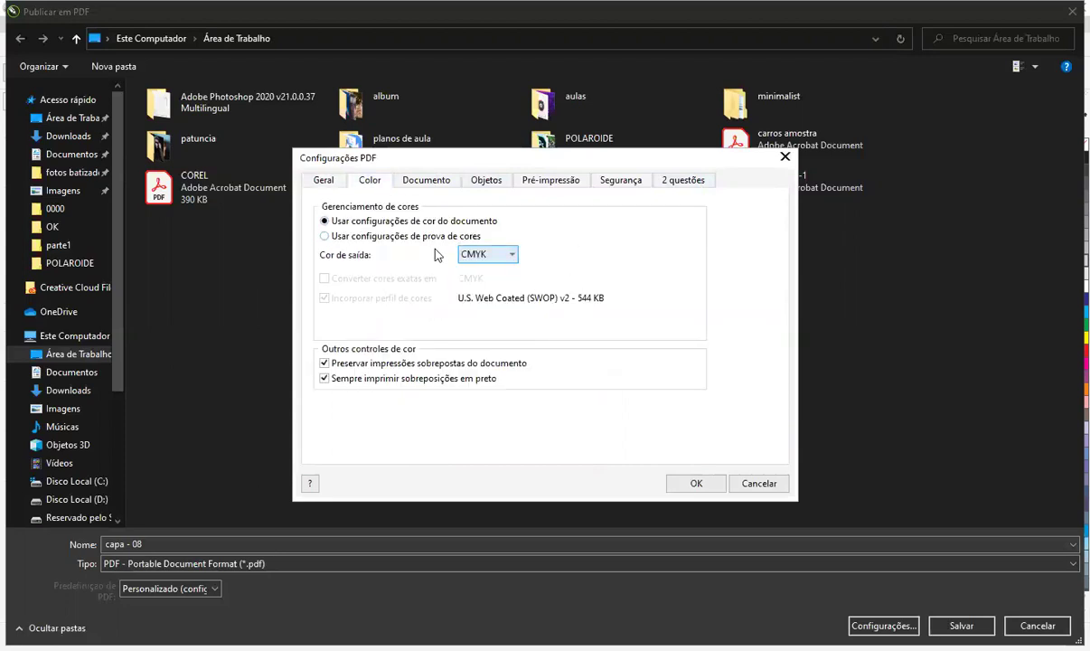
Step: Look through the PDF document, object compression, prepress and security settings
{"action": "left_click", "coordinate": [426, 180]}
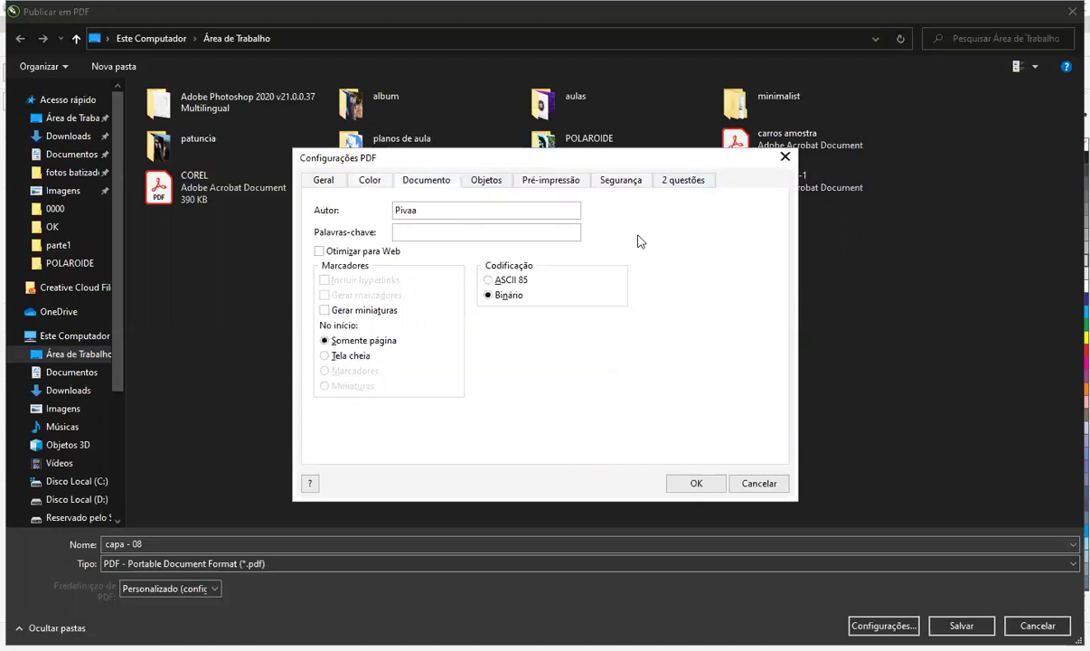
{"action": "left_click", "coordinate": [487, 180]}
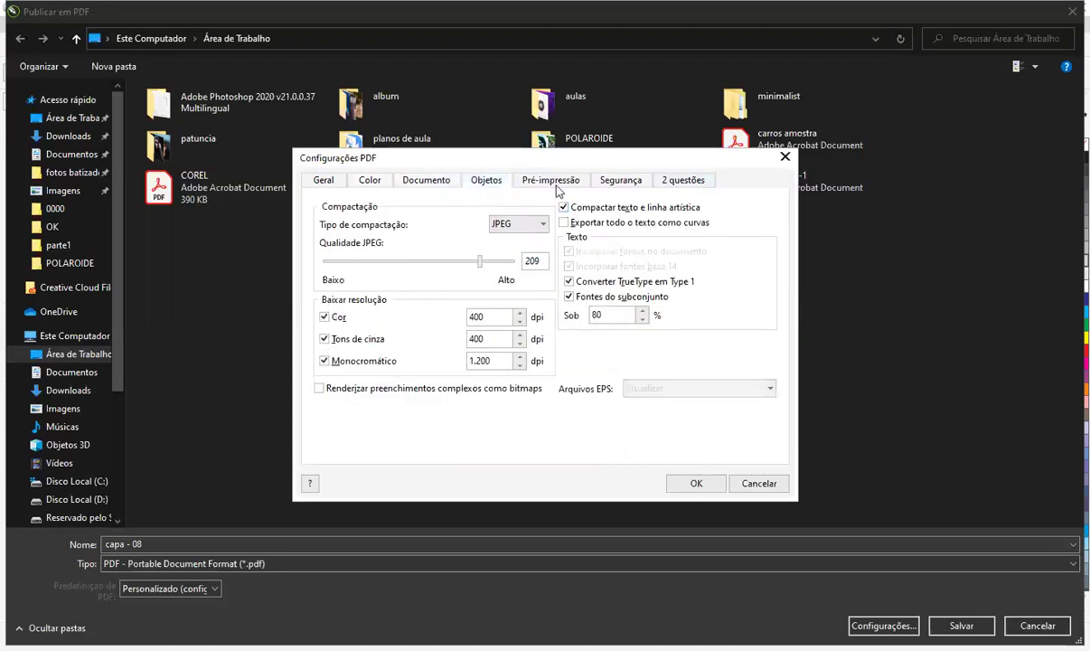
{"action": "left_click", "coordinate": [540, 180]}
{"action": "left_click", "coordinate": [631, 186]}
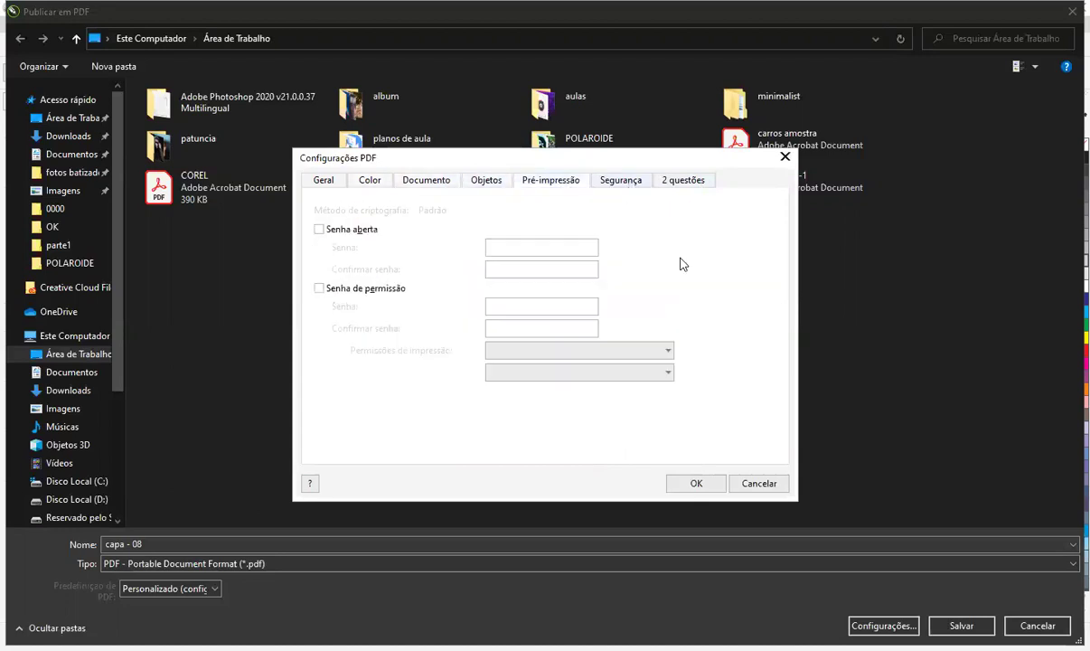
Step: Read the details and suggestions of each PDF preflight issue, and leave PDF publishing without saving
{"action": "left_click", "coordinate": [683, 181]}
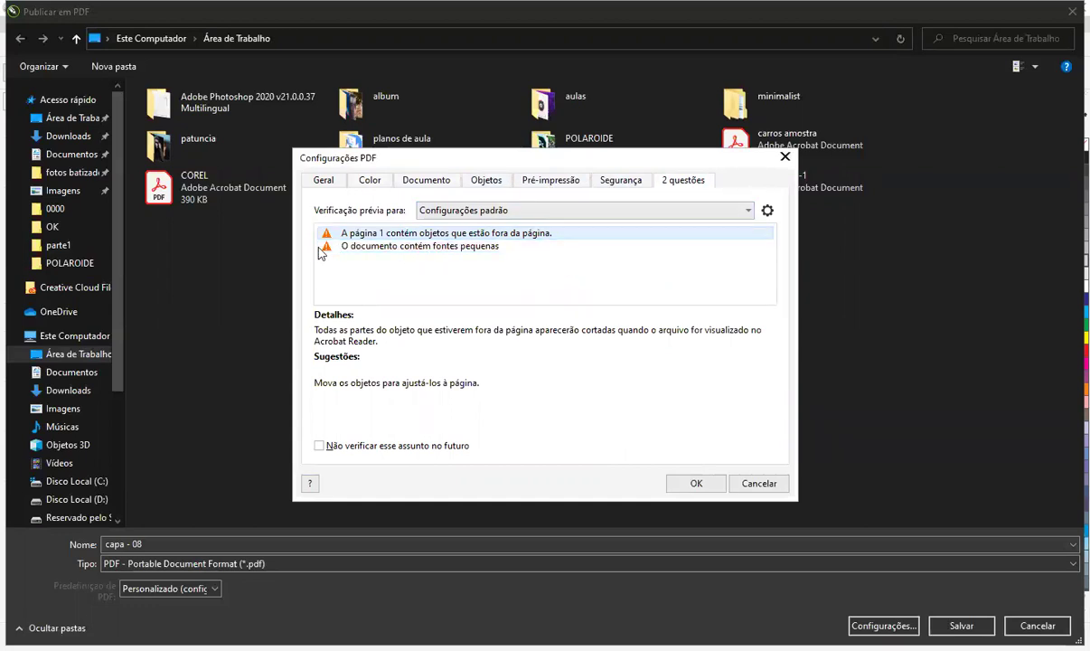
{"action": "left_click", "coordinate": [346, 253]}
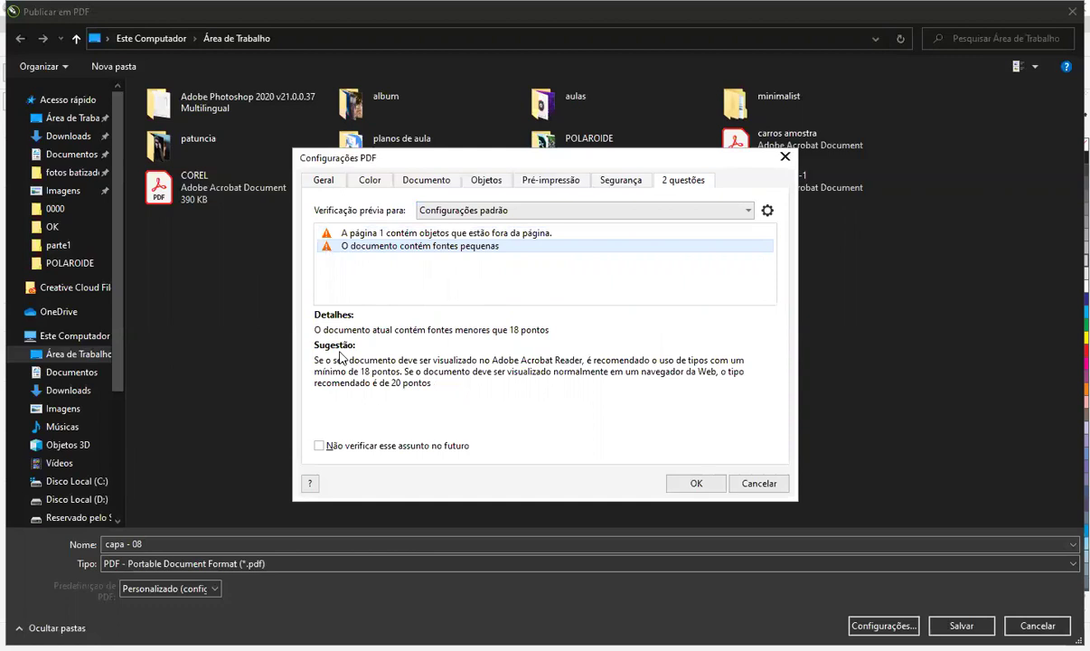
{"action": "left_click", "coordinate": [369, 234]}
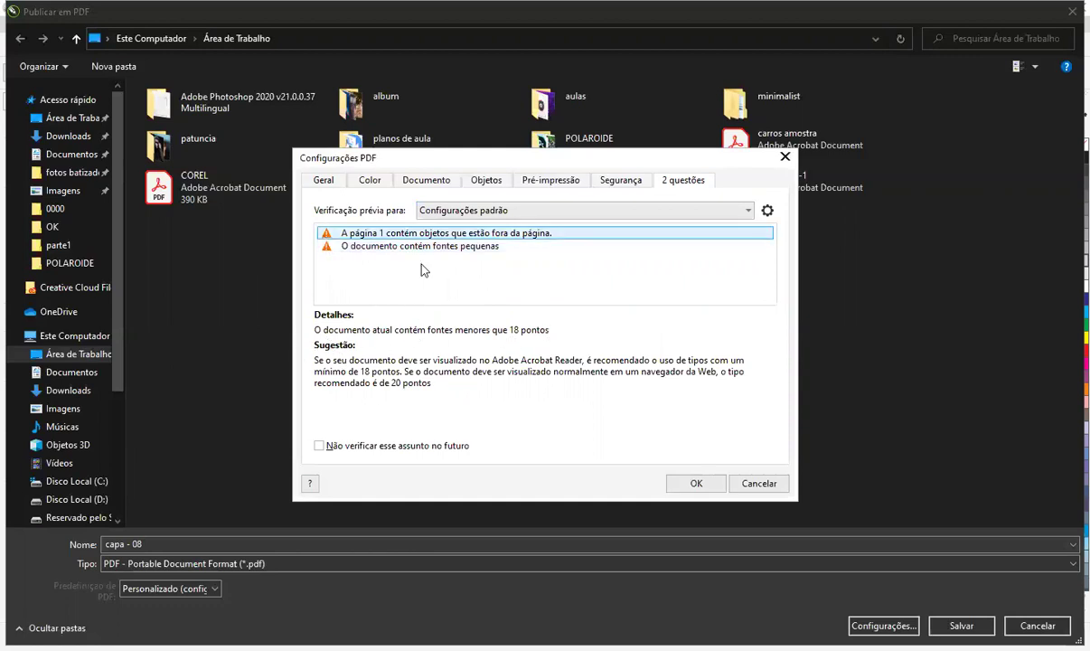
{"action": "left_click", "coordinate": [788, 491]}
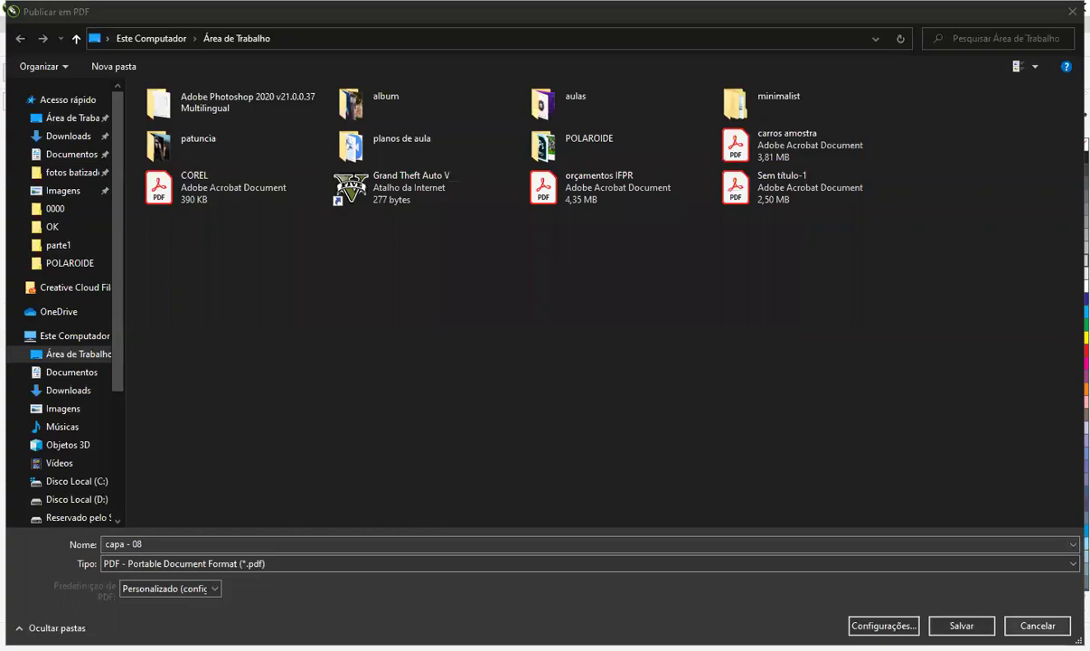
{"action": "key", "text": "Escape"}
Step: Close the capa - 08 document, and start closing Sem título-1 but cancel at the save question
{"action": "scroll", "coordinate": [308, 136], "scroll_direction": "down", "scroll_amount": 2}
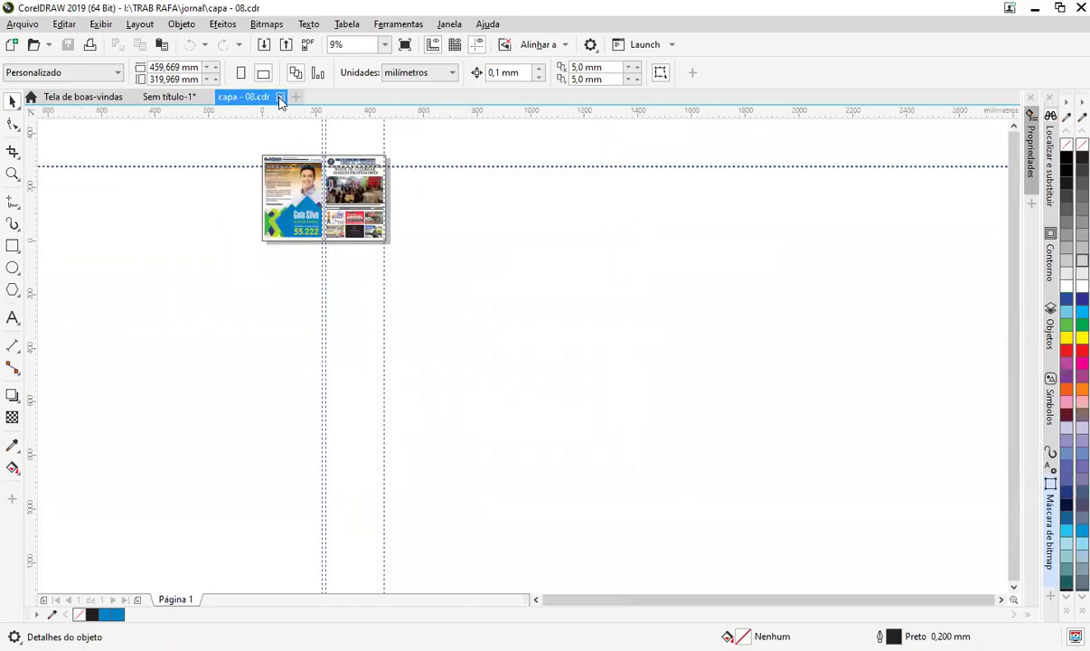
{"action": "left_click", "coordinate": [280, 97]}
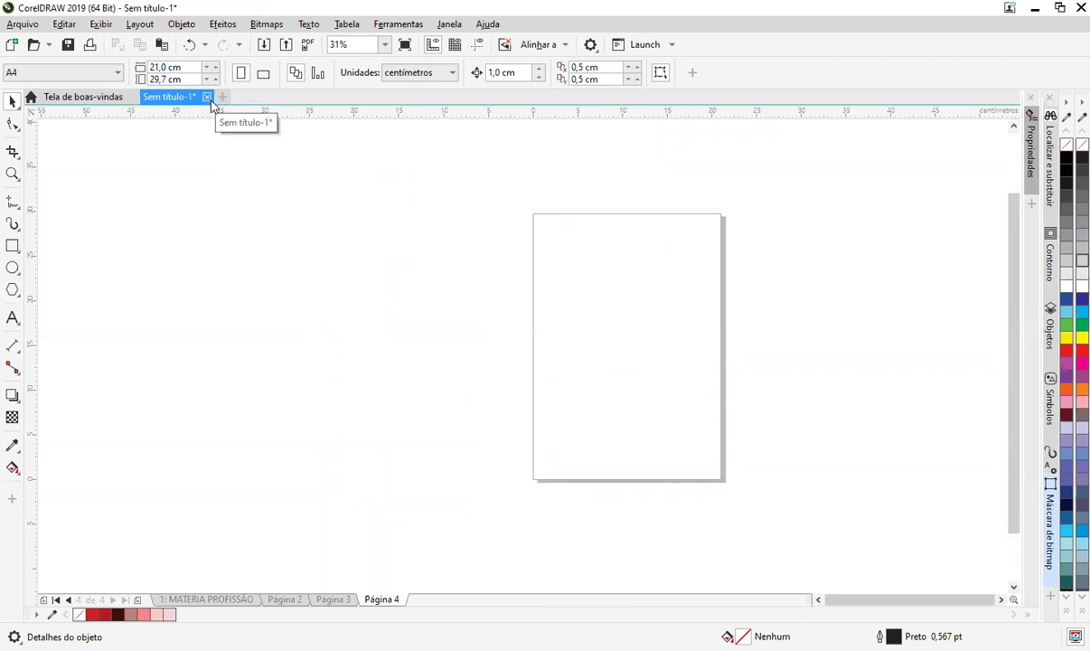
{"action": "left_click", "coordinate": [208, 97]}
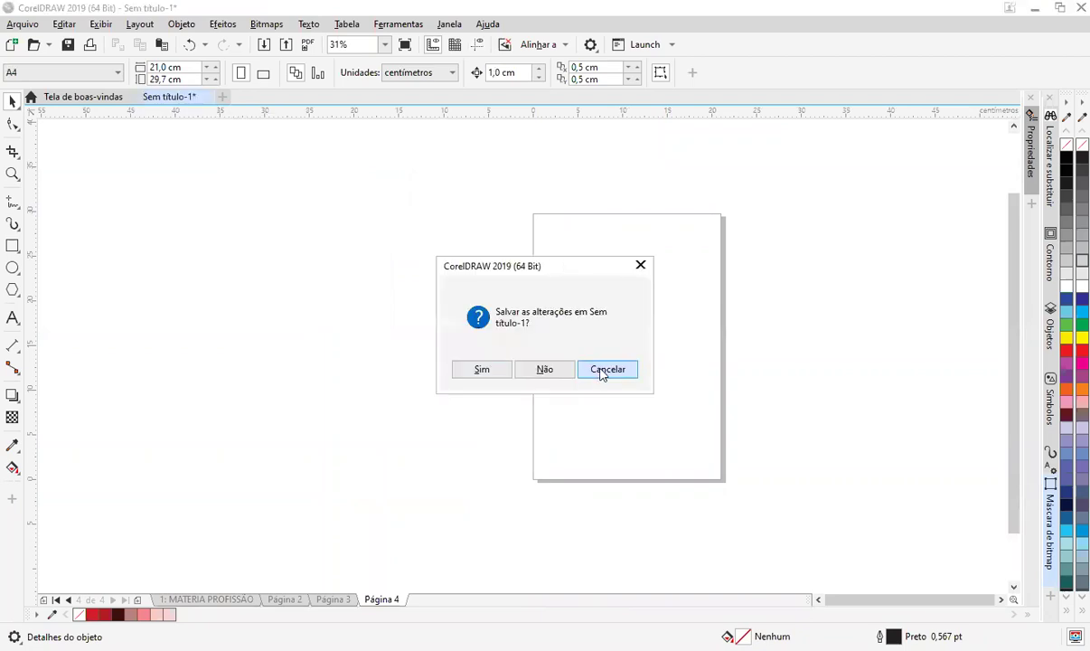
{"action": "left_click", "coordinate": [601, 371]}
Step: Enlarge the forest image on the MATERIA PROFISSÃO page proportionally to about 16.3 × 29 cm, nearly the full page height, and deselect it
{"action": "left_click", "coordinate": [244, 598]}
{"action": "left_click", "coordinate": [652, 355]}
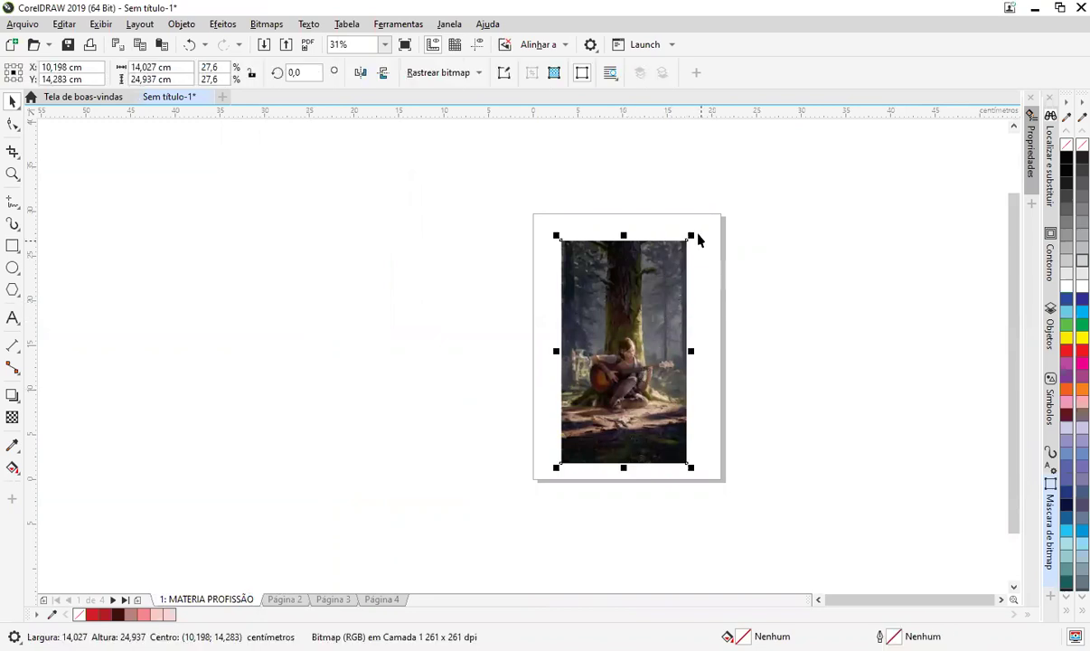
{"action": "left_click_drag", "start_coordinate": [691, 236], "coordinate": [706, 217]}
{"action": "left_click", "coordinate": [723, 256]}
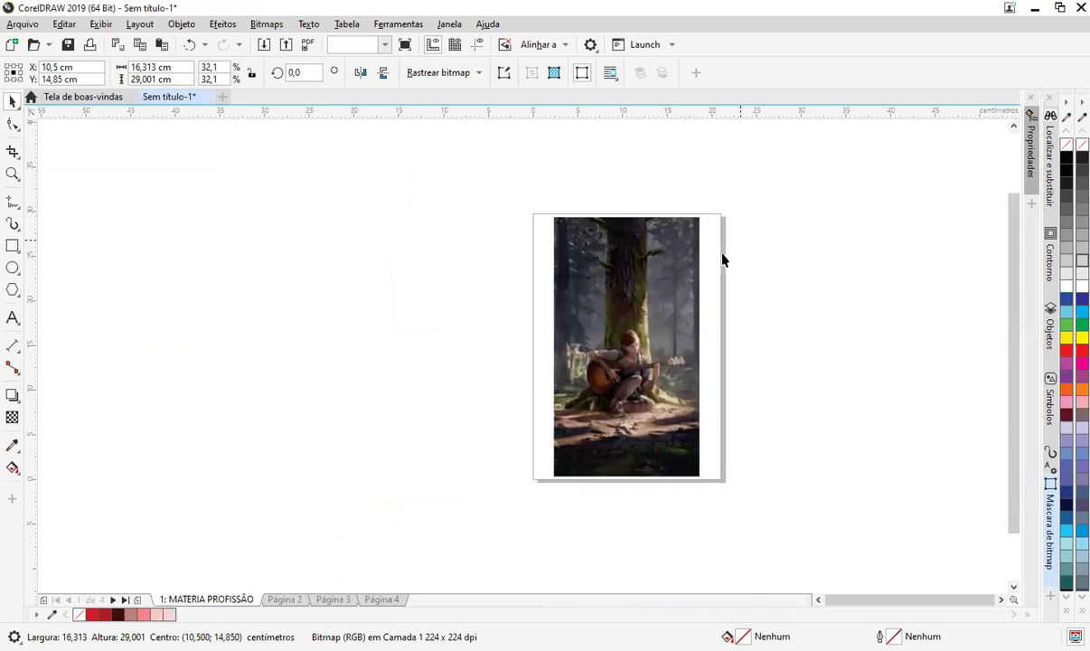
{"action": "left_click", "coordinate": [685, 345]}
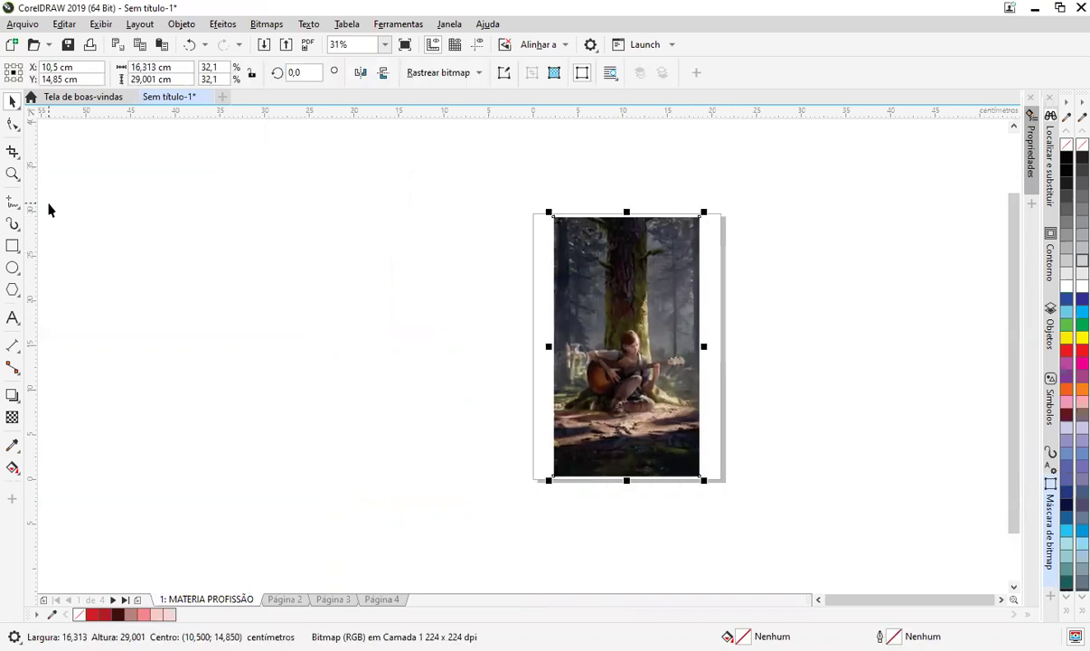
{"action": "left_click", "coordinate": [203, 311]}
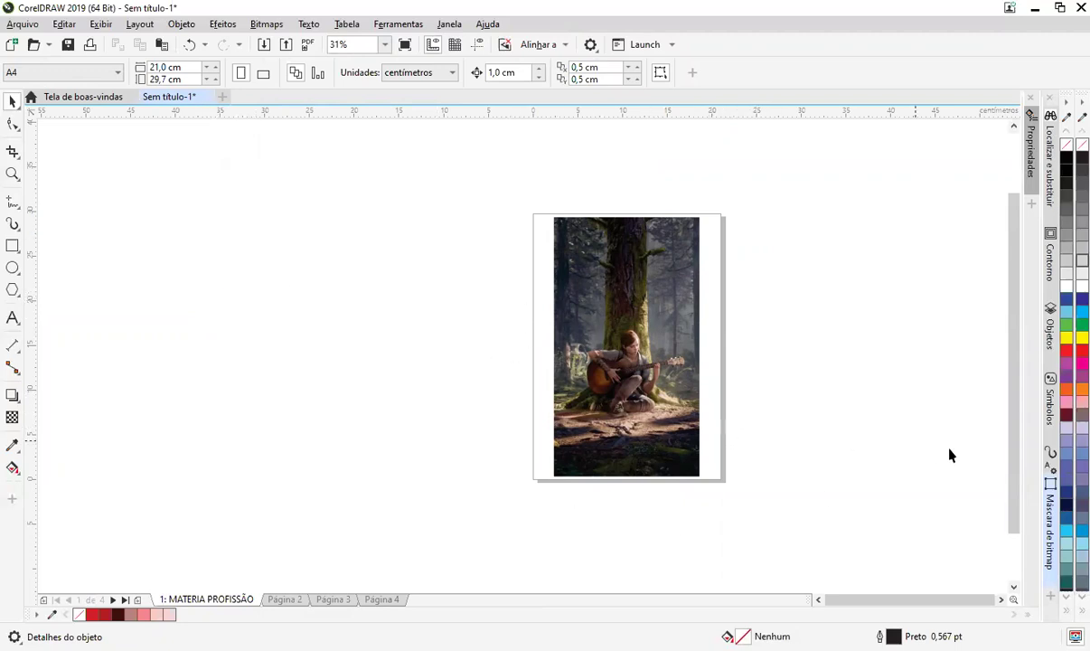
Step: Open the print settings for Sem título-1 and look through the available printers, keeping OneNote for Windows 10
{"action": "left_click_drag", "start_coordinate": [982, 481], "coordinate": [837, 452]}
{"action": "left_click_drag", "start_coordinate": [726, 445], "coordinate": [807, 392]}
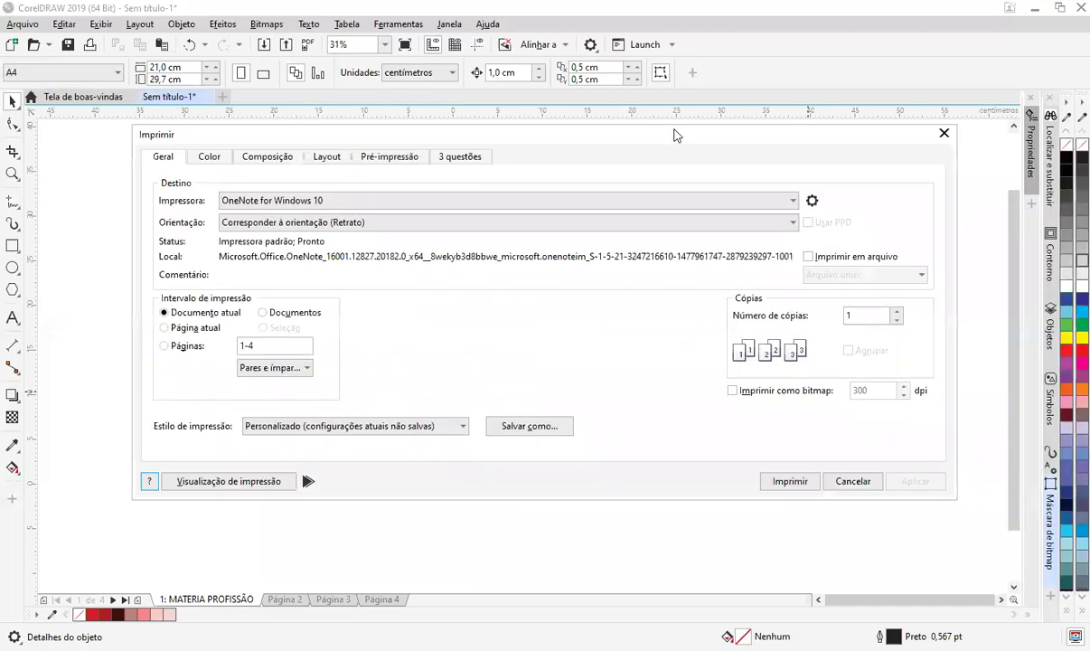
{"action": "left_click", "coordinate": [358, 200]}
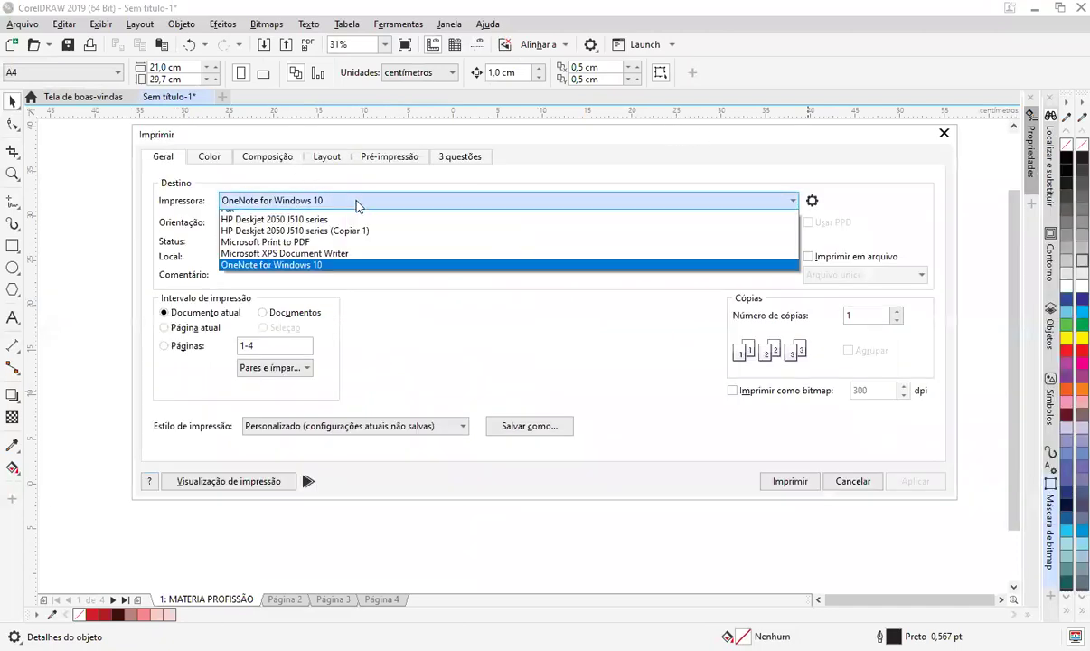
{"action": "left_click", "coordinate": [476, 197]}
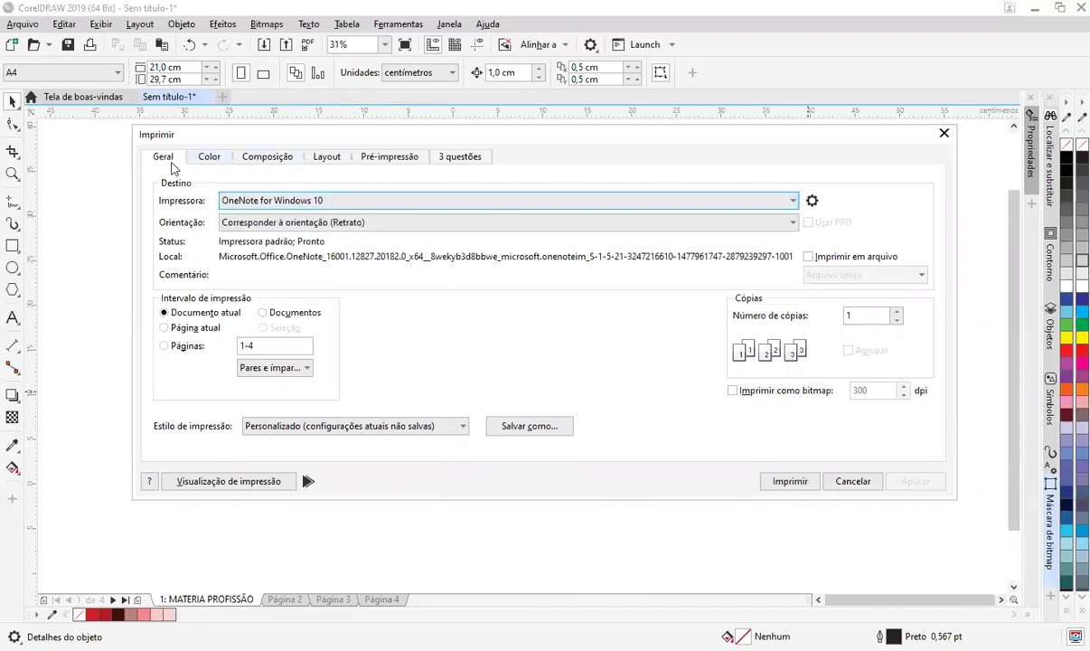
Step: Set the print colour output to Visualizar separações and open the print preview
{"action": "left_click", "coordinate": [209, 161]}
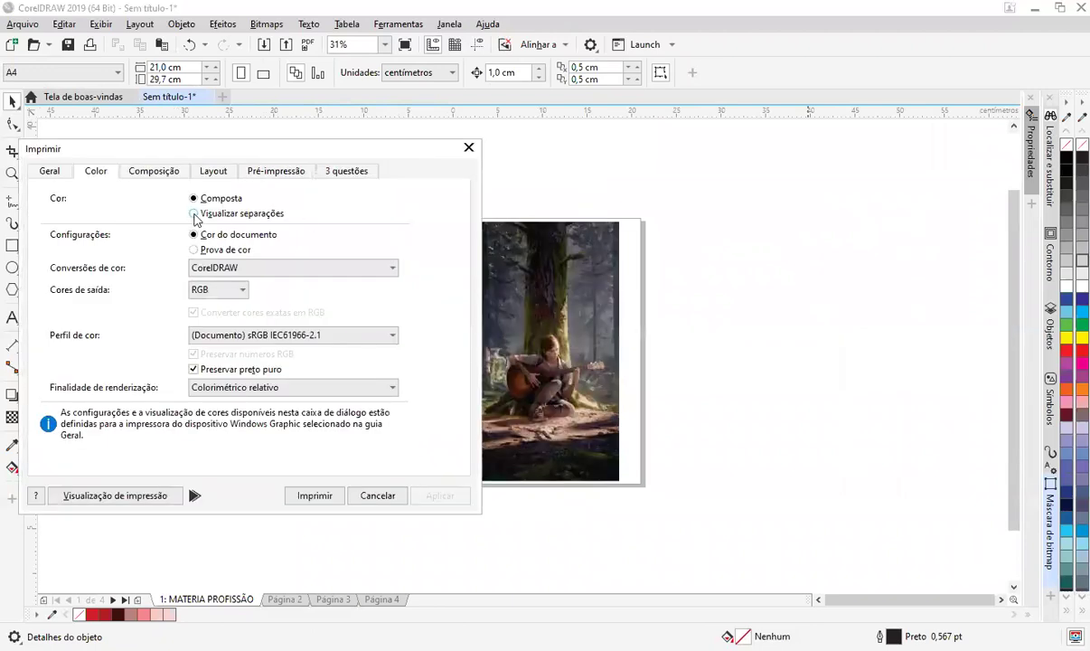
{"action": "left_click", "coordinate": [194, 214]}
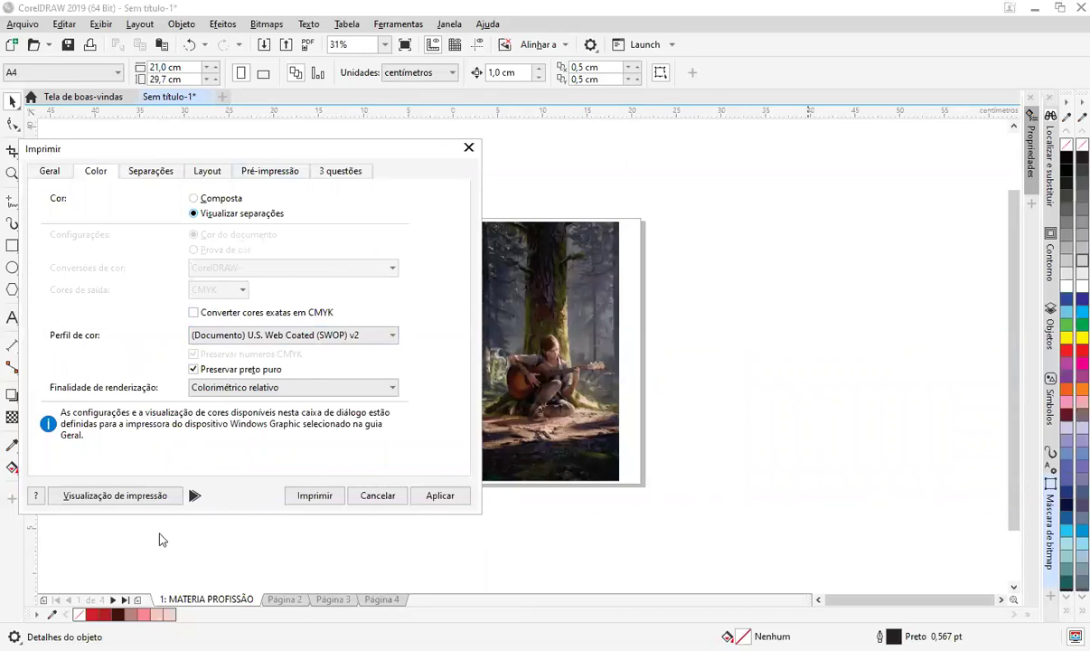
{"action": "left_click", "coordinate": [129, 500]}
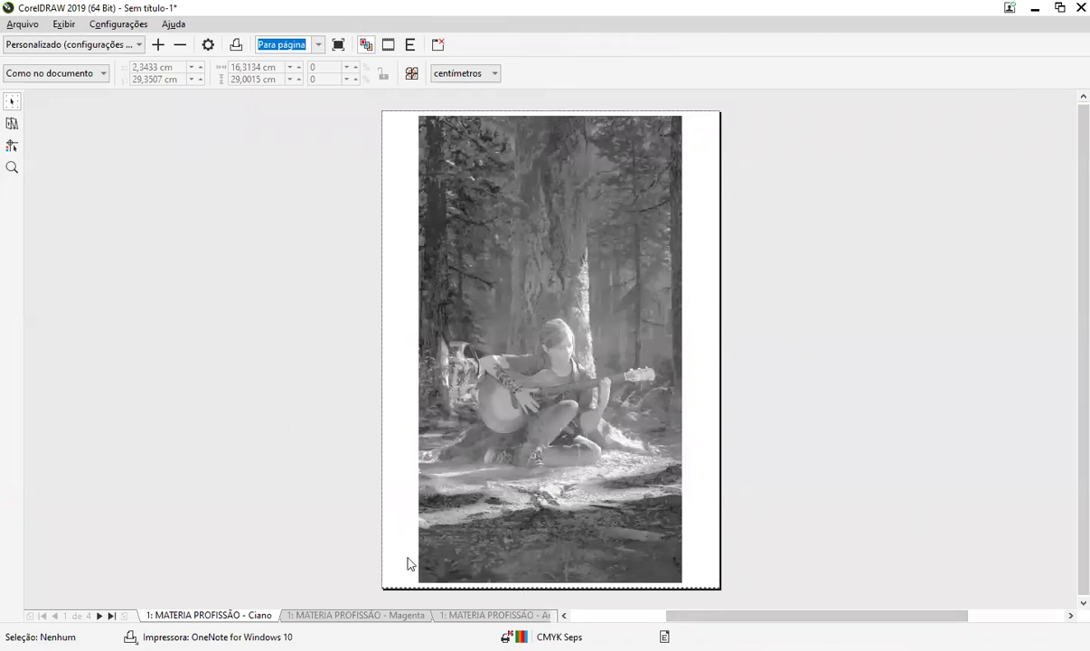
Step: Bring all separation plates within reach in the preview and view the Amarelo, Magenta and Black plates
{"action": "left_click", "coordinate": [519, 616]}
{"action": "left_click_drag", "start_coordinate": [559, 616], "coordinate": [844, 615]}
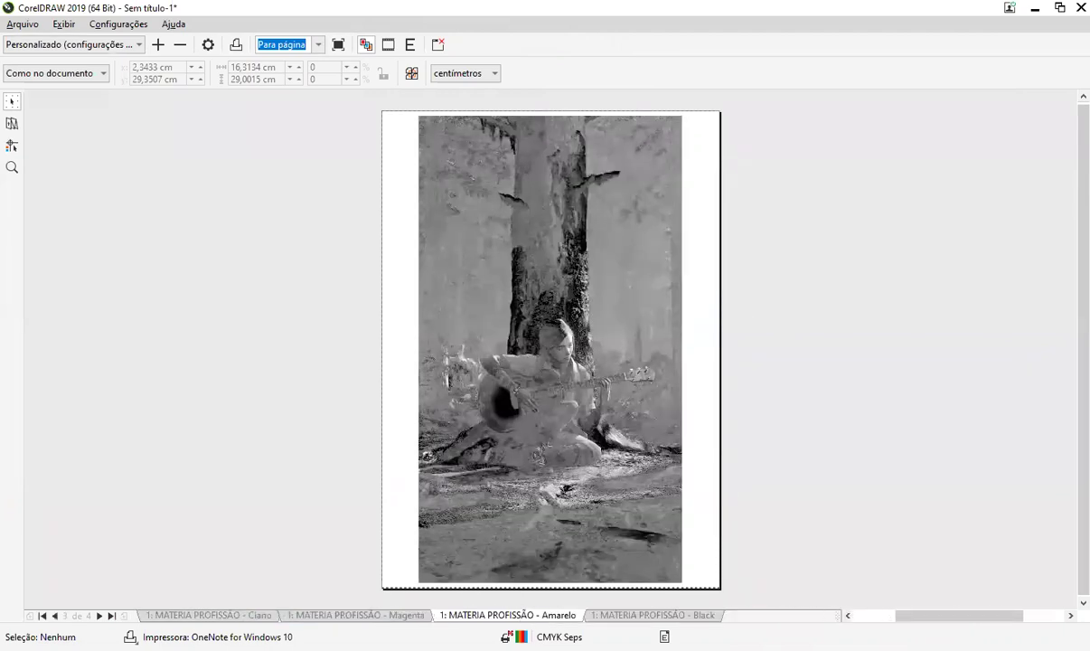
{"action": "left_click", "coordinate": [367, 616]}
{"action": "left_click", "coordinate": [510, 616]}
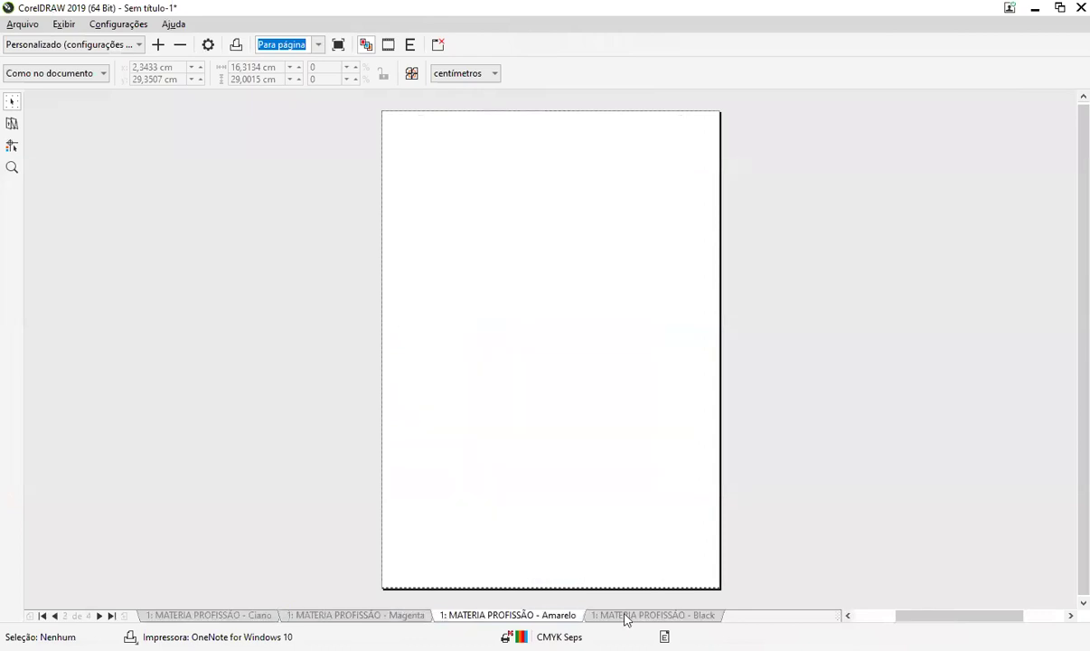
{"action": "left_click", "coordinate": [633, 615]}
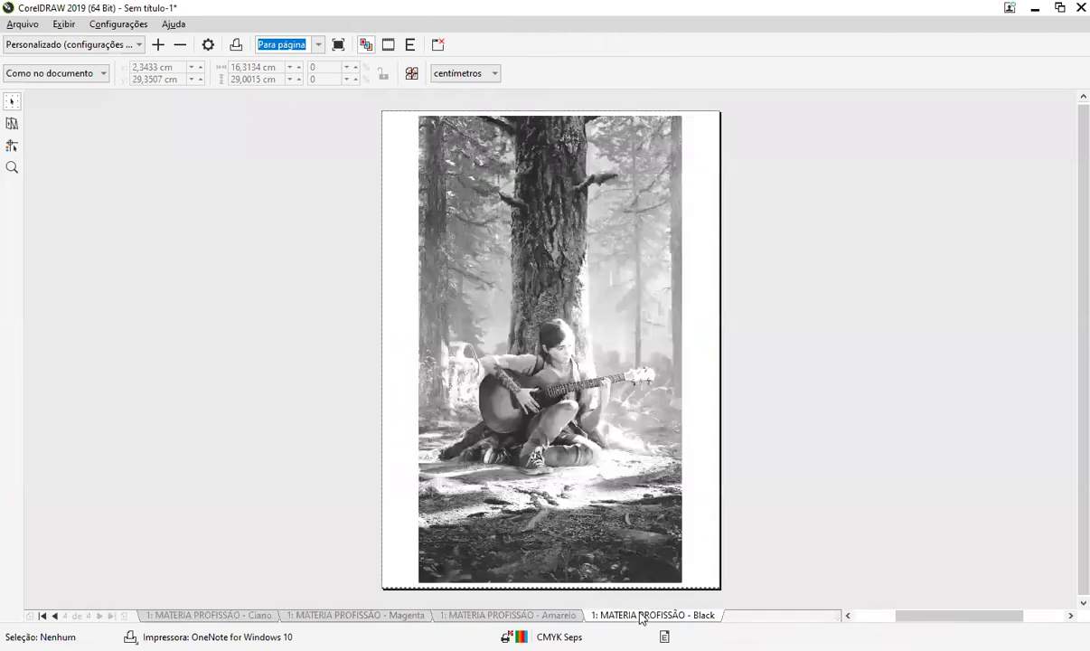
Step: Compare the Ciano, Magenta, Amarelo and Black plates of the image in printing order
{"action": "left_click", "coordinate": [215, 616]}
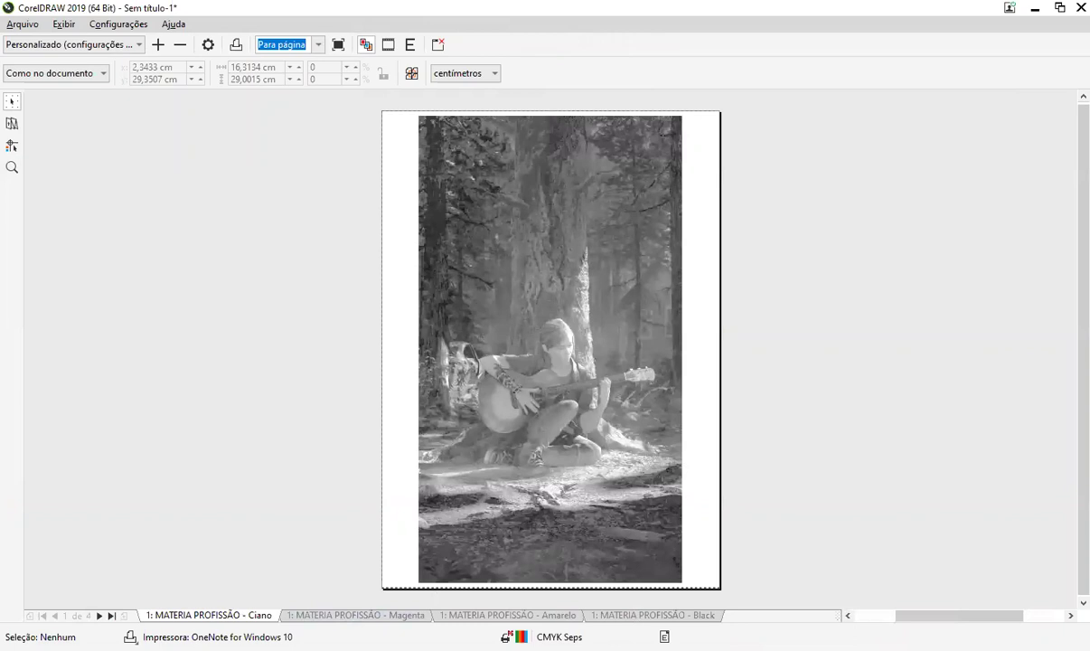
{"action": "left_click", "coordinate": [366, 616]}
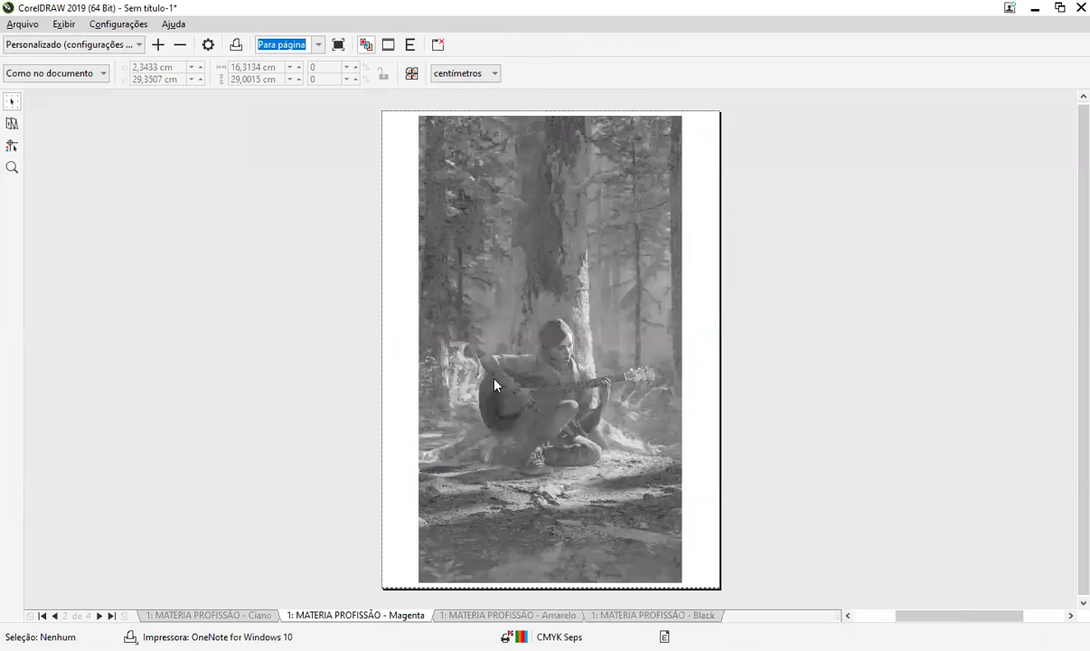
{"action": "left_click", "coordinate": [503, 615]}
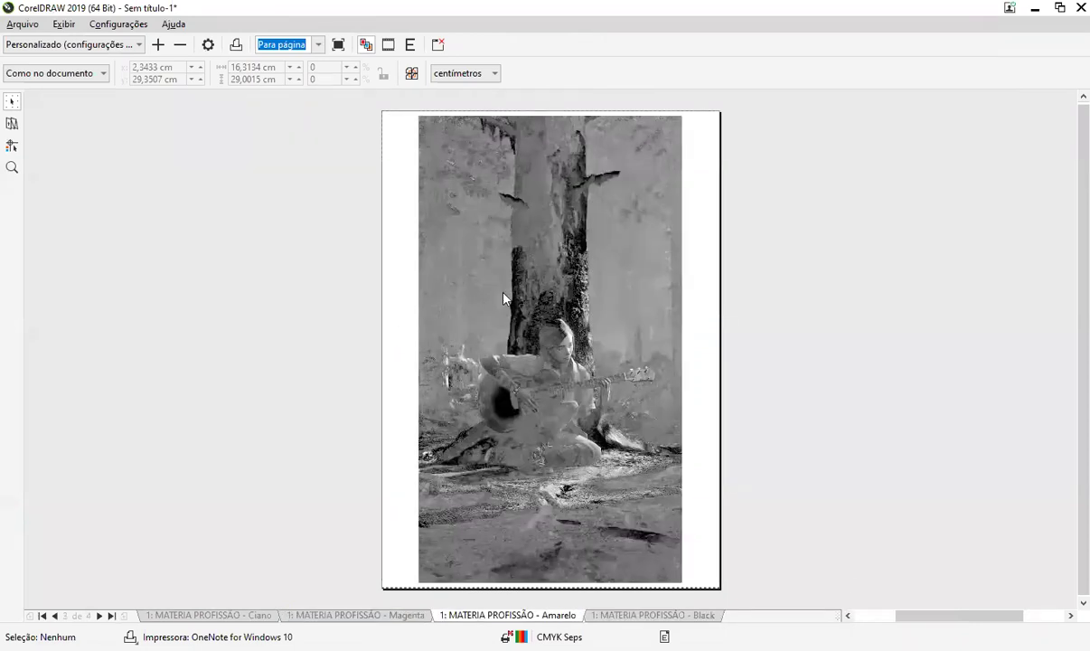
{"action": "left_click", "coordinate": [703, 616]}
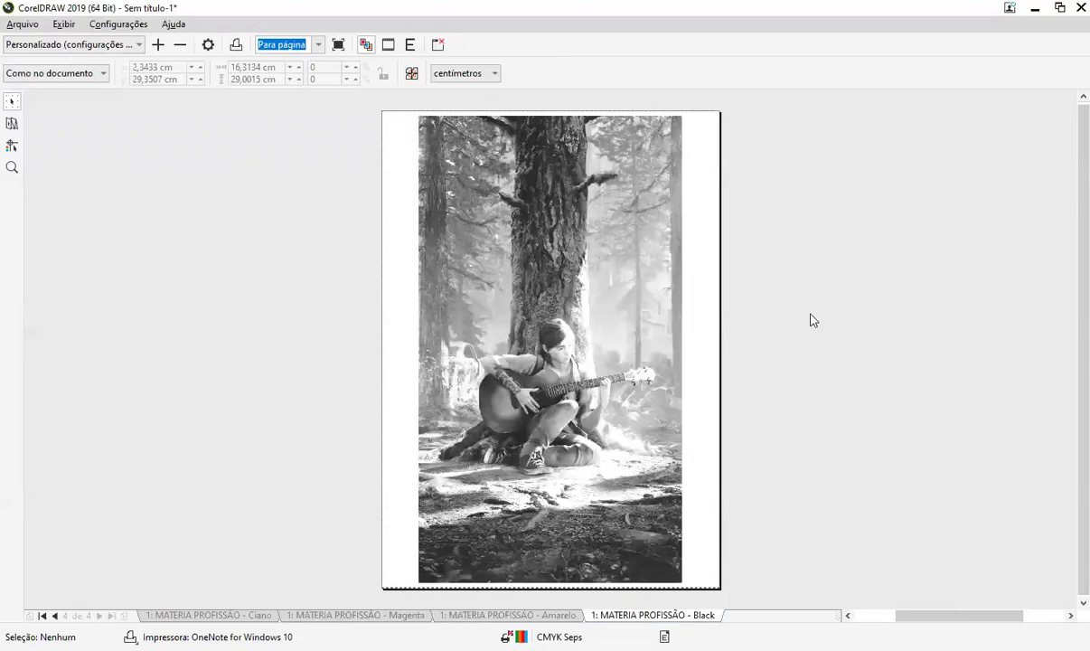
Step: Go back through the separation plates to Ciano and forward again to Black
{"action": "left_click", "coordinate": [521, 615]}
{"action": "left_click", "coordinate": [383, 615]}
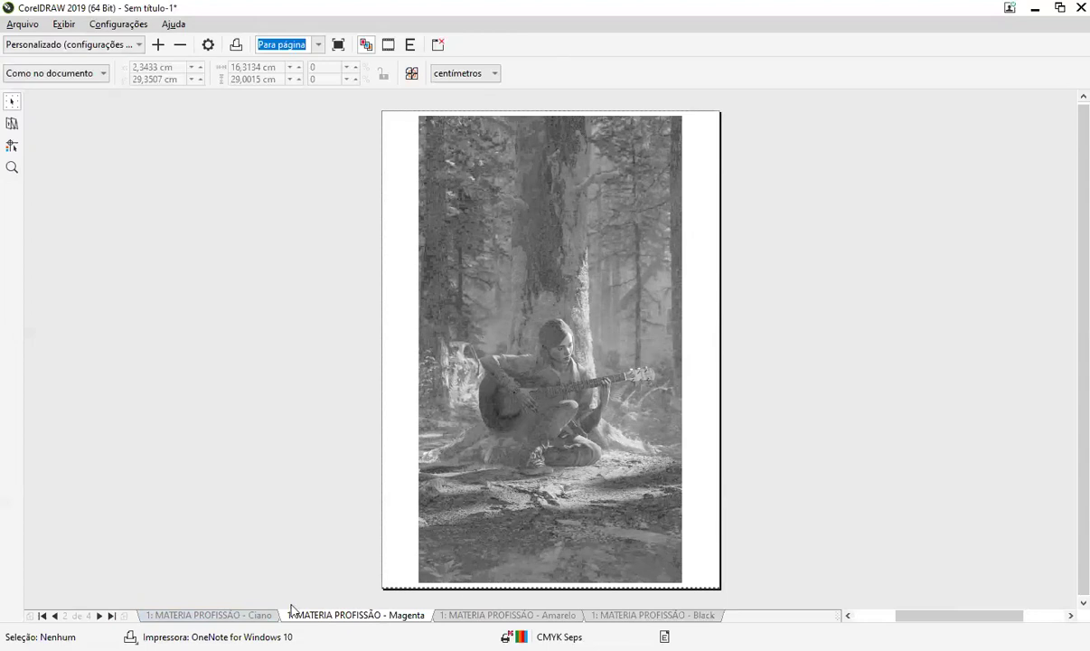
{"action": "left_click", "coordinate": [209, 615]}
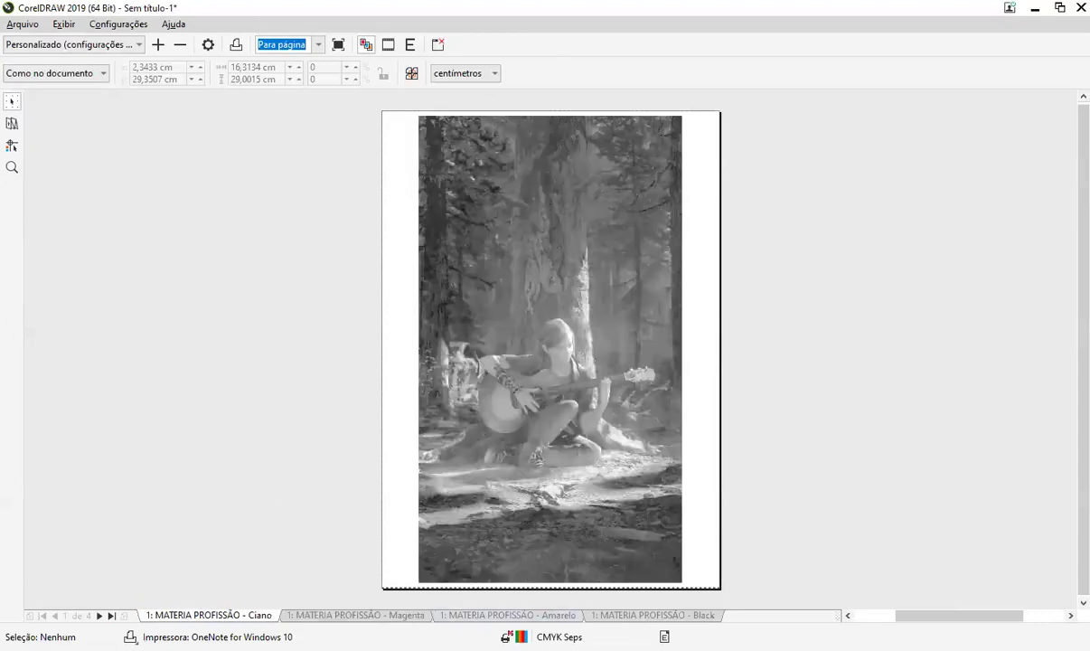
{"action": "left_click", "coordinate": [334, 615]}
{"action": "left_click", "coordinate": [483, 616]}
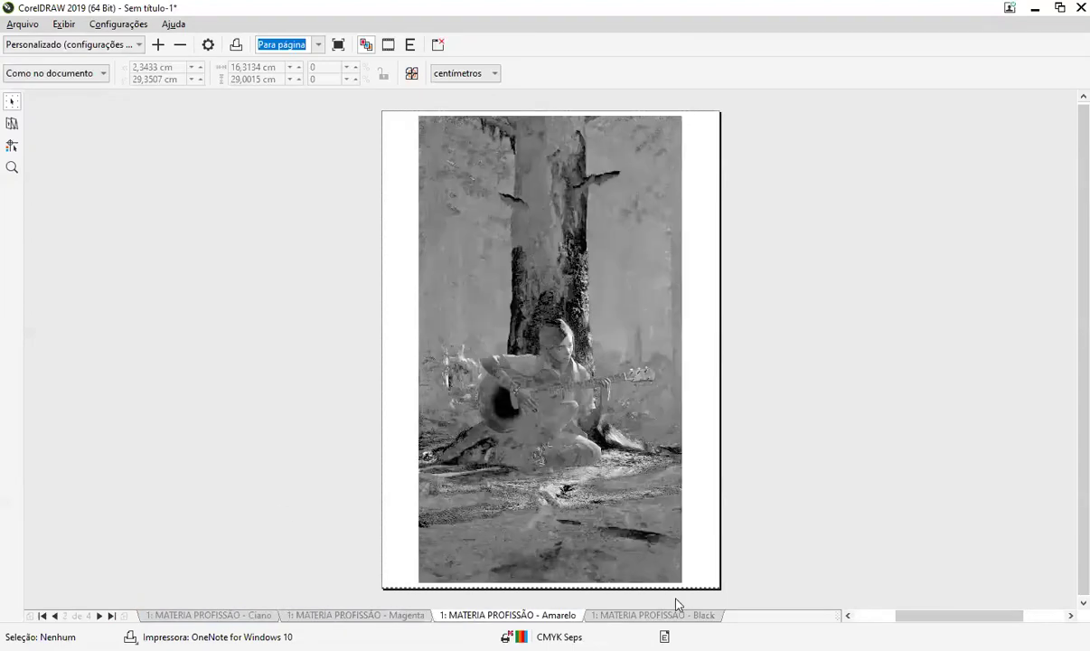
{"action": "left_click", "coordinate": [676, 614]}
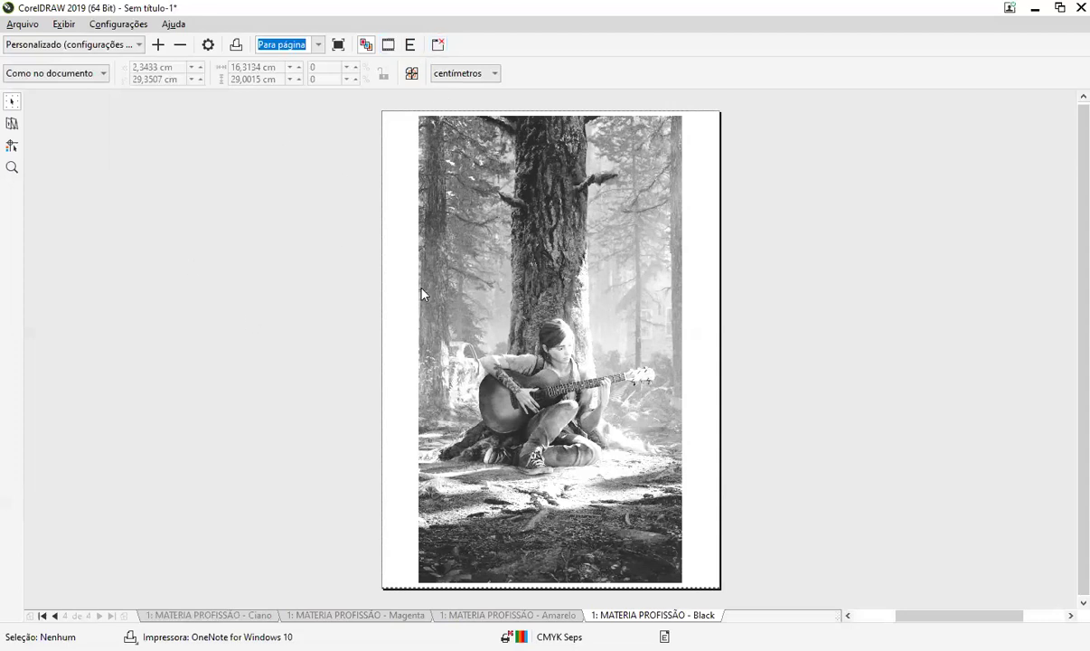
Step: Examine the imposition layout and the printer's marks options in the print preview, and close the preview
{"action": "left_click", "coordinate": [9, 122]}
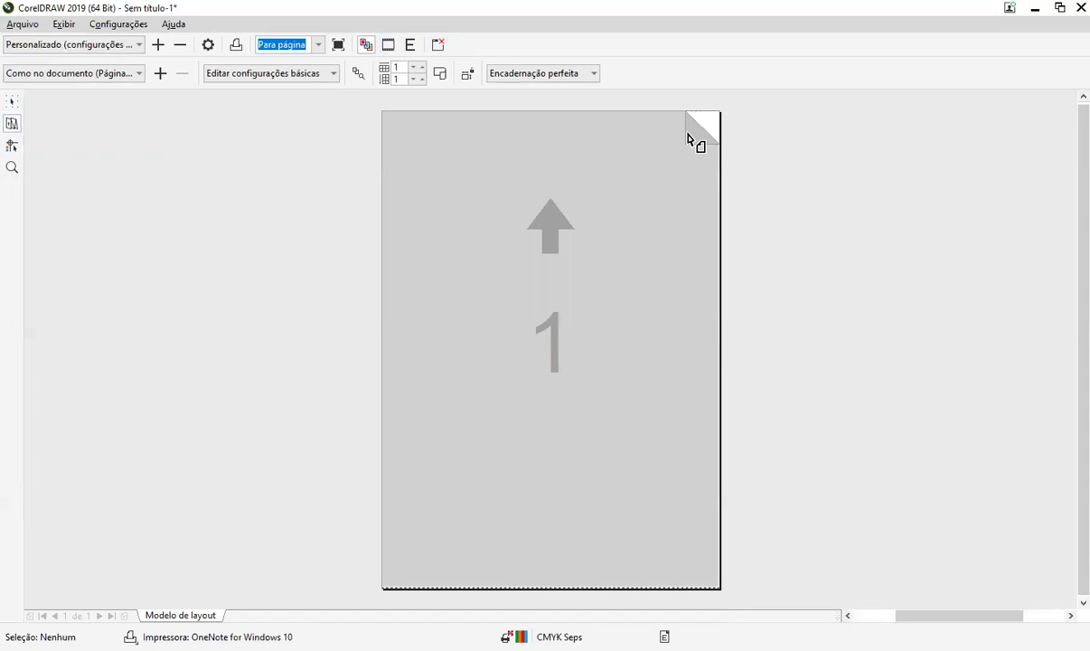
{"action": "left_click", "coordinate": [640, 201]}
{"action": "left_click", "coordinate": [12, 145]}
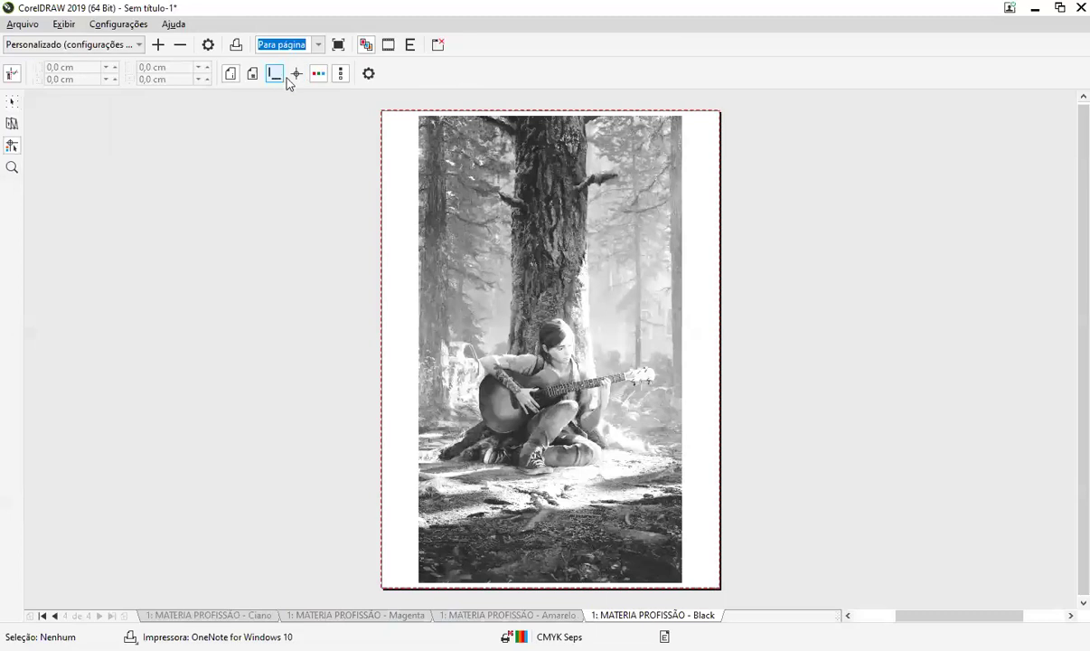
{"action": "left_click", "coordinate": [302, 82]}
{"action": "left_click", "coordinate": [437, 44]}
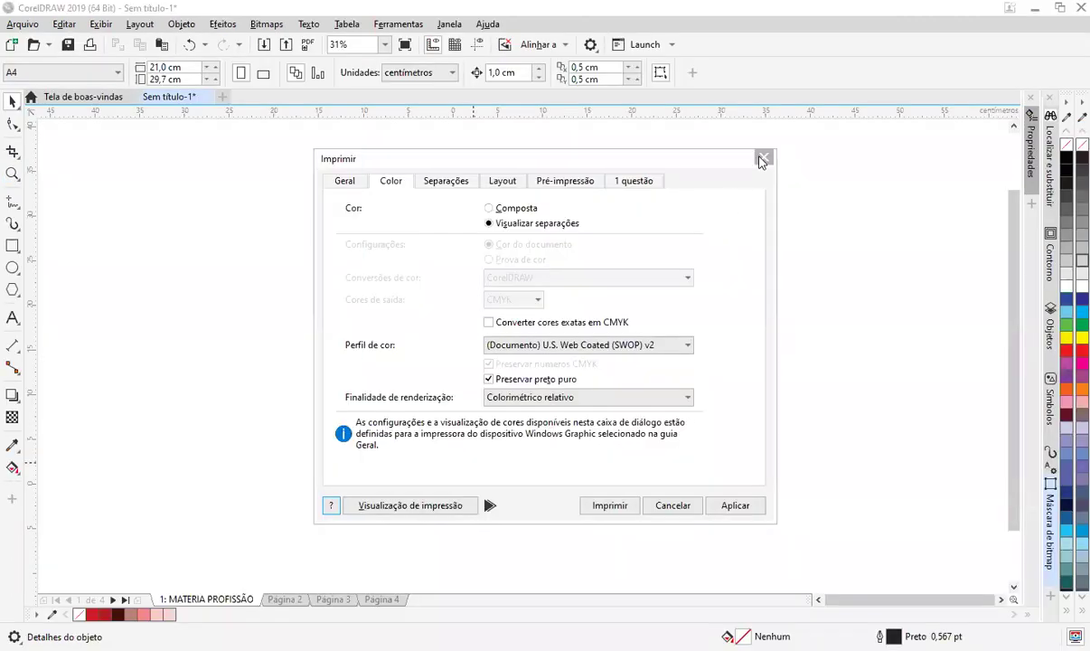
Step: Review the separations, layout and prepress print settings, including the registration marks and calibration bar densities
{"action": "left_click", "coordinate": [565, 181]}
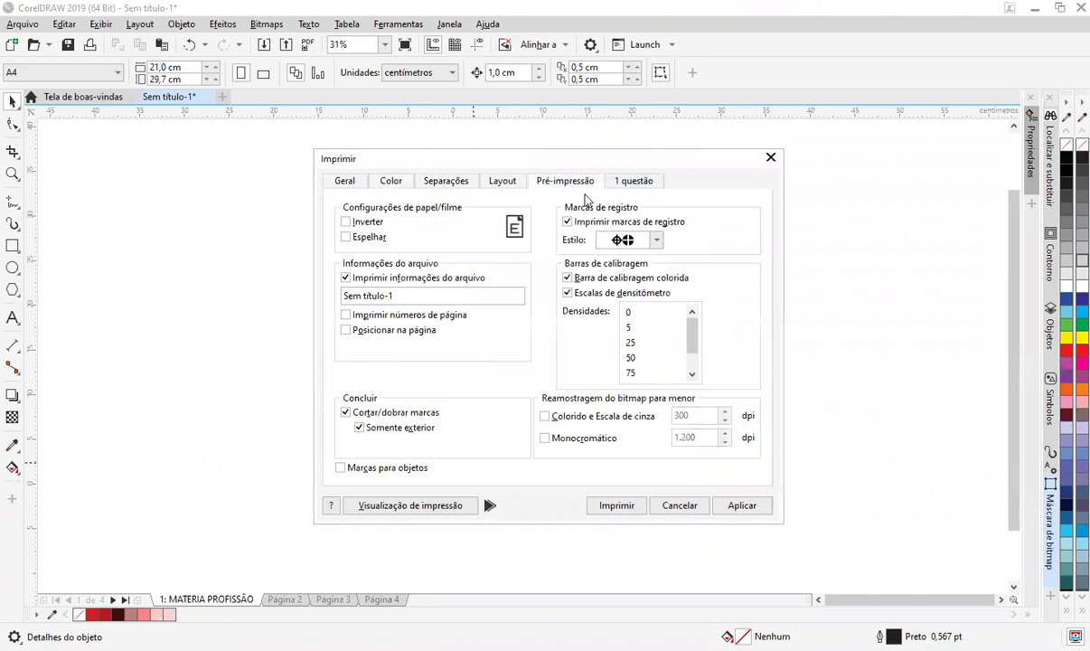
{"action": "left_click", "coordinate": [444, 182]}
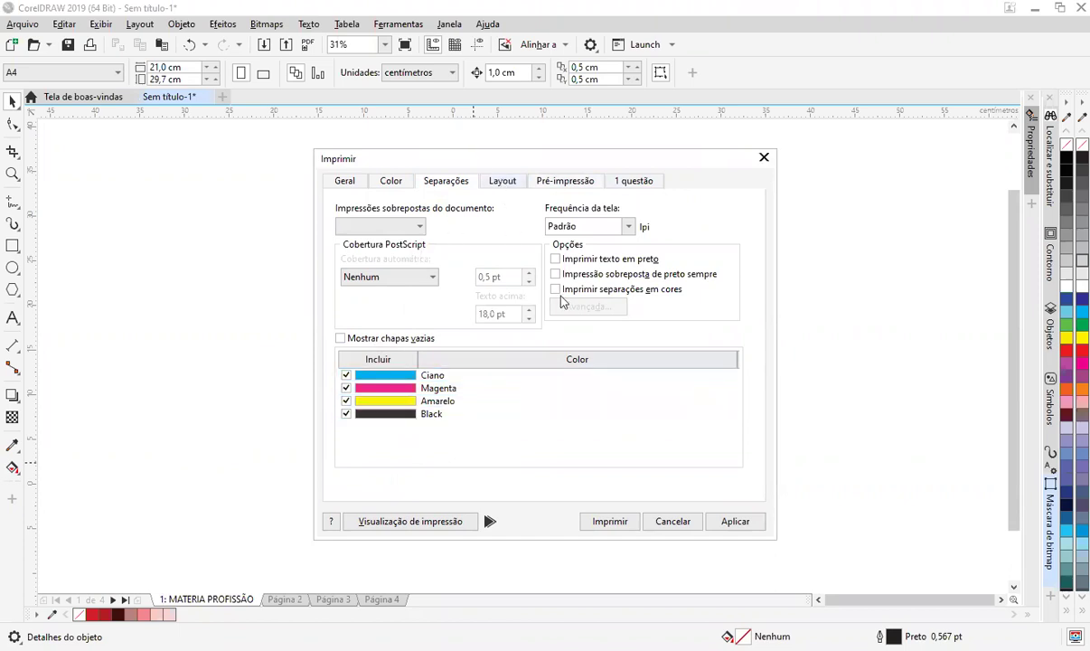
{"action": "left_click", "coordinate": [504, 183]}
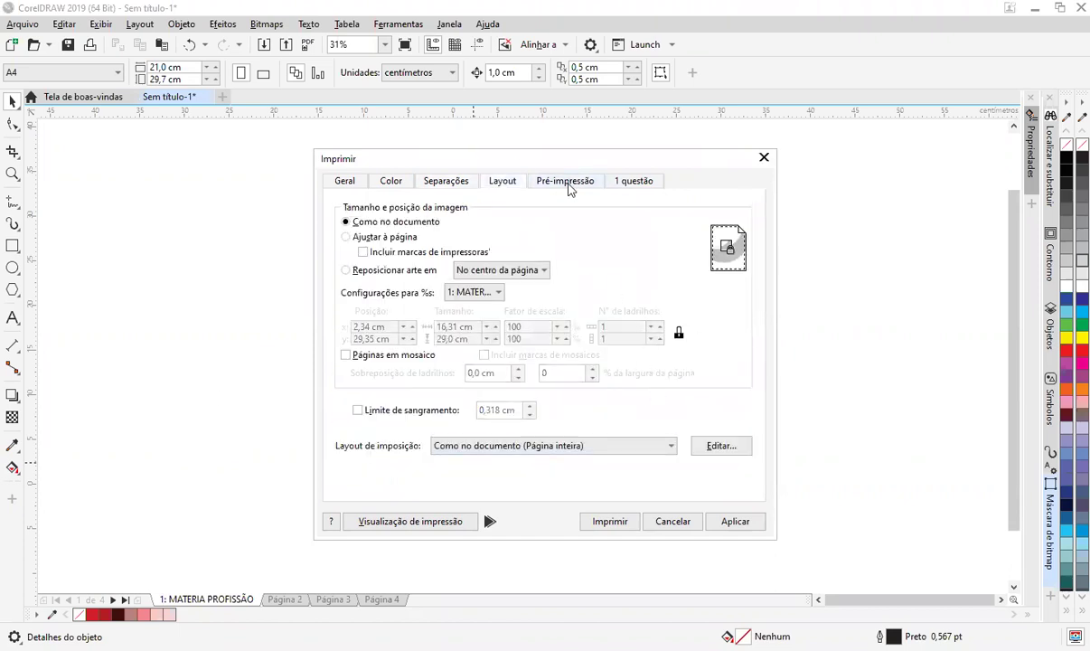
{"action": "left_click", "coordinate": [567, 182]}
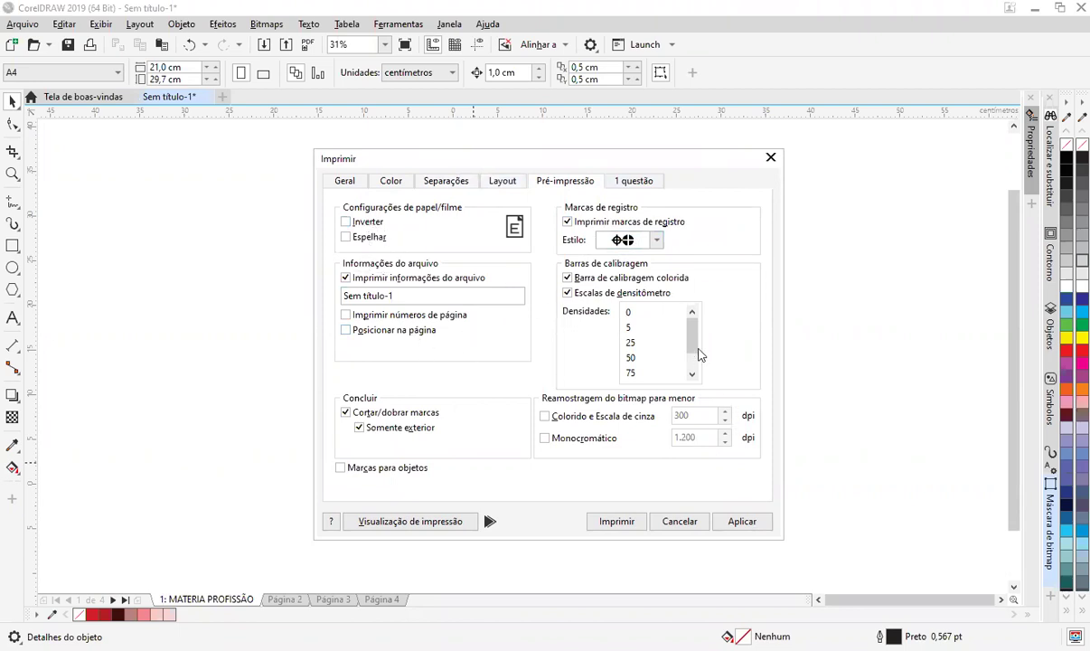
{"action": "scroll", "coordinate": [694, 353], "scroll_direction": "down", "scroll_amount": 2}
{"action": "scroll", "coordinate": [694, 352], "scroll_direction": "up", "scroll_amount": 2}
Step: Read the print preflight issue, review the general print settings, and cancel without printing
{"action": "left_click", "coordinate": [611, 179]}
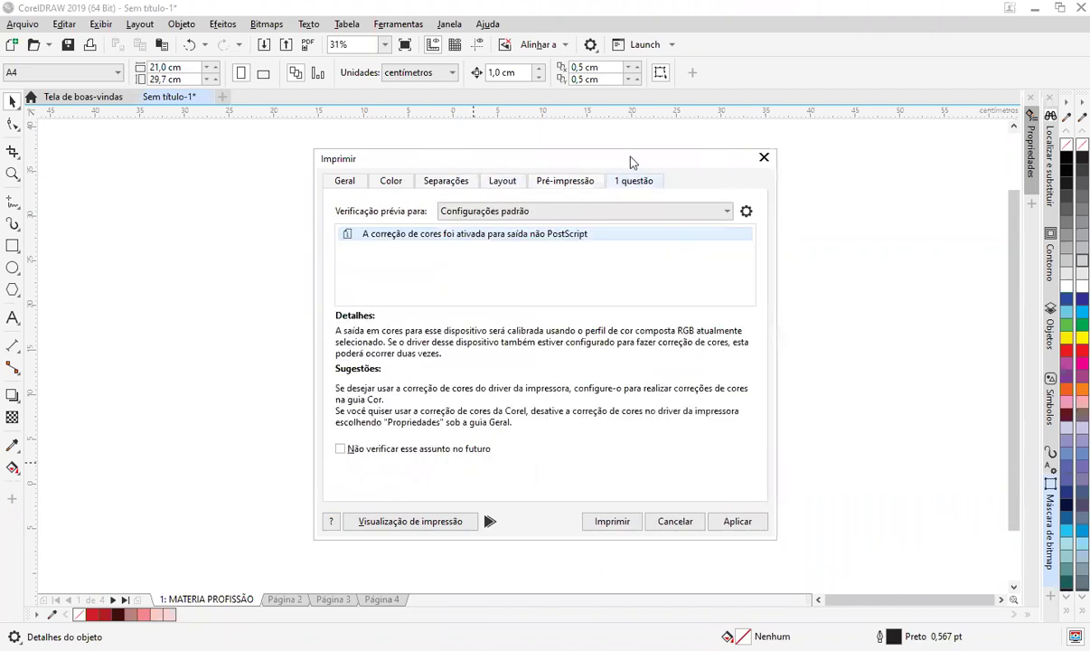
{"action": "left_click", "coordinate": [344, 180]}
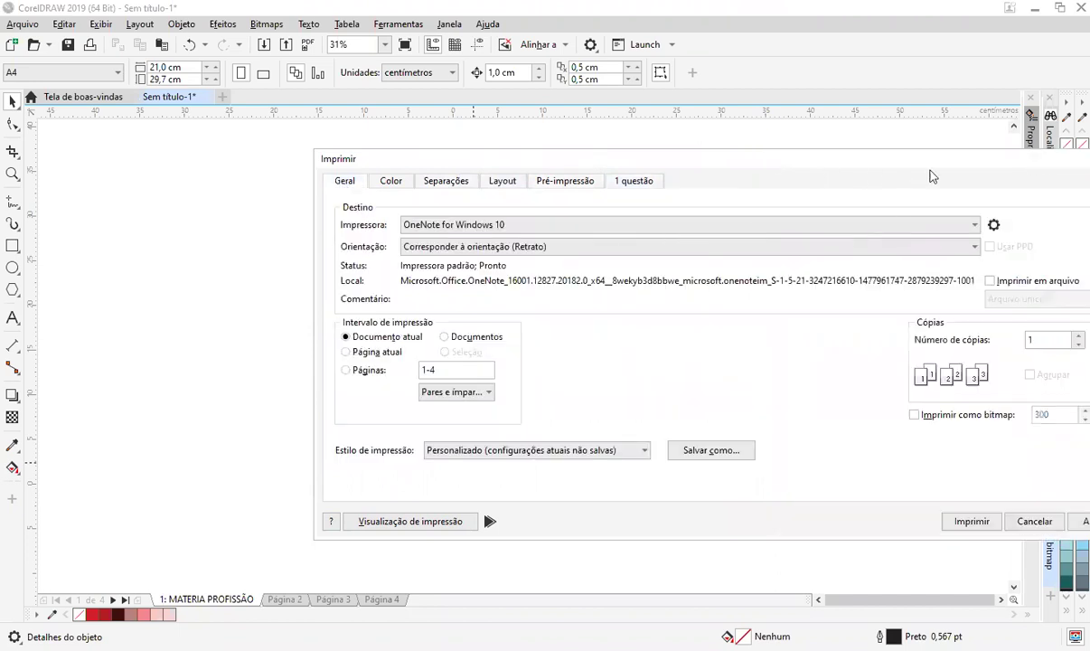
{"action": "left_click_drag", "start_coordinate": [1003, 169], "coordinate": [697, 124]}
{"action": "left_click_drag", "start_coordinate": [429, 114], "coordinate": [620, 101]}
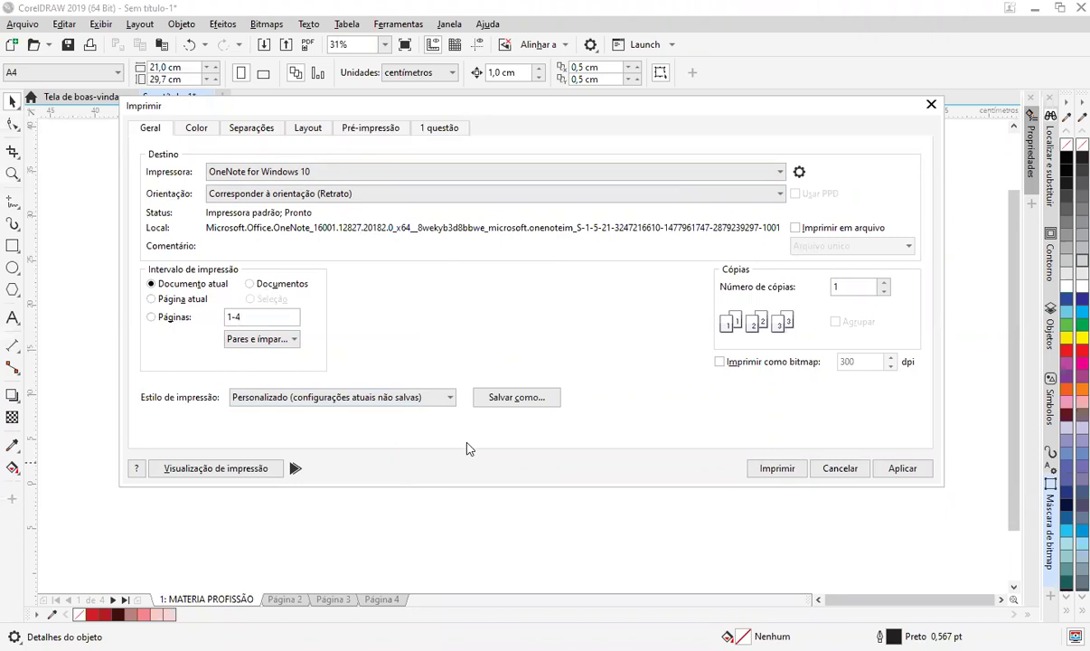
{"action": "left_click", "coordinate": [840, 468]}
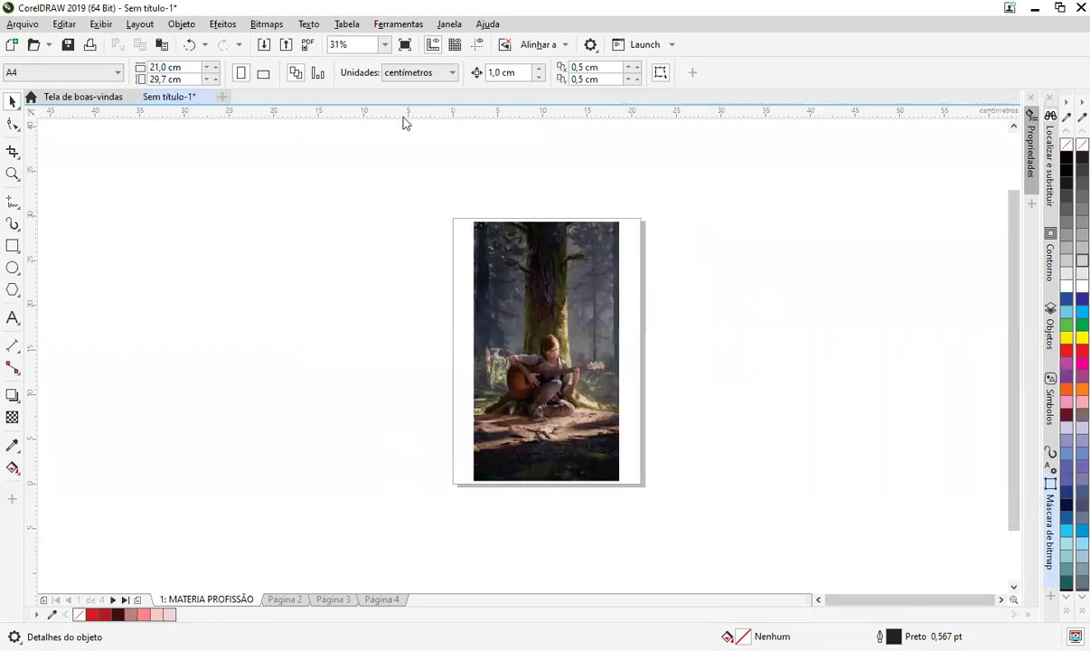